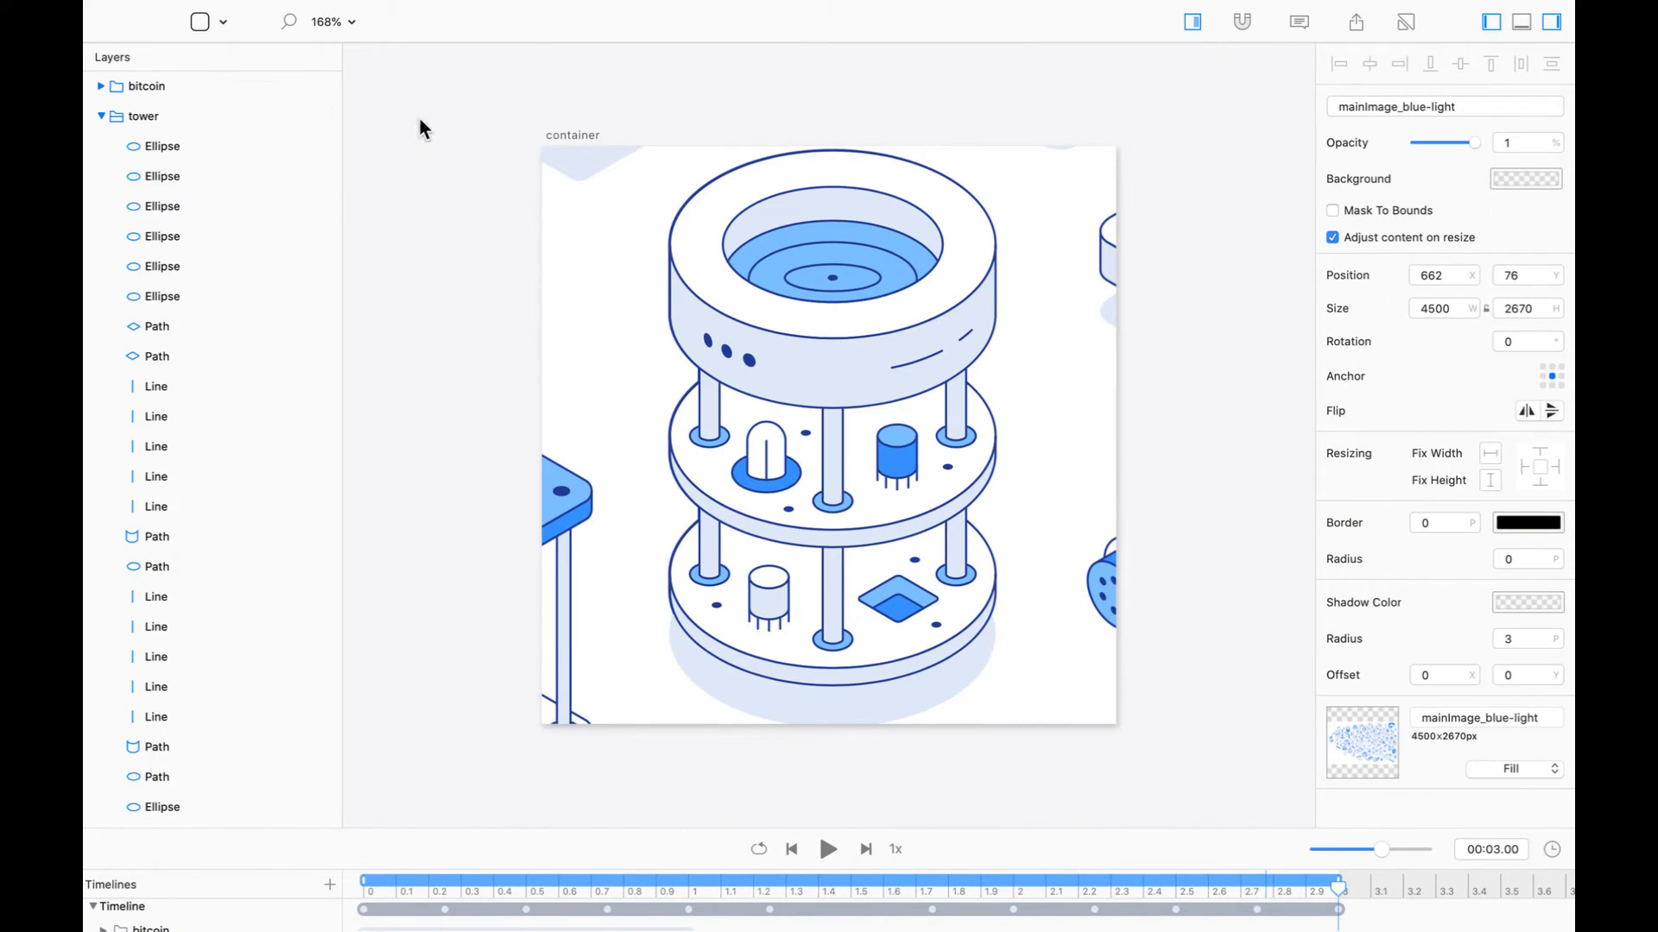
Close the tower project without keeping it and start a new document with an empty timeline
{"action": "key", "text": "super+w"}
{"action": "left_click", "coordinate": [671, 273]}
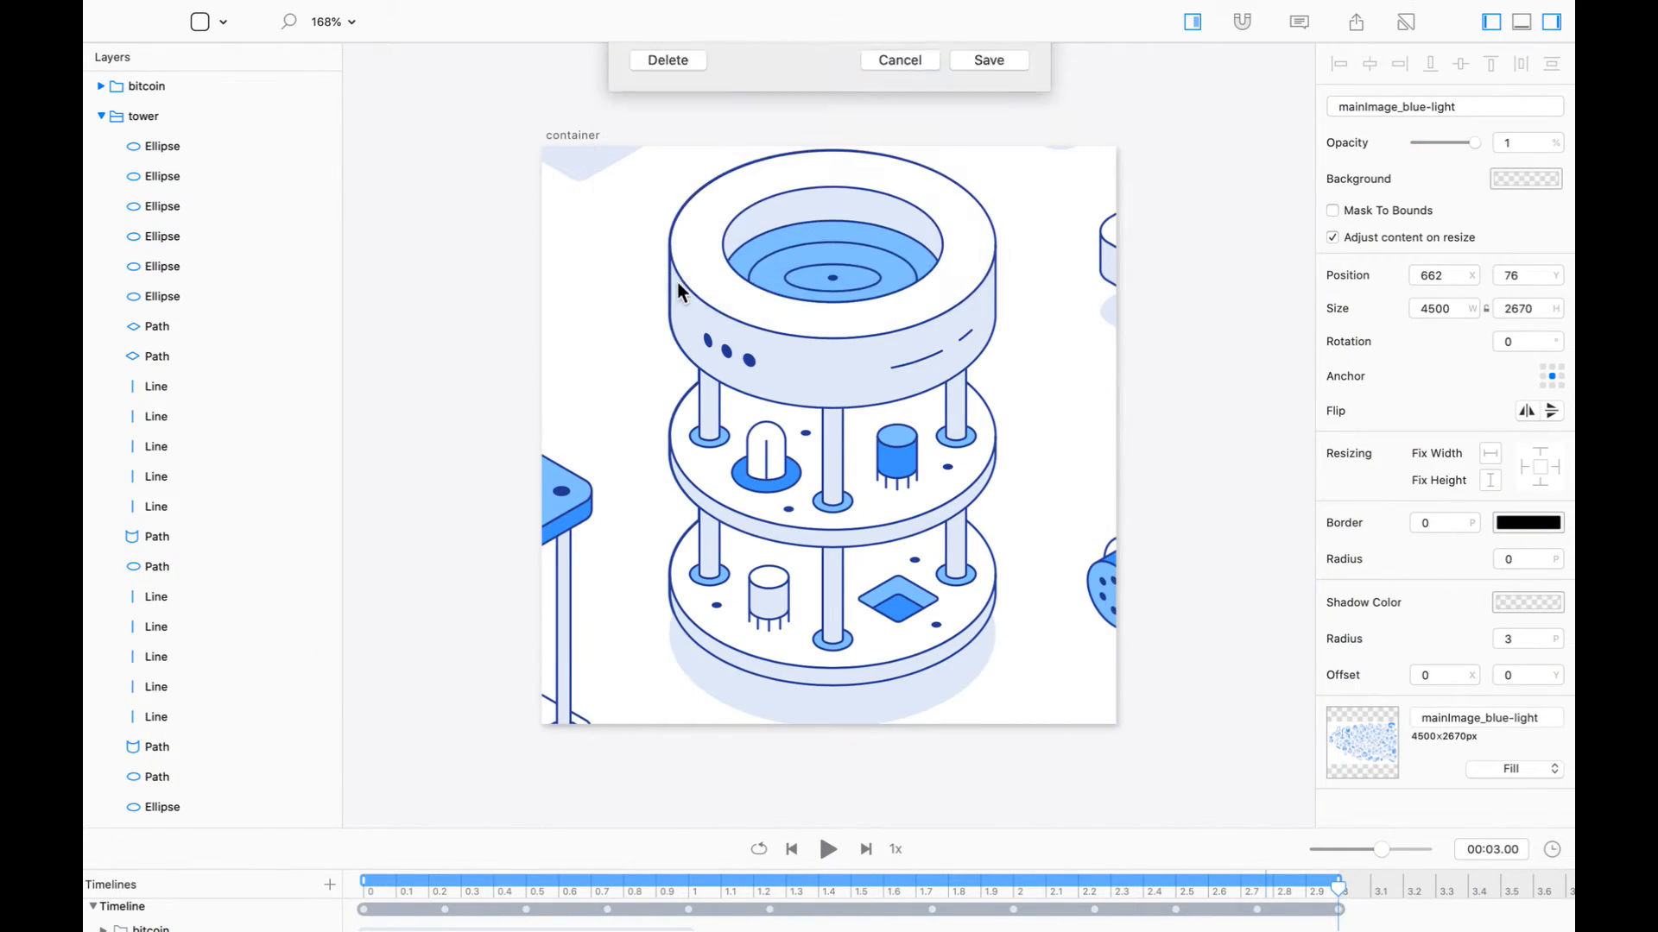
{"action": "key", "text": "super+n"}
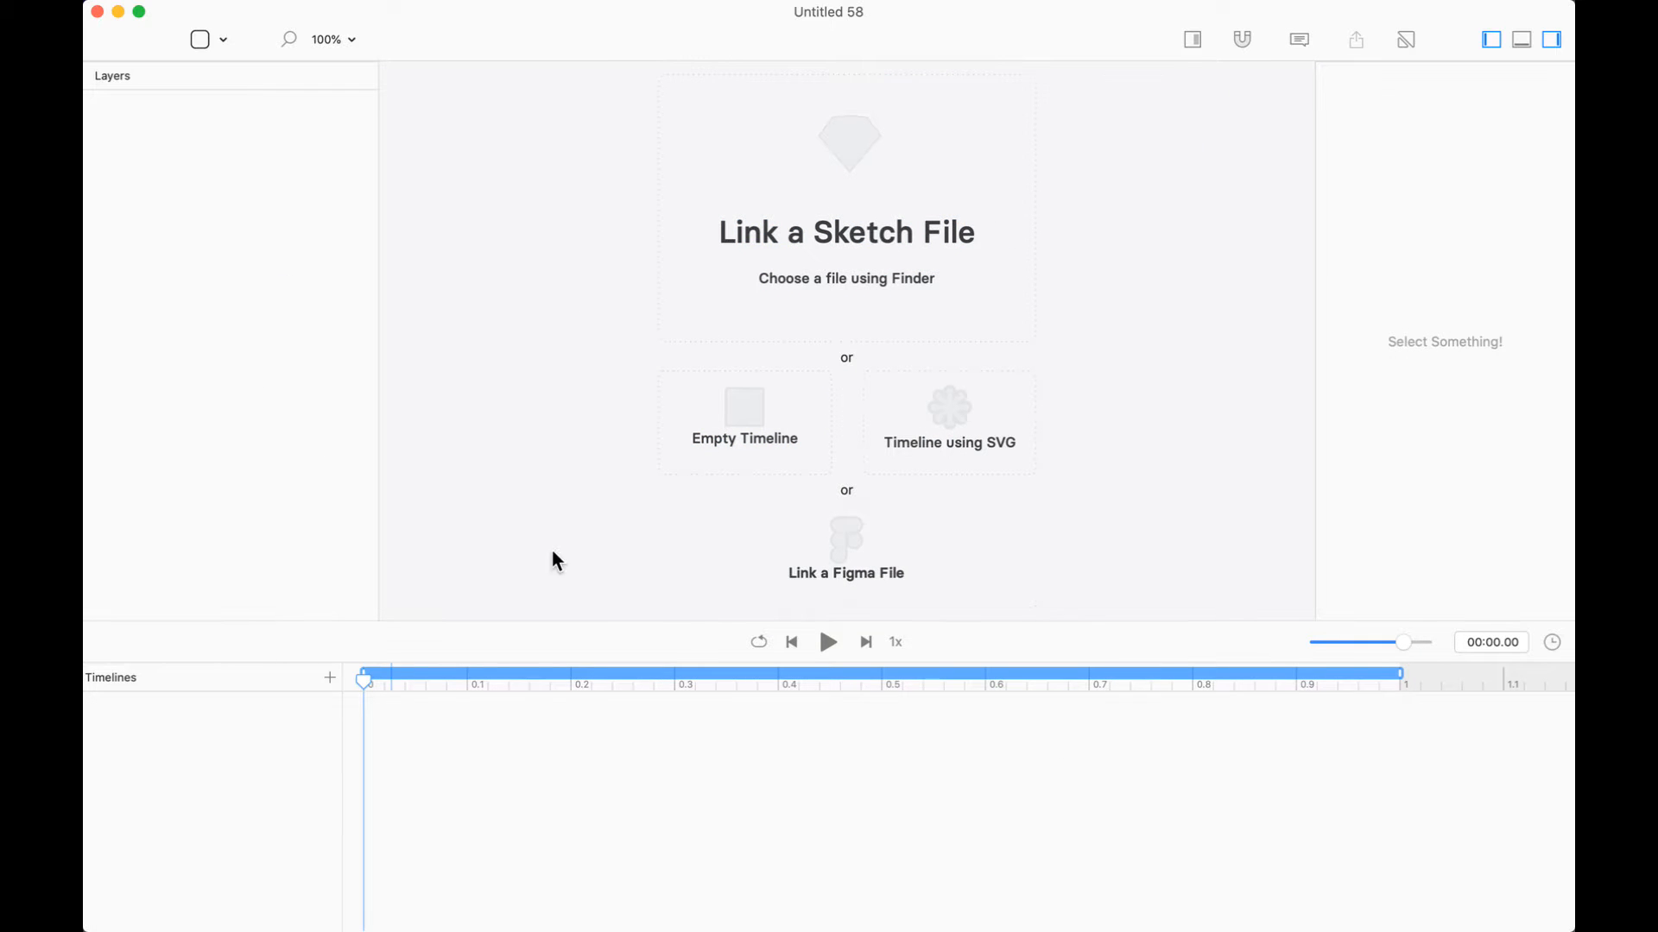
{"action": "left_click", "coordinate": [139, 12]}
{"action": "left_click", "coordinate": [746, 408]}
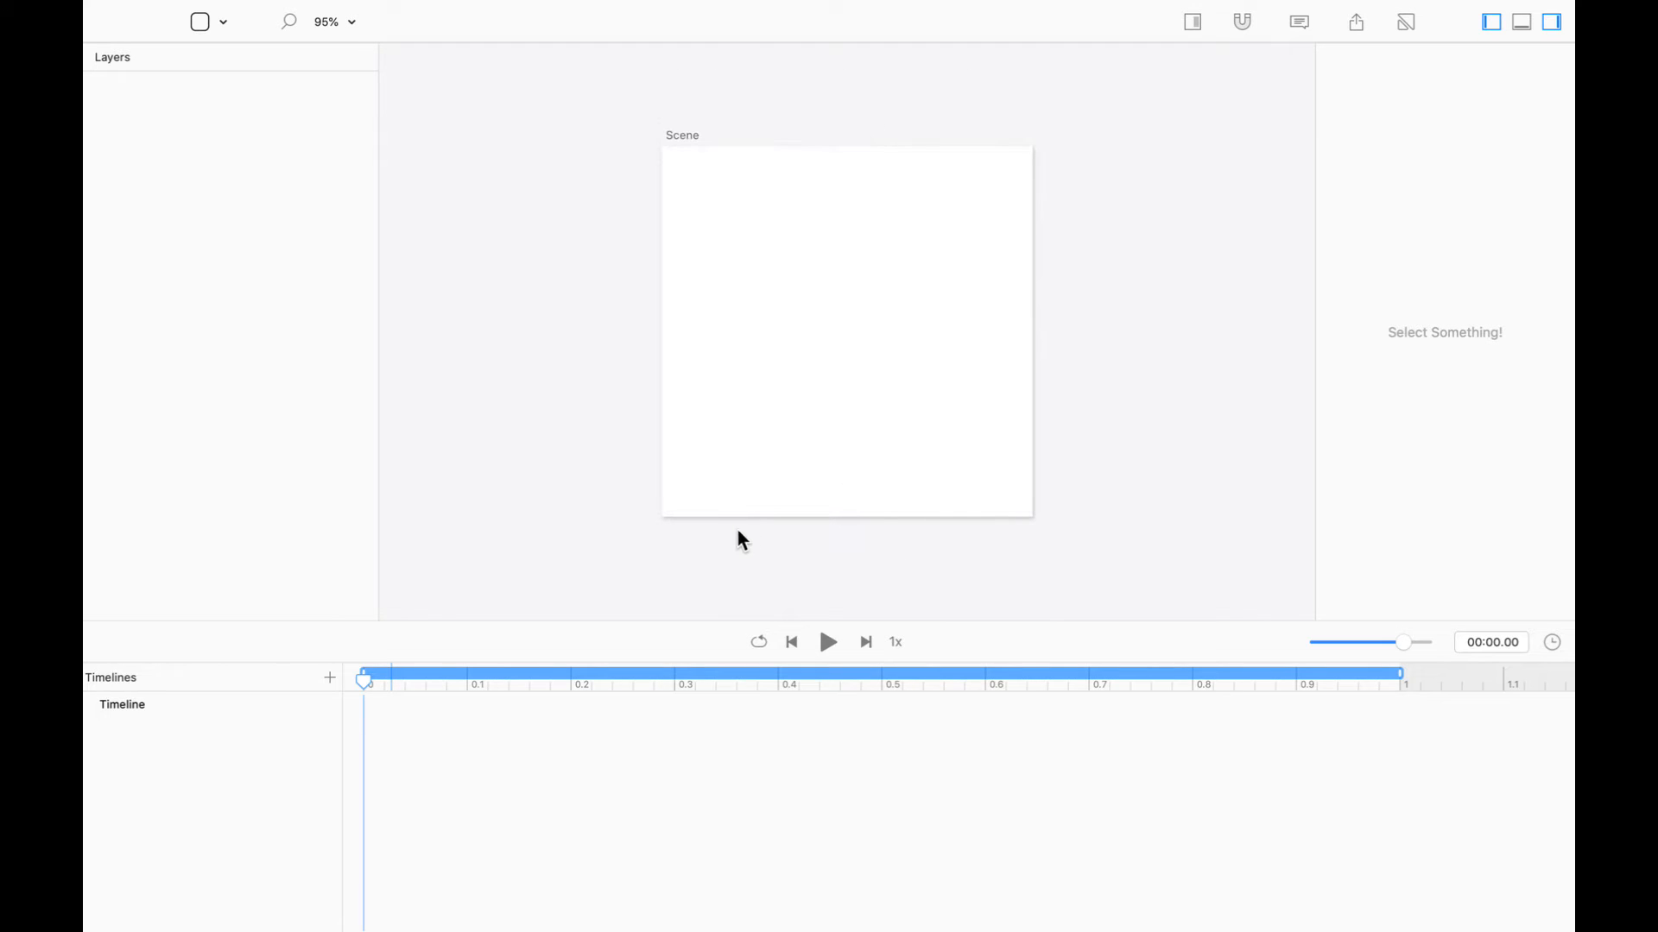
Add a rectangle to the centre of the scene and enlarge it proportionally to about 225 × 225
{"action": "left_click", "coordinate": [222, 22]}
{"action": "left_click", "coordinate": [226, 35]}
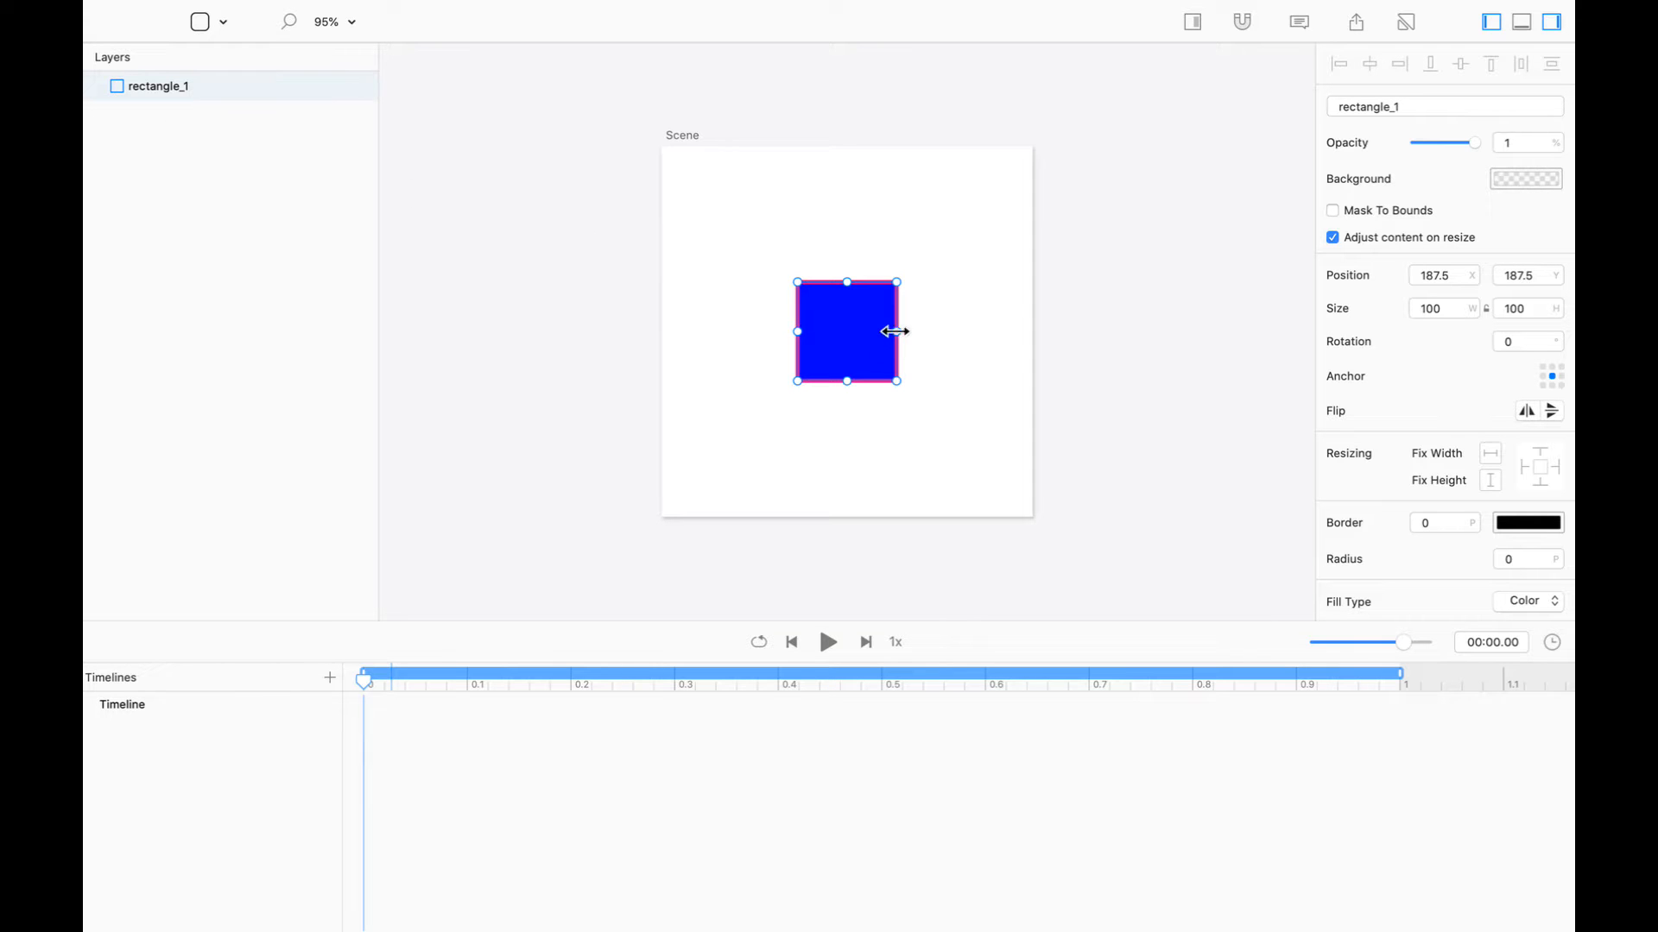
{"action": "left_click_drag", "start_coordinate": [896, 330], "coordinate": [957, 333]}
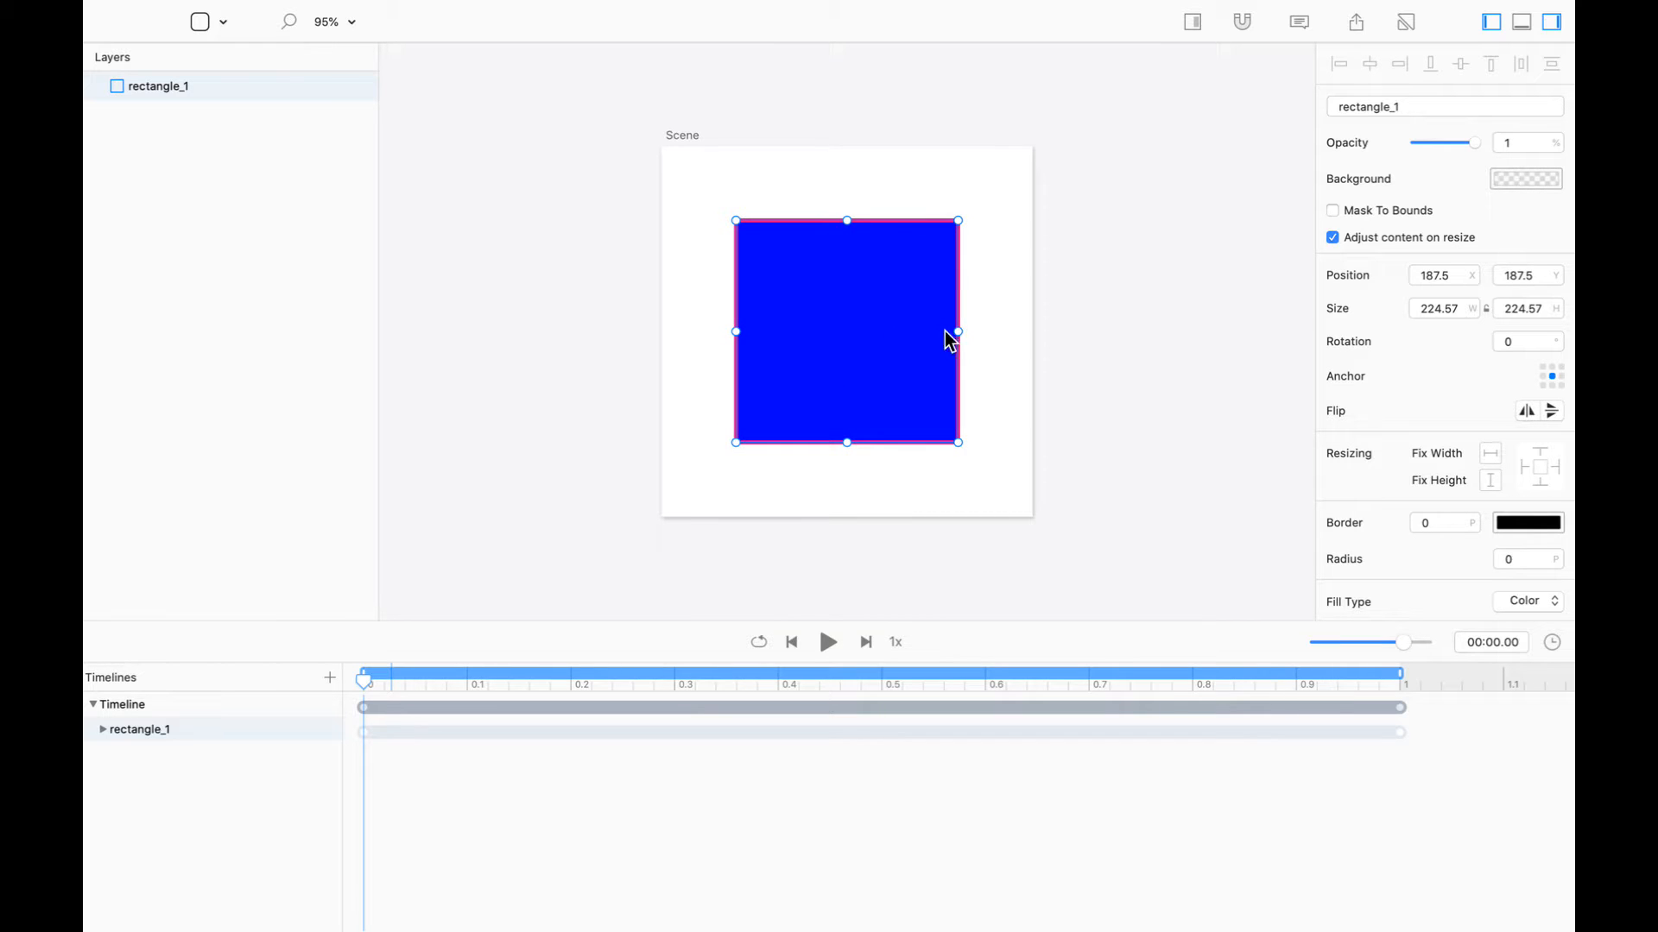
Delete the rectangle's Width and Height keyframes at the start of the timeline
{"action": "left_click", "coordinate": [103, 730]}
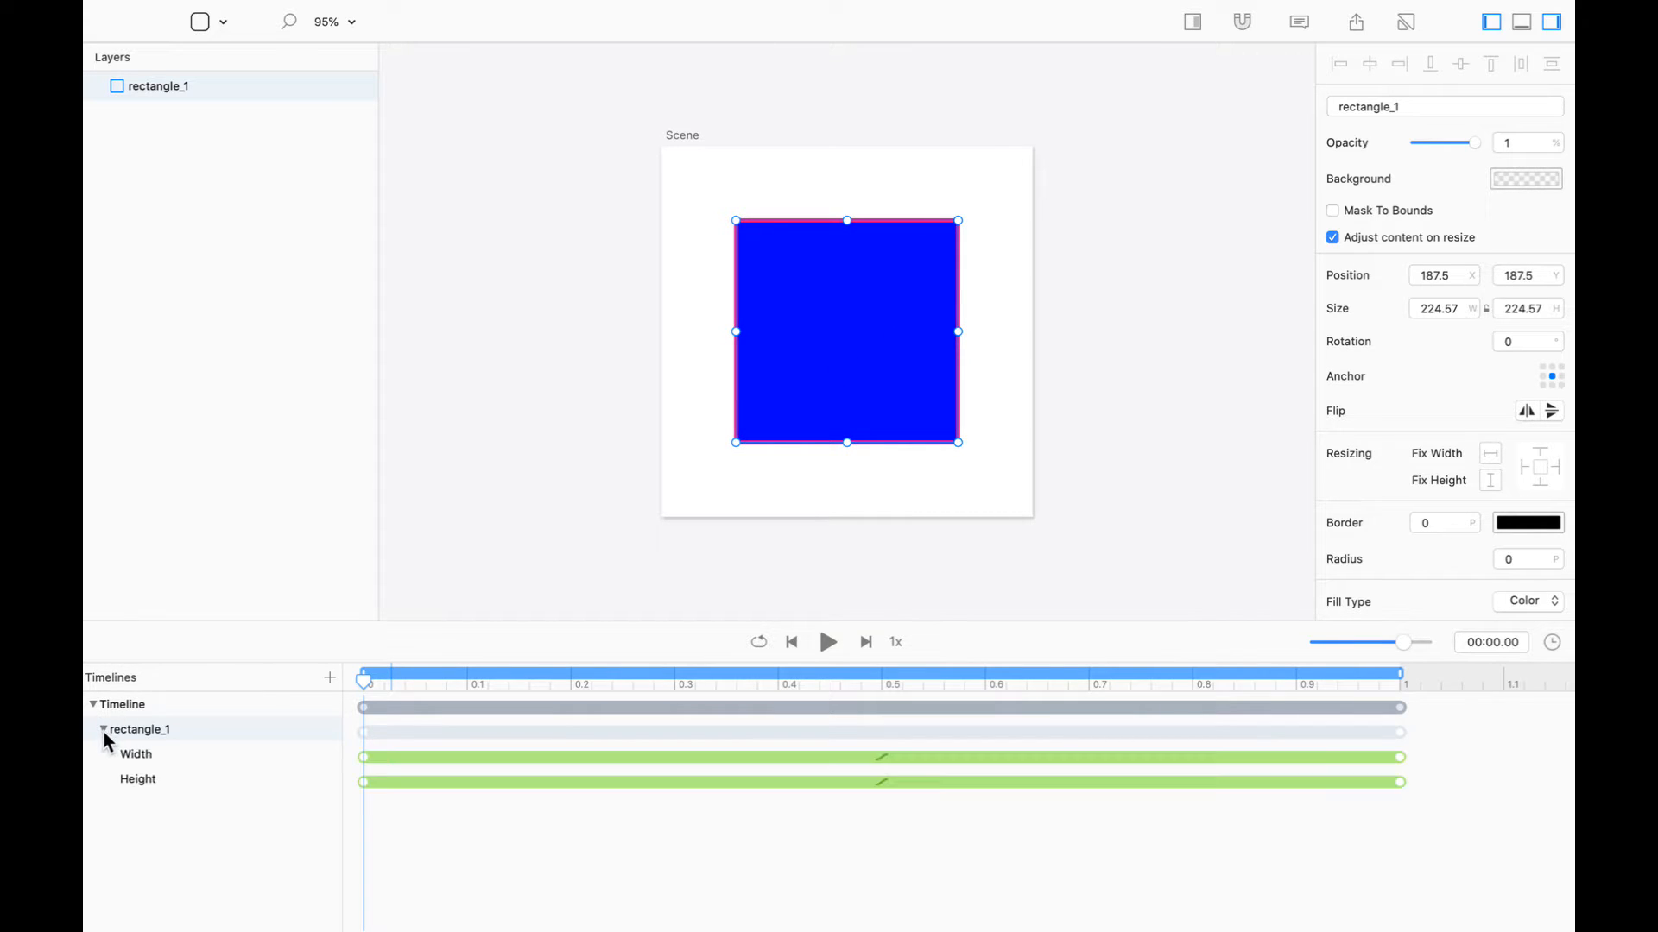
{"action": "left_click_drag", "start_coordinate": [382, 810], "coordinate": [346, 751]}
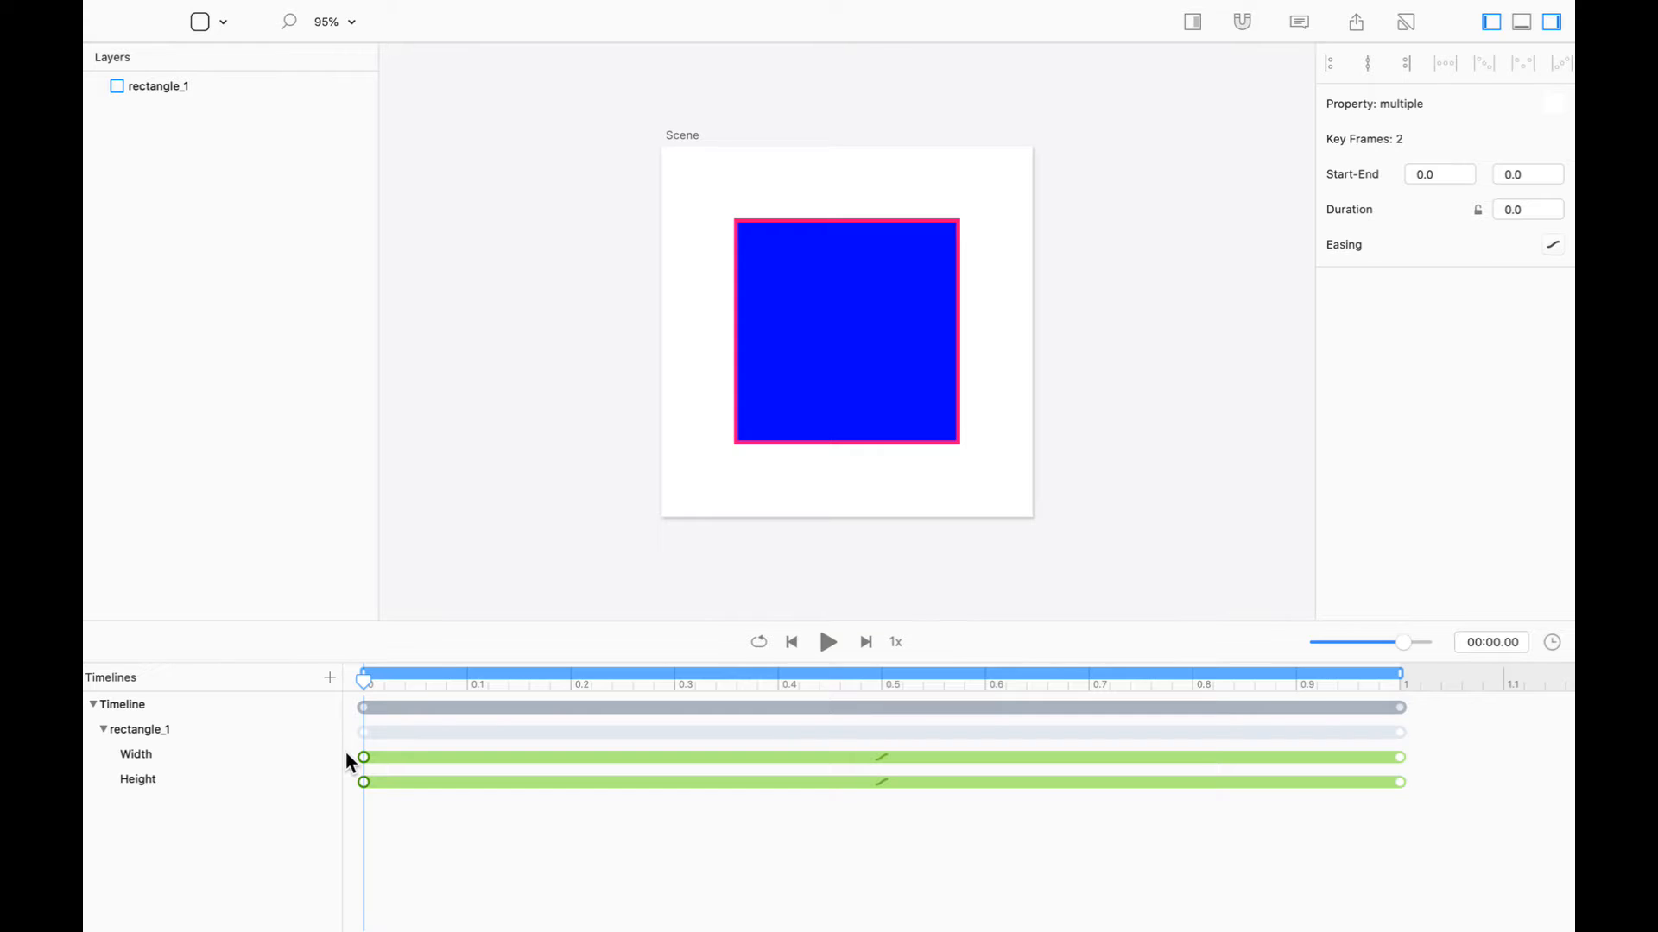
{"action": "key", "text": "Delete"}
Duplicate the rectangle, offset the copy about 10 px down and to the right, and group both rectangles
{"action": "left_click", "coordinate": [853, 342]}
{"action": "key", "text": "super+d"}
{"action": "left_click_drag", "start_coordinate": [853, 342], "coordinate": [867, 345]}
{"action": "left_click_drag", "start_coordinate": [707, 253], "coordinate": [908, 378]}
{"action": "key", "text": "super+g"}
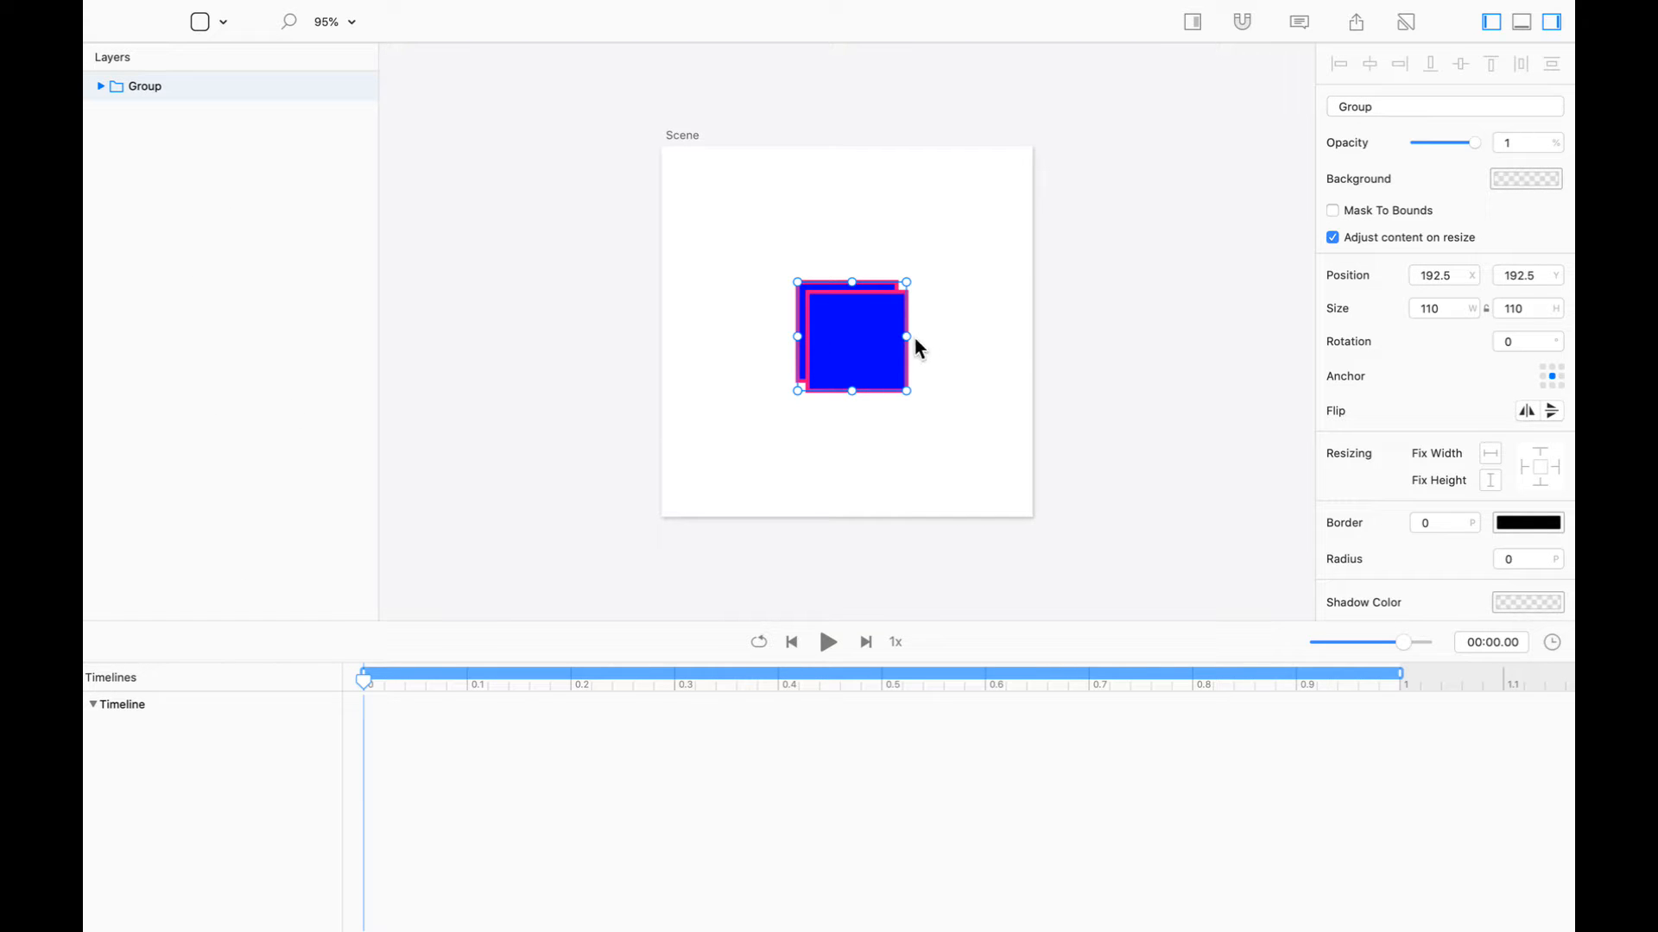
Enlarge the group to about 190 × 190 and expand the timeline tracks of the group and both rectangles
{"action": "left_click_drag", "start_coordinate": [904, 338], "coordinate": [942, 335]}
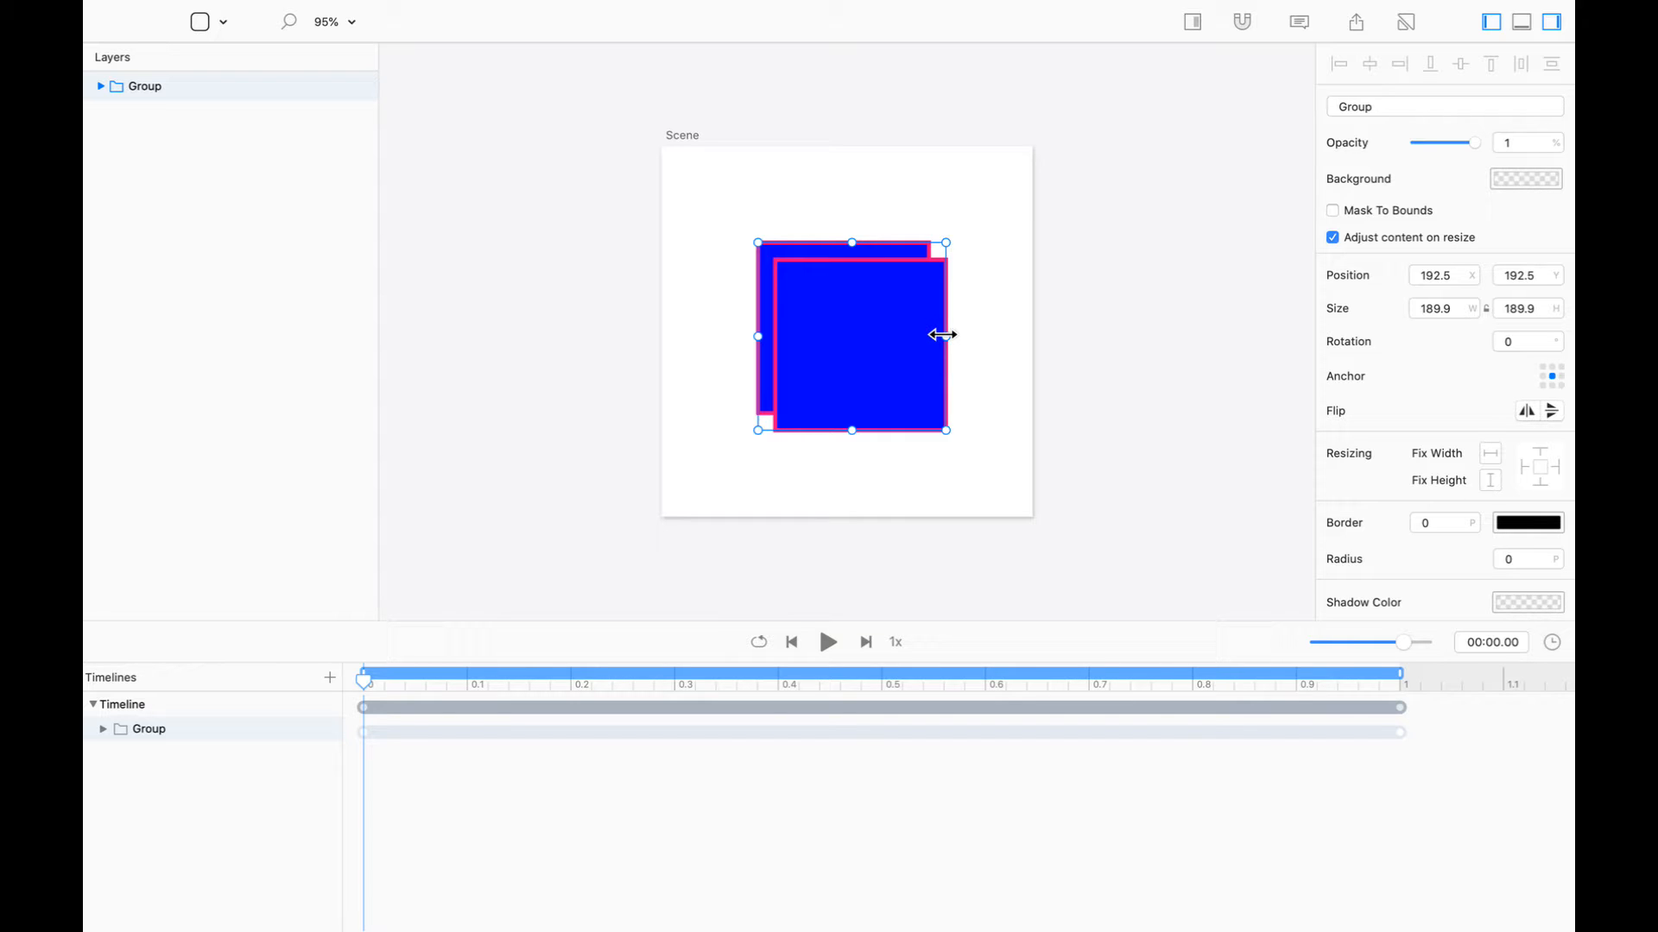
{"action": "left_click", "coordinate": [102, 729]}
{"action": "left_click_drag", "start_coordinate": [438, 622], "coordinate": [424, 563]}
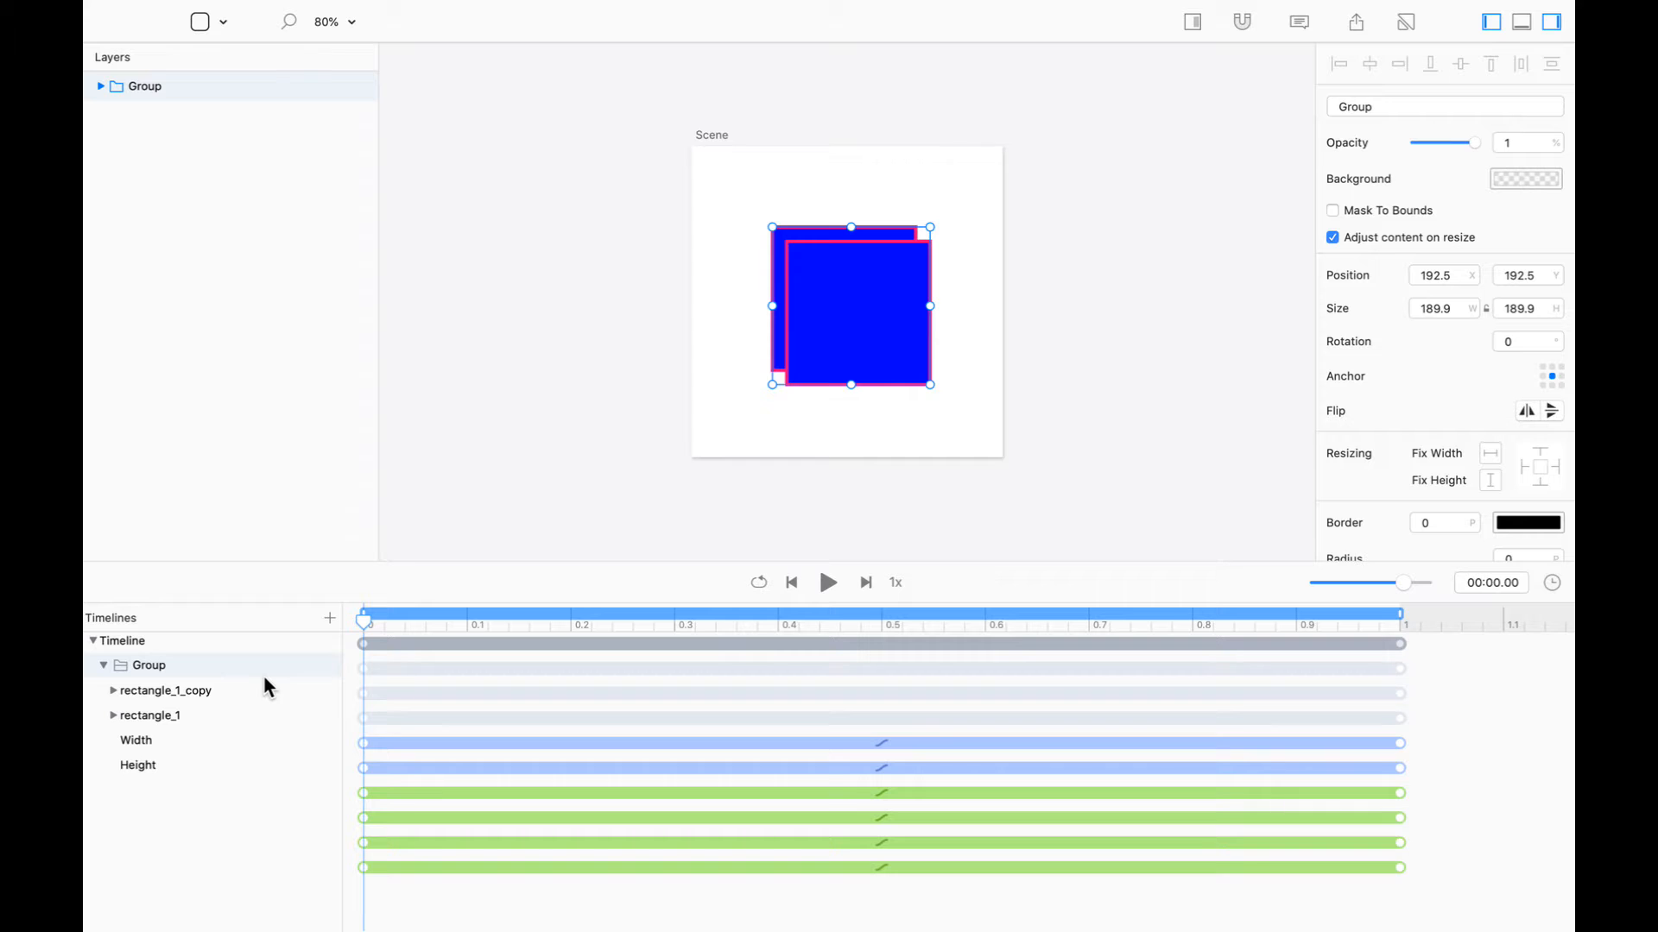
{"action": "left_click", "coordinate": [113, 691]}
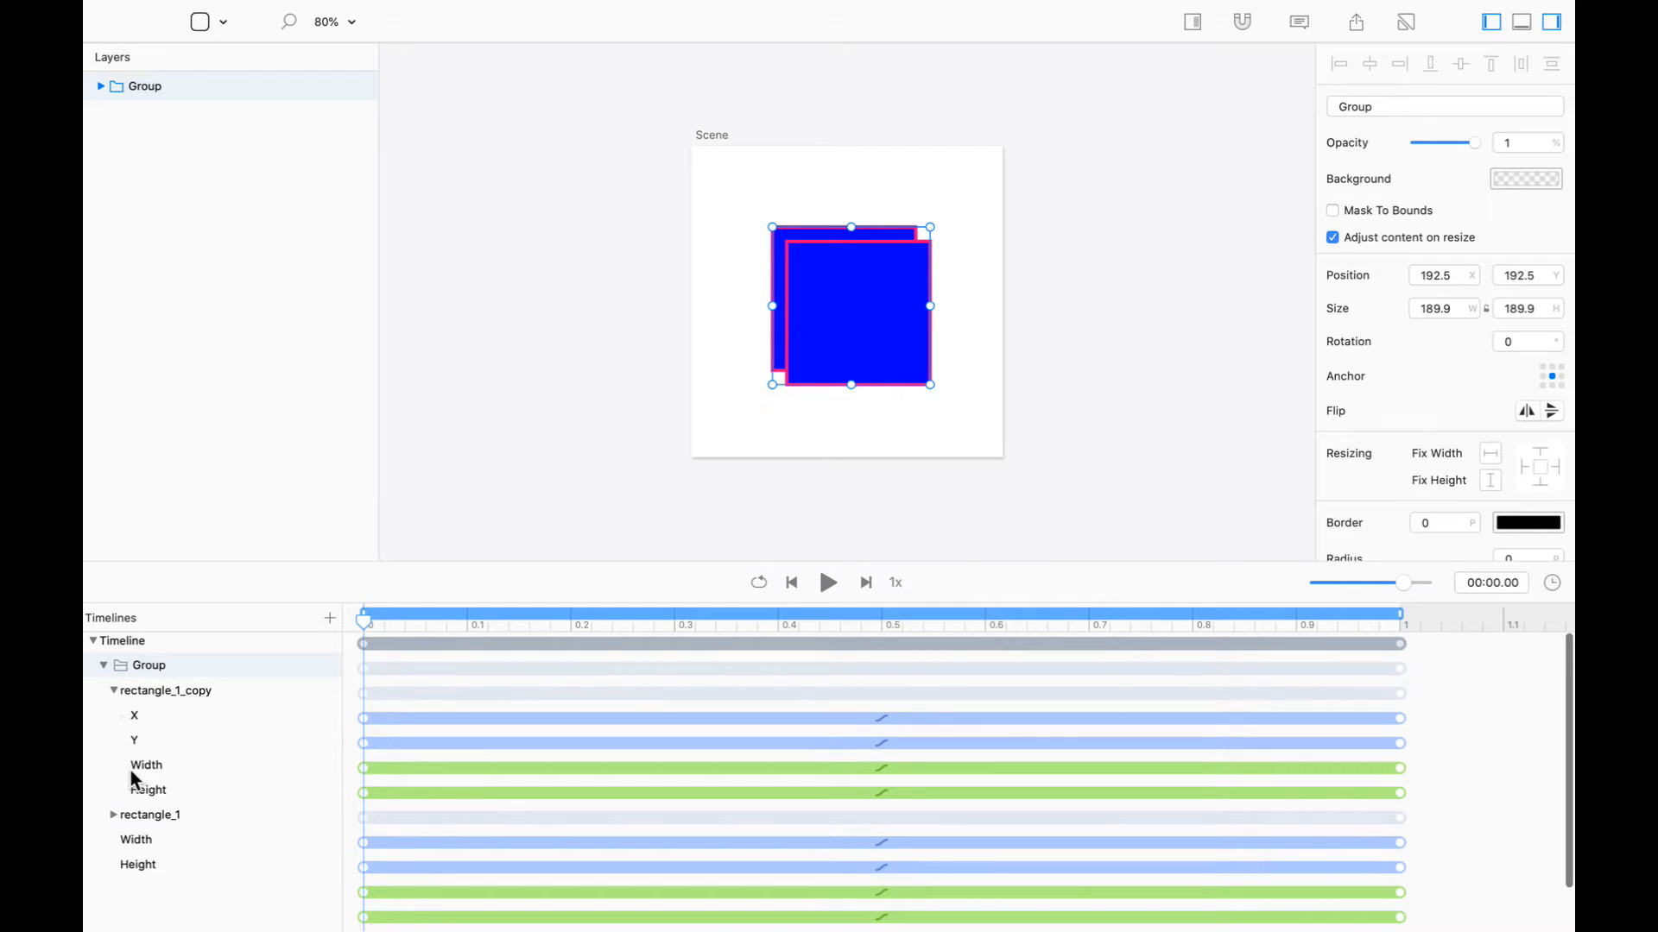
{"action": "left_click", "coordinate": [109, 813]}
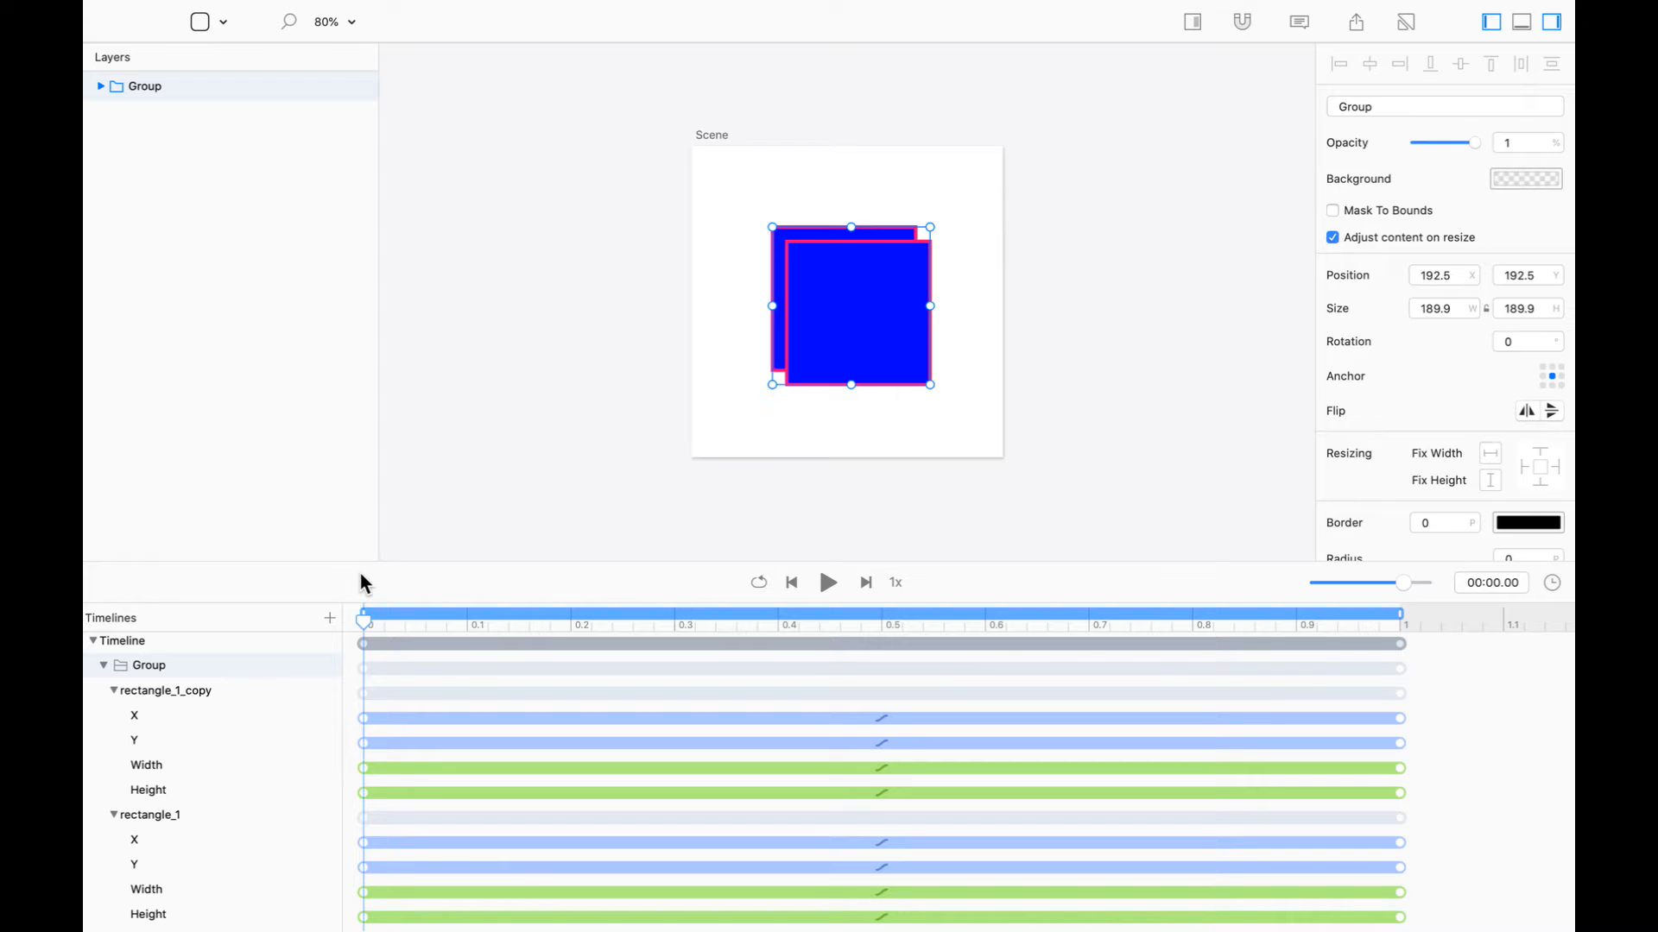
{"action": "left_click_drag", "start_coordinate": [362, 560], "coordinate": [364, 437]}
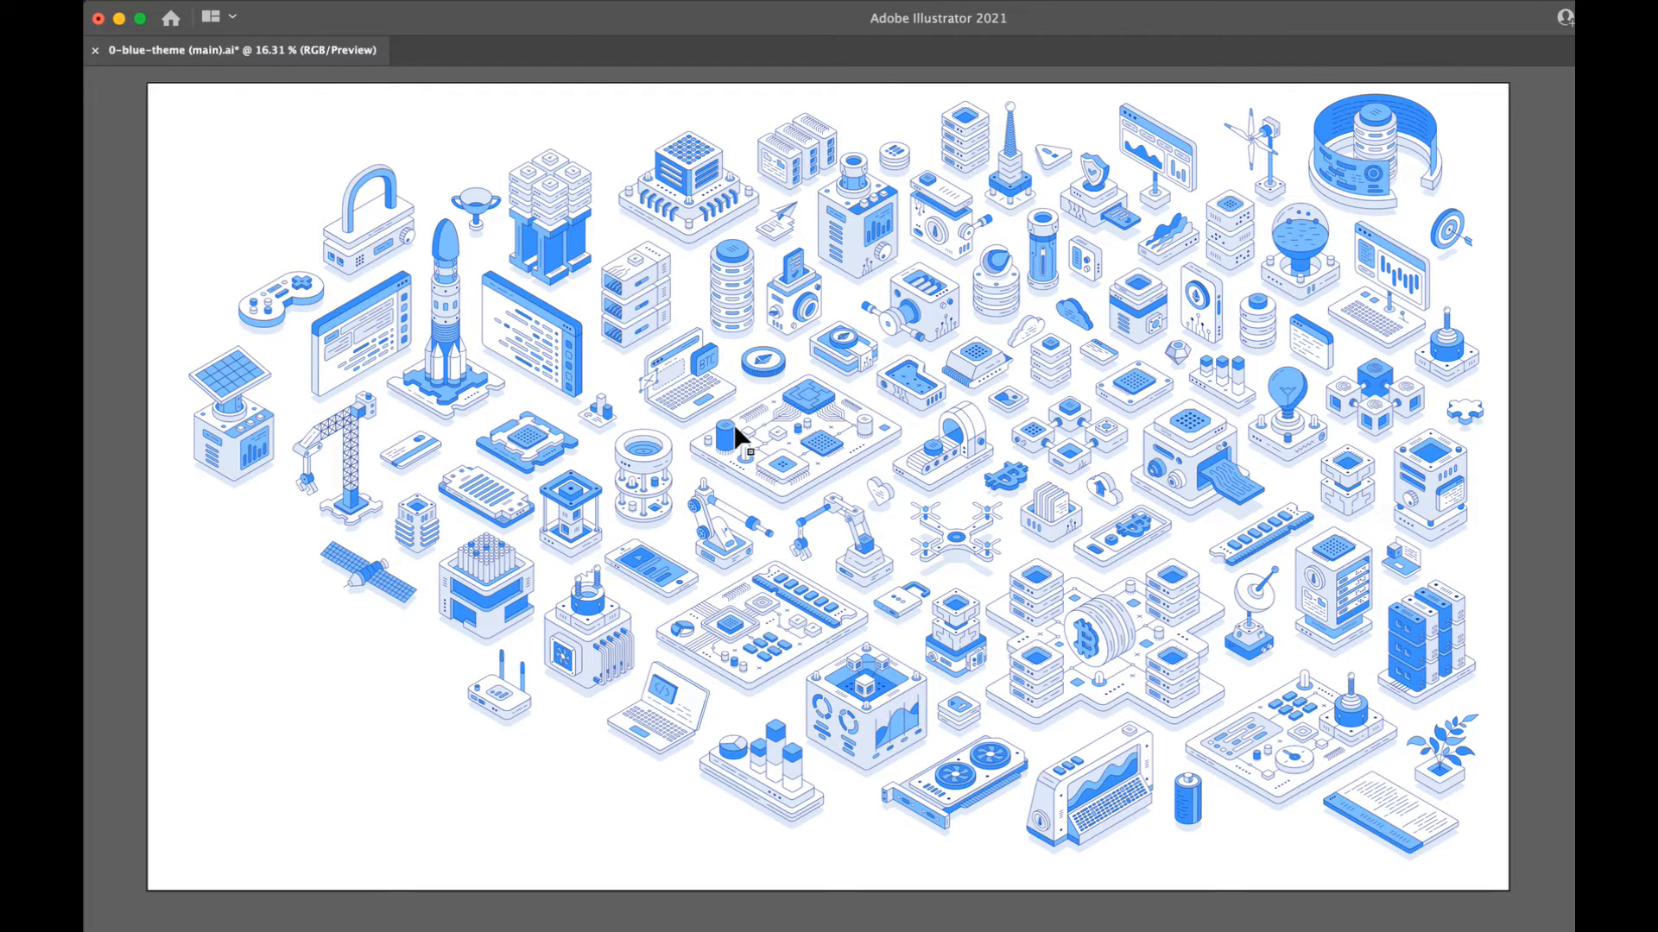
Switch to Illustrator and examine the nested groups and paths of the isometric artwork in its layer list
{"action": "mouse_move", "coordinate": [557, 9]}
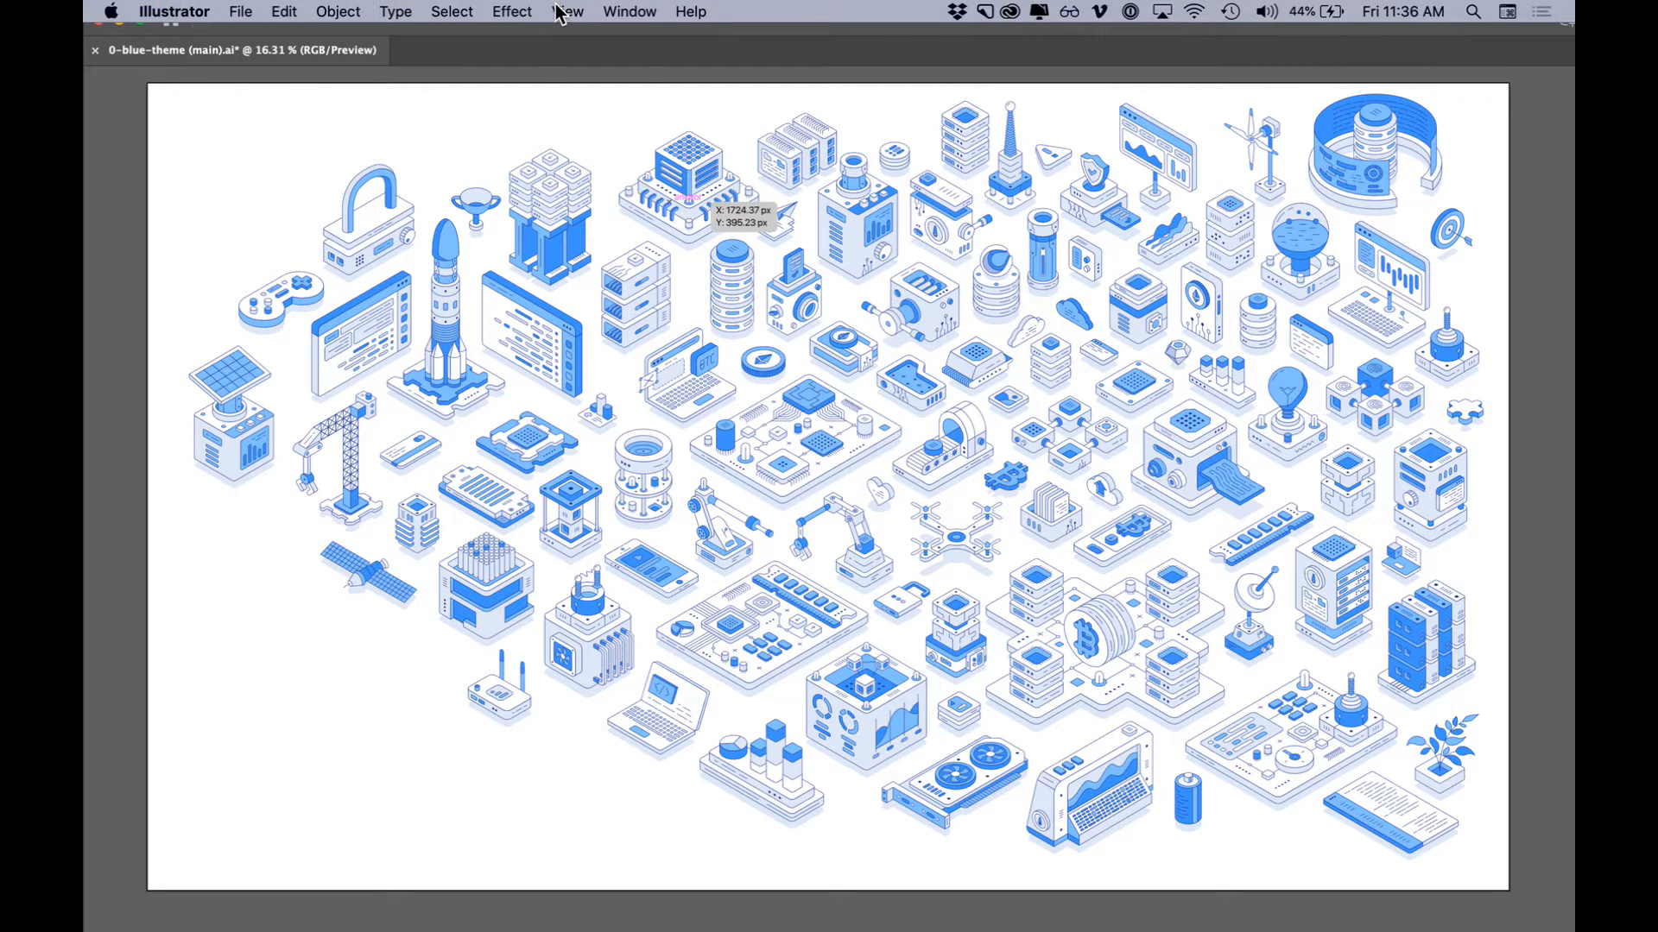
{"action": "left_click", "coordinate": [629, 11]}
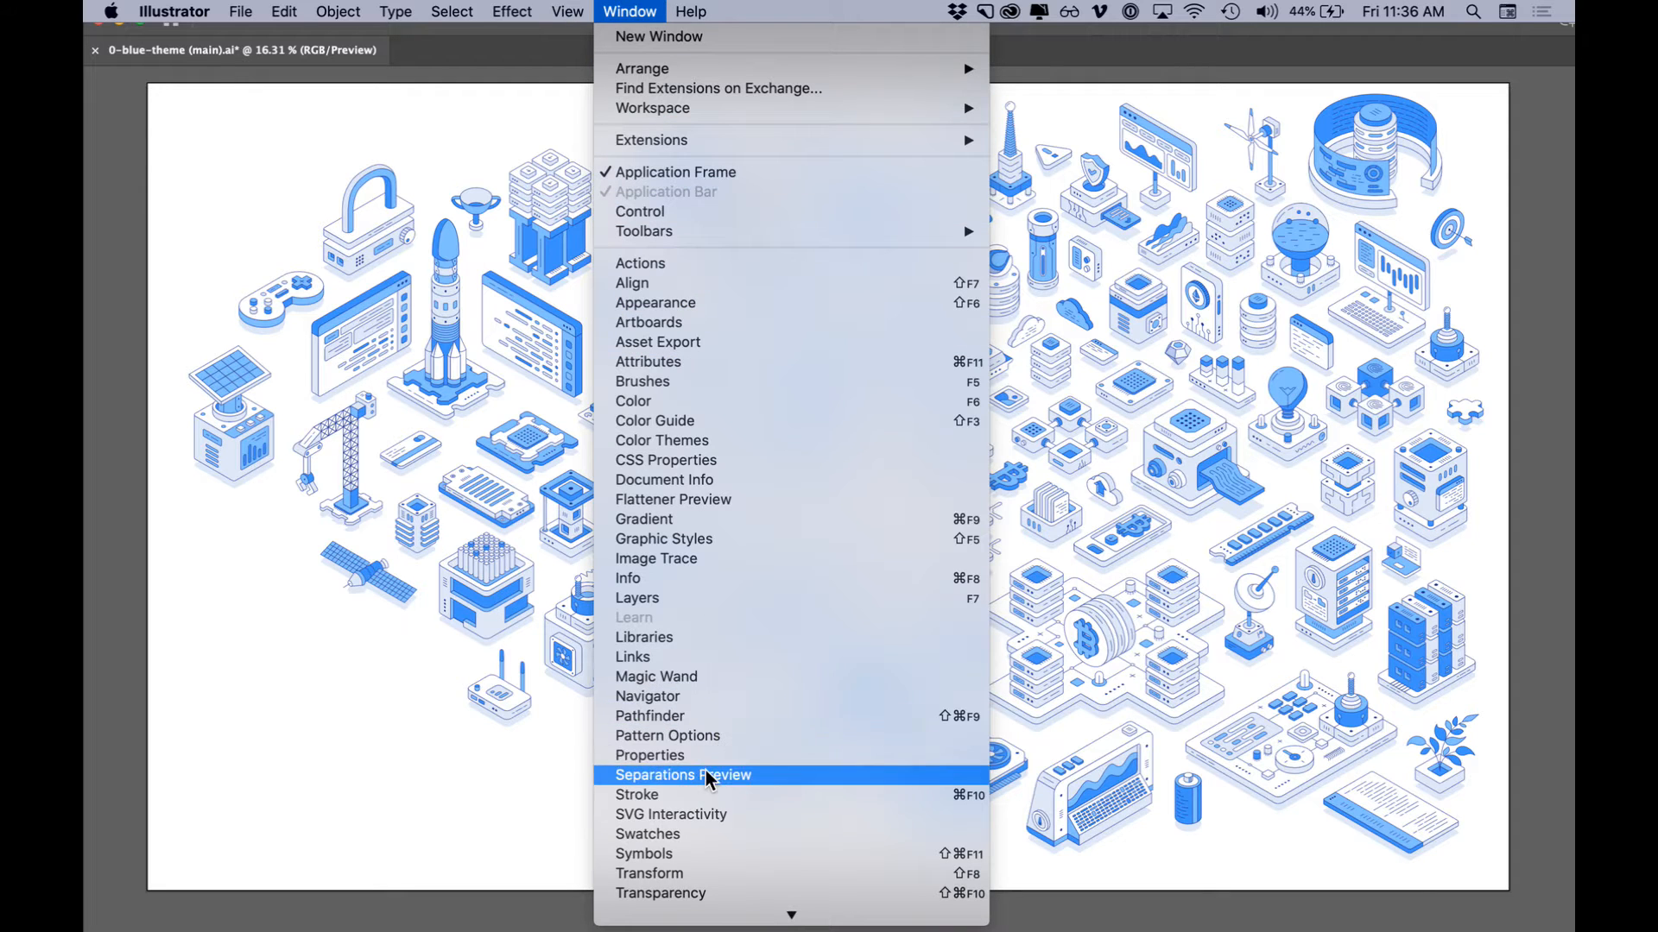
{"action": "left_click", "coordinate": [690, 599]}
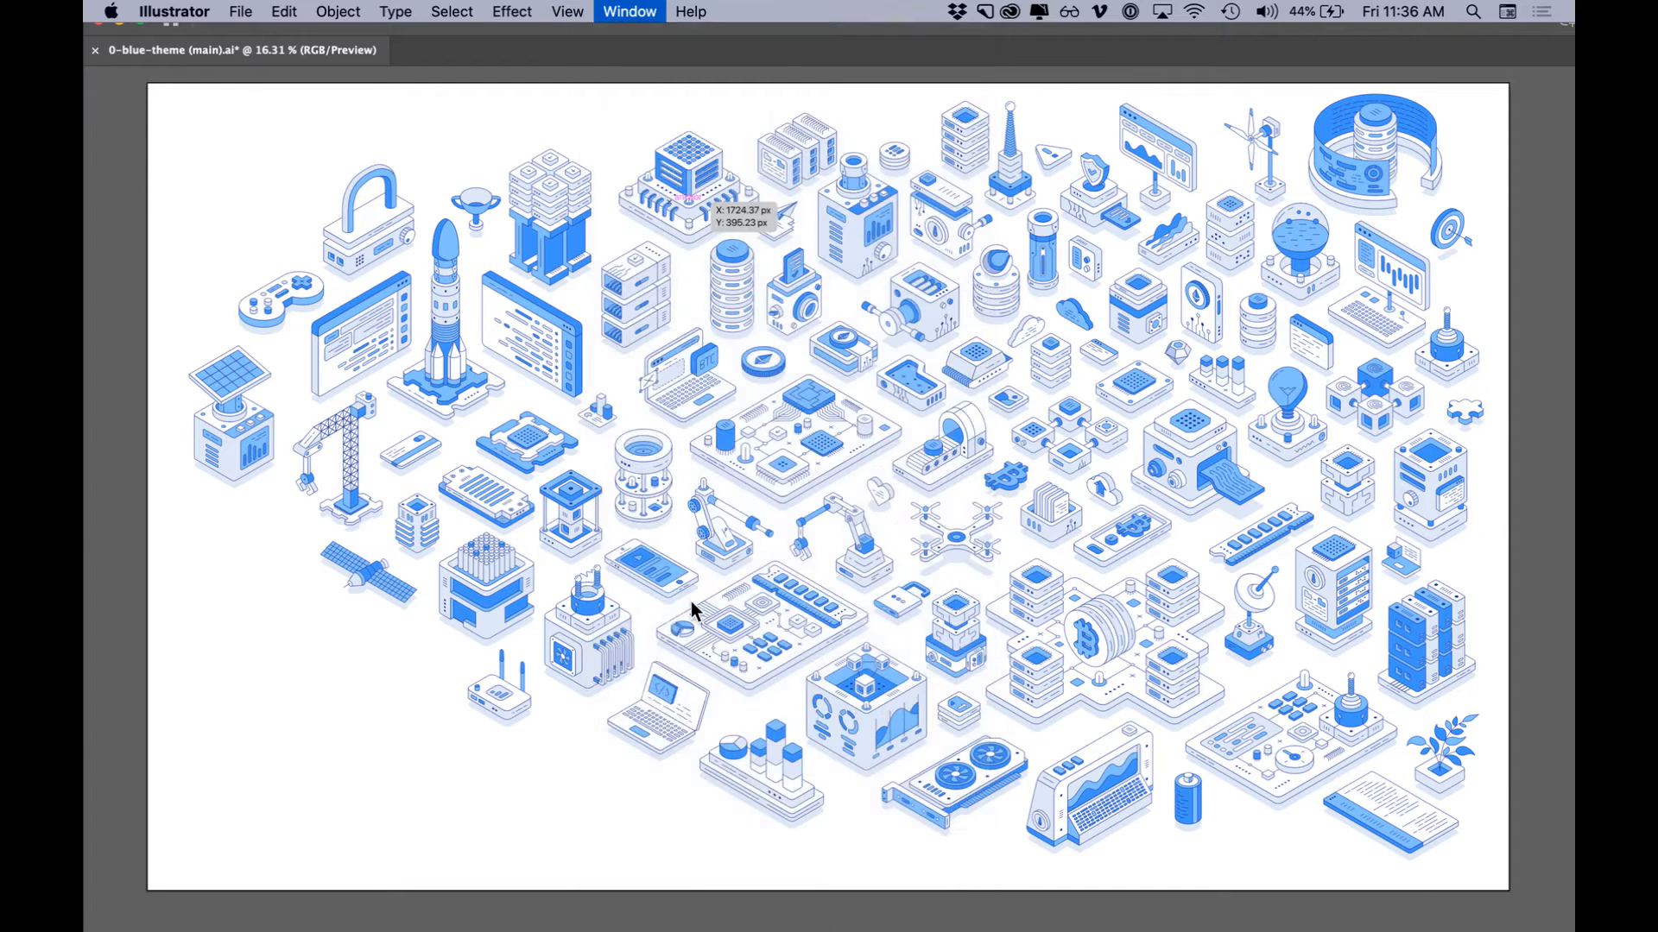
{"action": "scroll", "coordinate": [1391, 596], "scroll_direction": "down", "scroll_amount": 5}
{"action": "scroll", "coordinate": [1393, 600], "scroll_direction": "down", "scroll_amount": 6}
{"action": "scroll", "coordinate": [1392, 600], "scroll_direction": "down", "scroll_amount": 5}
{"action": "scroll", "coordinate": [1392, 600], "scroll_direction": "down", "scroll_amount": 5}
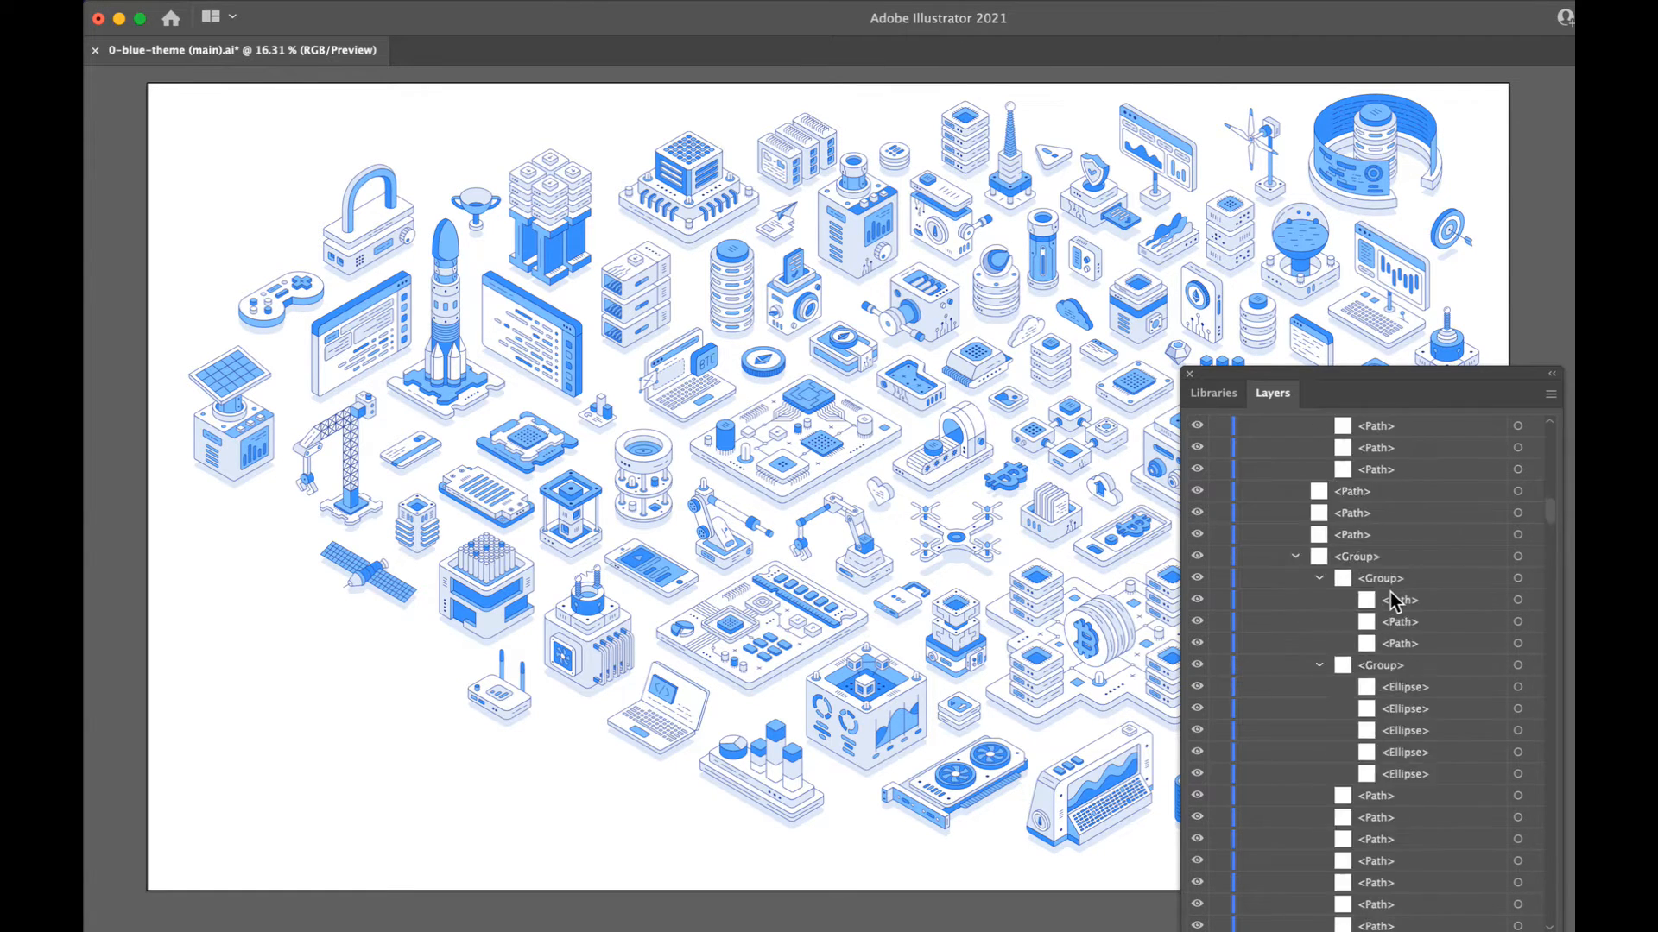
{"action": "scroll", "coordinate": [1391, 594], "scroll_direction": "down", "scroll_amount": 3}
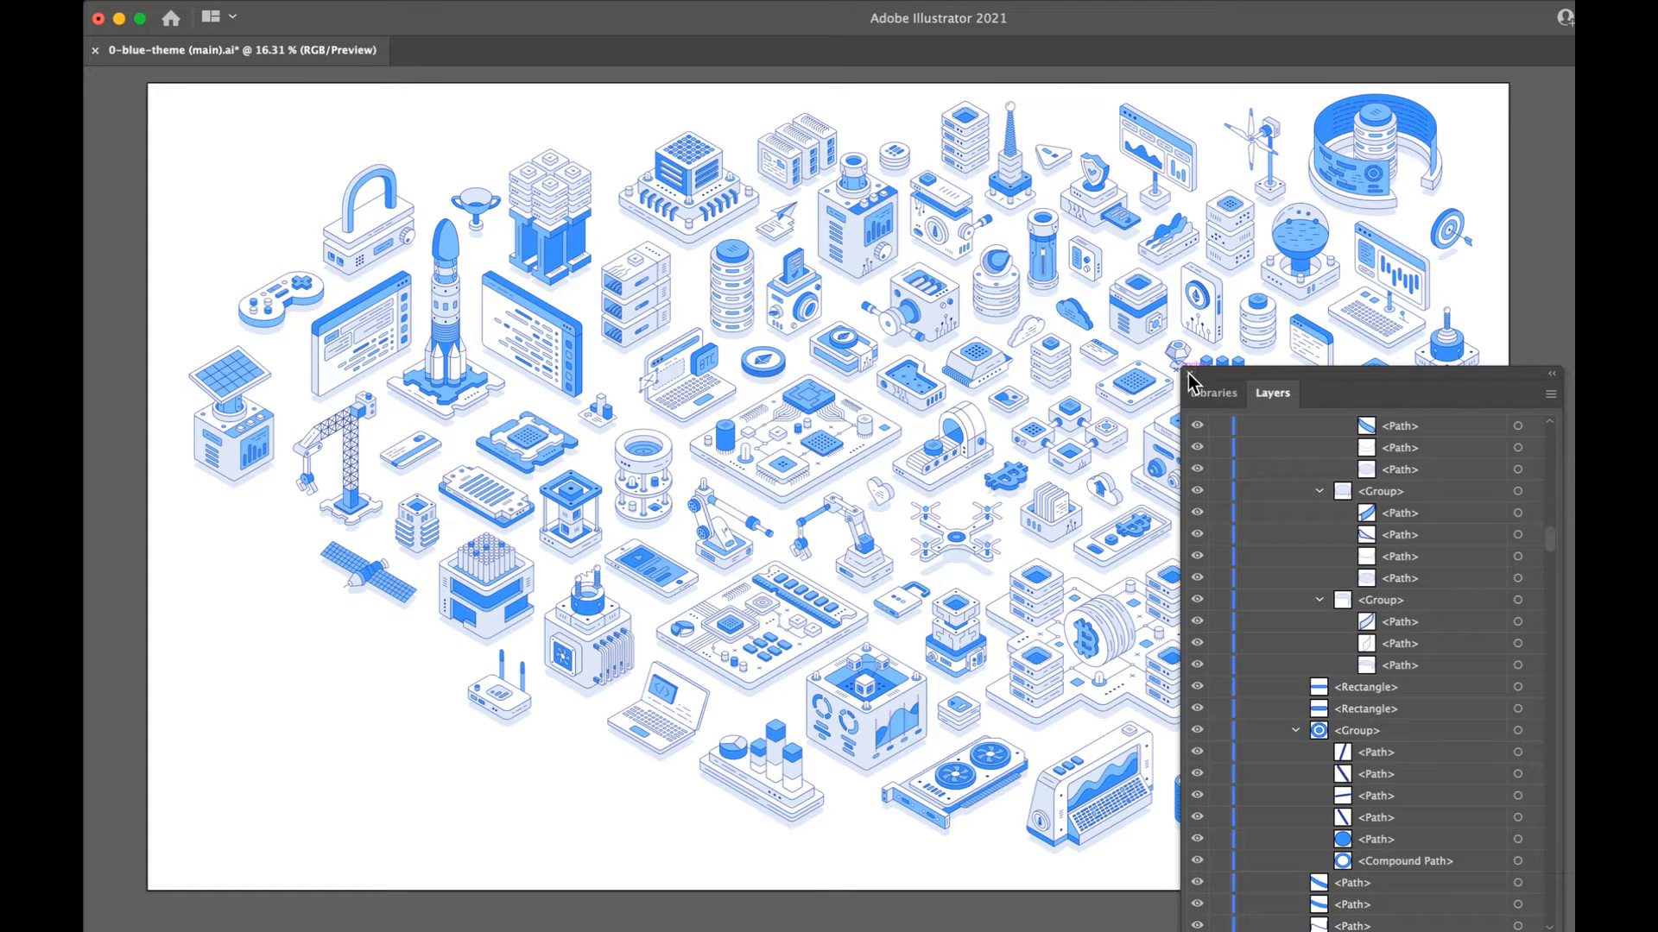
{"action": "key", "text": "super+Tab"}
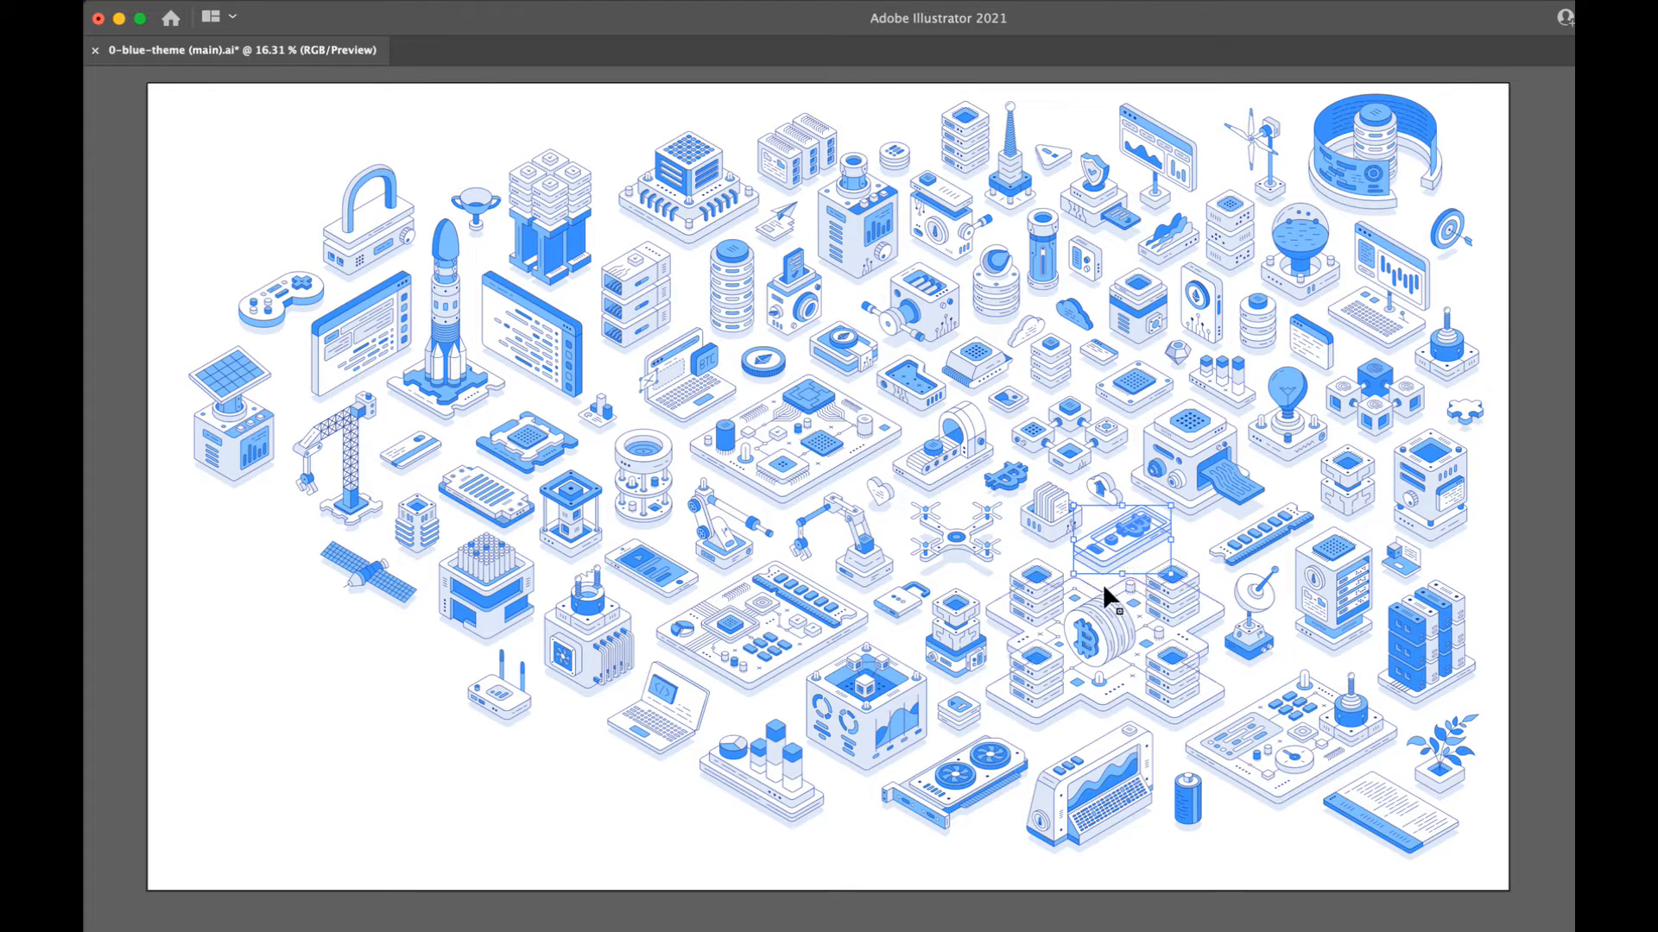
{"action": "key", "text": "a"}
{"action": "left_click", "coordinate": [644, 466]}
{"action": "key", "text": "v"}
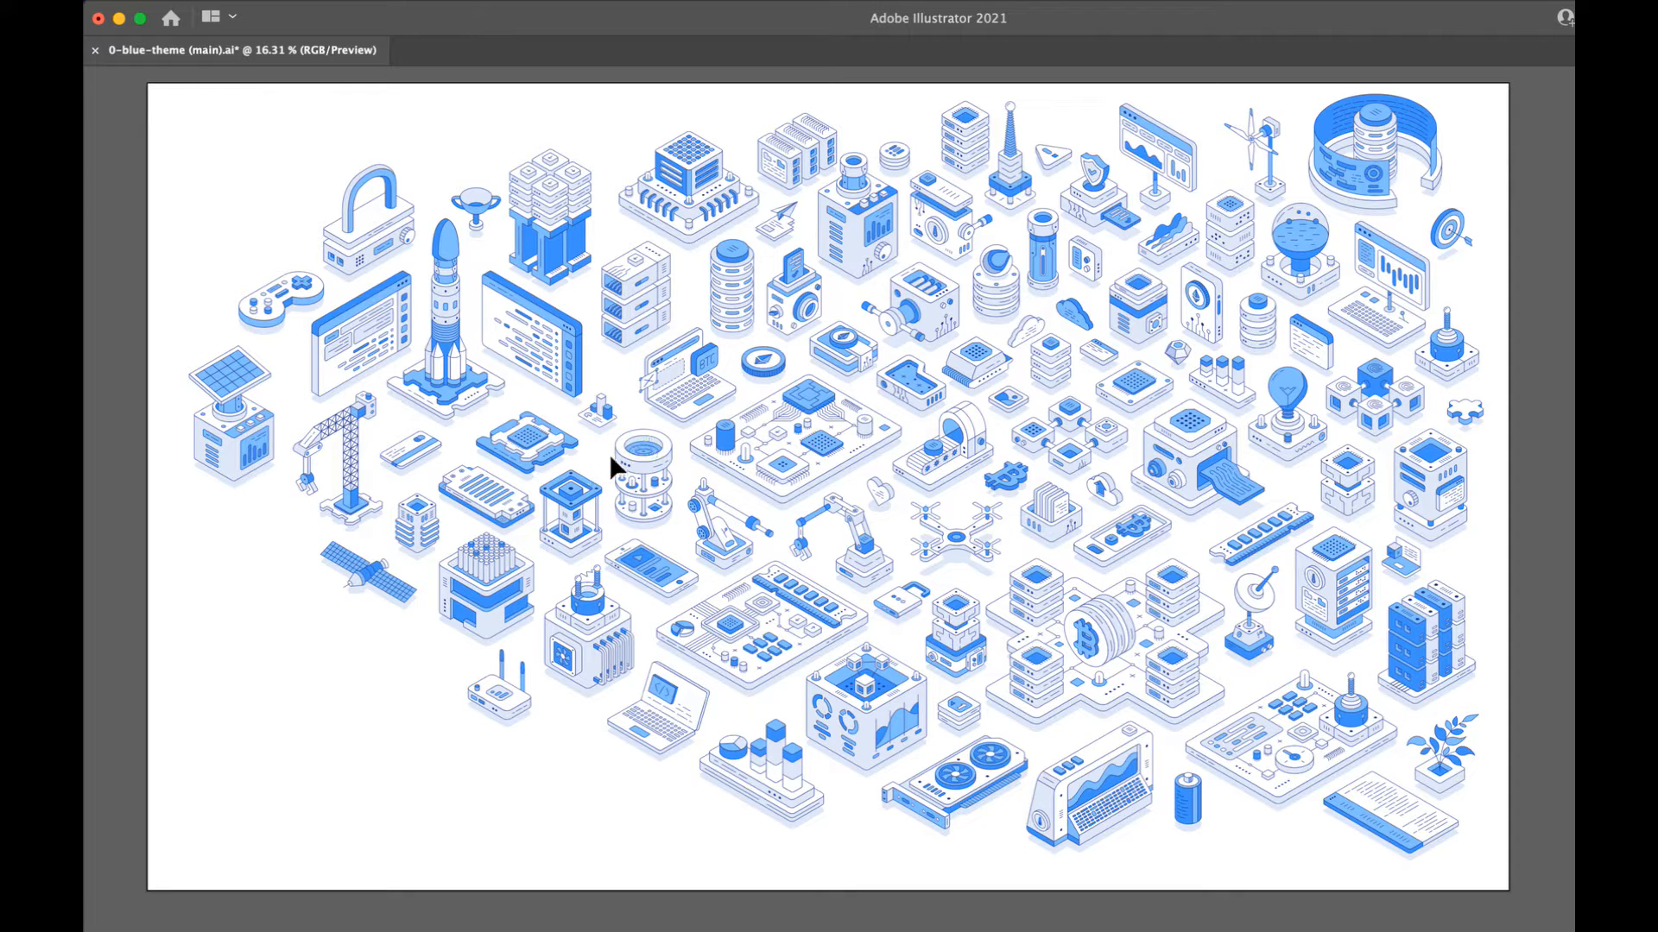
{"action": "left_click", "coordinate": [631, 459]}
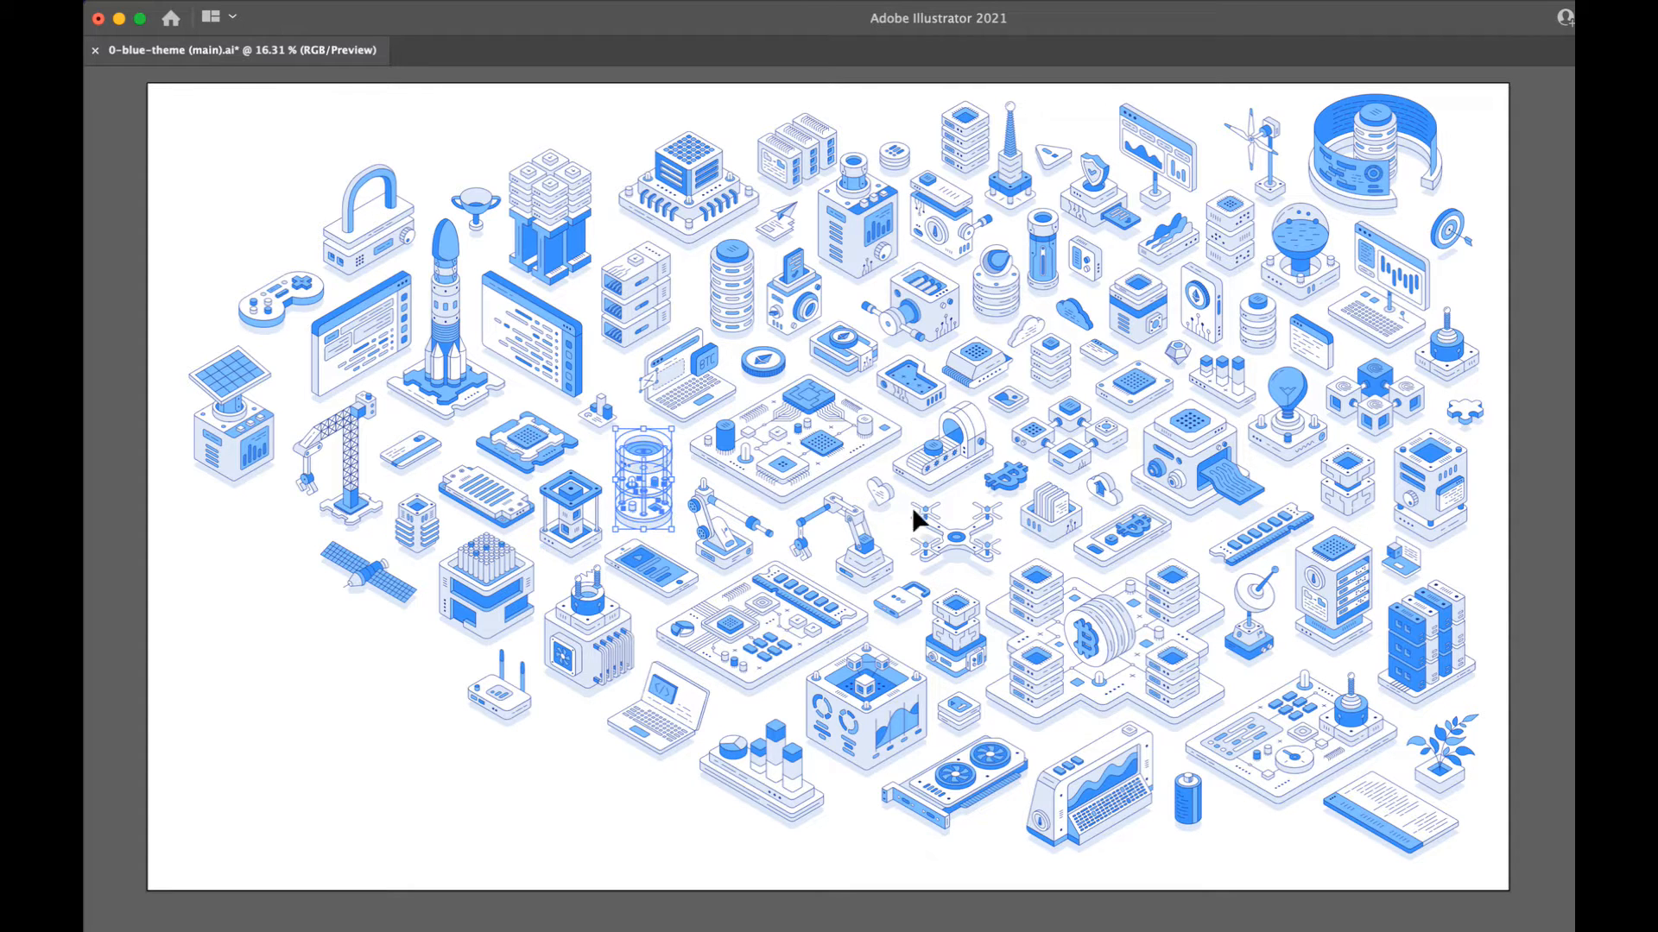
{"action": "left_click", "coordinate": [1138, 549], "text": "shift"}
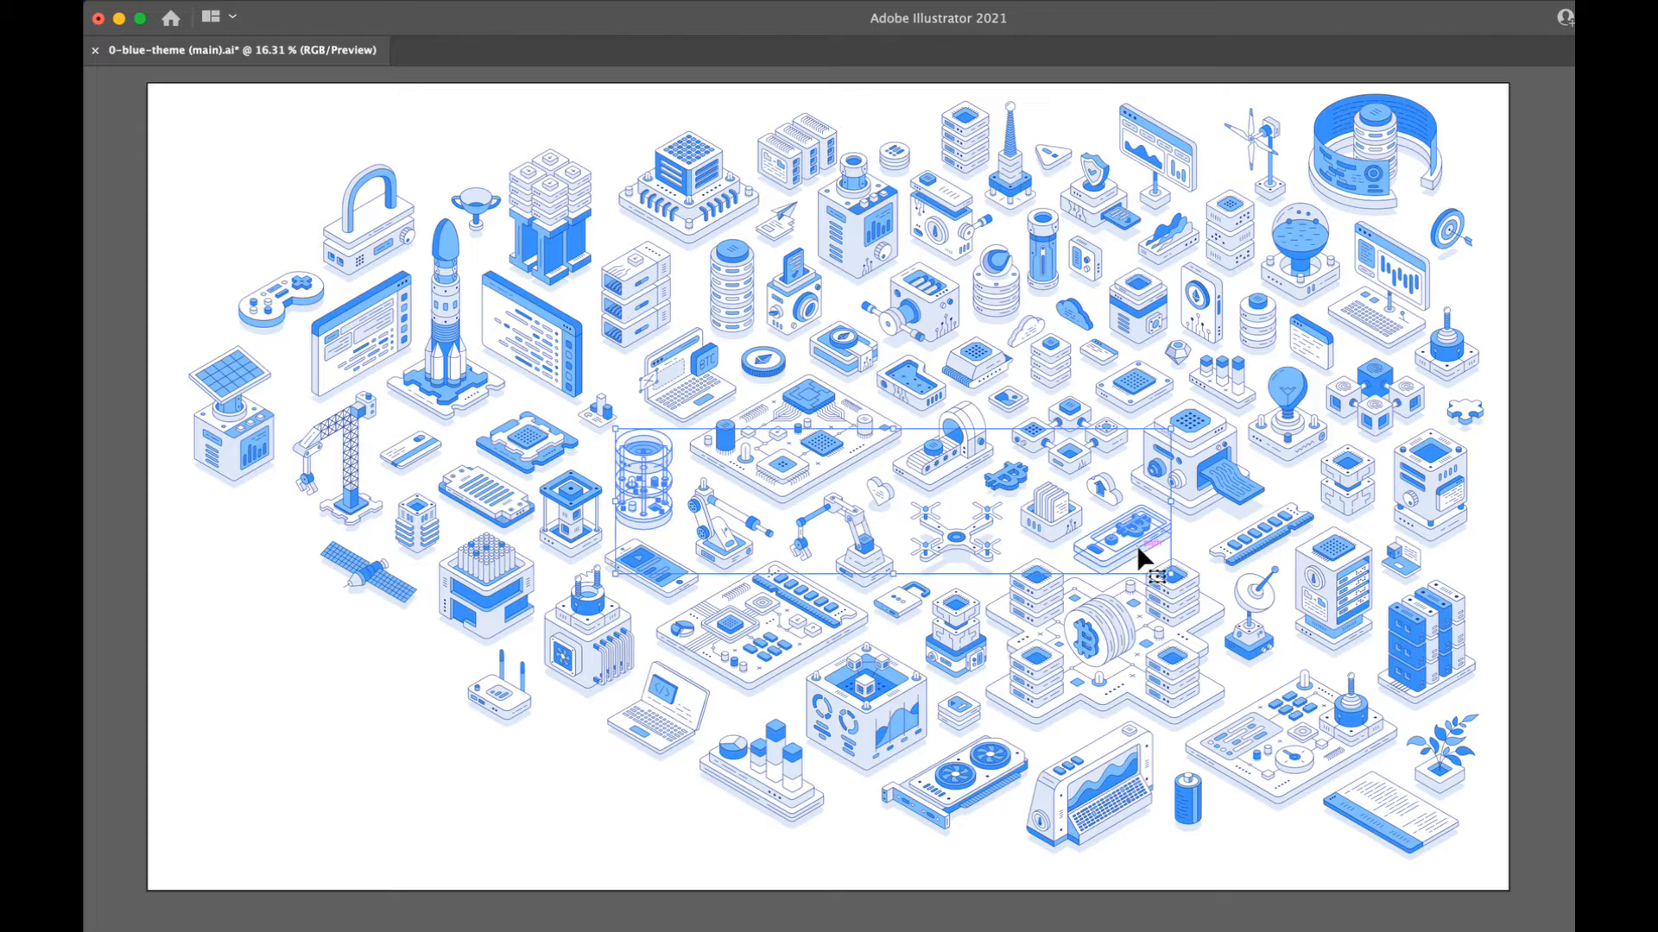
{"action": "right_click", "coordinate": [646, 480]}
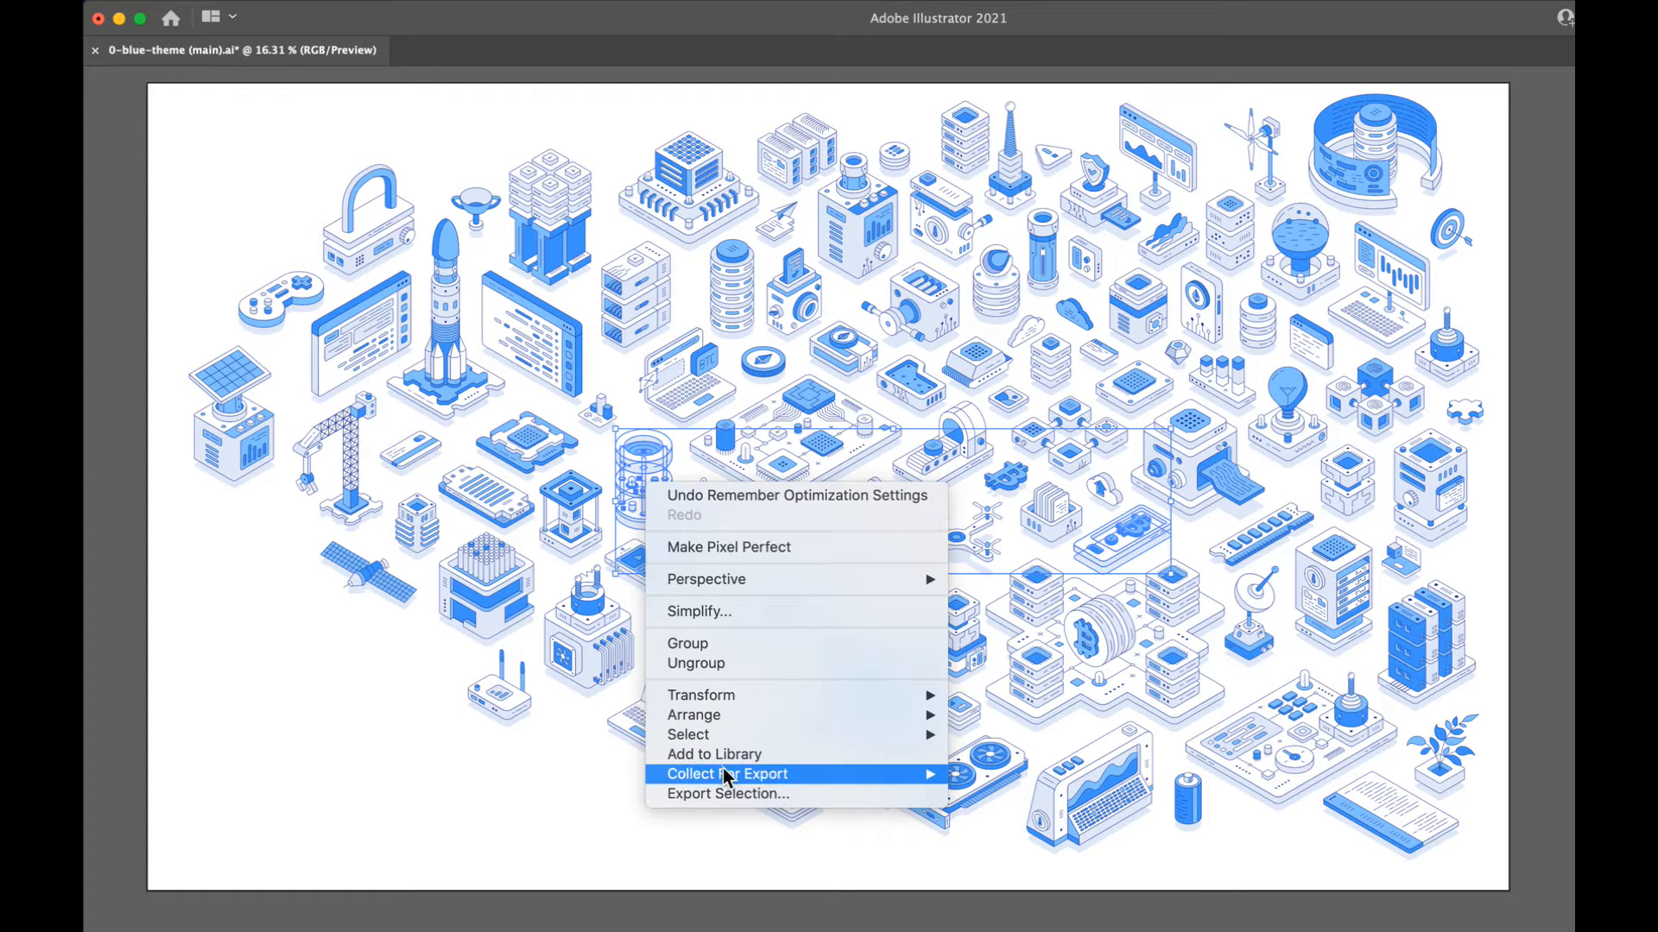
{"action": "left_click", "coordinate": [734, 791]}
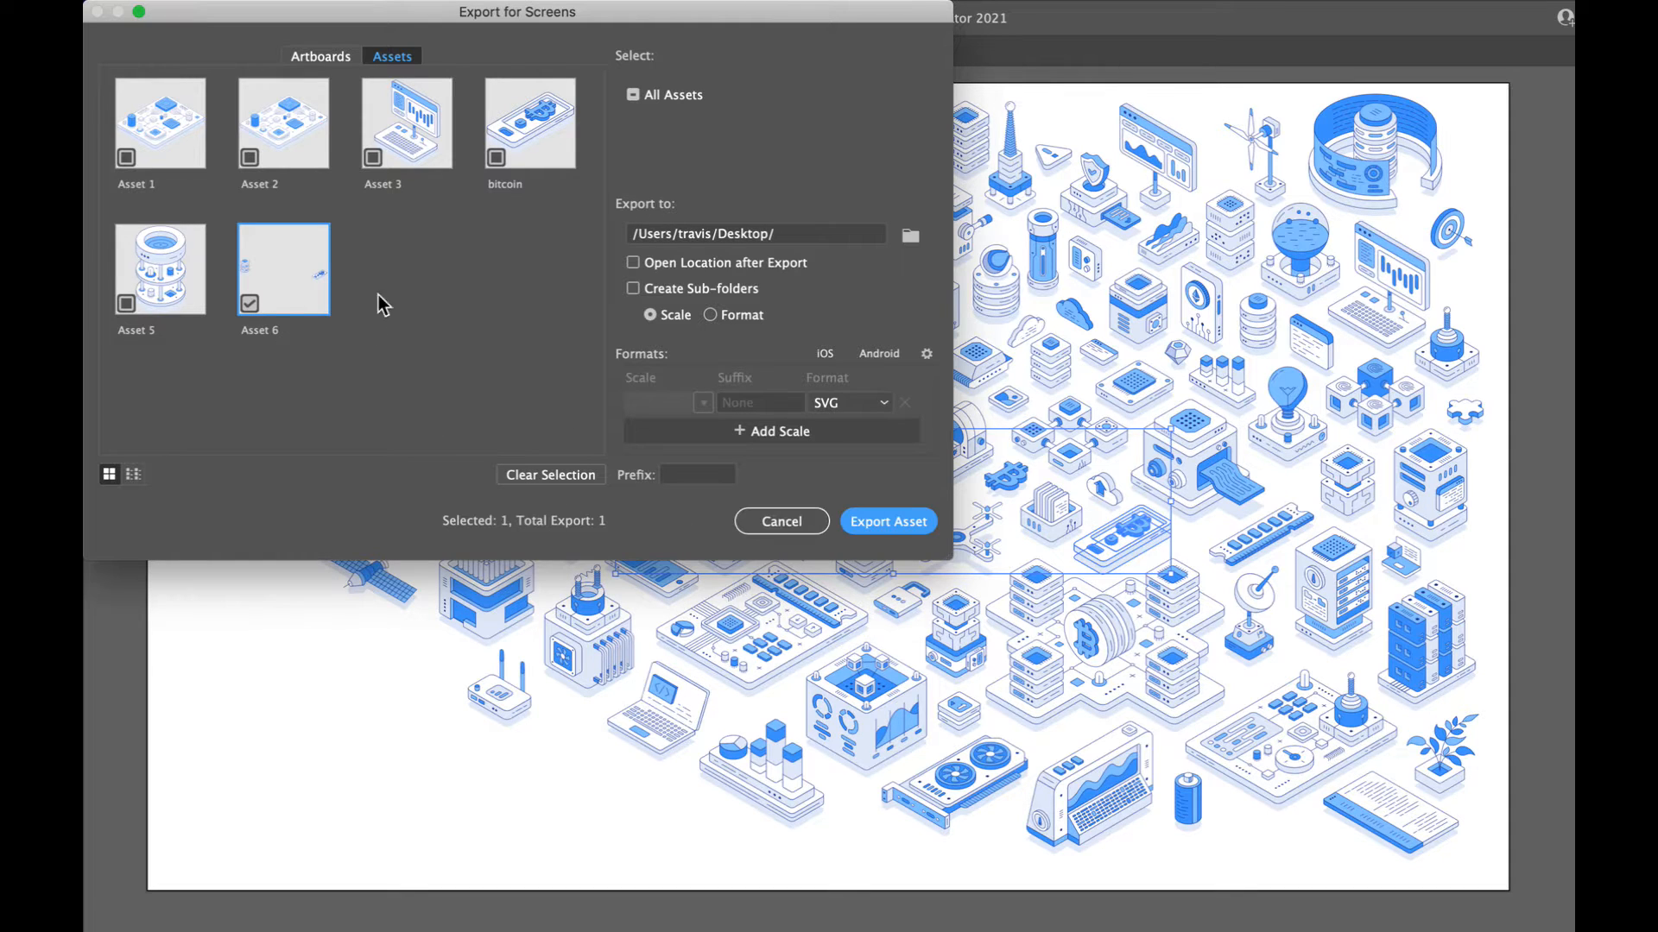
{"action": "left_click", "coordinate": [251, 304]}
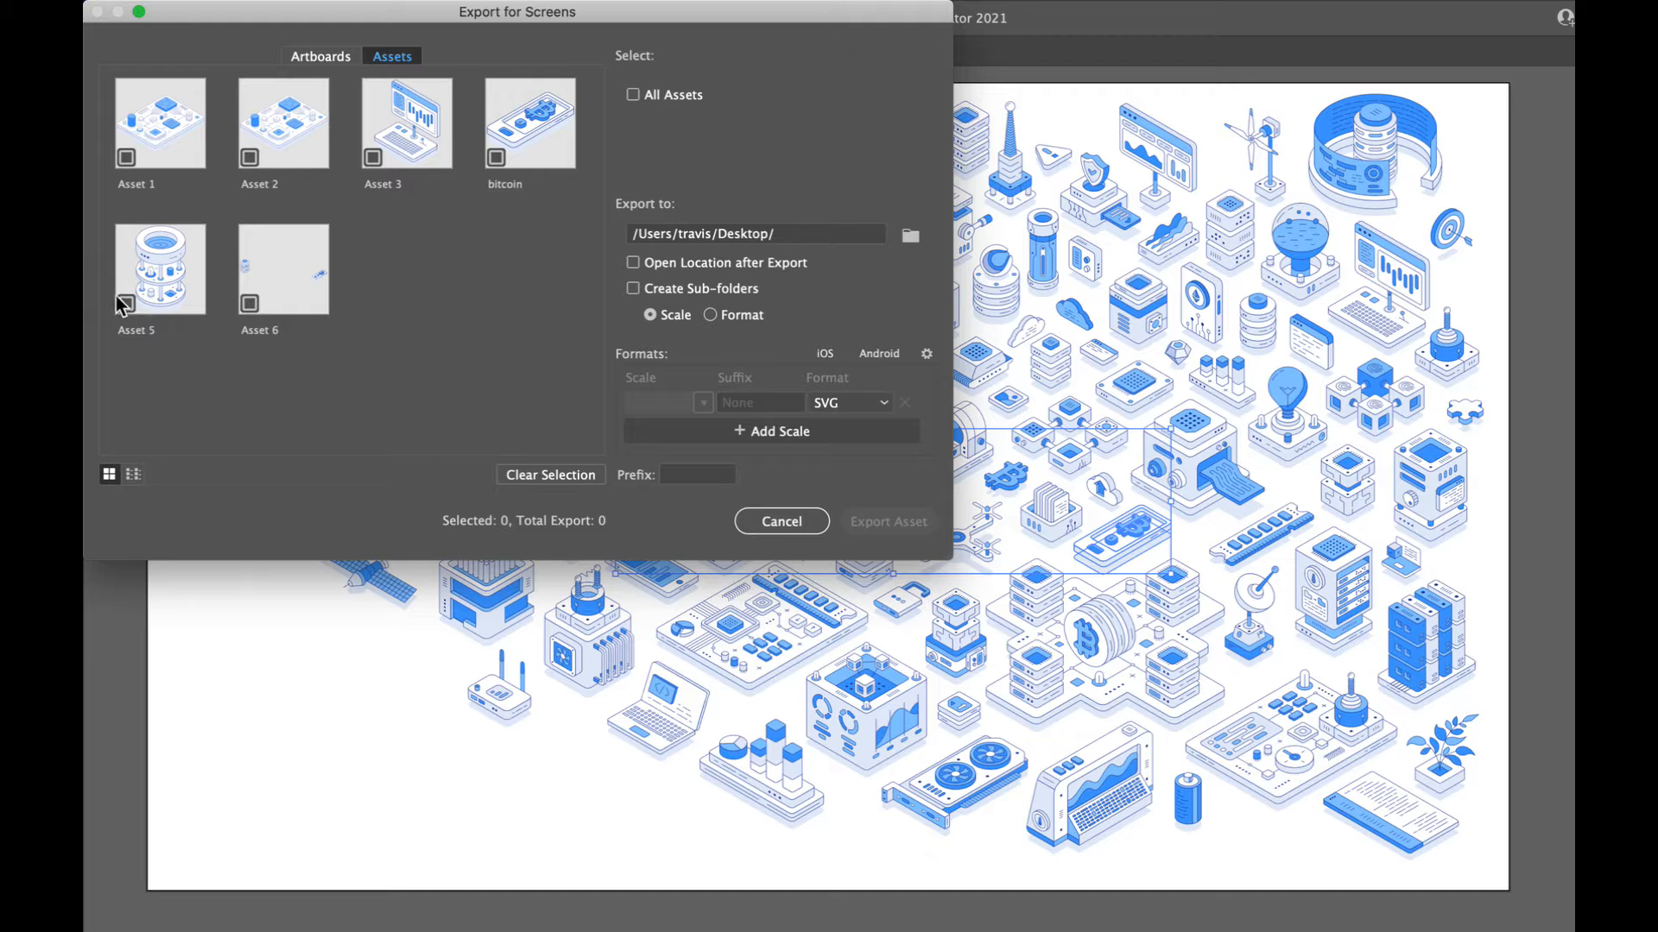
{"action": "left_click", "coordinate": [779, 521]}
{"action": "left_click", "coordinate": [1193, 540]}
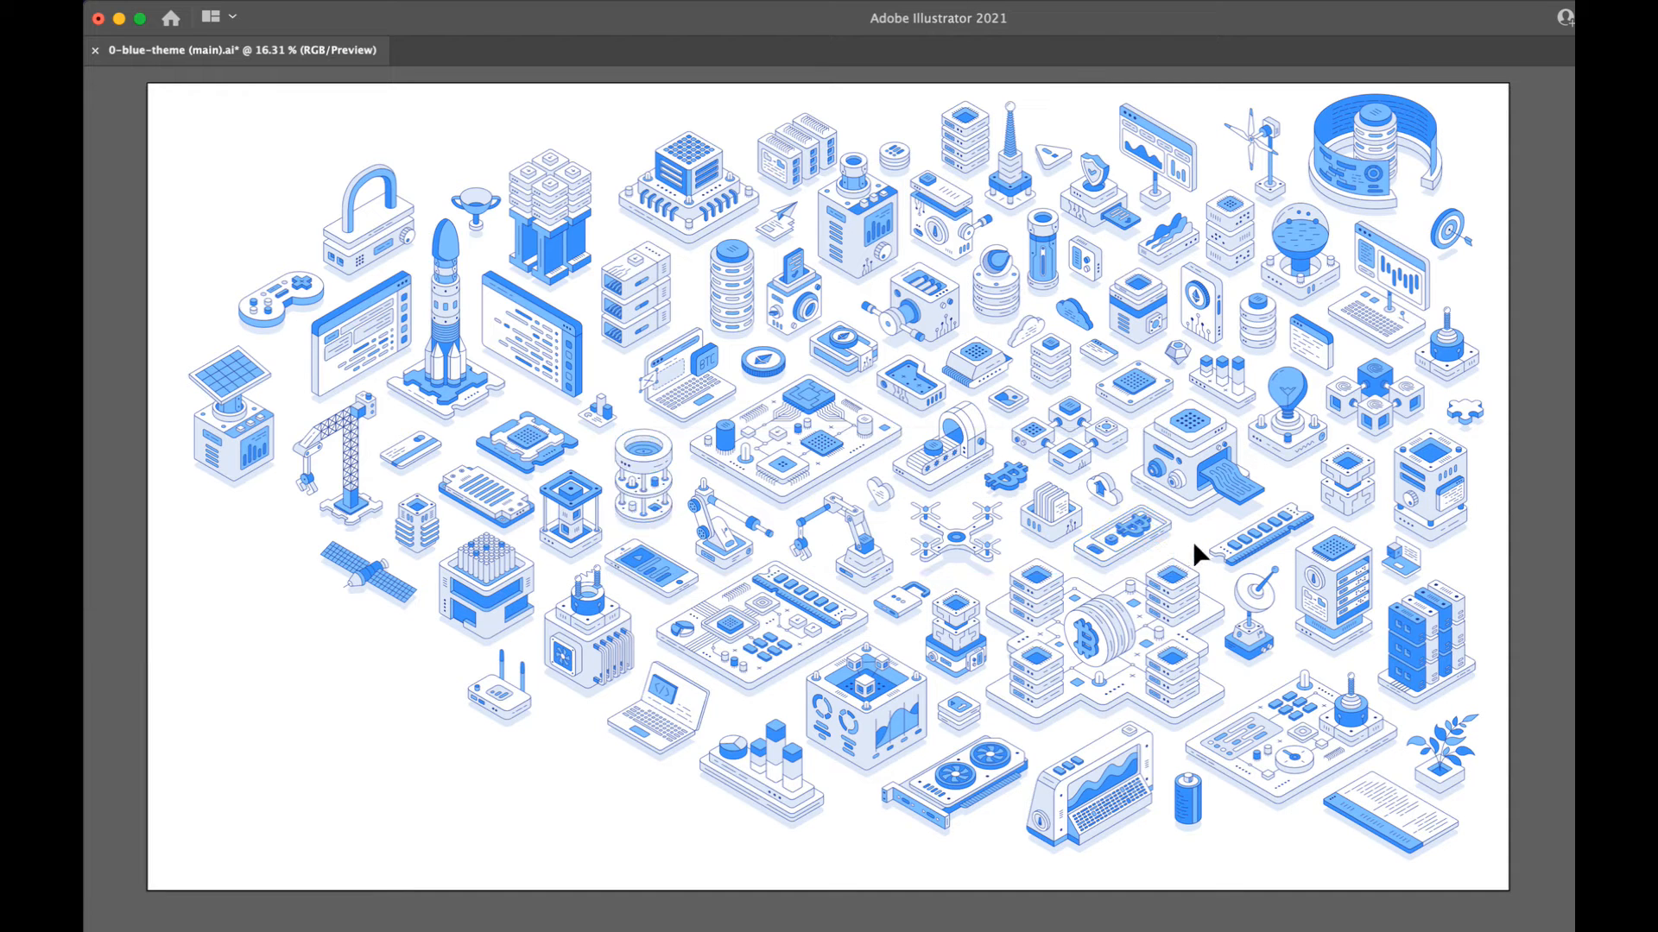
Start exporting only the flat bitcoin device illustration and rename its export asset to bitcoin
{"action": "right_click", "coordinate": [1123, 525]}
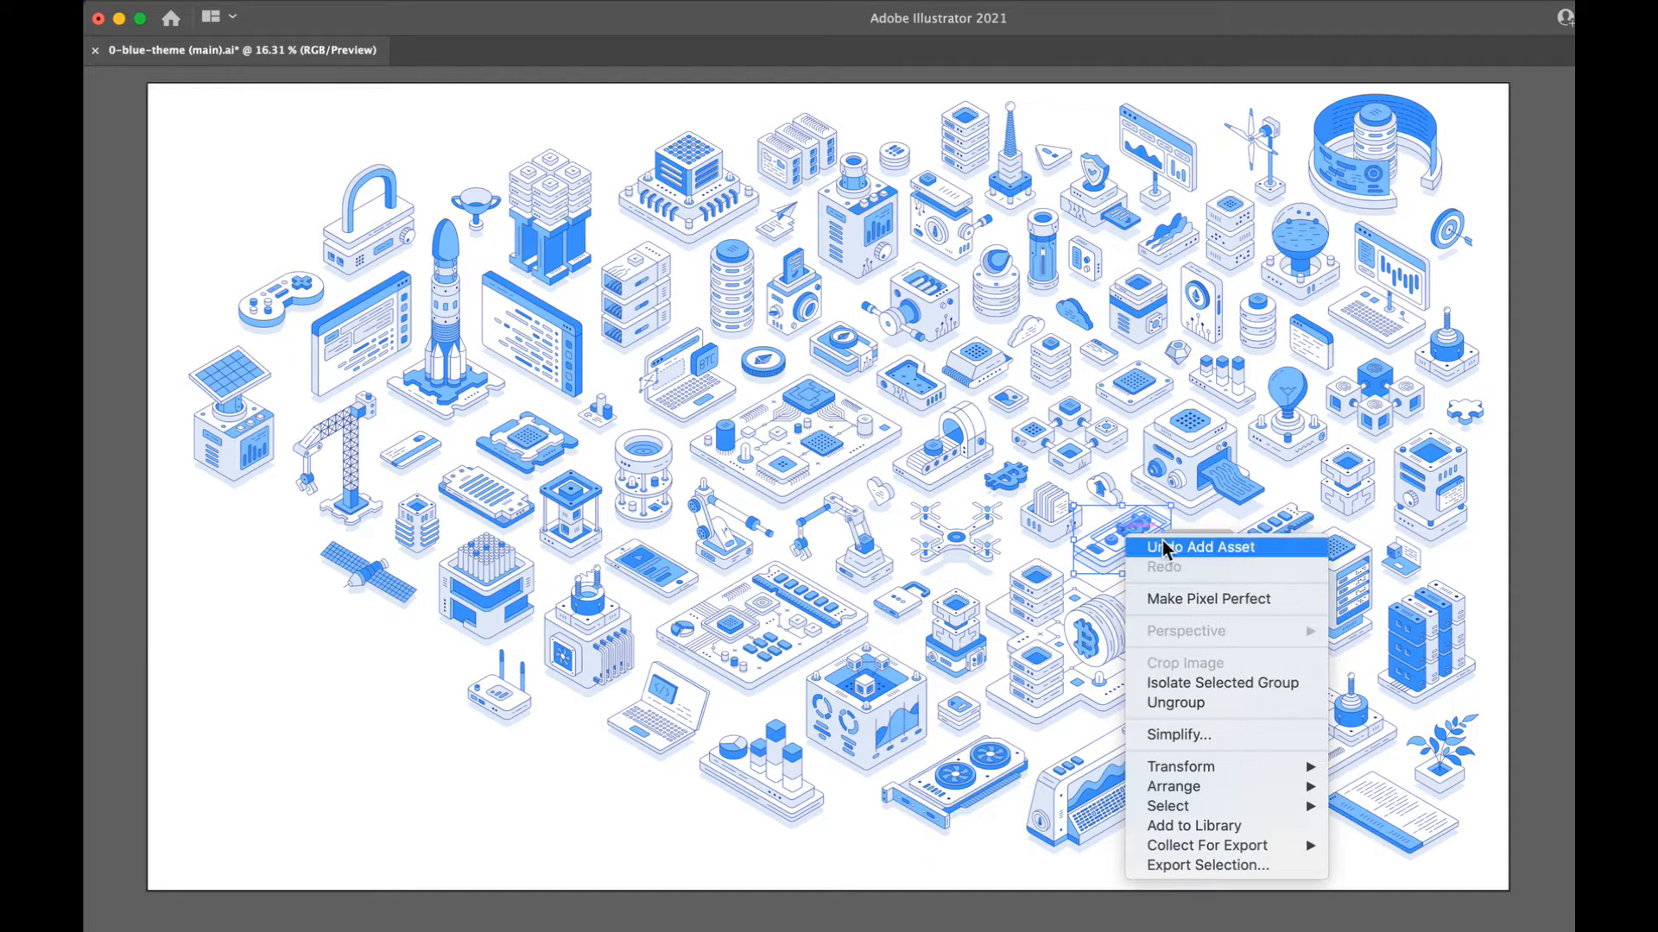
{"action": "left_click", "coordinate": [1261, 863]}
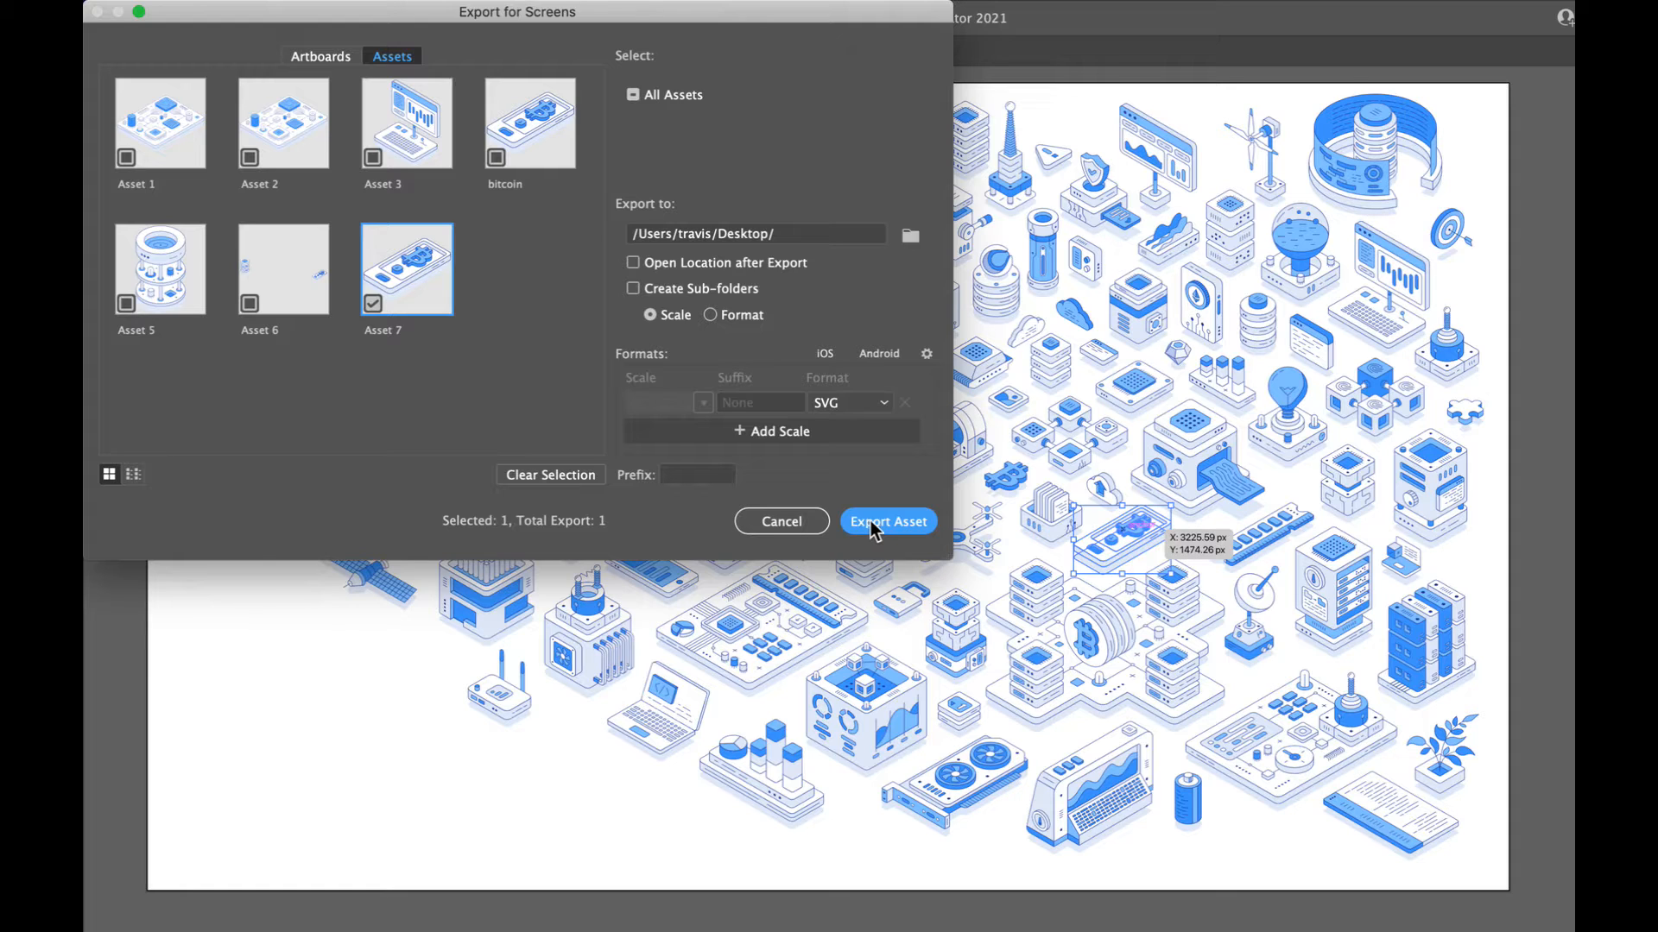
{"action": "double_click", "coordinate": [389, 332]}
{"action": "type", "text": "bit"}
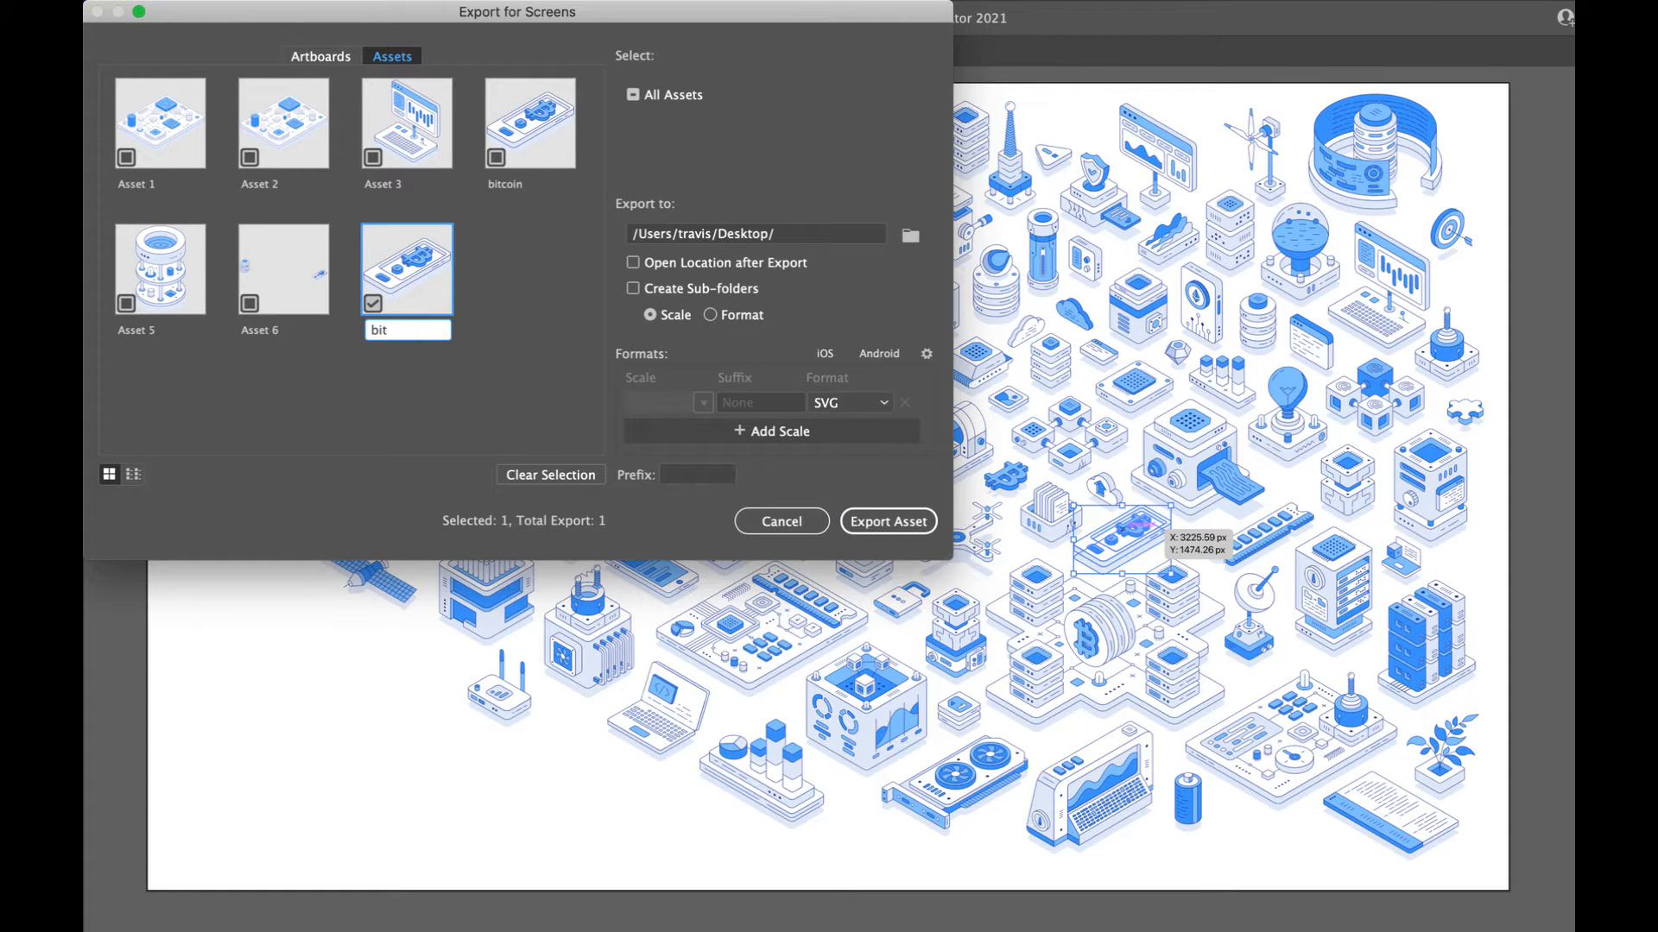
{"action": "type", "text": "coin"}
{"action": "key", "text": "Return"}
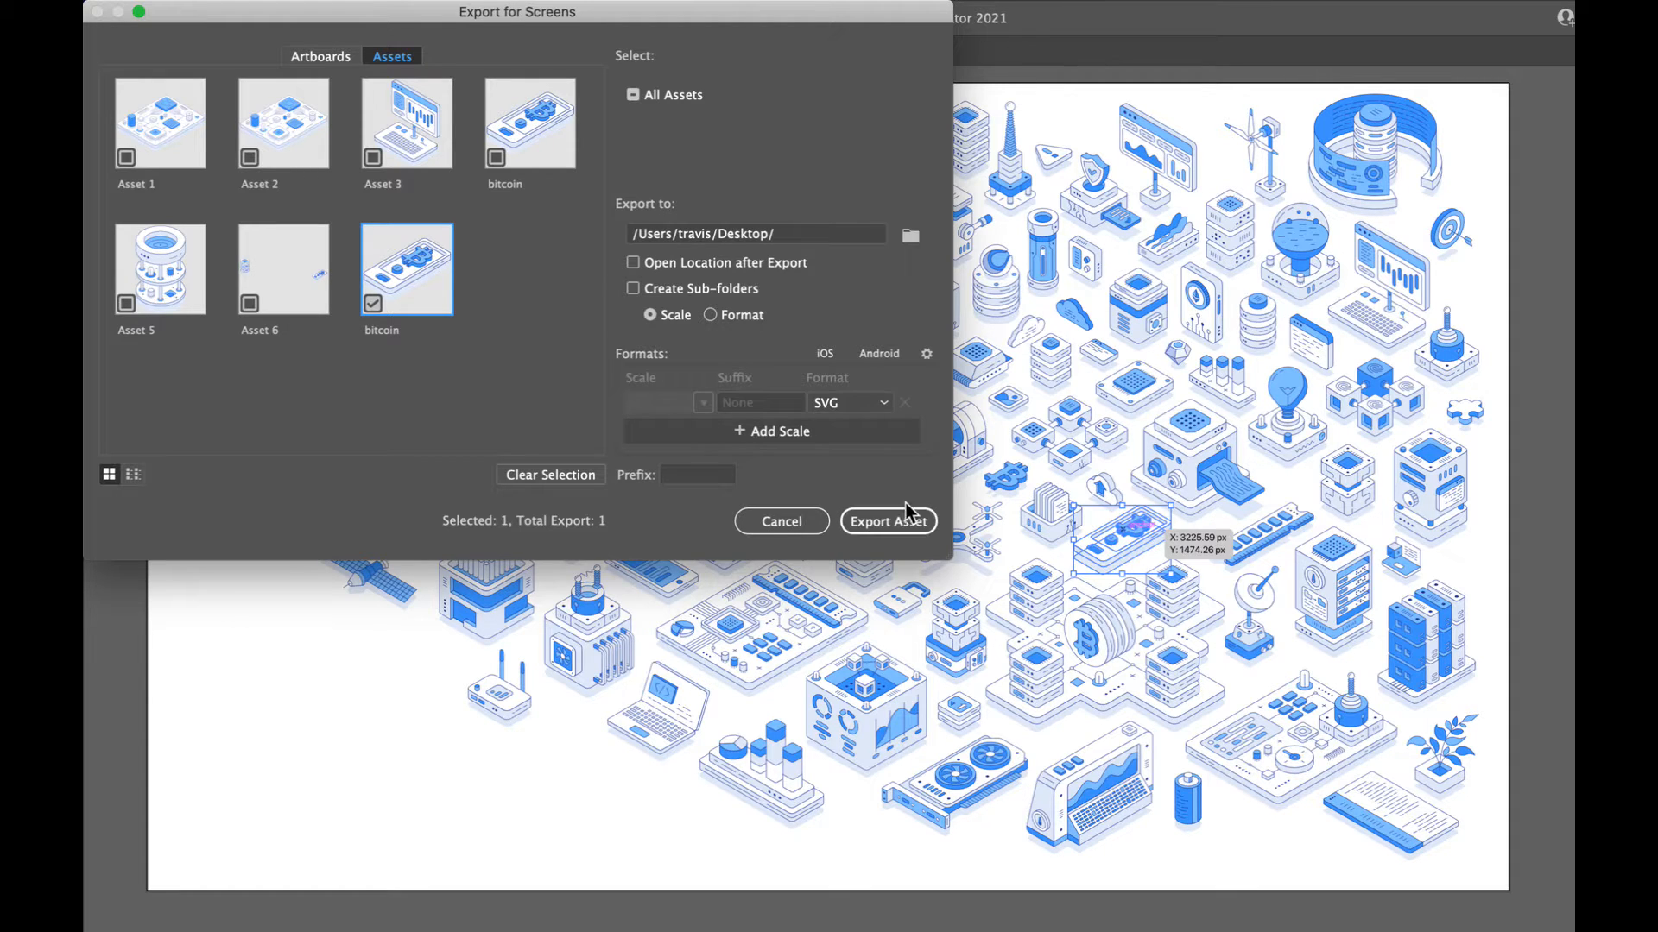
Save the SVG format settings with Inline Style styling and export the bitcoin asset as SVG to the Desktop
{"action": "left_click", "coordinate": [926, 354]}
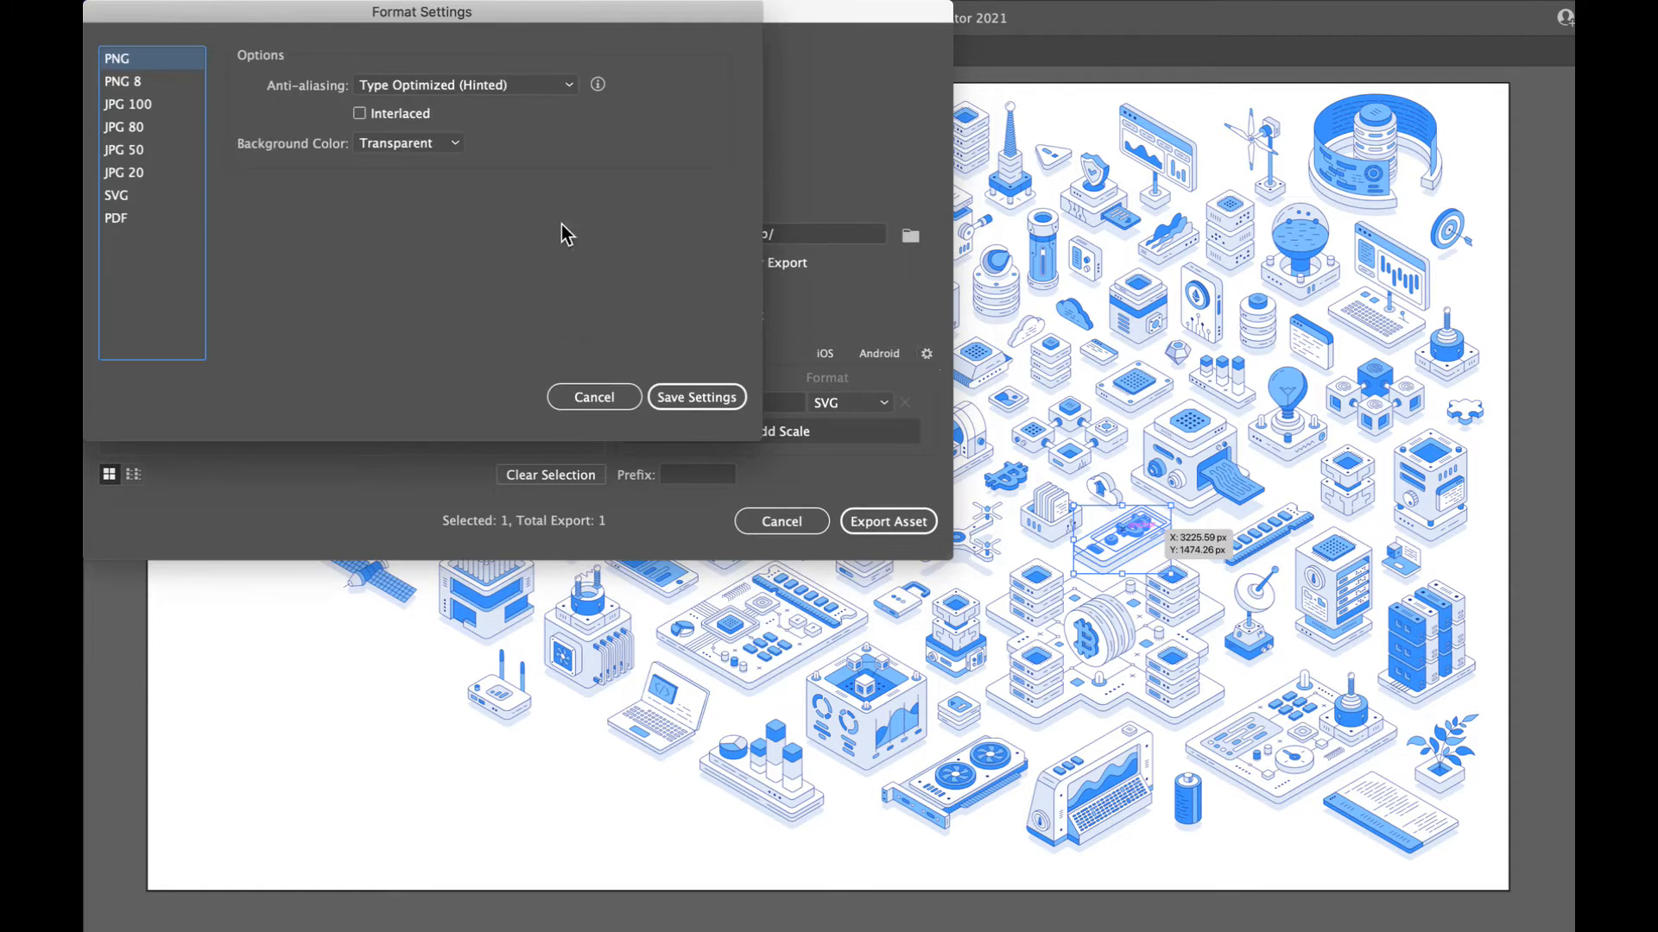
{"action": "left_click", "coordinate": [162, 197]}
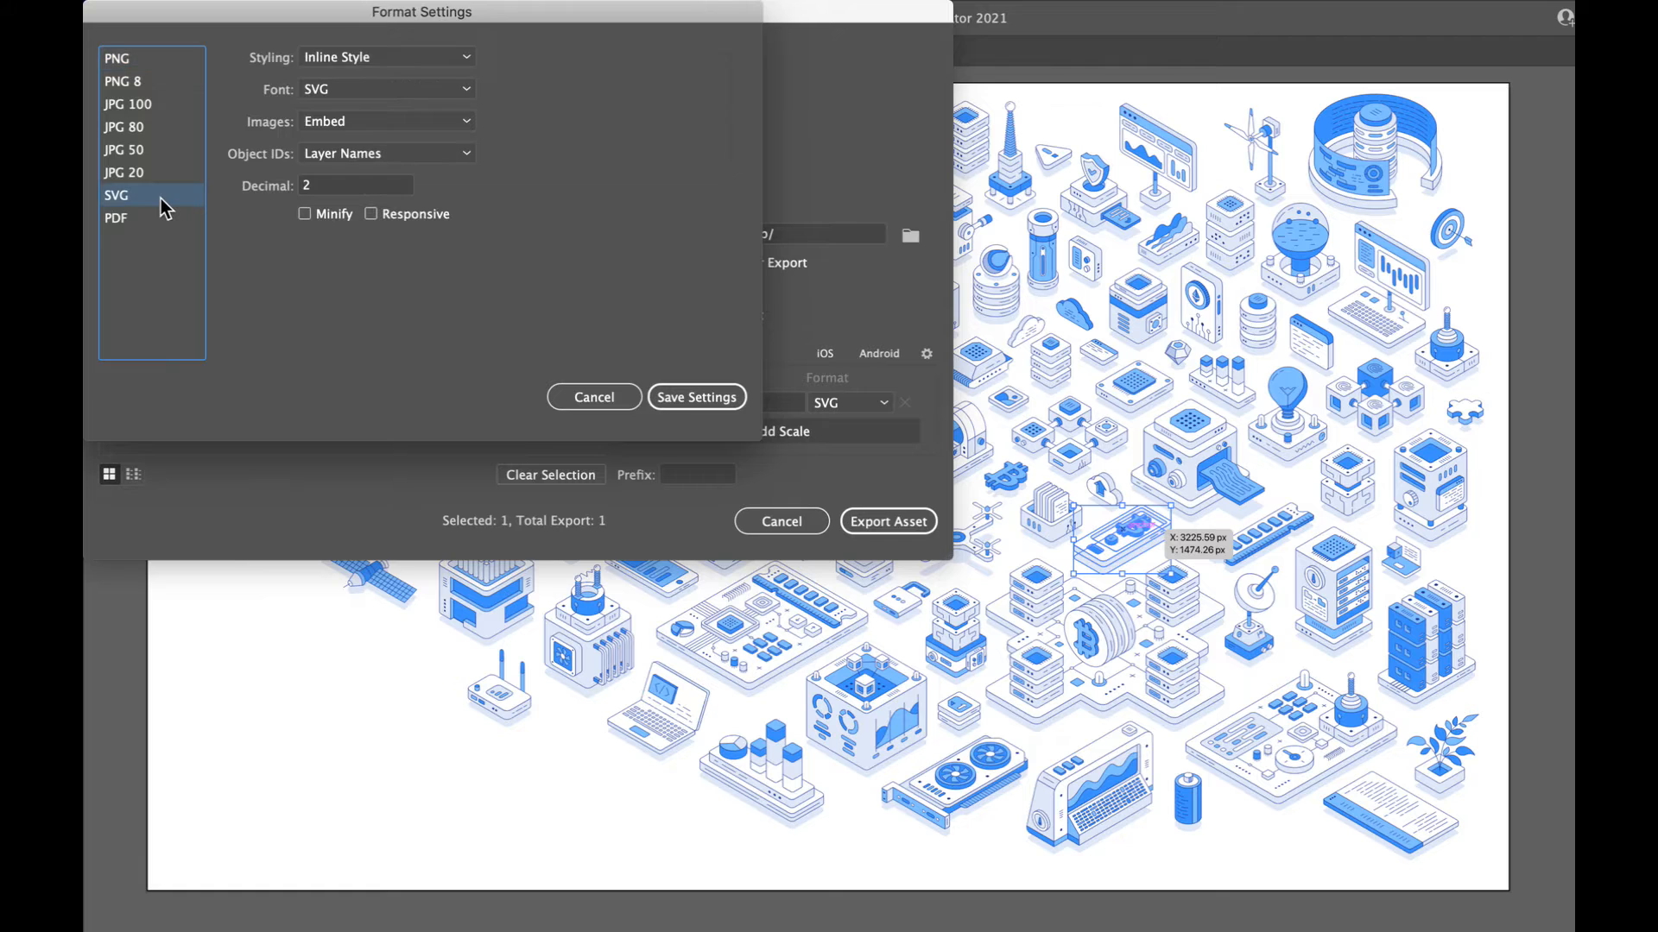
{"action": "left_click", "coordinate": [385, 55]}
{"action": "left_click", "coordinate": [614, 67]}
{"action": "left_click", "coordinate": [706, 399]}
{"action": "left_click", "coordinate": [888, 521]}
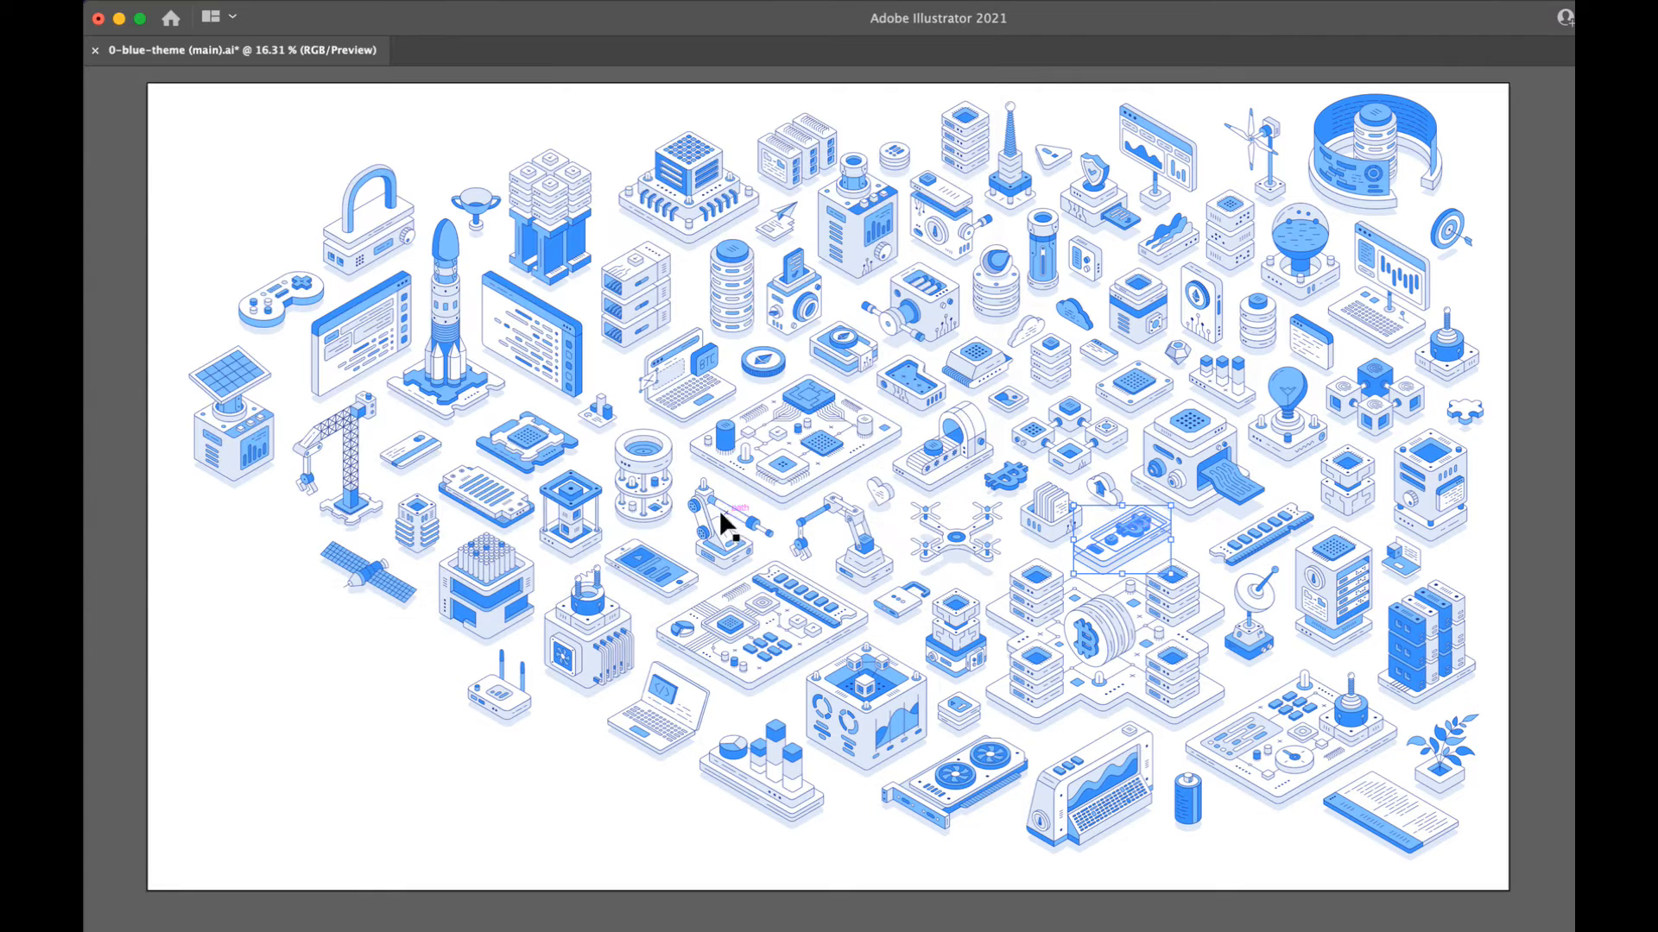
Start exporting only the cylindrical tower illustration and rename its export asset to tower
{"action": "left_click", "coordinate": [661, 472]}
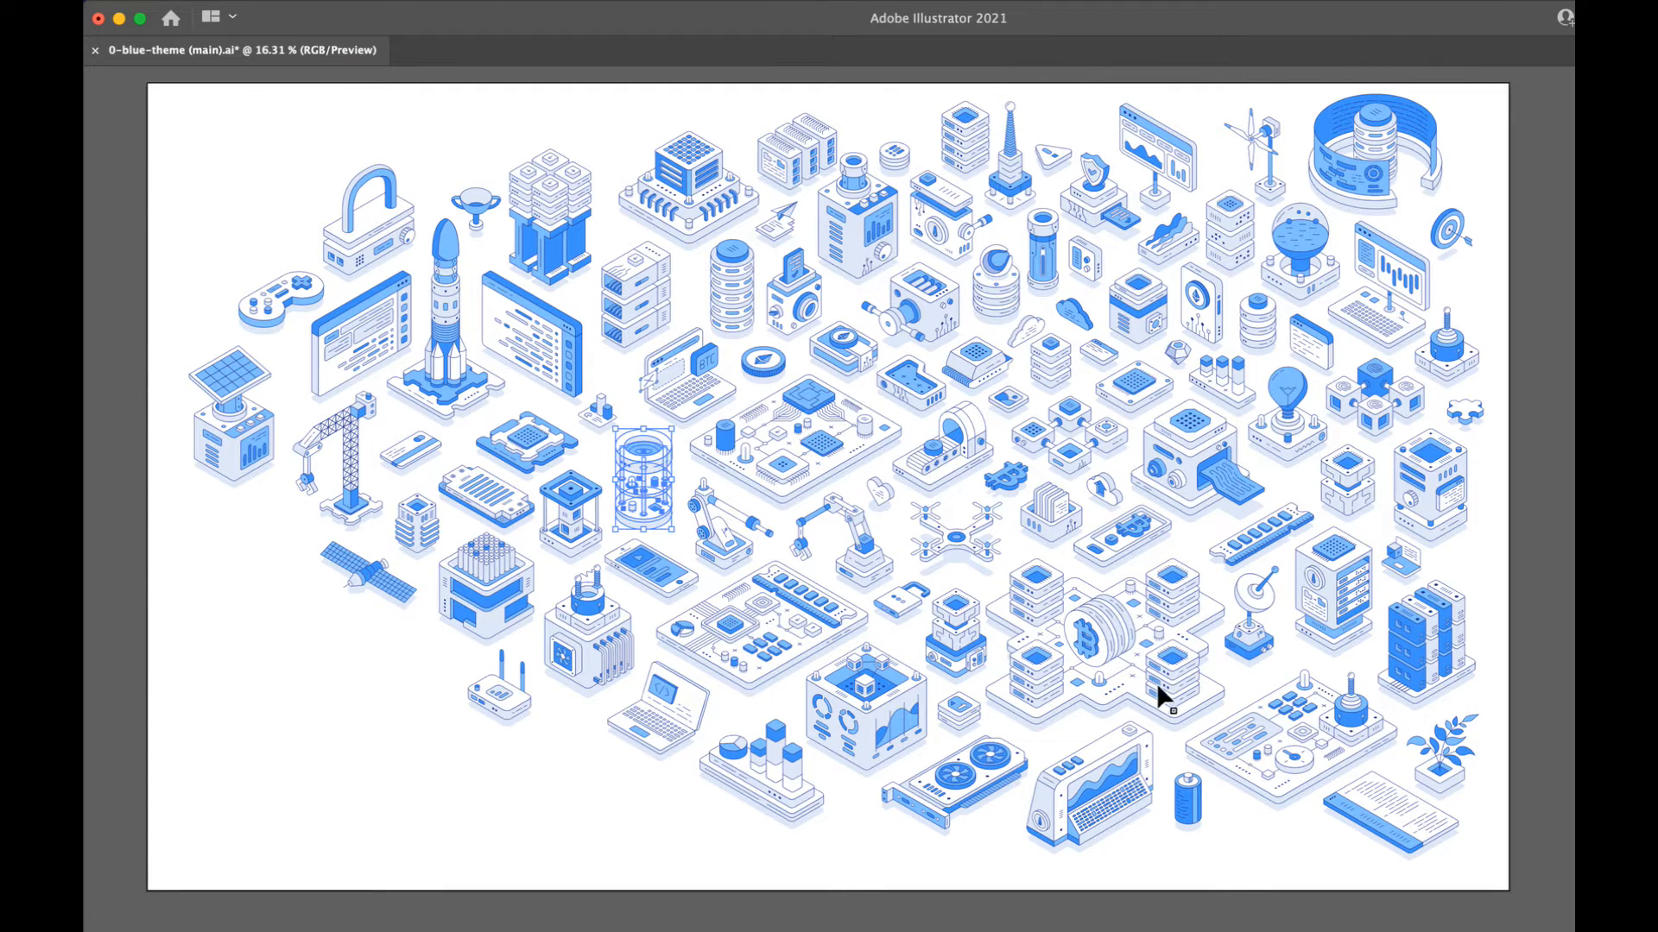
{"action": "right_click", "coordinate": [650, 486]}
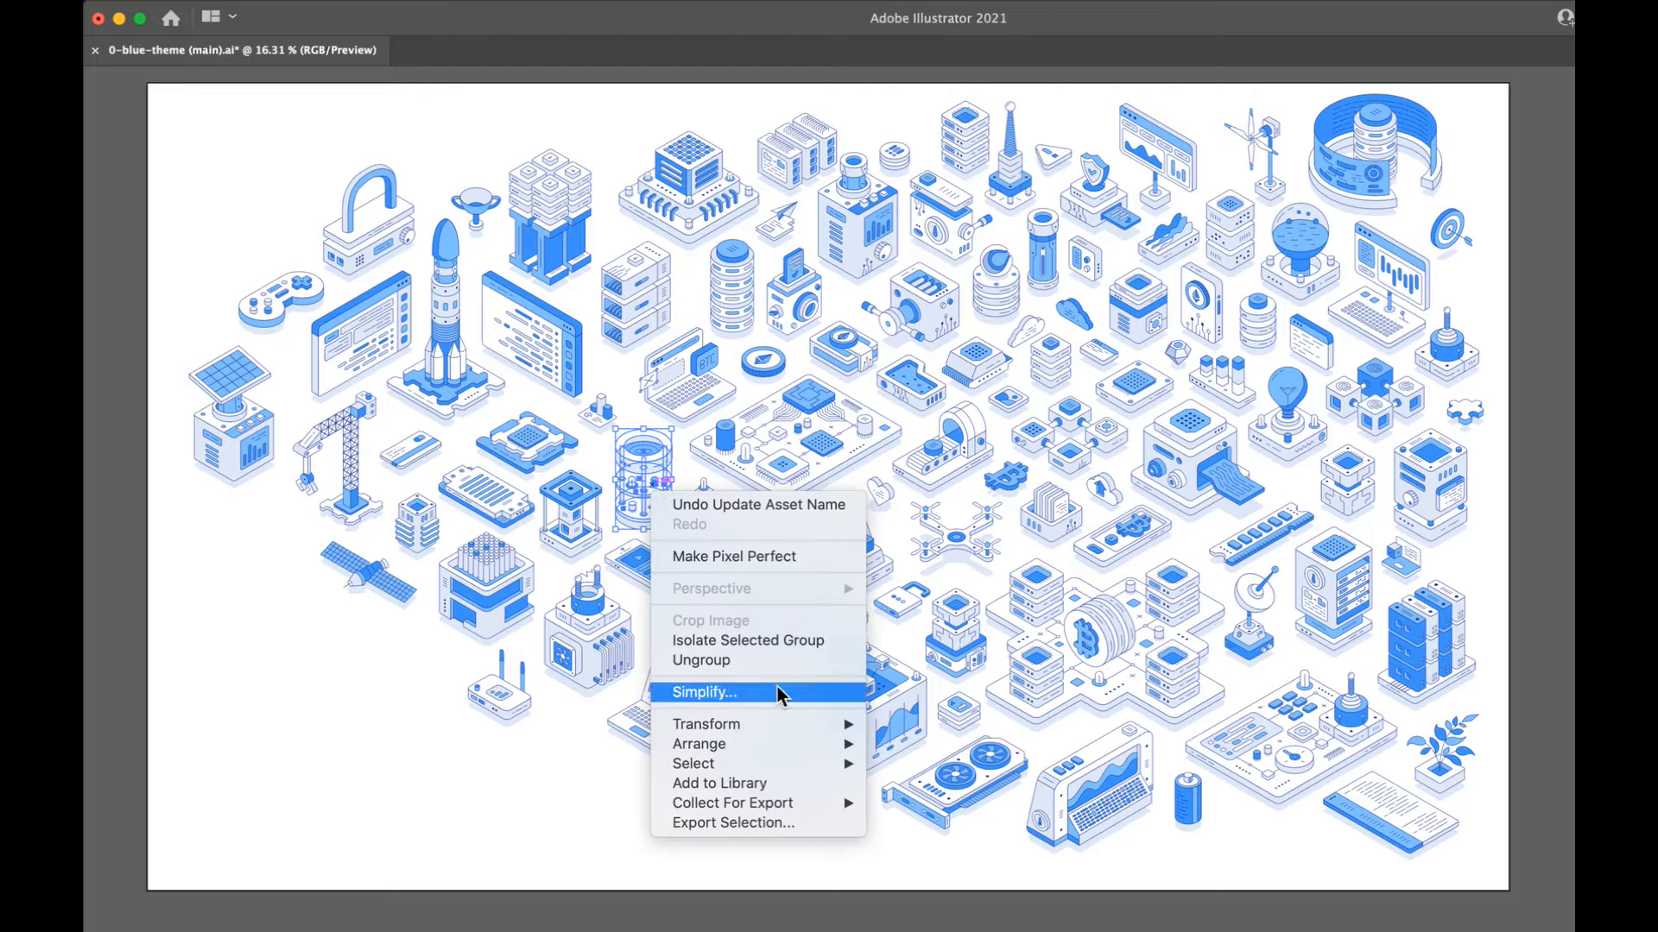
{"action": "left_click", "coordinate": [786, 823]}
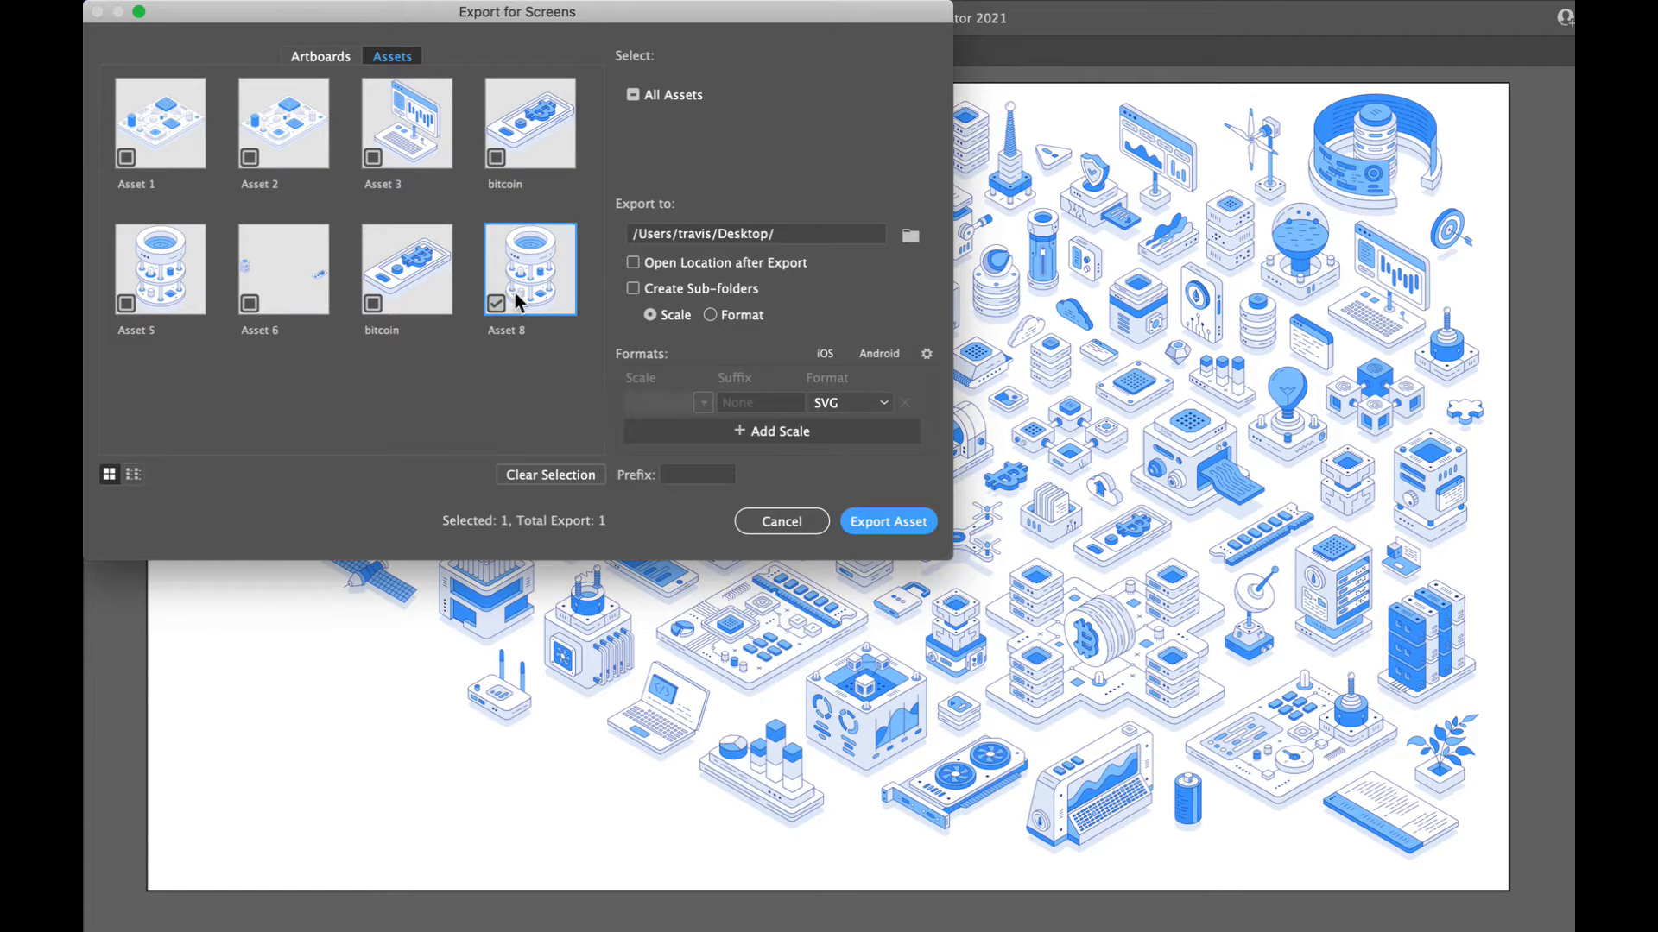
{"action": "double_click", "coordinate": [506, 330]}
{"action": "type", "text": "tower"}
{"action": "key", "text": "Return"}
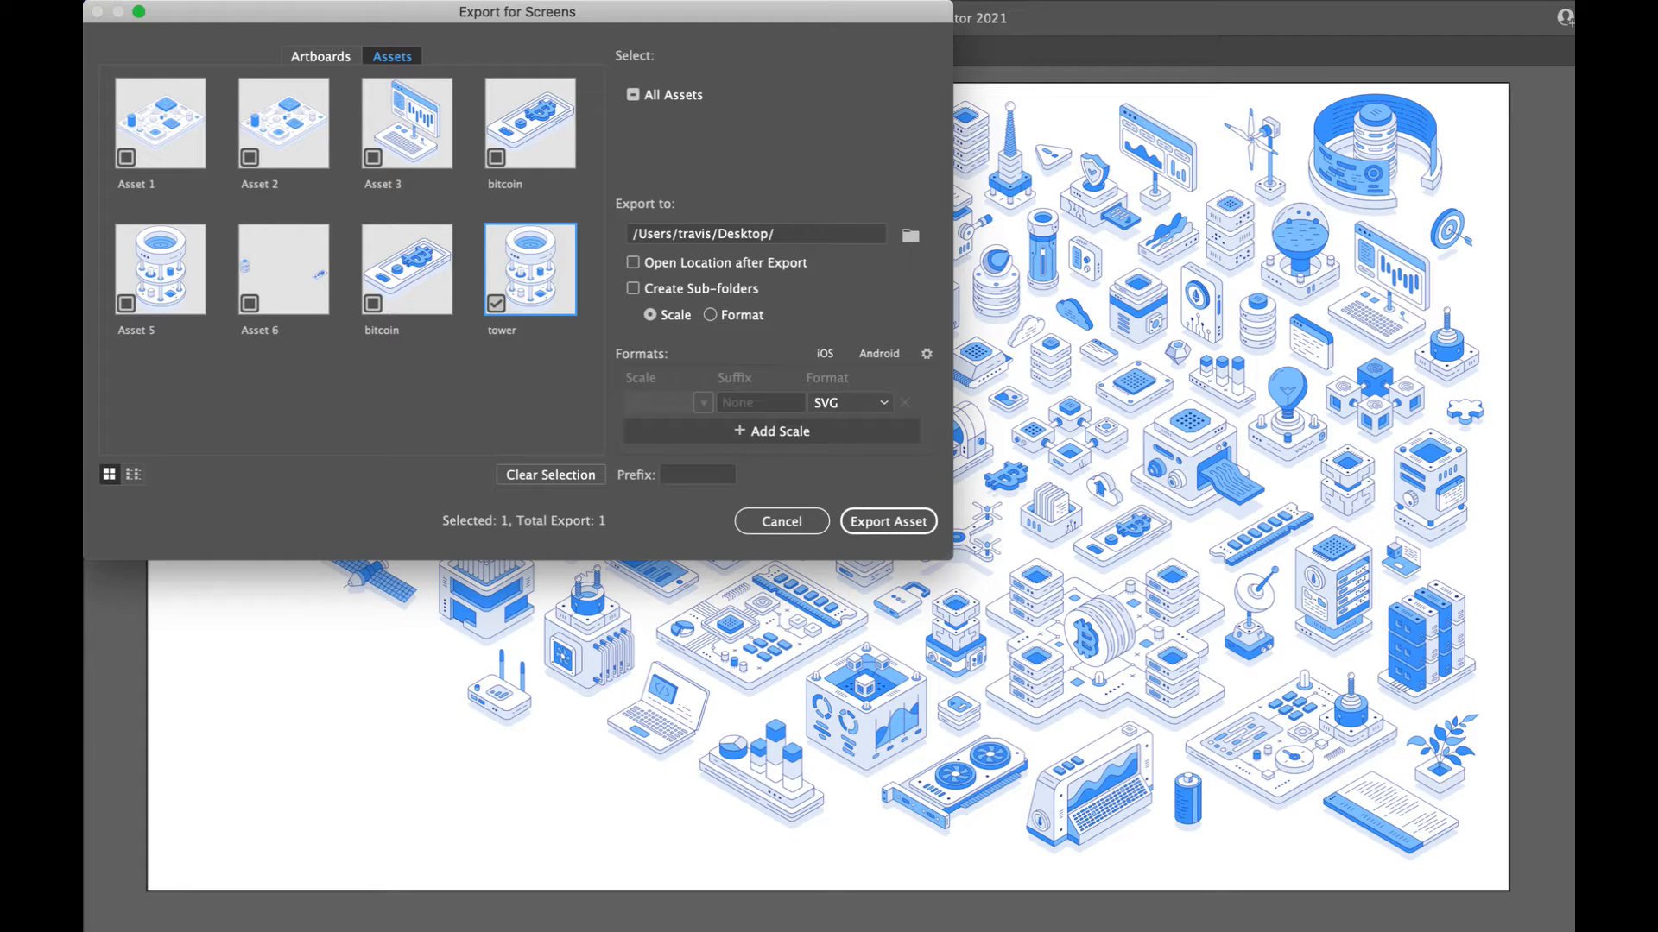
Save the SVG format settings with Inline Style styling and Layer Names object IDs, and export the tower asset to the Desktop
{"action": "left_click", "coordinate": [926, 355]}
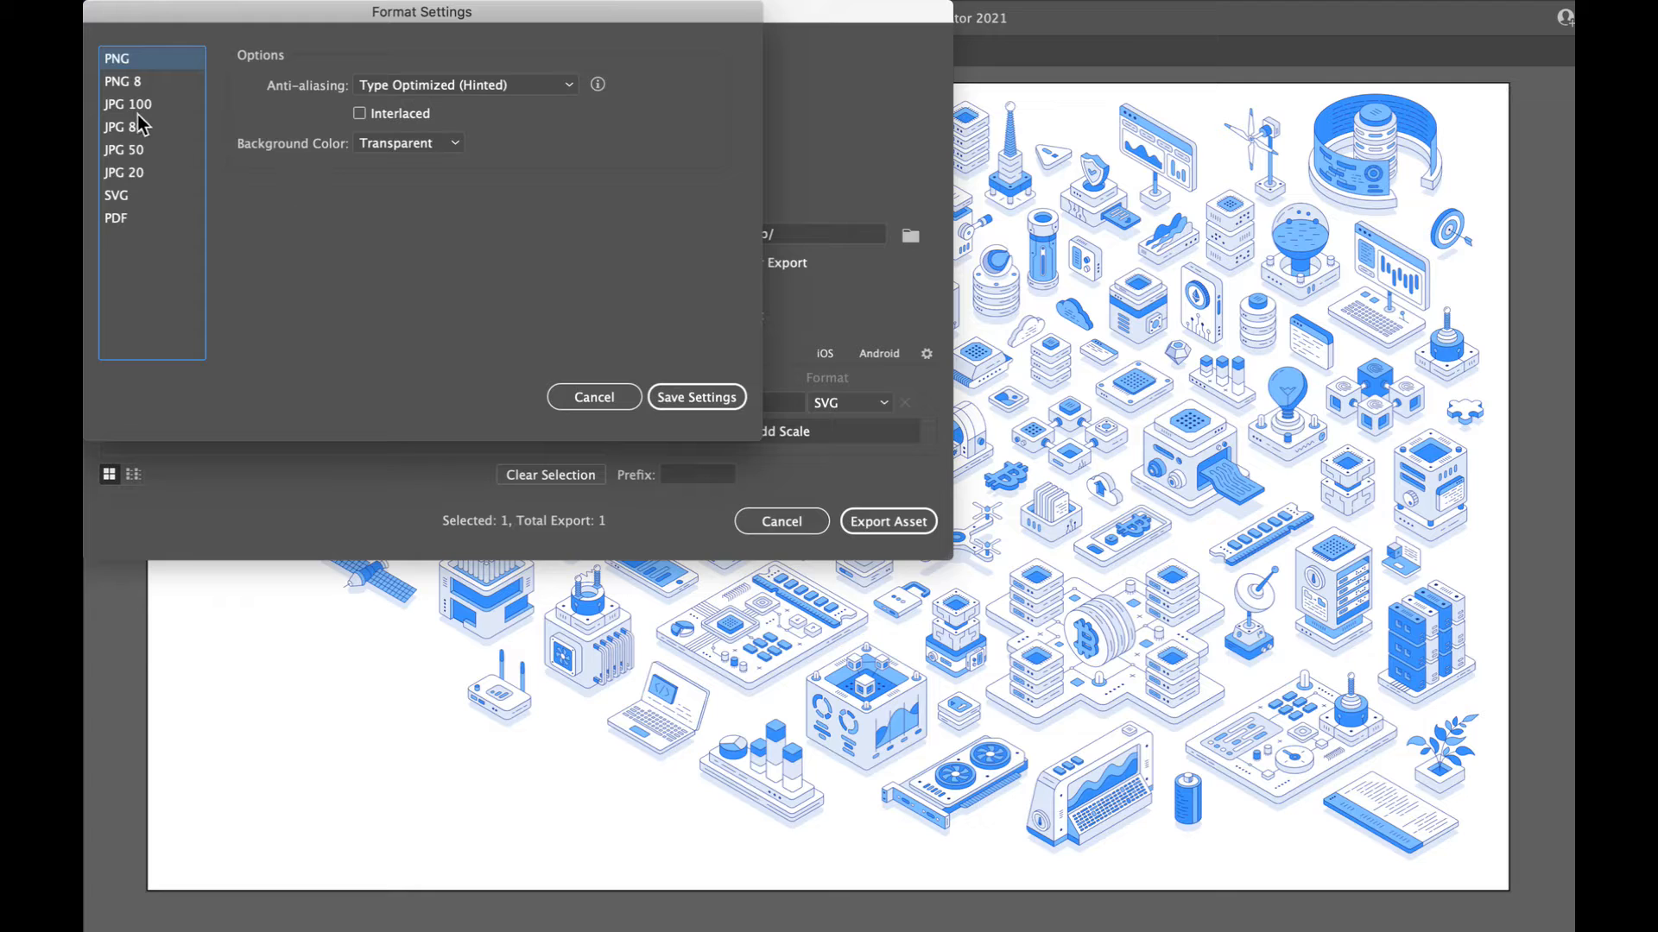
{"action": "left_click", "coordinate": [151, 198]}
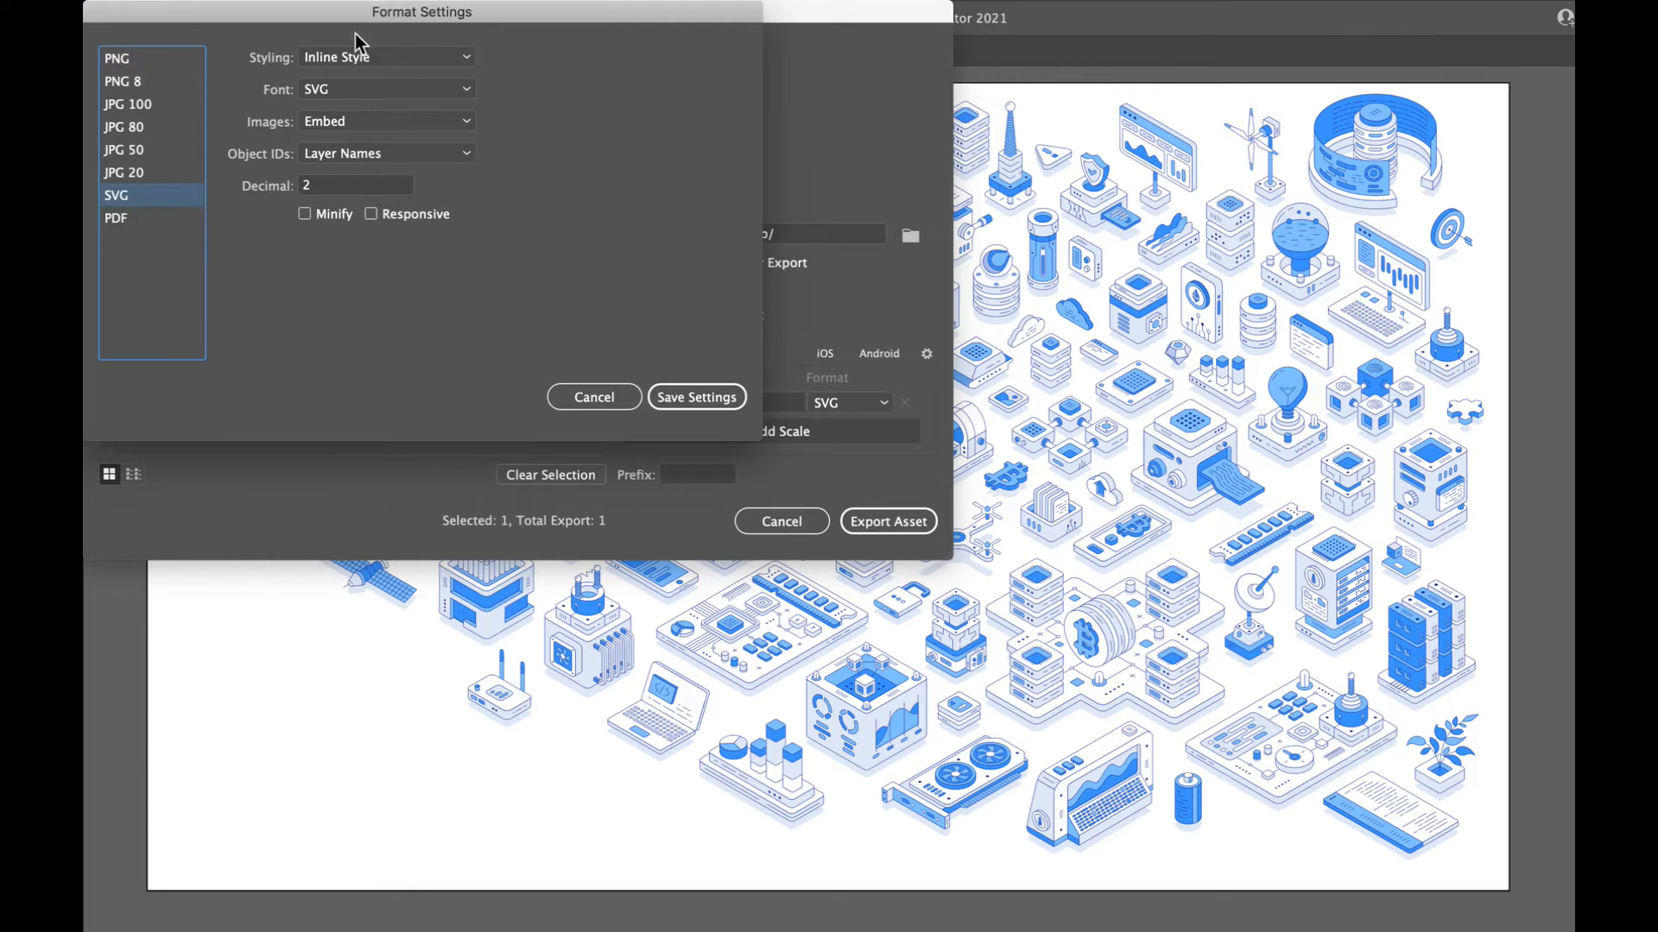
{"action": "left_click", "coordinate": [692, 397]}
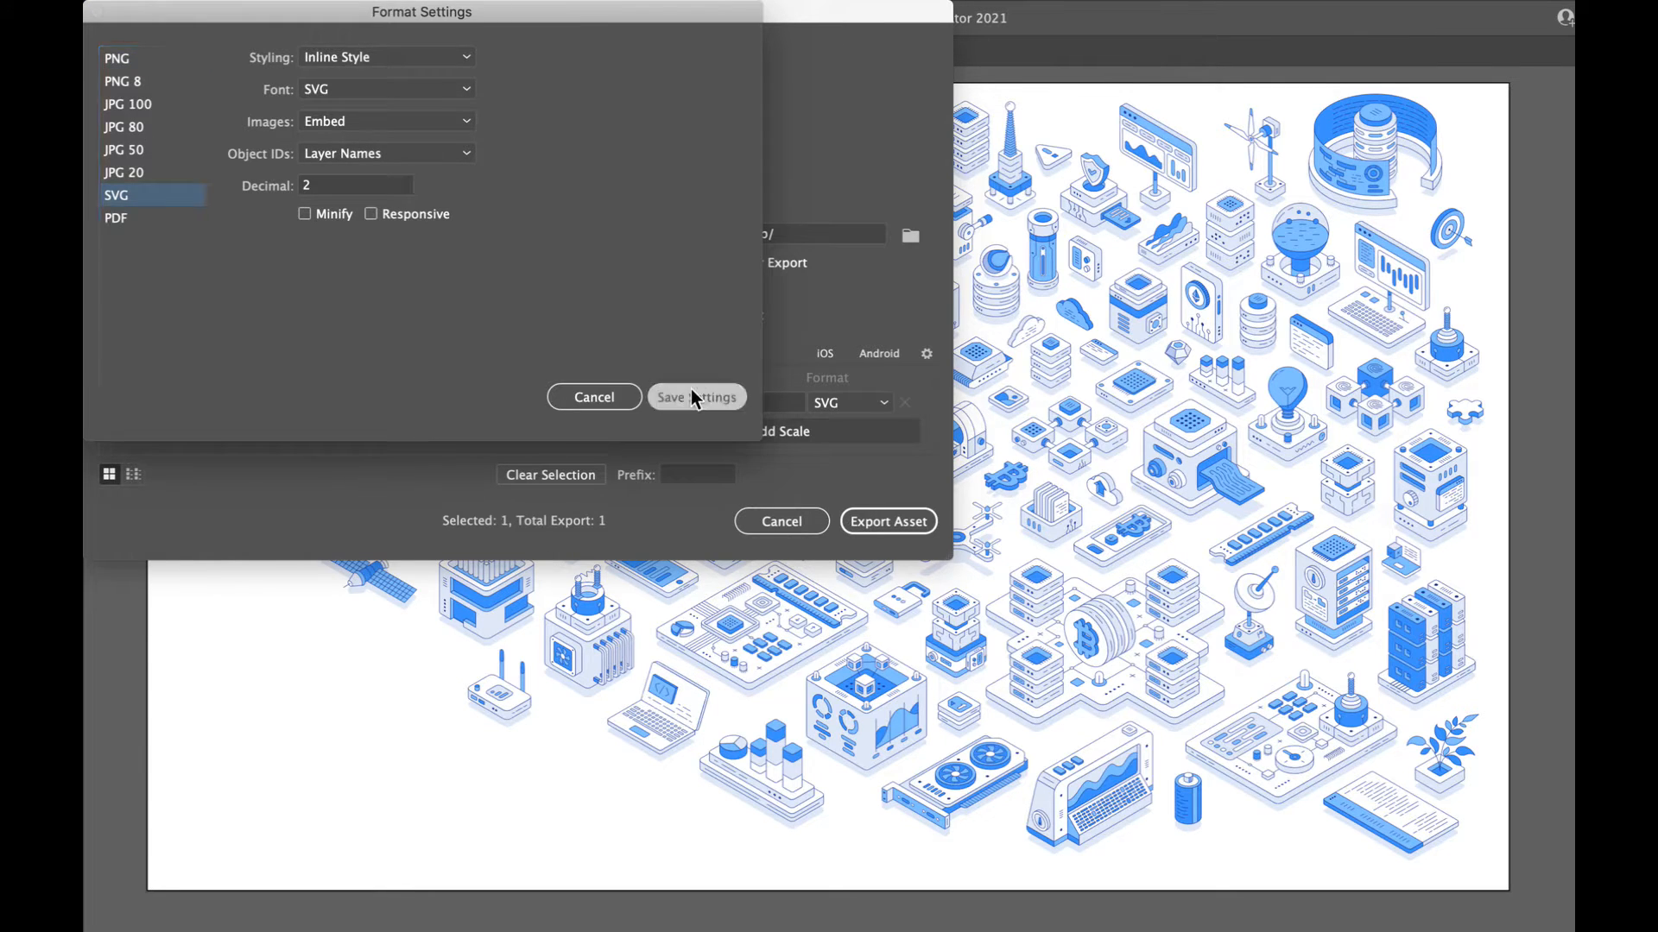
{"action": "left_click", "coordinate": [883, 521]}
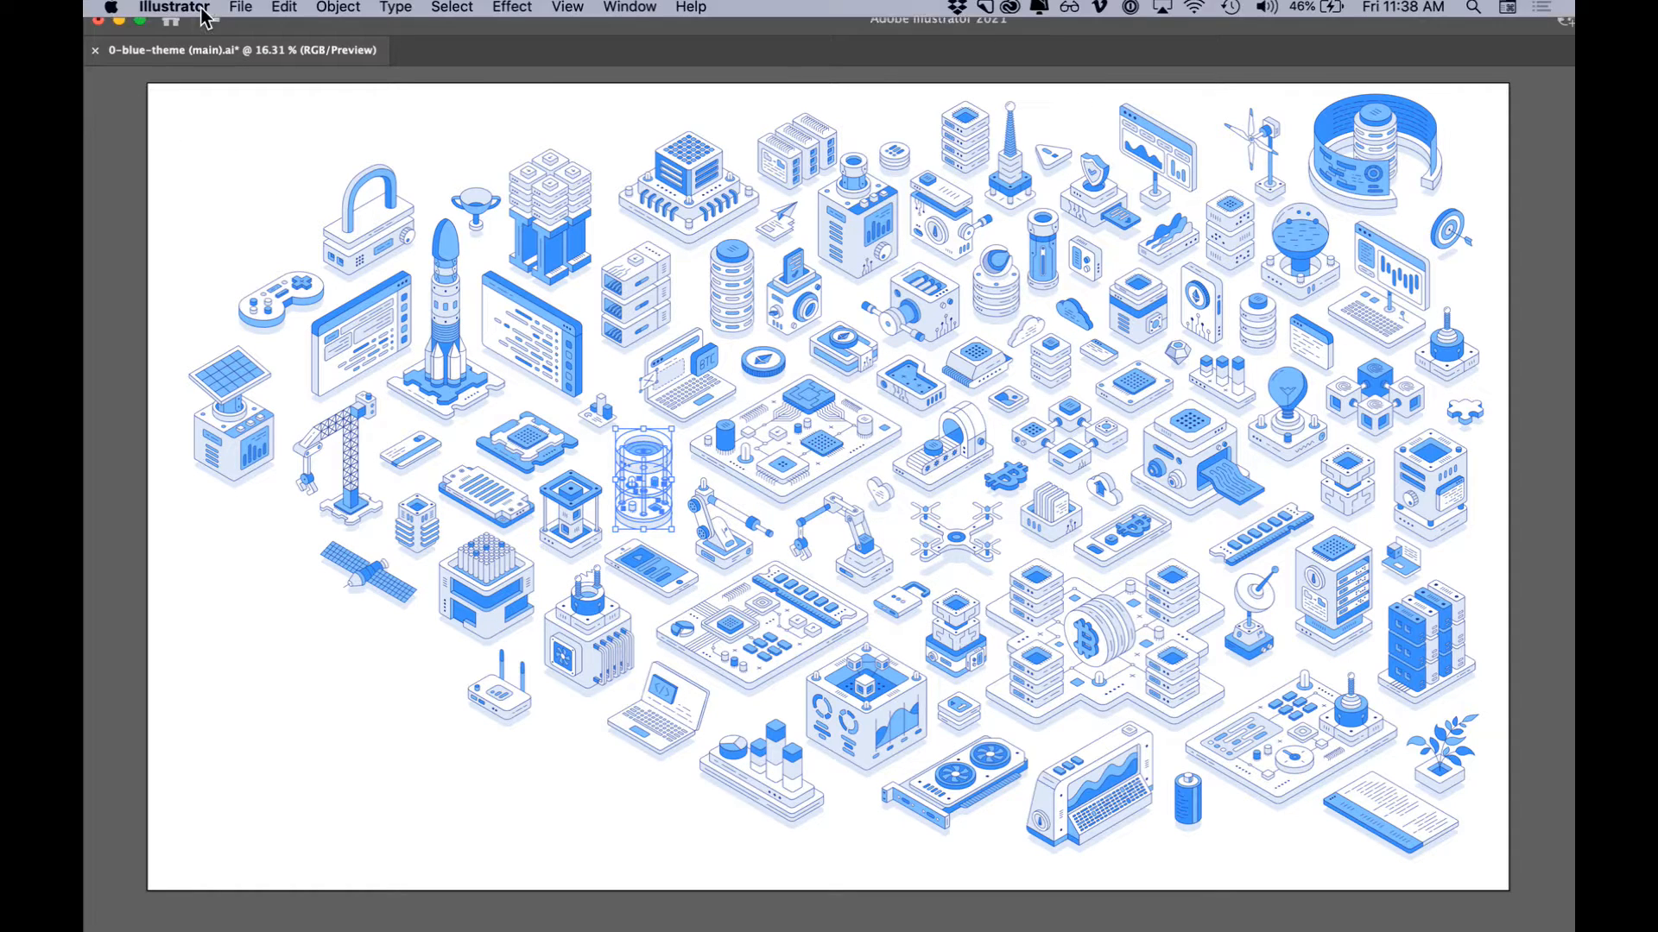
{"action": "left_click", "coordinate": [194, 11]}
{"action": "mouse_move", "coordinate": [298, 375]}
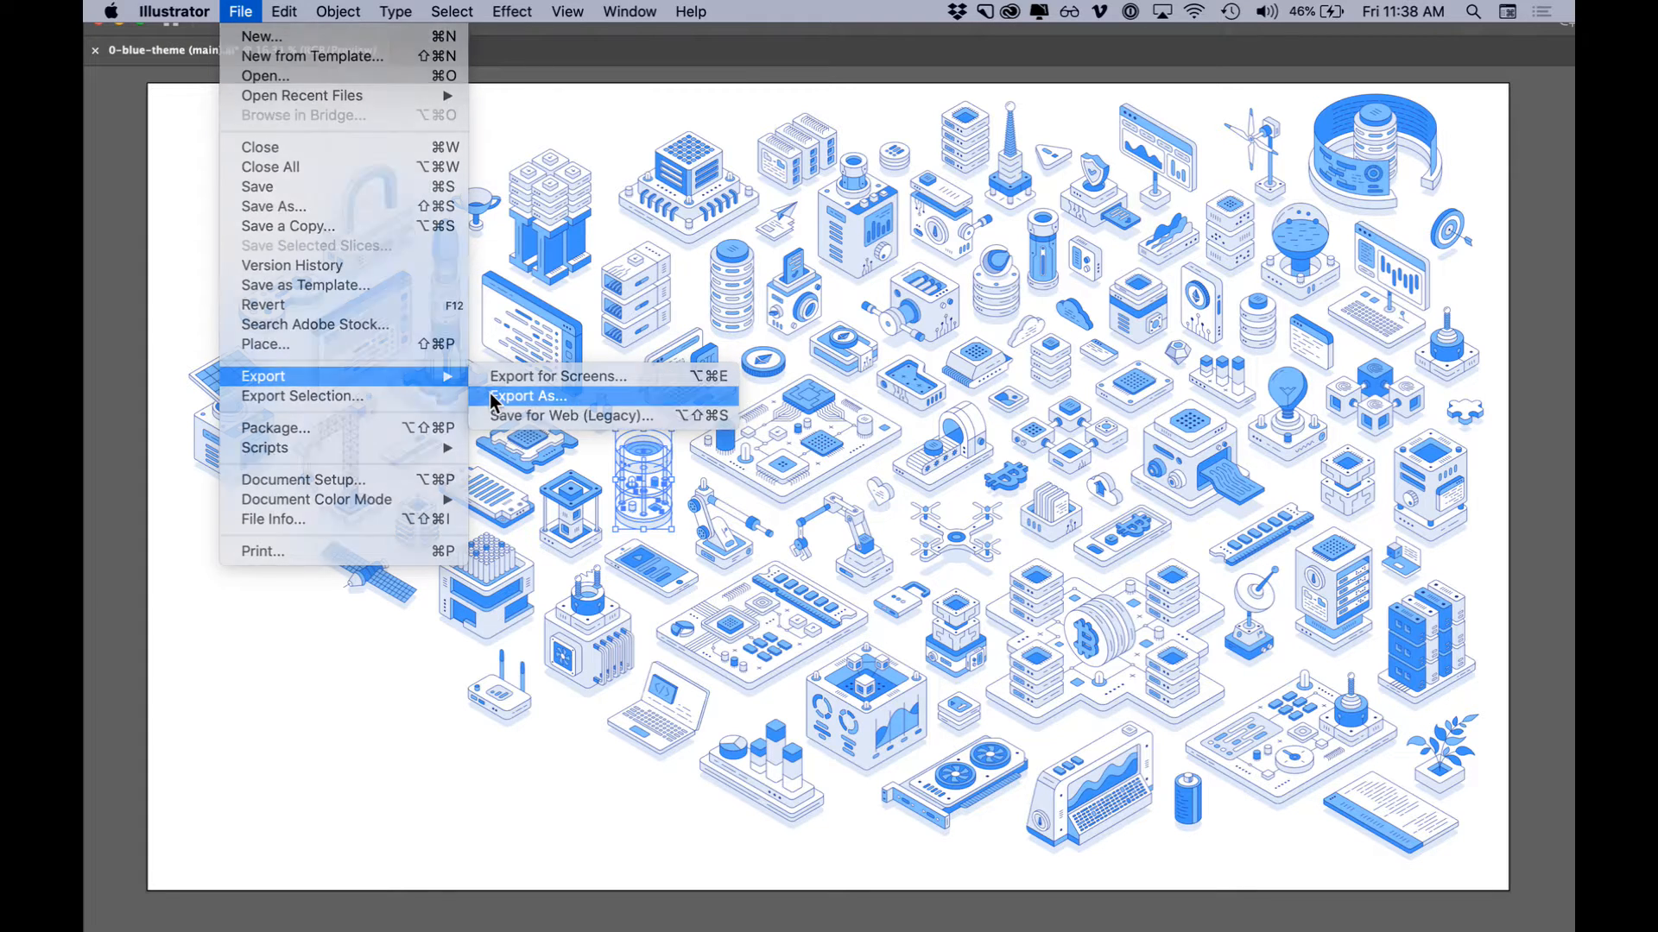
{"action": "left_click", "coordinate": [492, 397]}
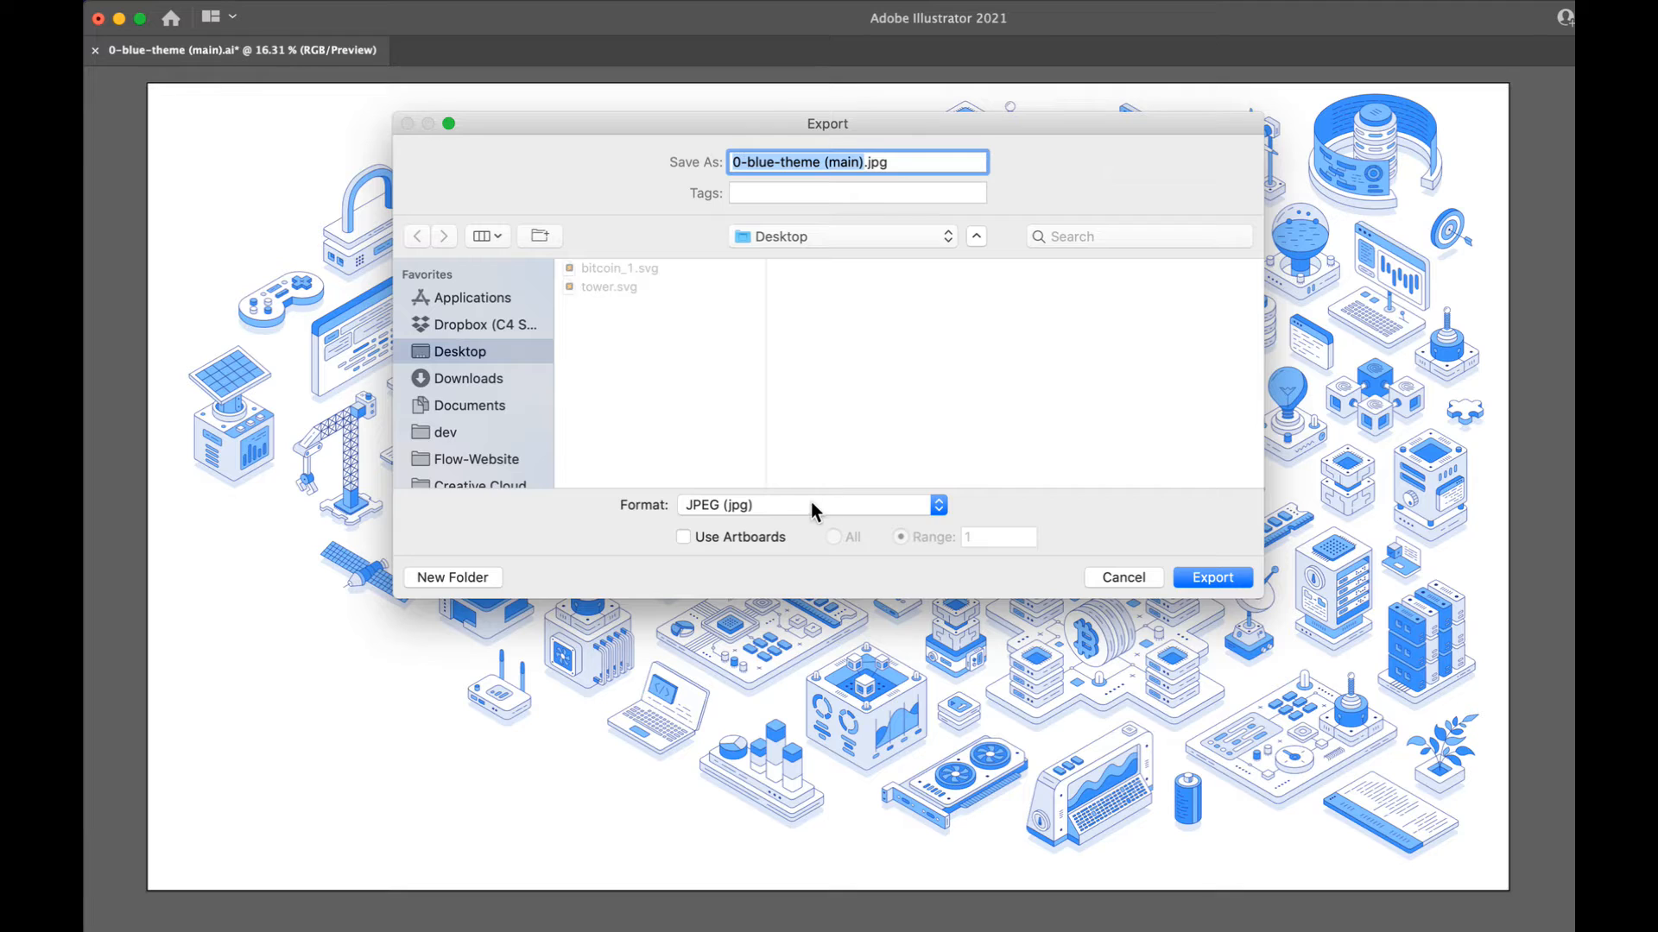
{"action": "left_click", "coordinate": [683, 537]}
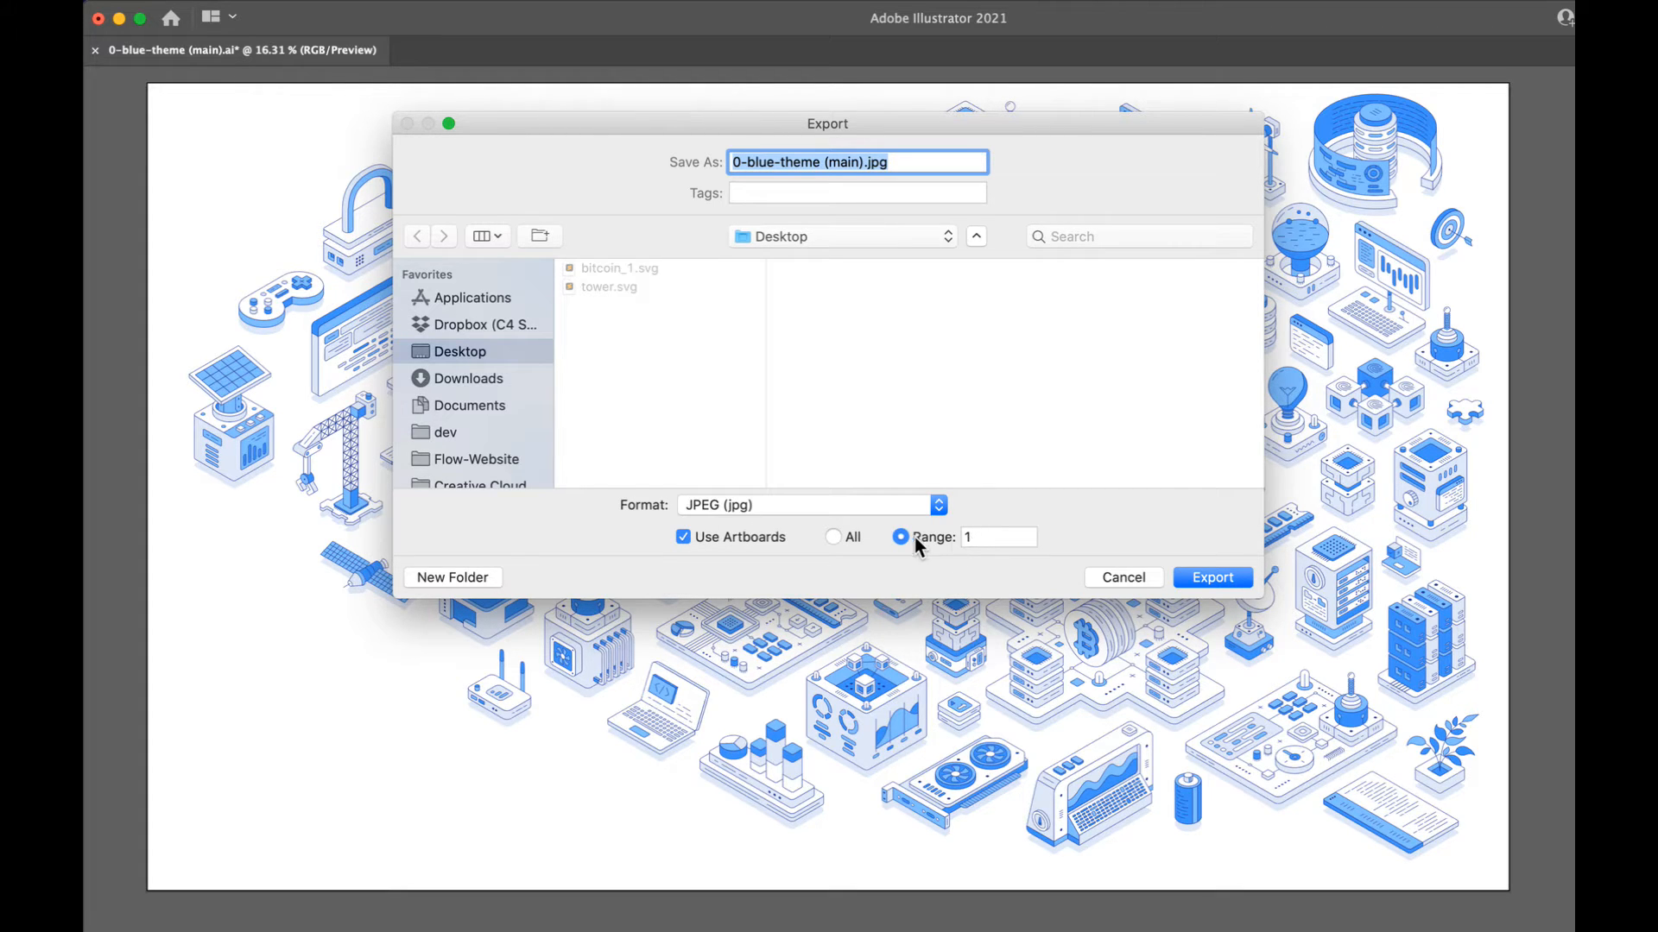
{"action": "left_click", "coordinate": [1134, 580]}
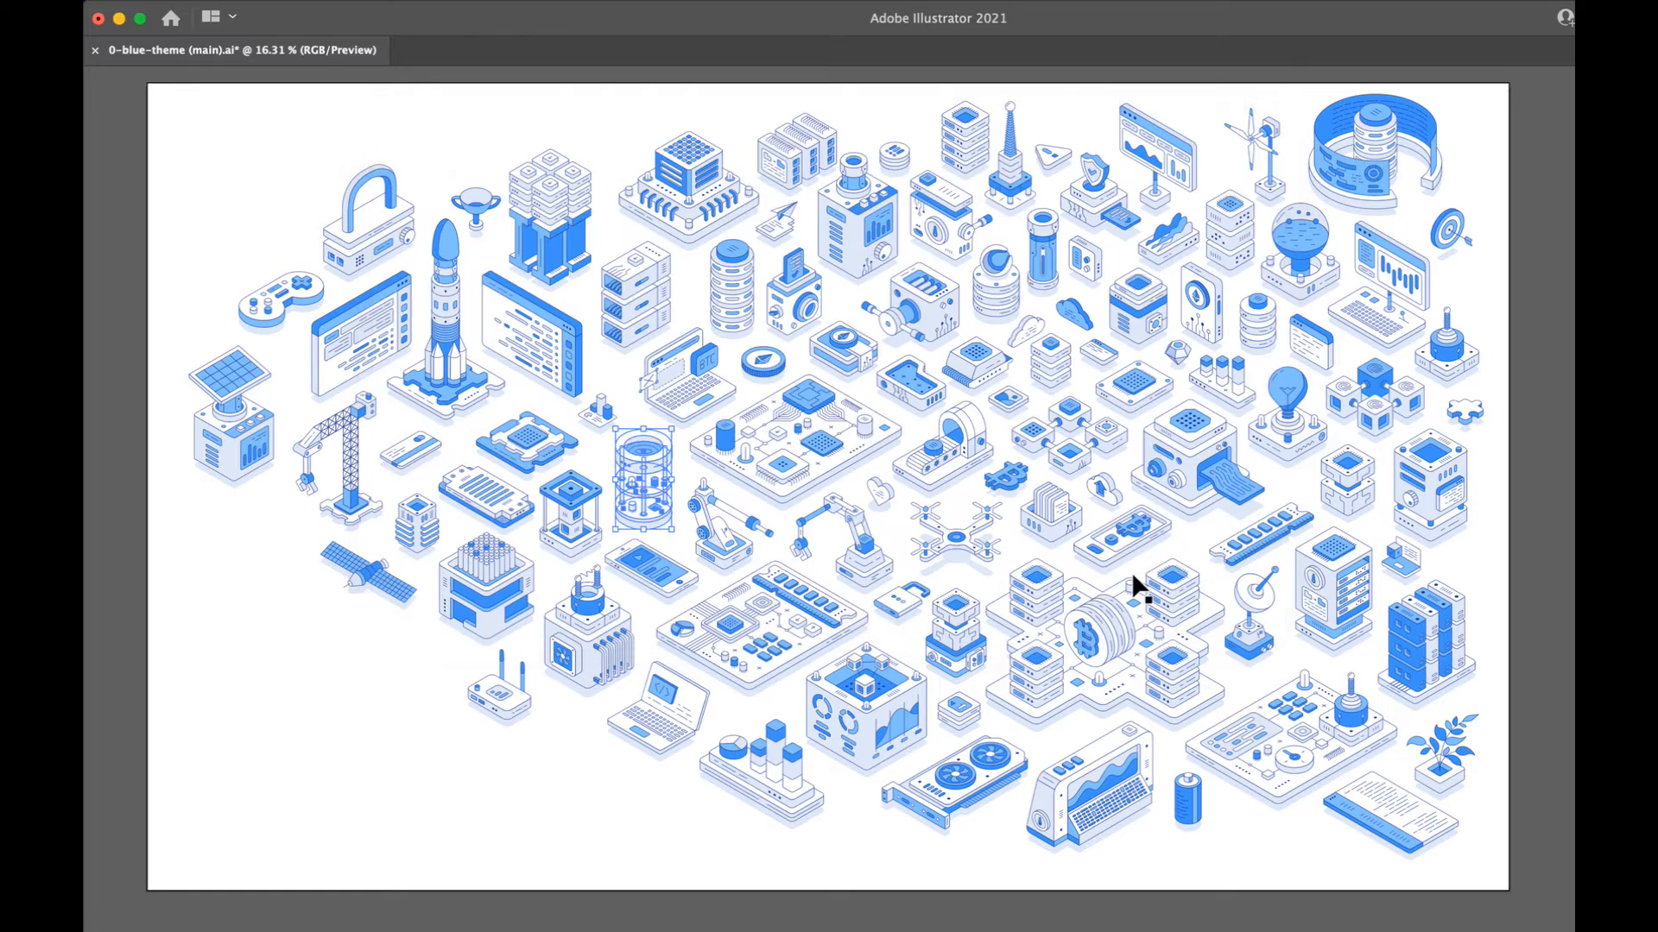
Examine the layout of the document's white and dark blue artboards
{"action": "key", "text": "super+minus"}
{"action": "key", "text": "super+minus"}
{"action": "key", "text": "super+minus"}
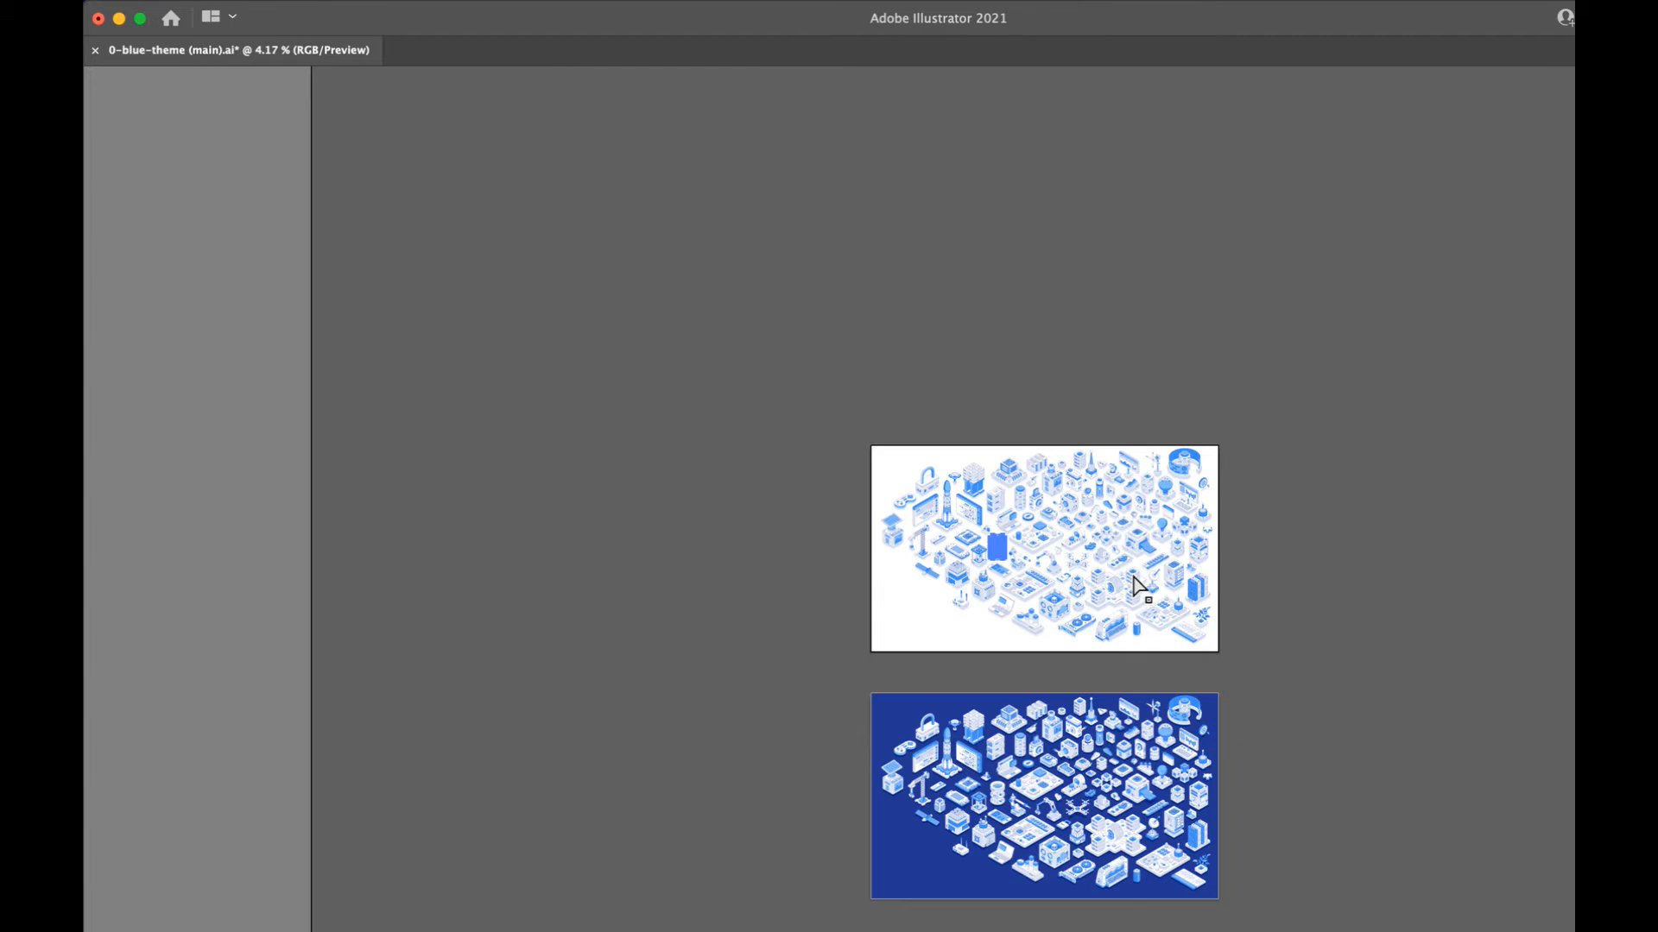
{"action": "scroll", "coordinate": [1308, 779], "scroll_direction": "down", "scroll_amount": 3}
{"action": "scroll", "coordinate": [1307, 779], "scroll_direction": "right", "scroll_amount": 3}
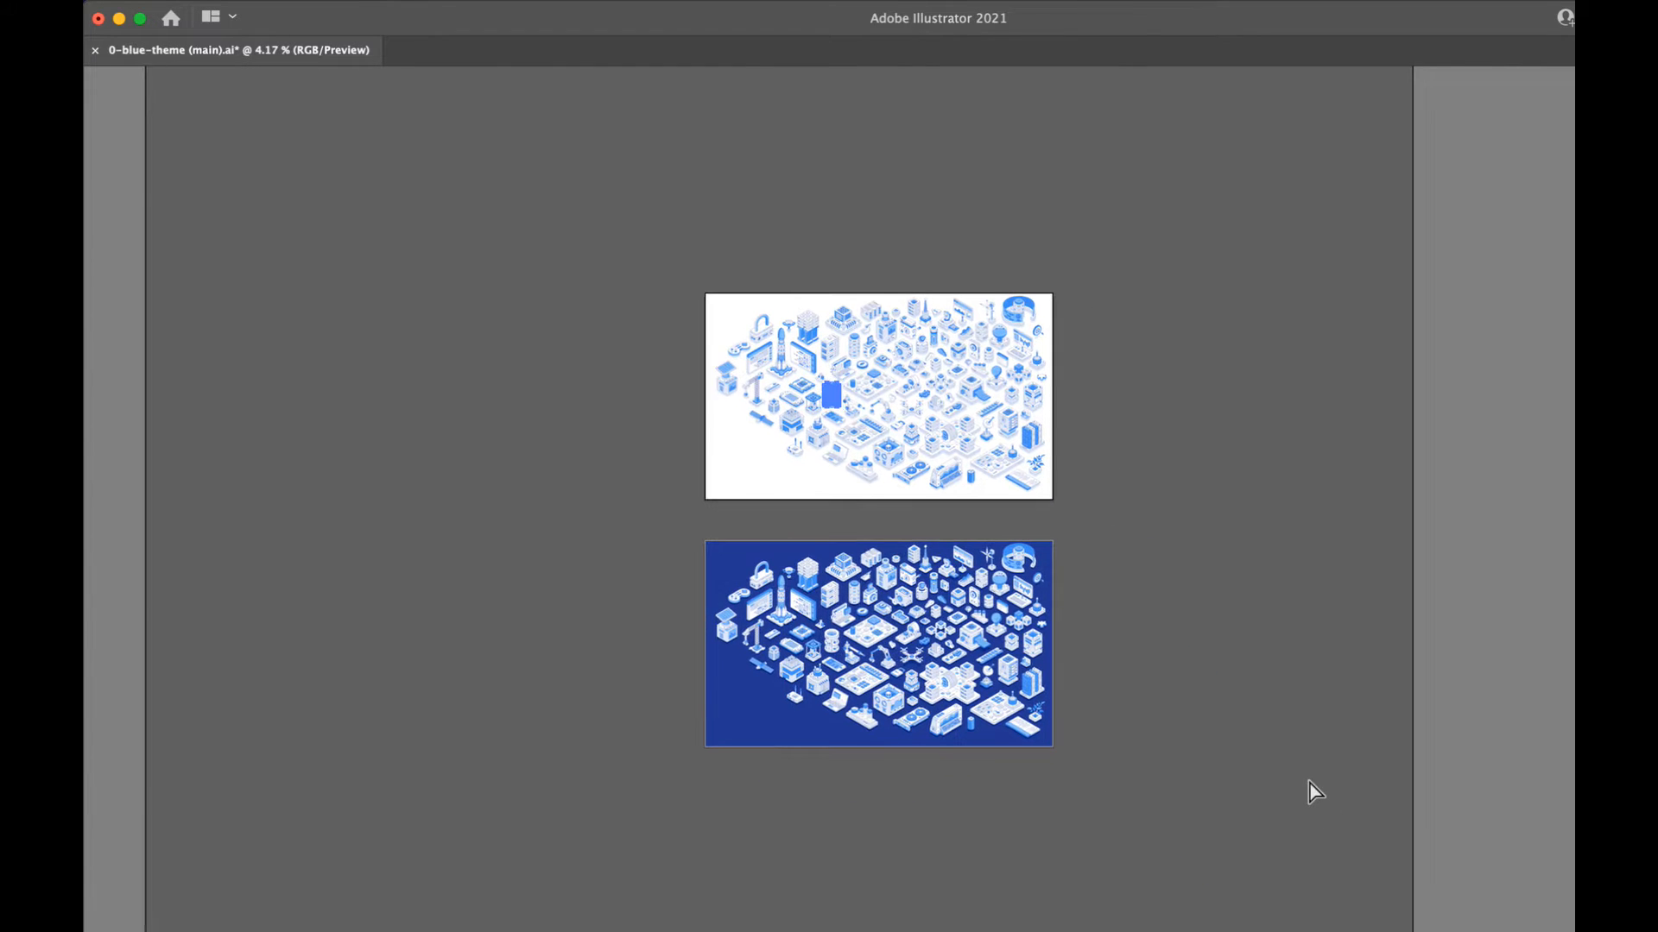
{"action": "key", "text": "super+1"}
{"action": "scroll", "coordinate": [1307, 782], "scroll_direction": "down", "scroll_amount": 5}
{"action": "scroll", "coordinate": [1256, 789], "scroll_direction": "down", "scroll_amount": 4}
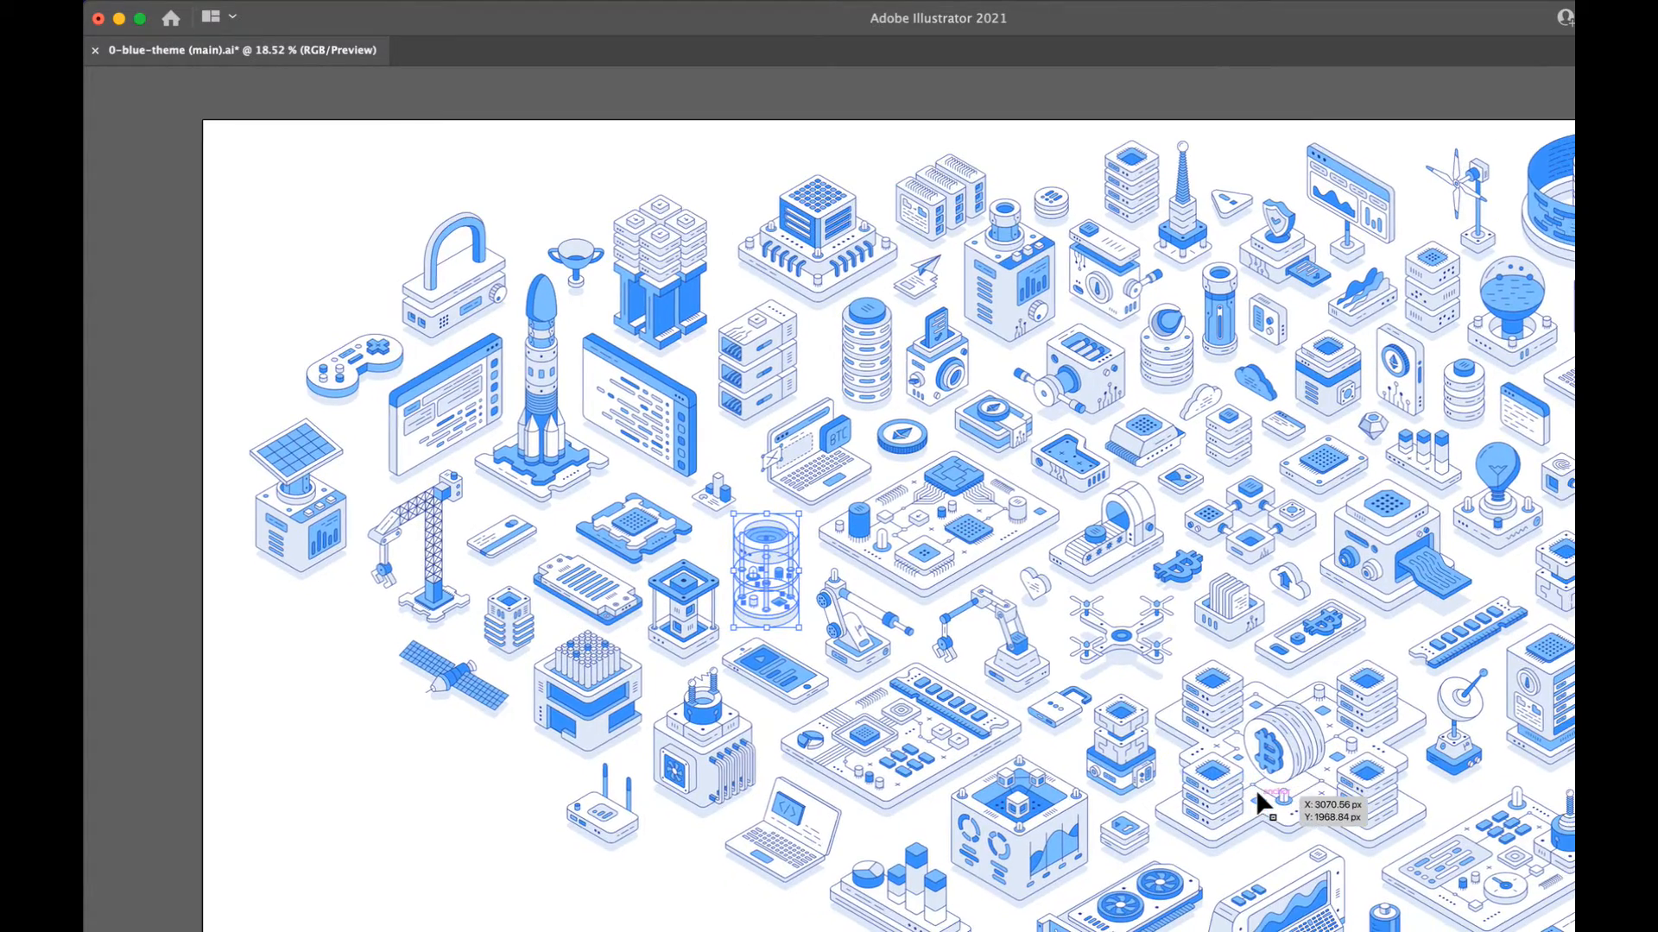
Set up a JPEG export named mainImage.jpg to the Desktop, using artboards with range 1
{"action": "left_click", "coordinate": [231, 11]}
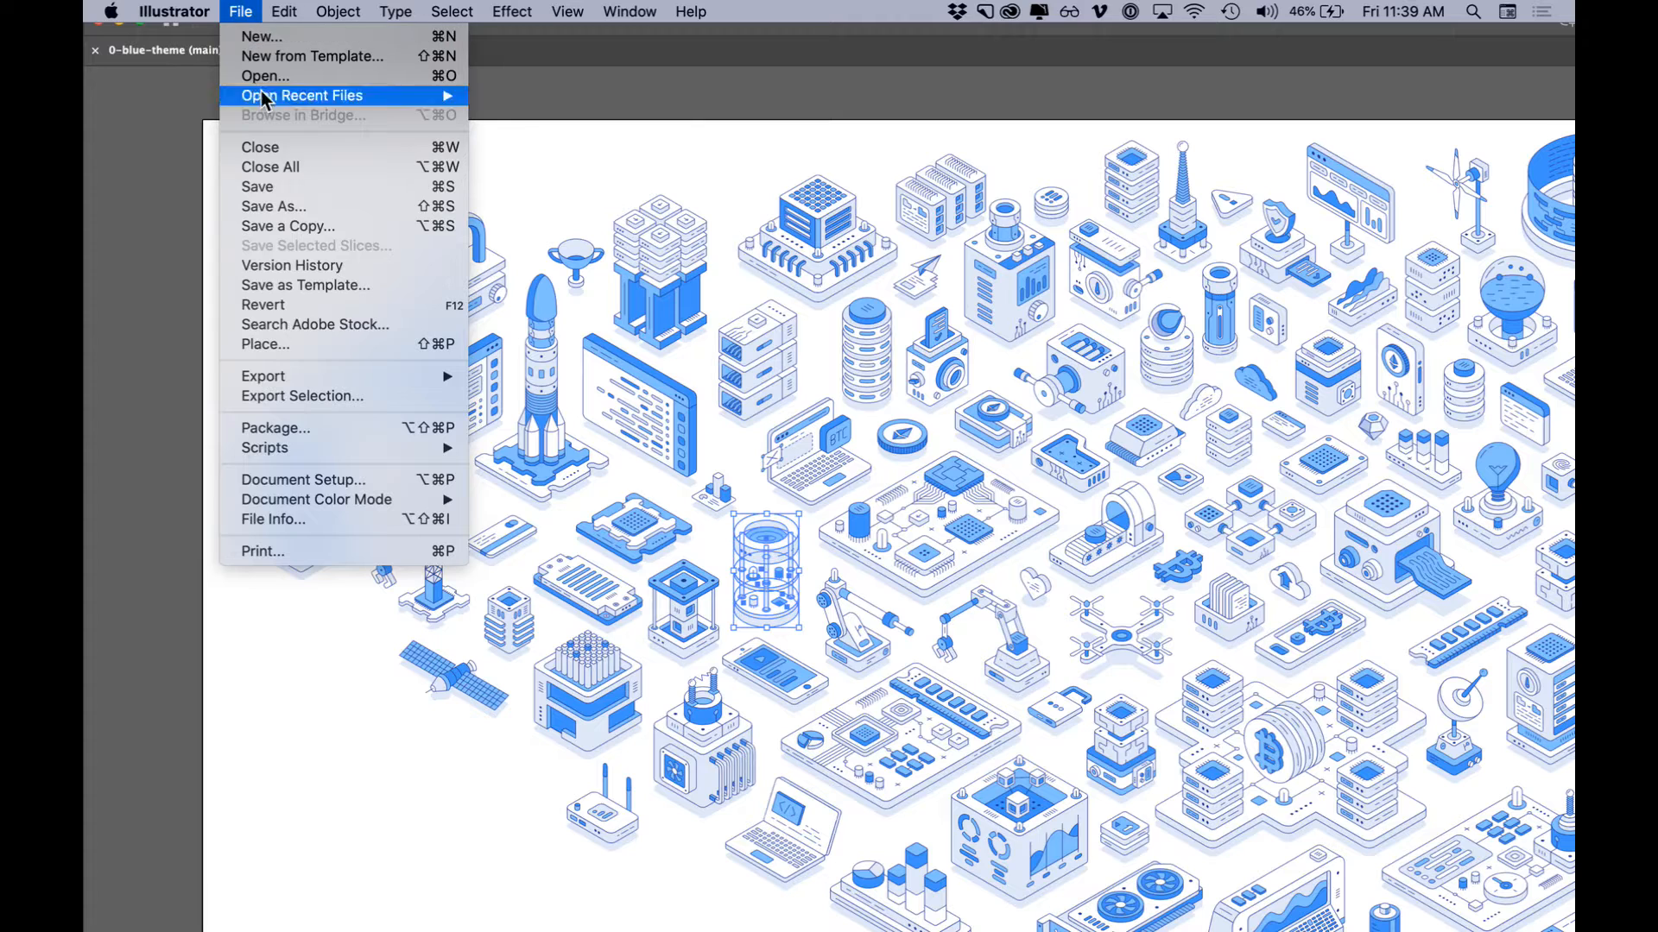
{"action": "mouse_move", "coordinate": [340, 374]}
{"action": "left_click", "coordinate": [544, 396]}
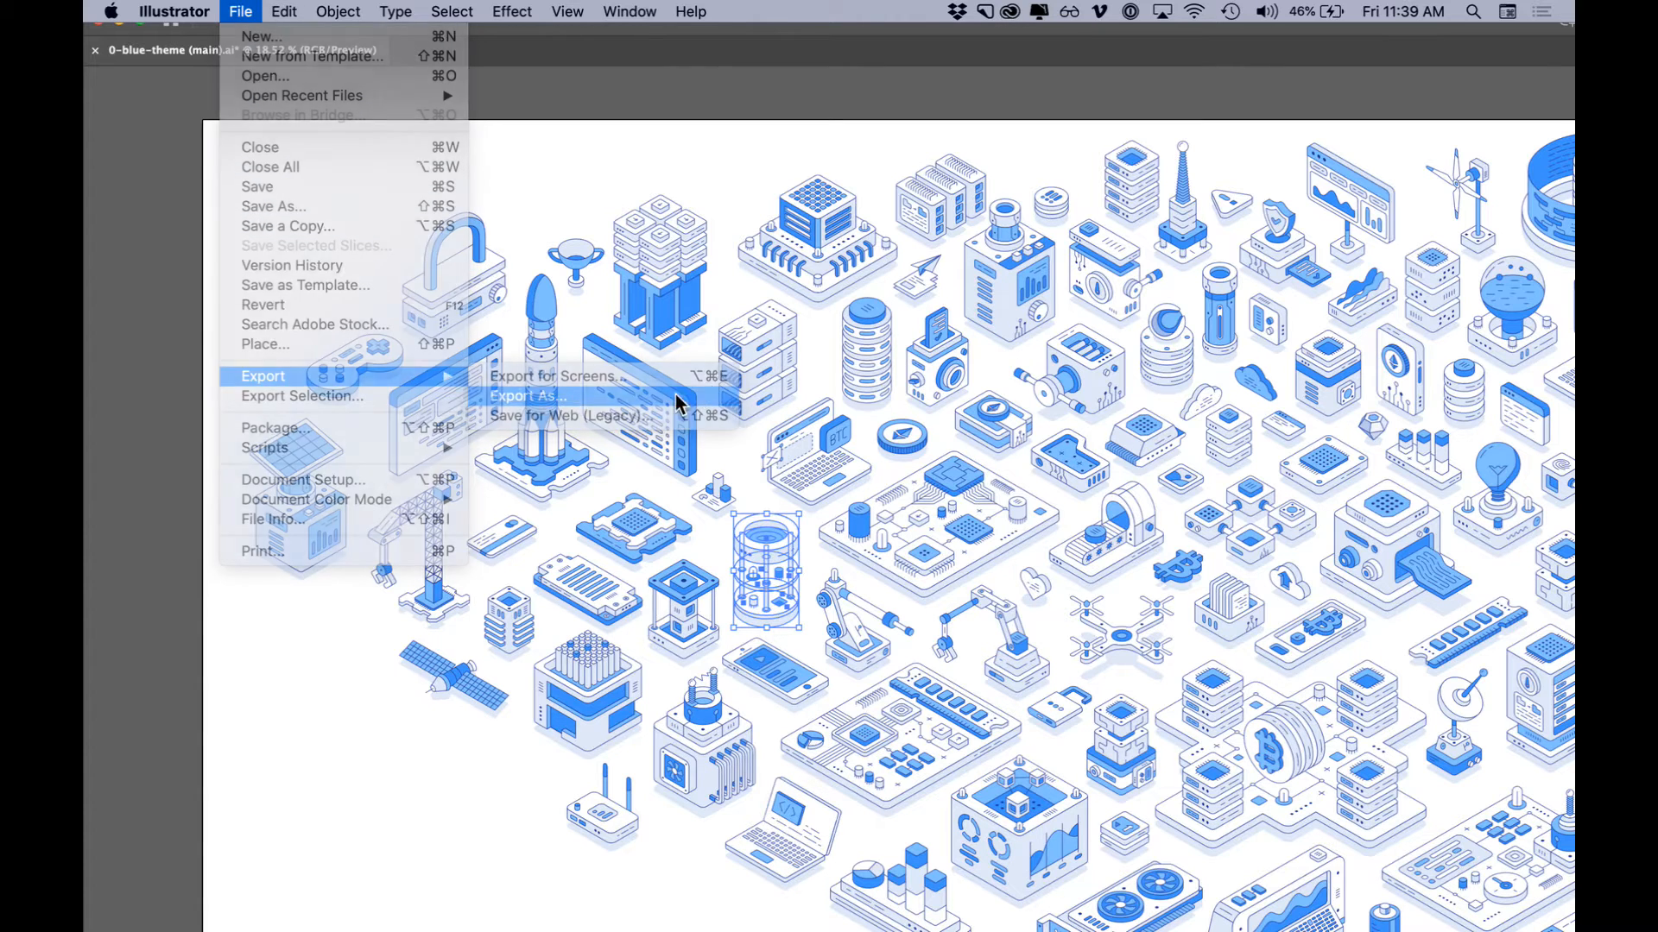
{"action": "left_click", "coordinate": [770, 537]}
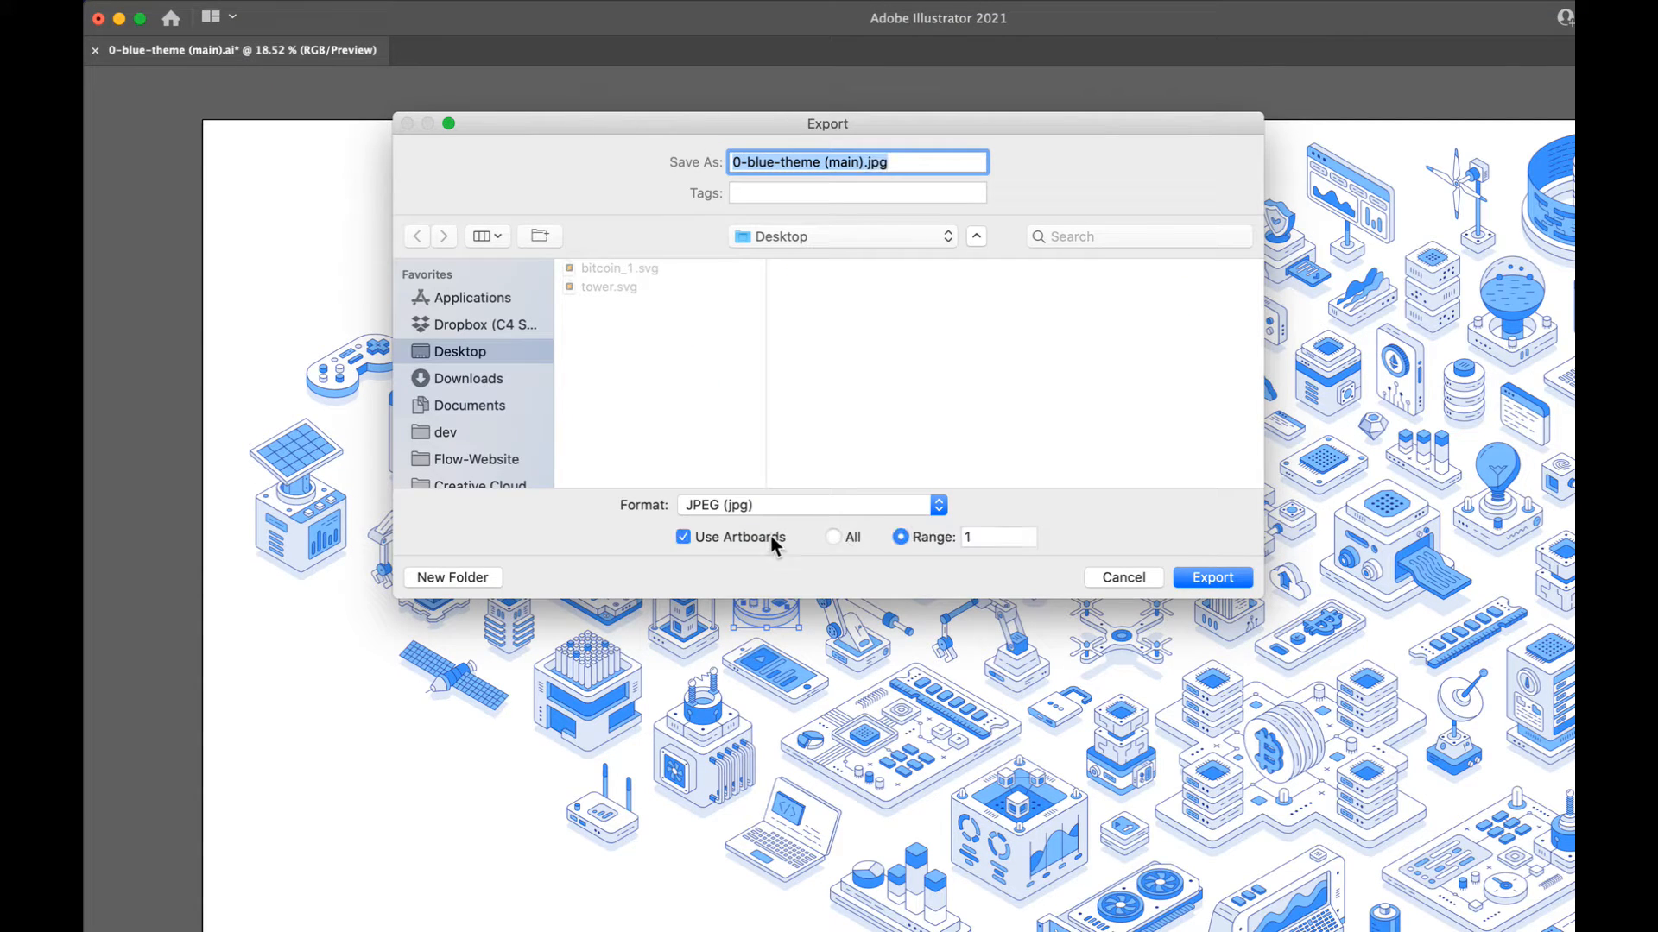
{"action": "left_click", "coordinate": [1004, 541]}
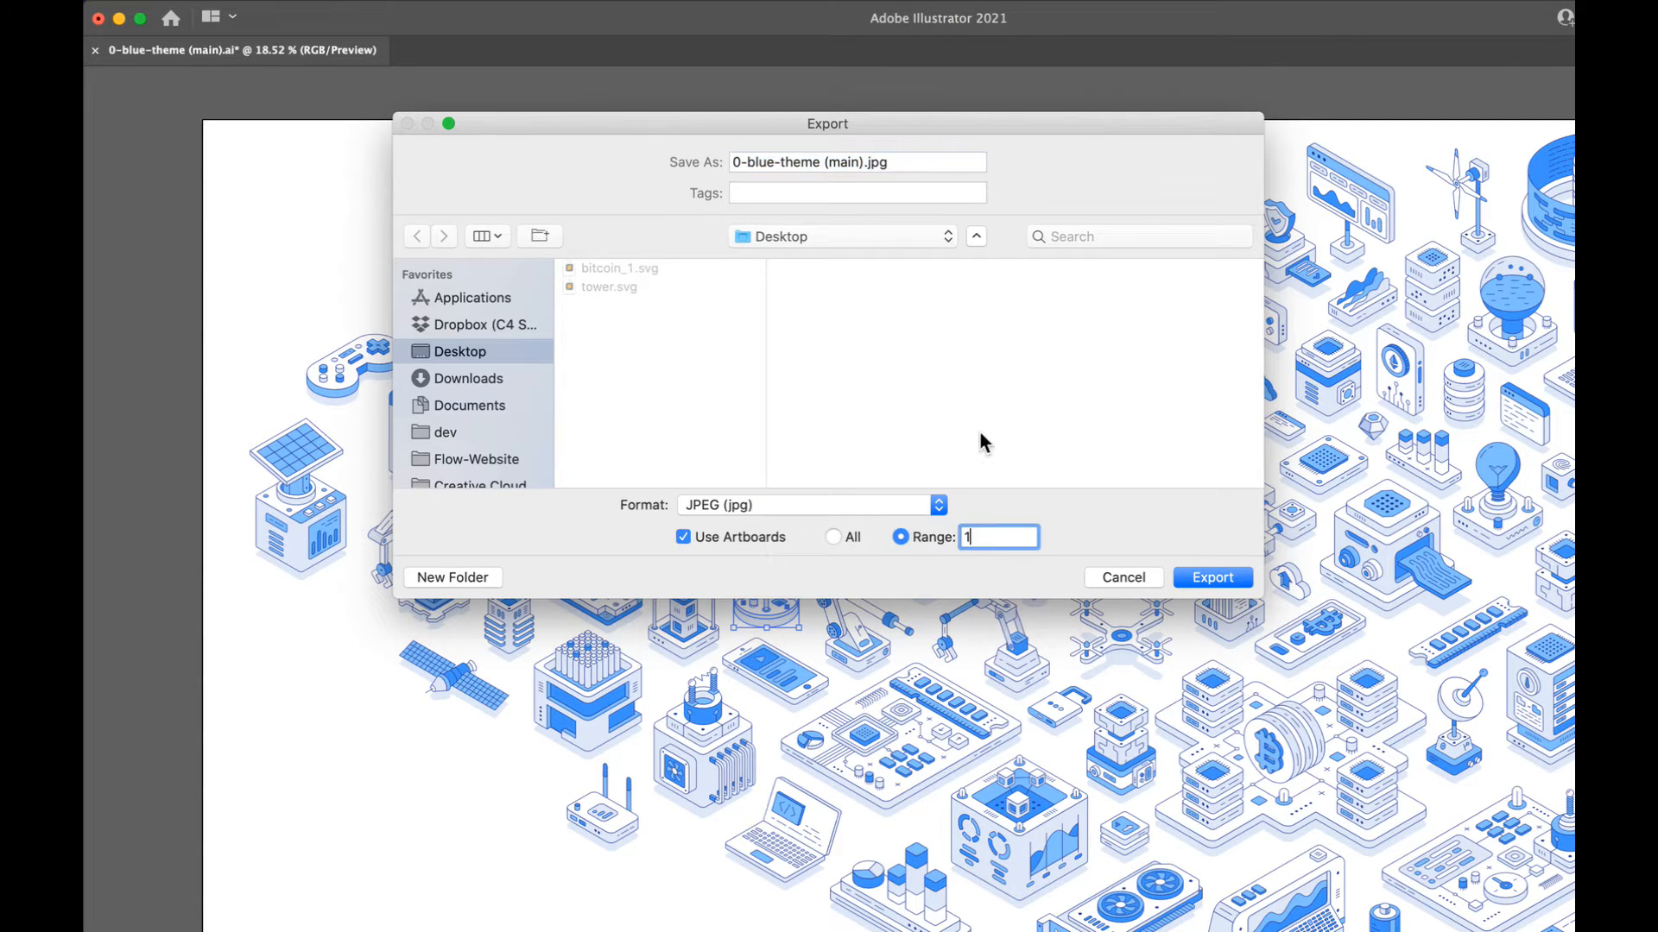
{"action": "left_click", "coordinate": [861, 161]}
{"action": "type", "text": "mainOm"}
{"action": "key", "text": "BackSpace"}
{"action": "key", "text": "BackSpace"}
{"action": "type", "text": "Image"}
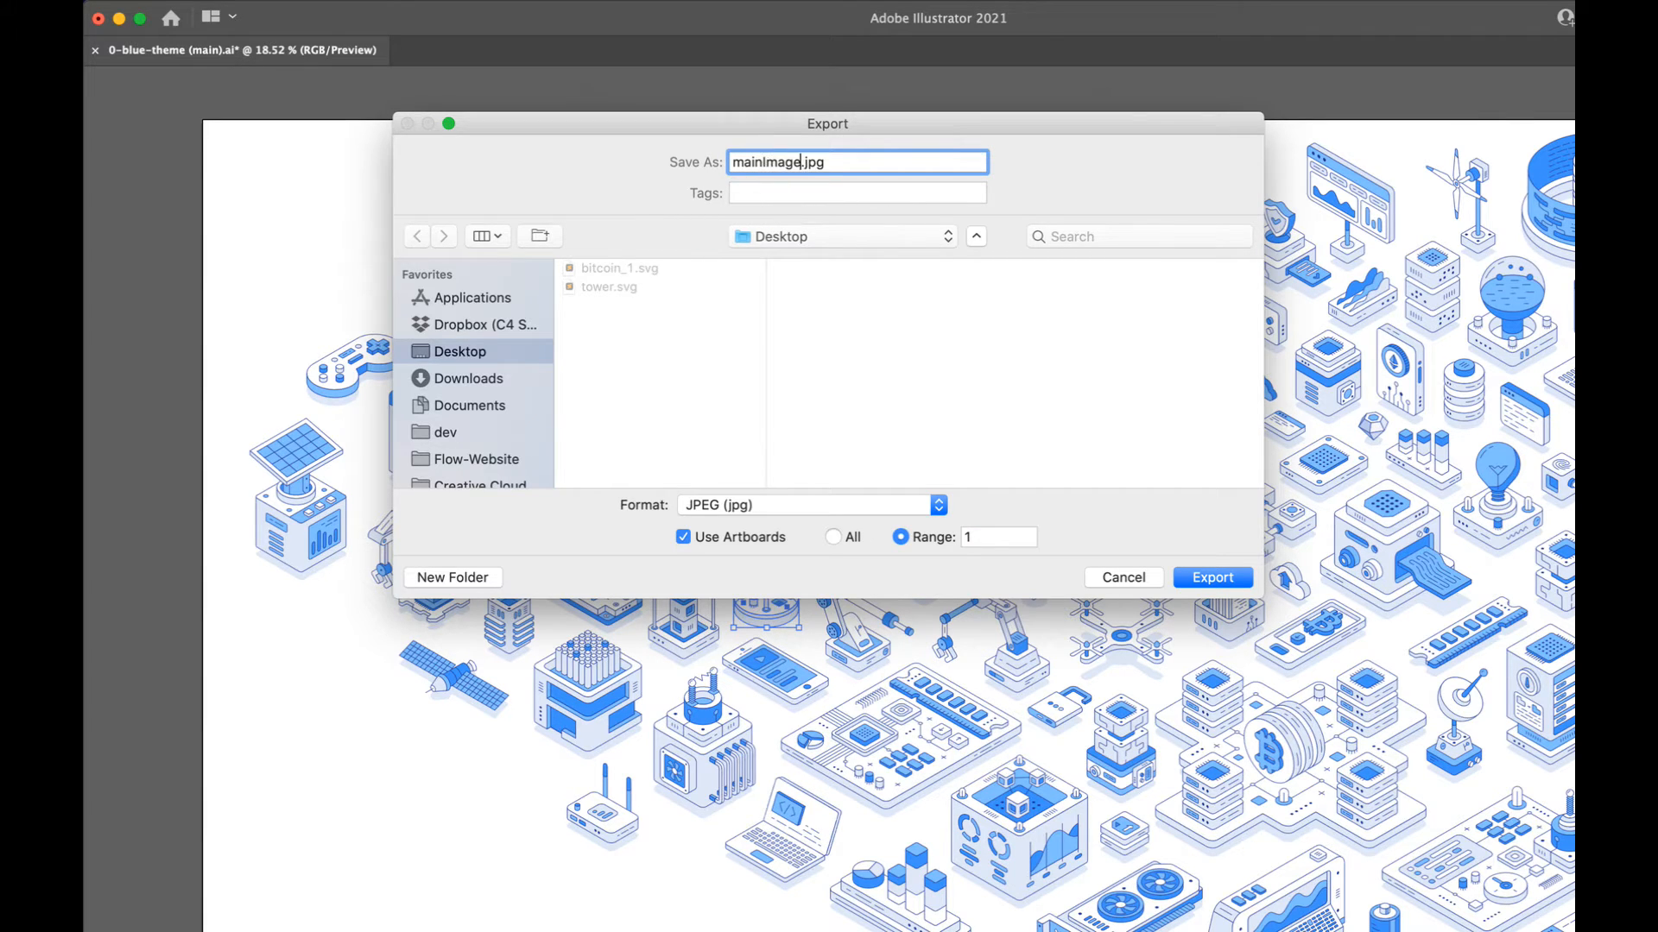
{"action": "key", "text": "Return"}
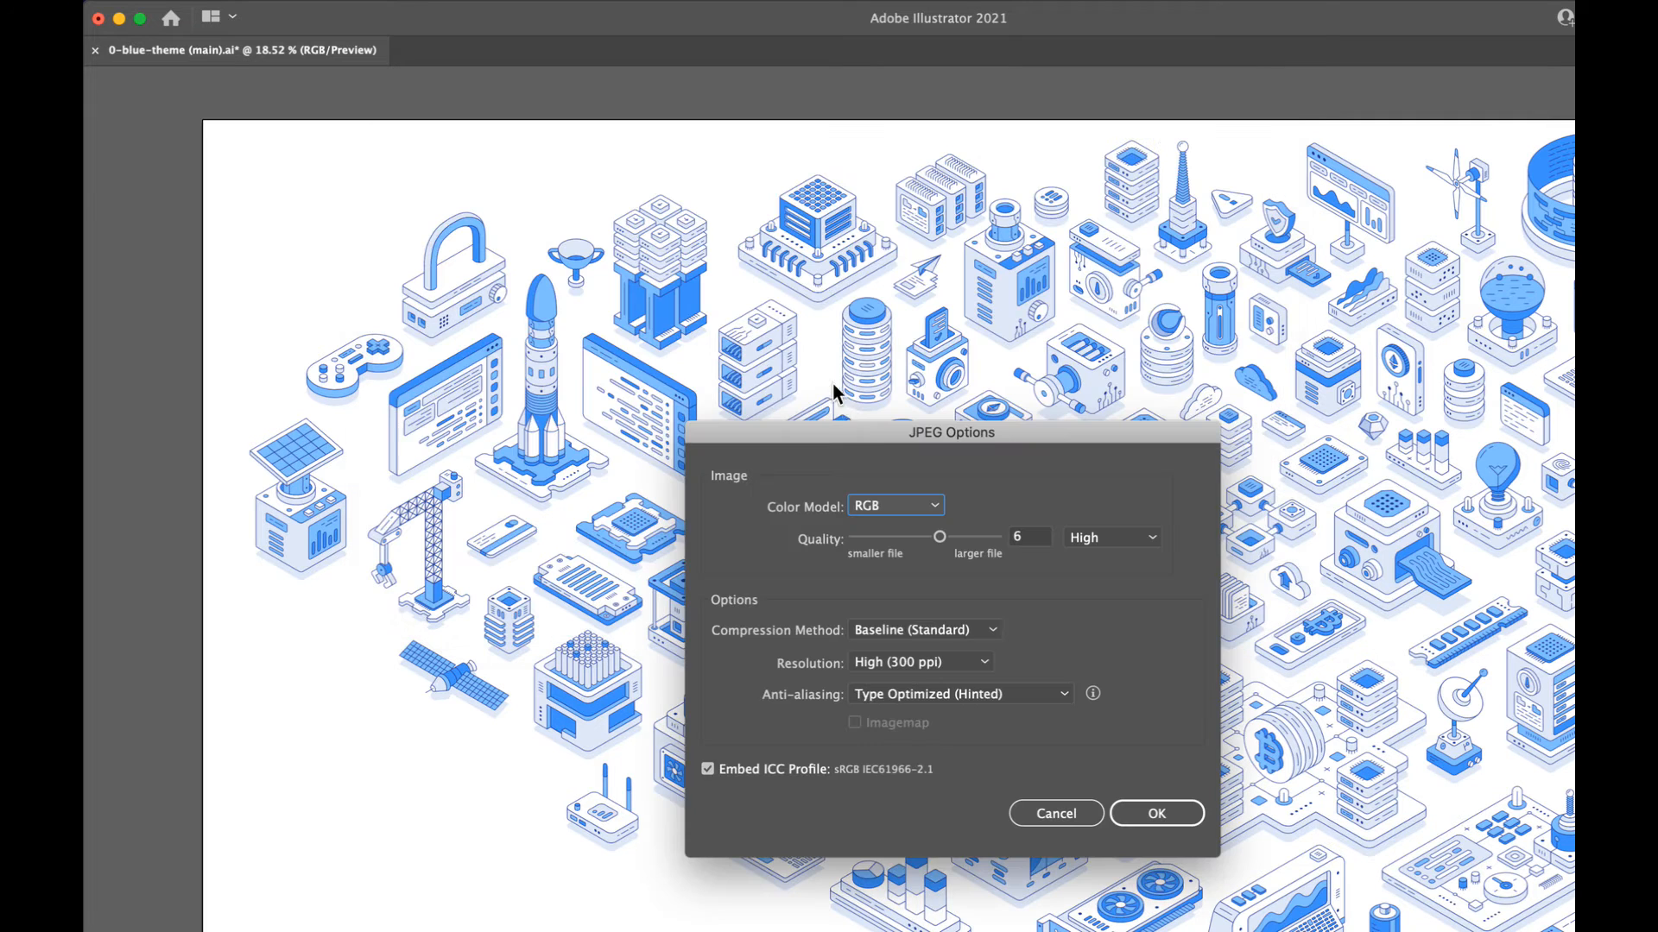
Keep the JPEG resolution at High (300 ppi) and run the artboard export
{"action": "left_click", "coordinate": [910, 660]}
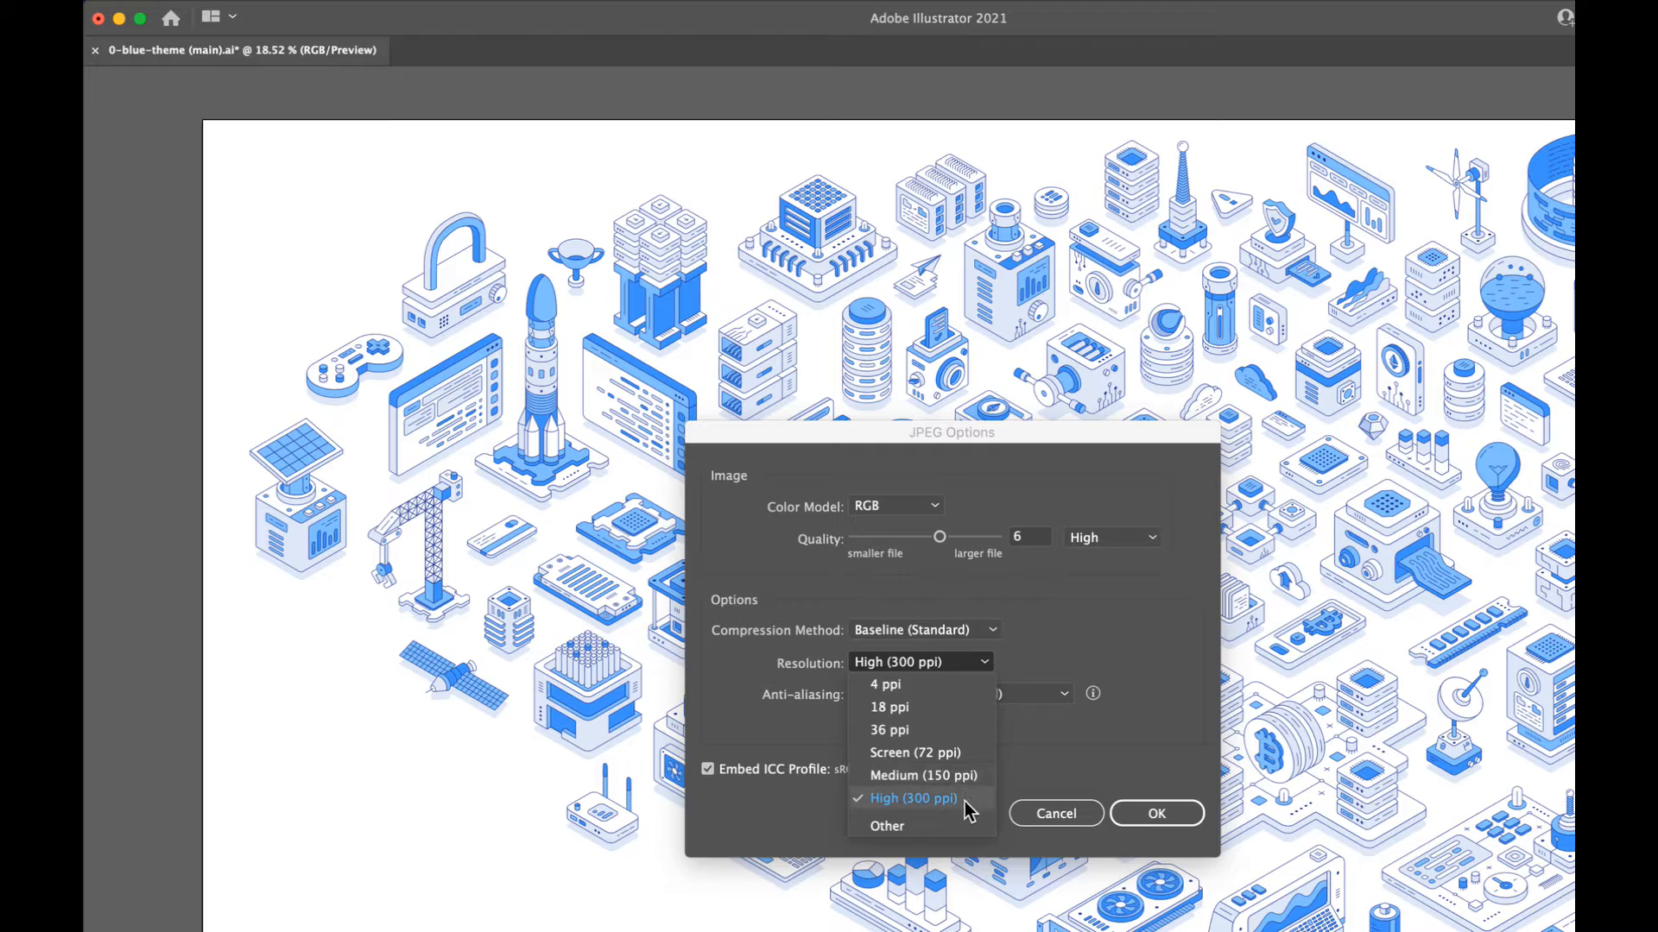
{"action": "left_click", "coordinate": [1154, 819]}
{"action": "left_click", "coordinate": [1154, 818]}
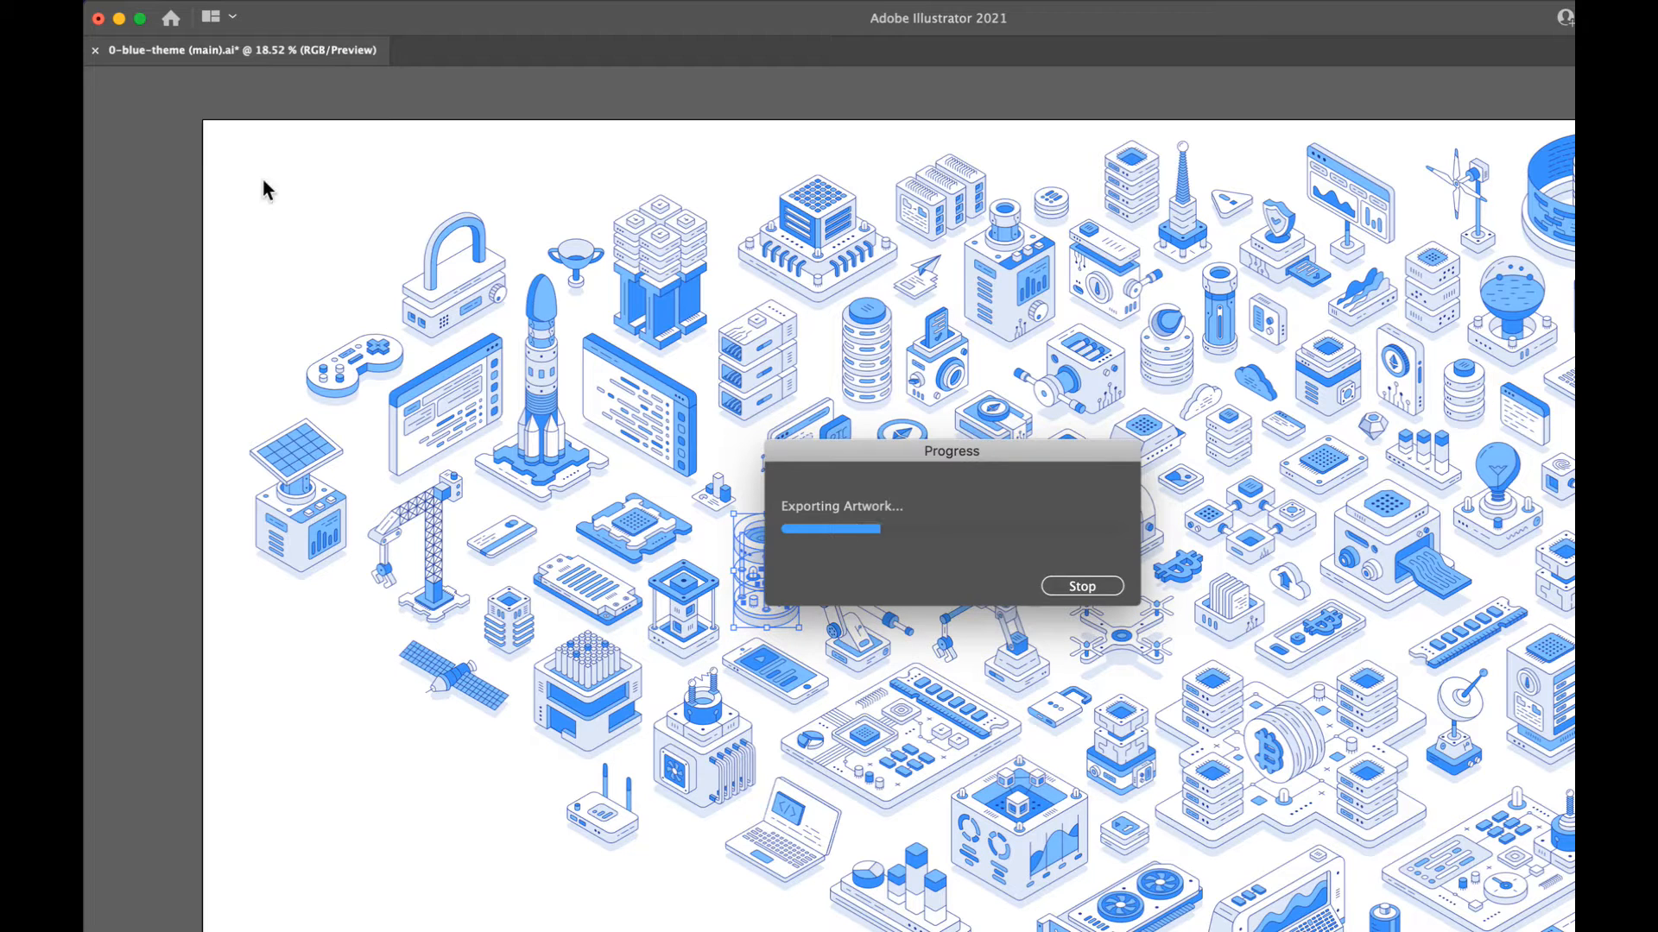
Minimize the Illustrator window and switch to Flow with the two blue rectangles
{"action": "left_click", "coordinate": [119, 19]}
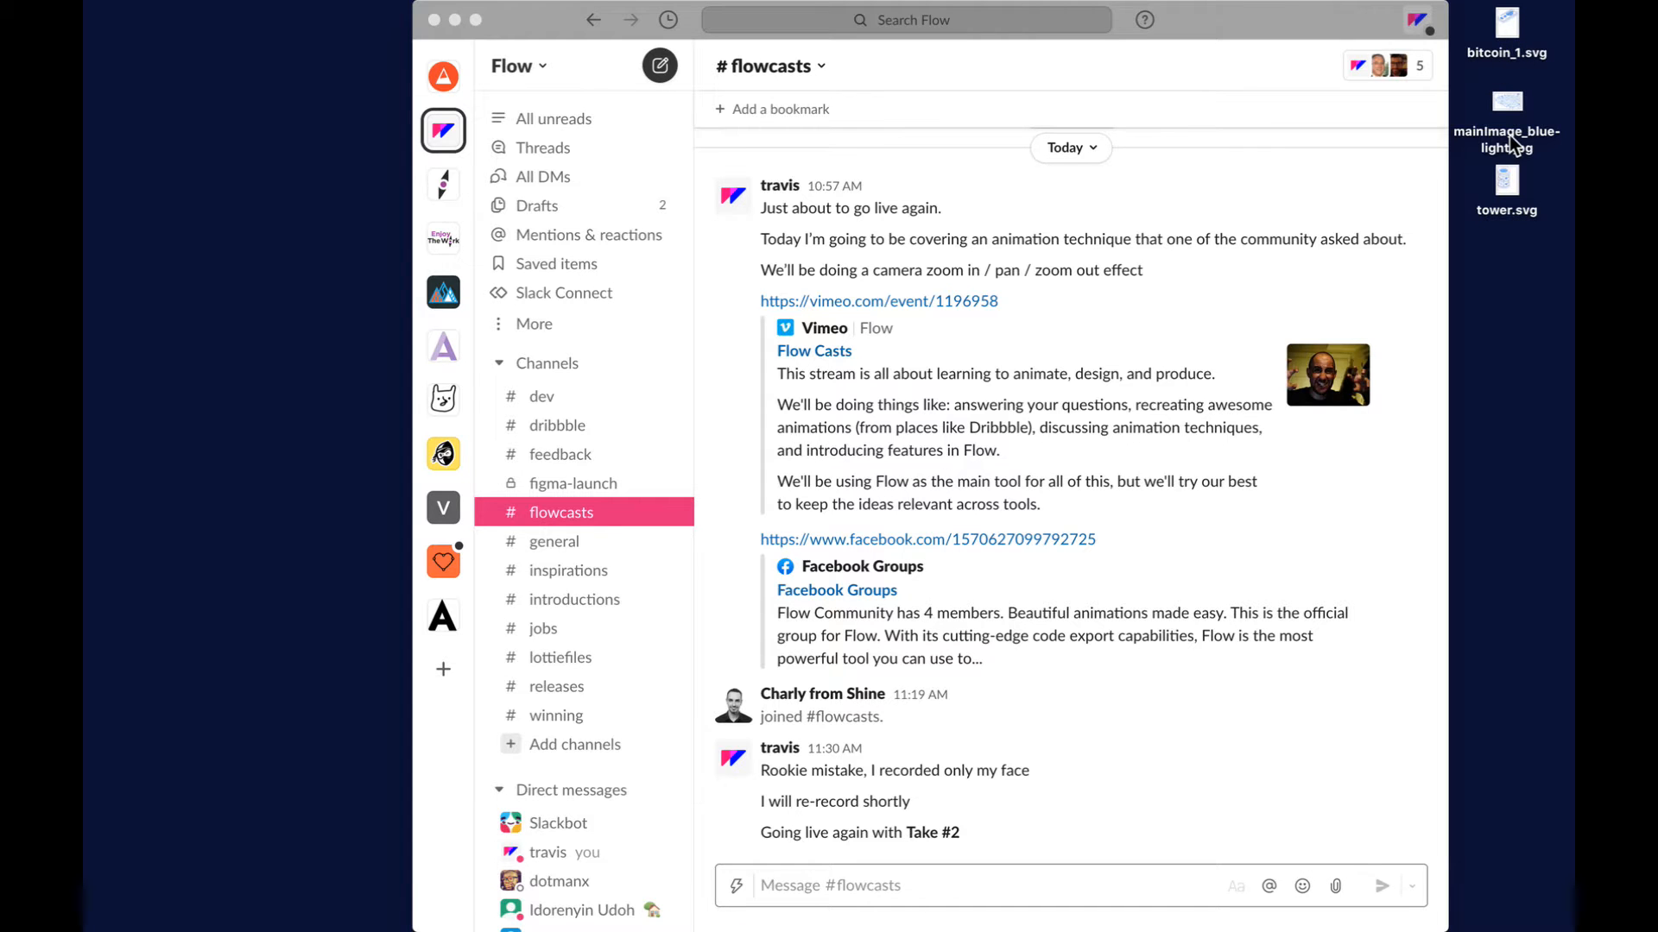
{"action": "key", "text": "super+Tab"}
{"action": "left_click", "coordinate": [847, 472]}
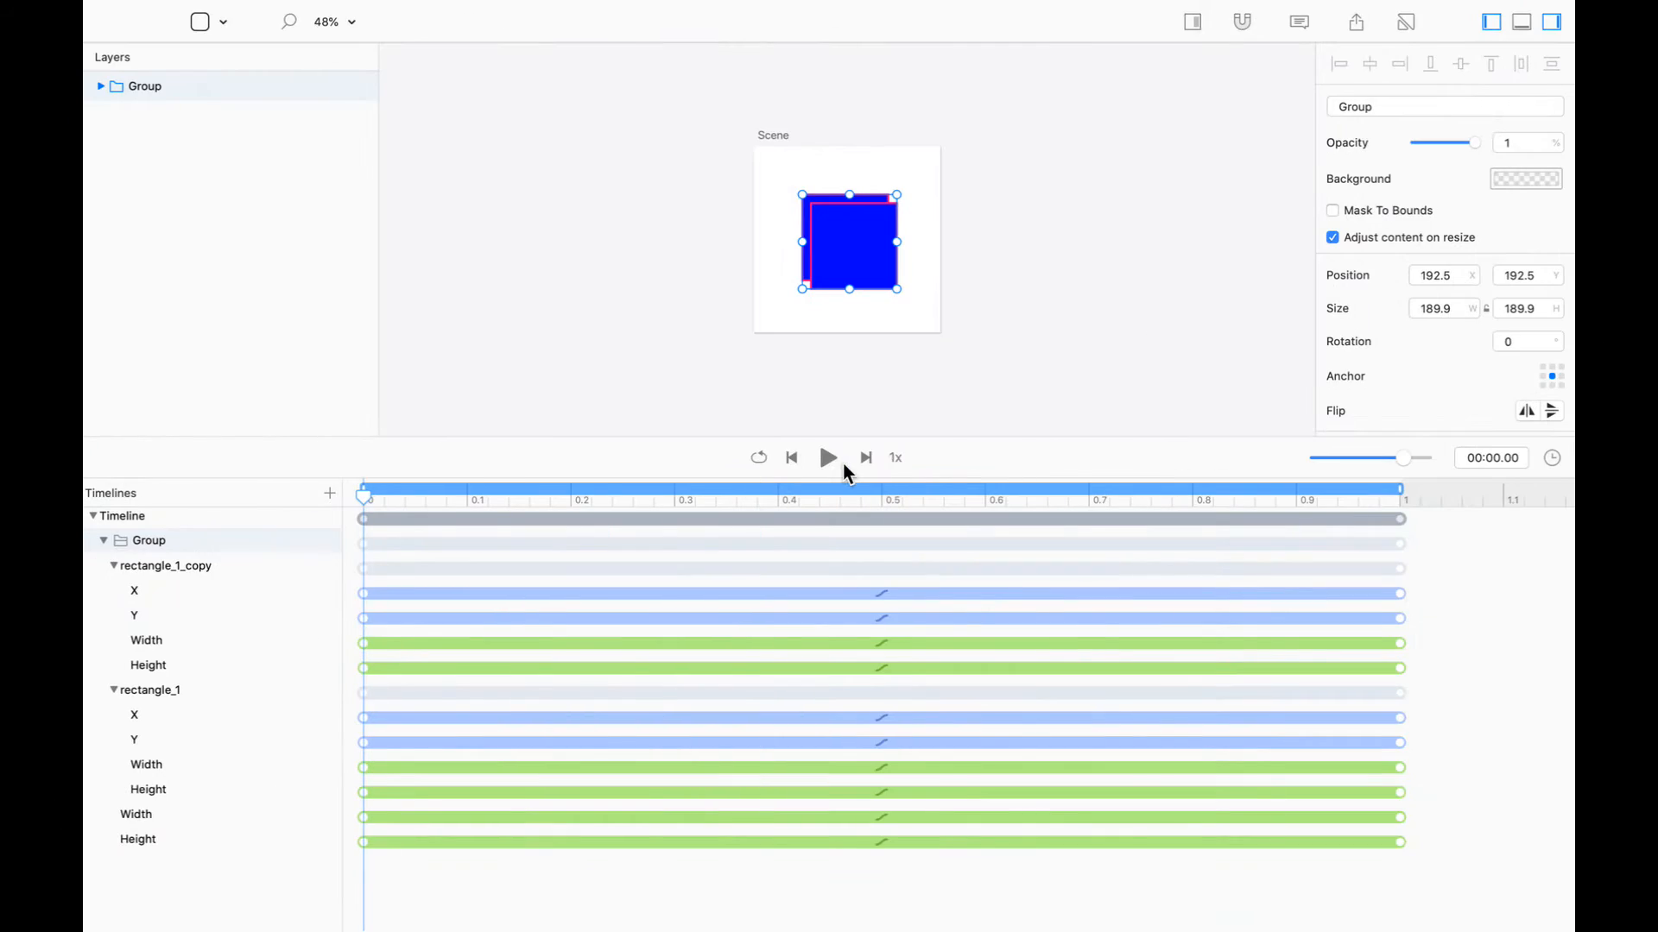
{"action": "left_click", "coordinate": [225, 522]}
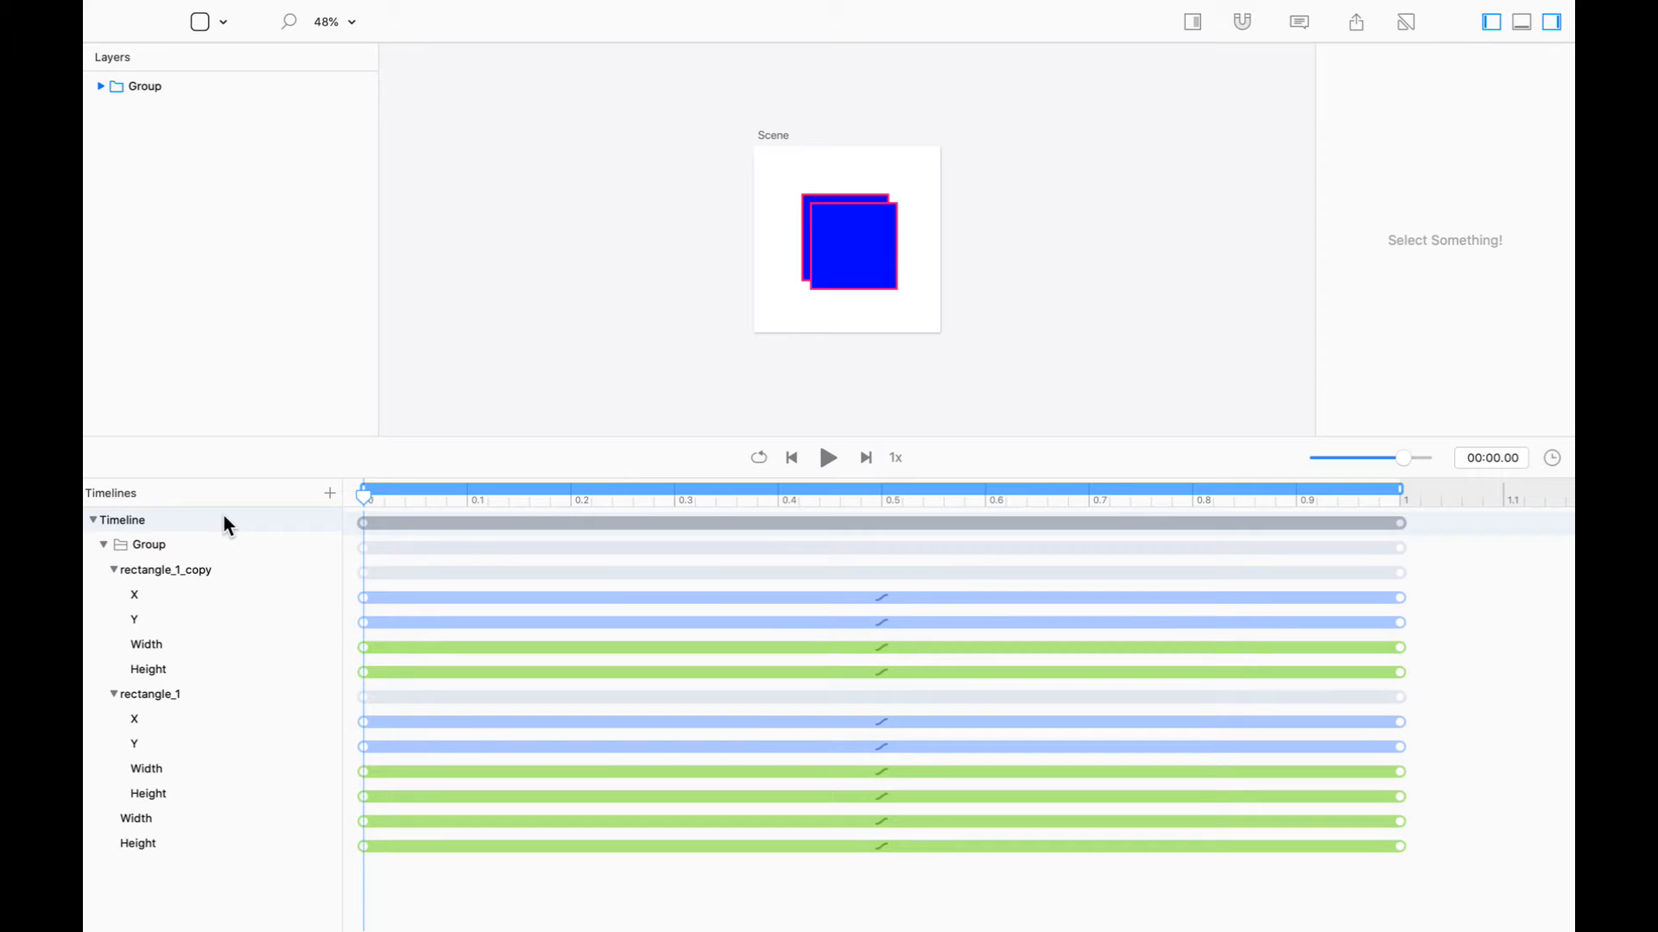
{"action": "key", "text": "BackSpace"}
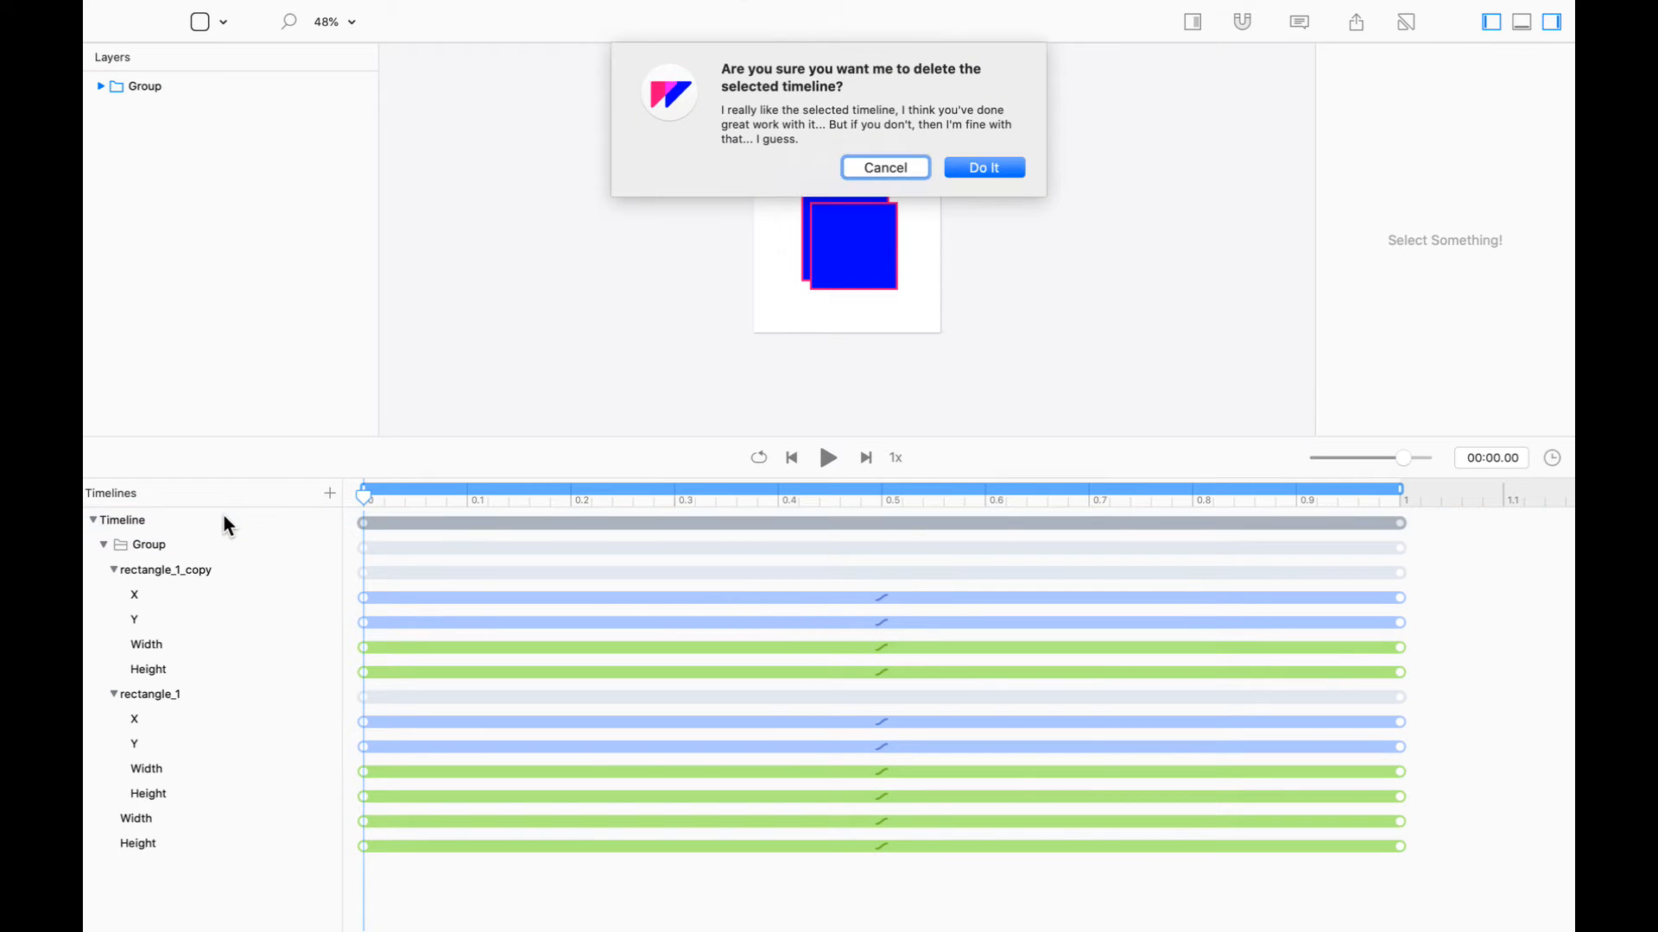
{"action": "left_click", "coordinate": [908, 169]}
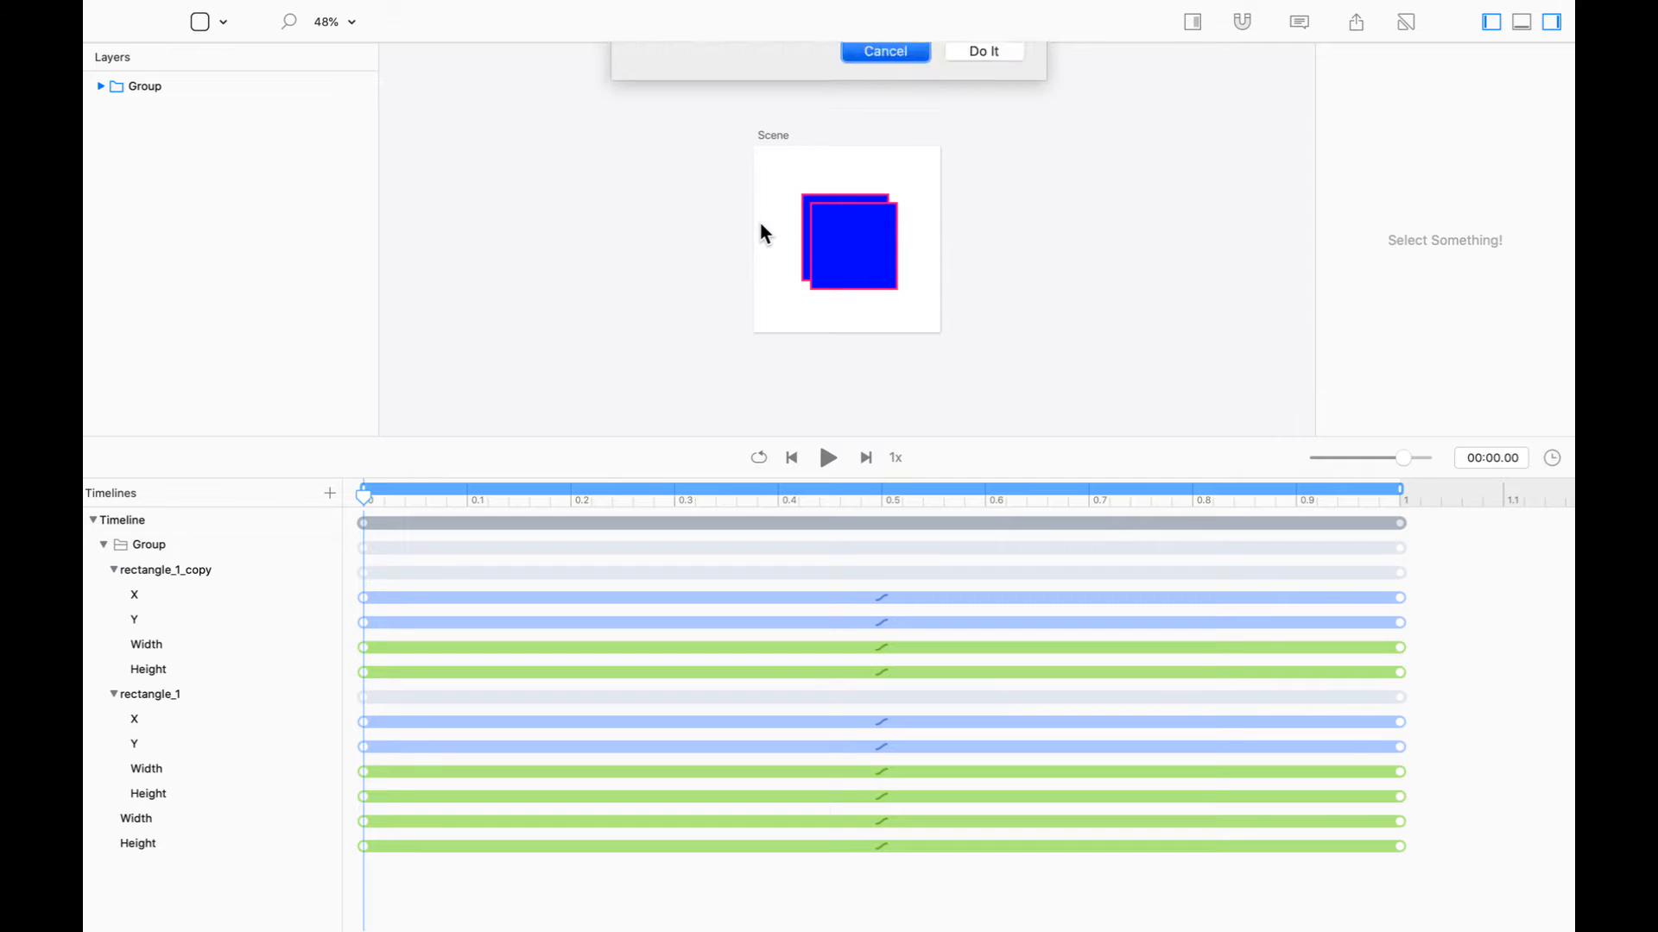
Delete the timeline containing the group and its two rectangles, confirming the deletion
{"action": "left_click", "coordinate": [302, 528]}
{"action": "key", "text": "BackSpace"}
{"action": "left_click", "coordinate": [1003, 166]}
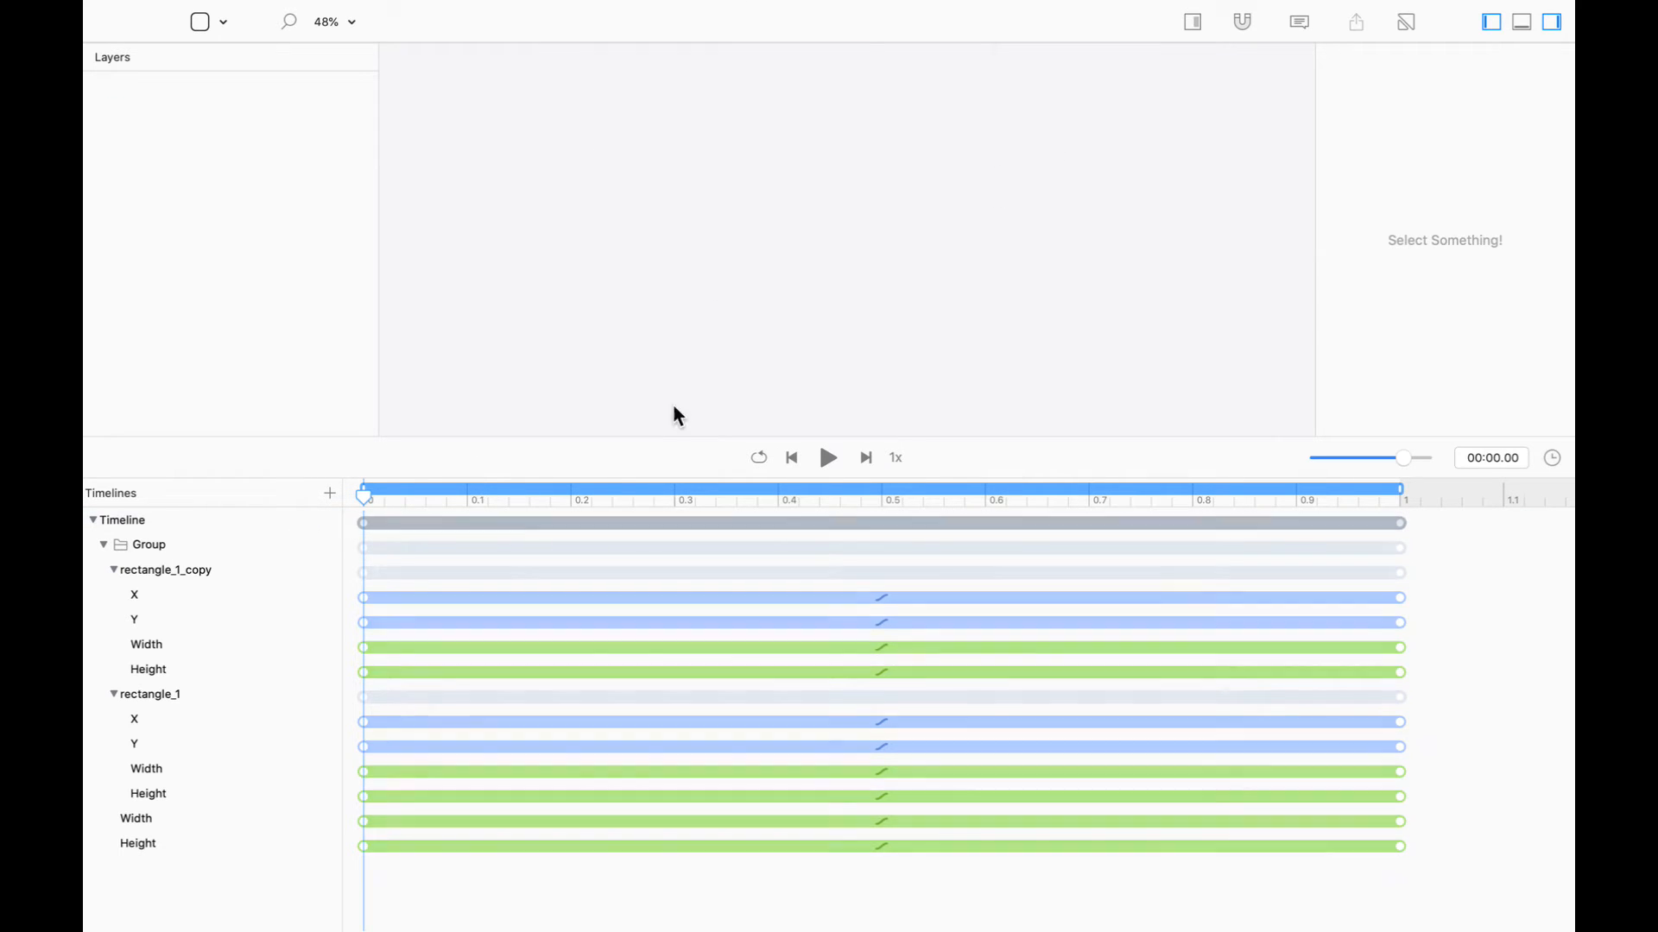
Enlarge the canvas area above the timeline and create a new timeline from tower.svg on the Desktop
{"action": "left_click_drag", "start_coordinate": [481, 449], "coordinate": [493, 670]}
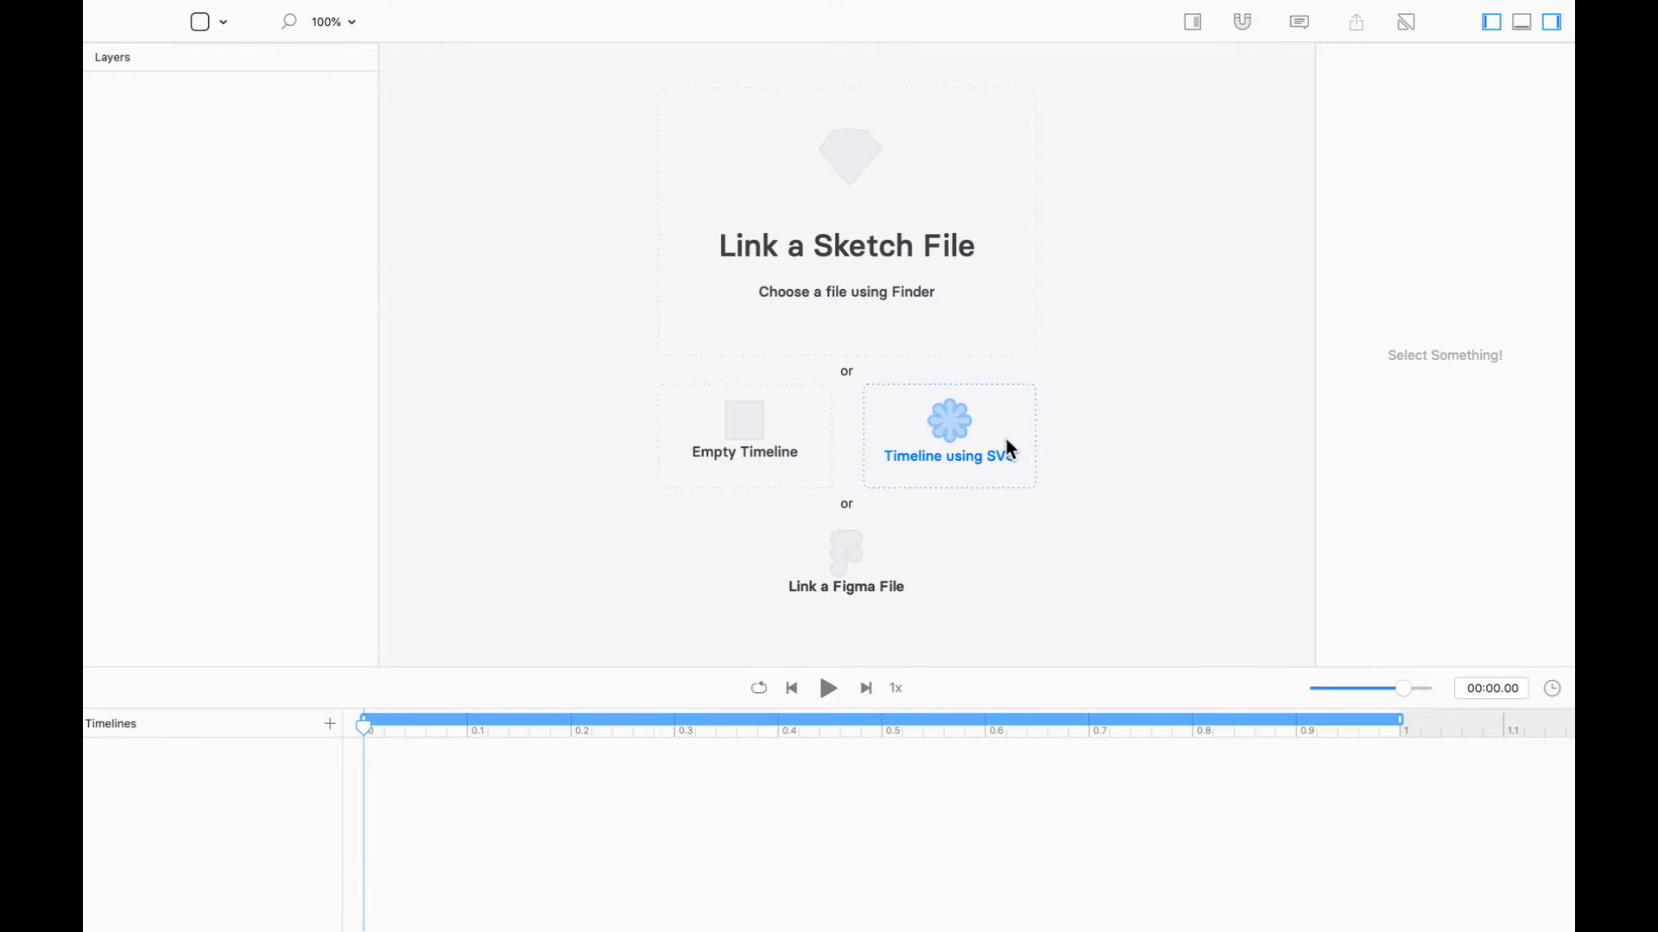
{"action": "left_click", "coordinate": [957, 427]}
{"action": "left_click", "coordinate": [681, 237]}
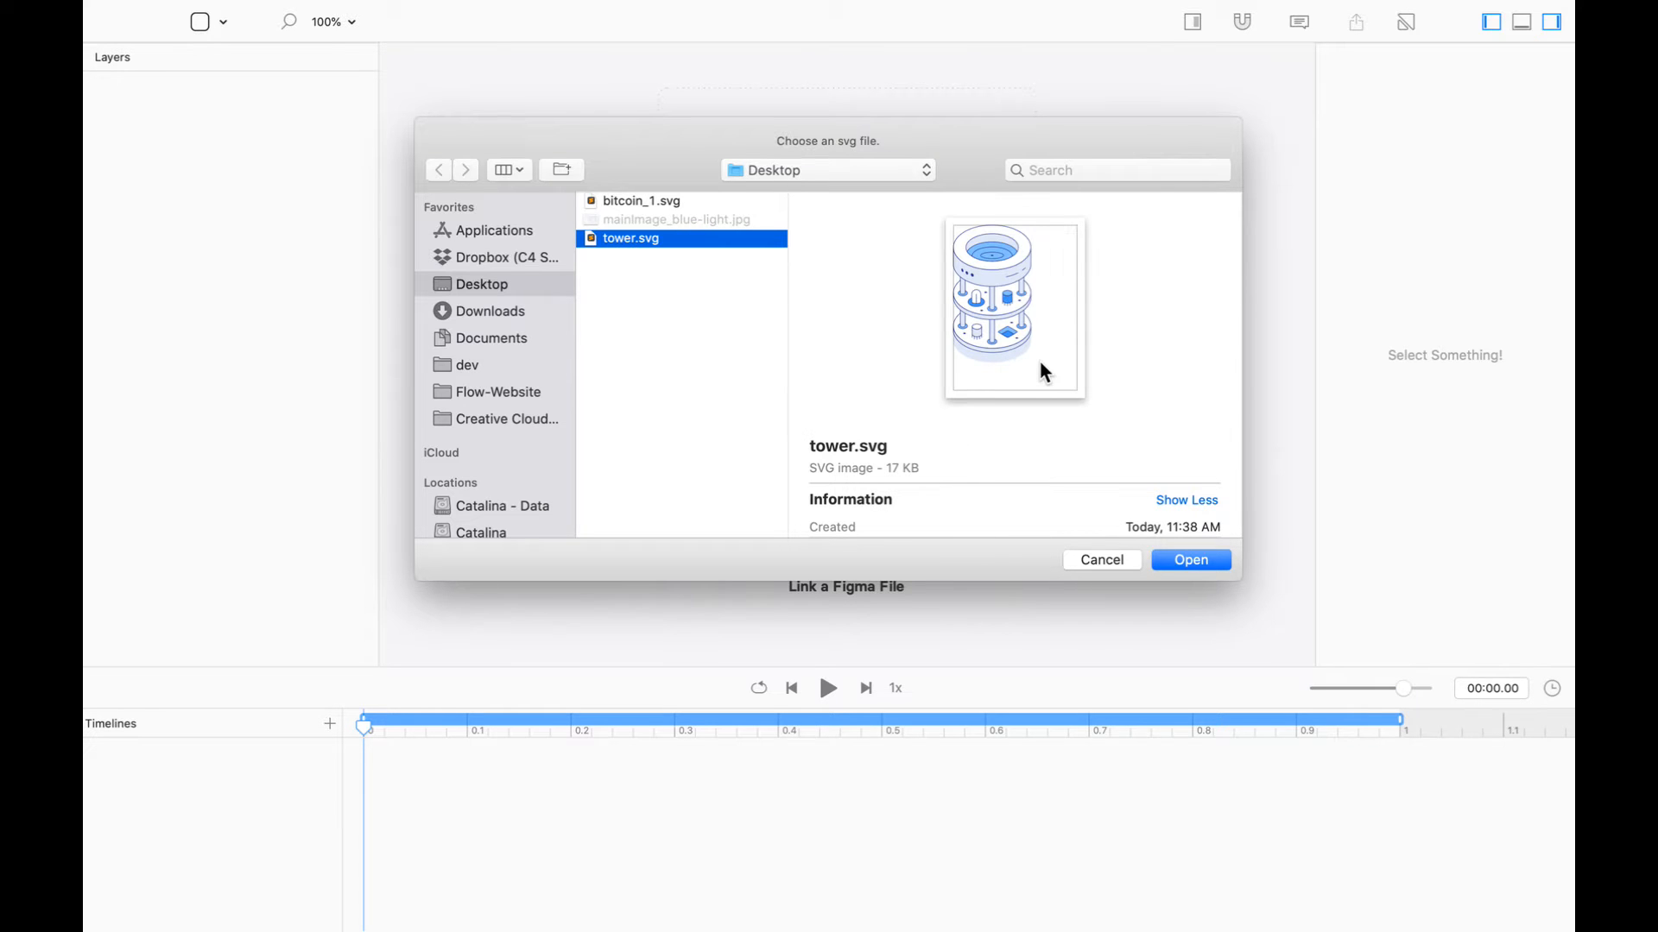
{"action": "left_click", "coordinate": [1199, 562]}
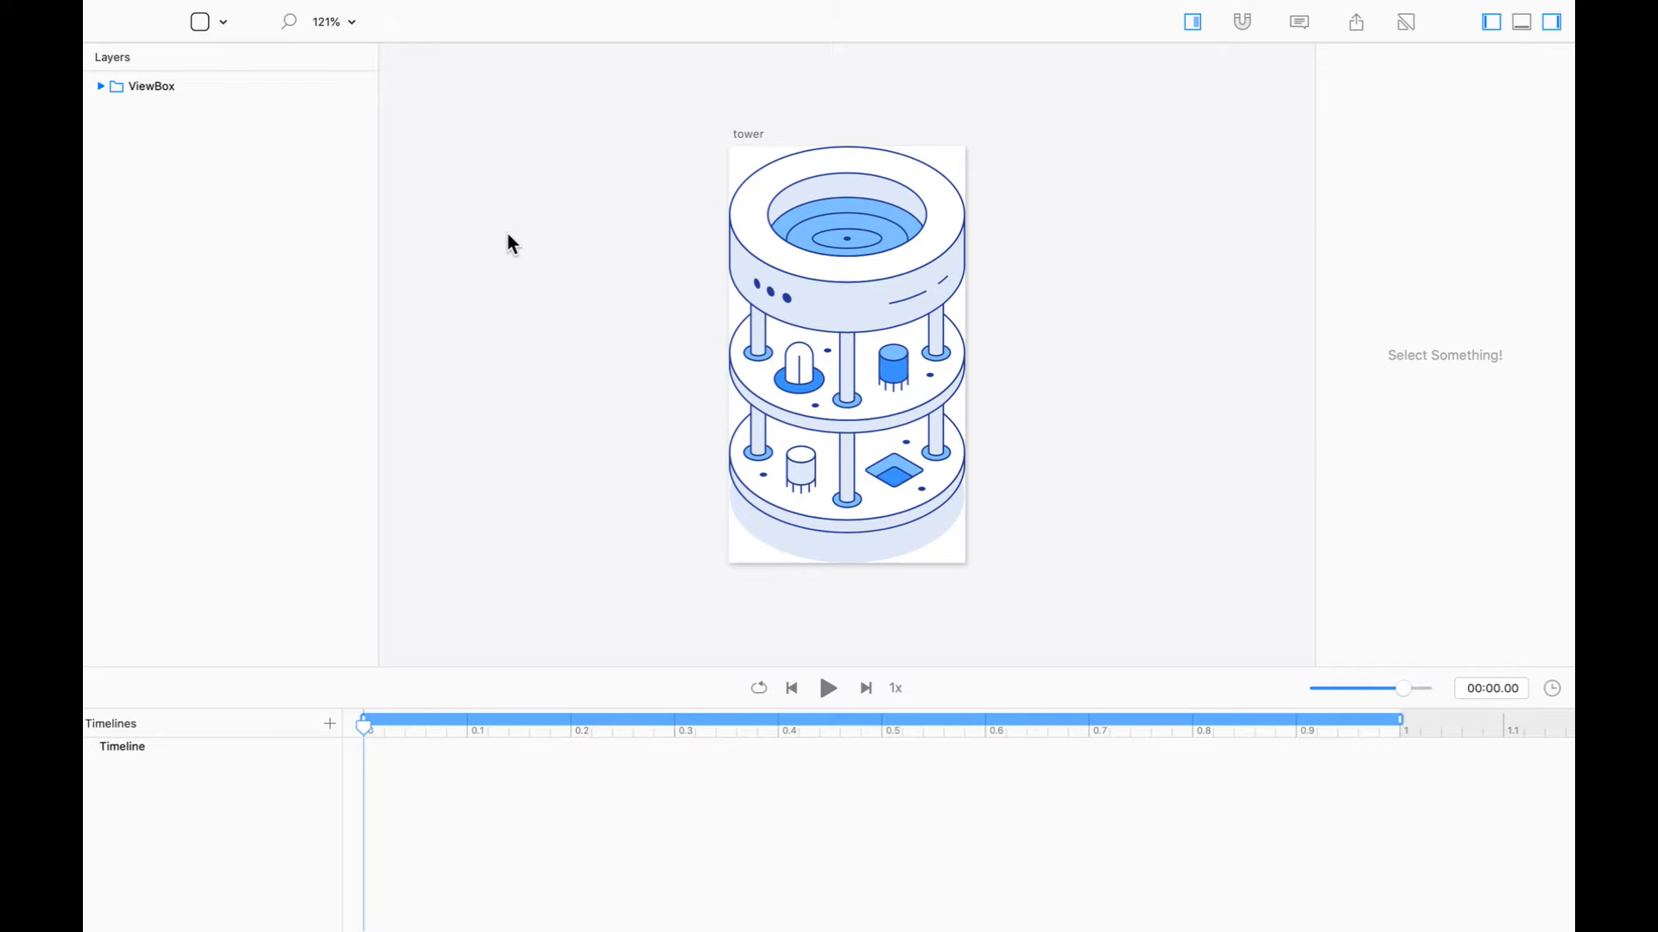
Take the Flow document window out of full-screen mode
{"action": "left_click", "coordinate": [203, 11]}
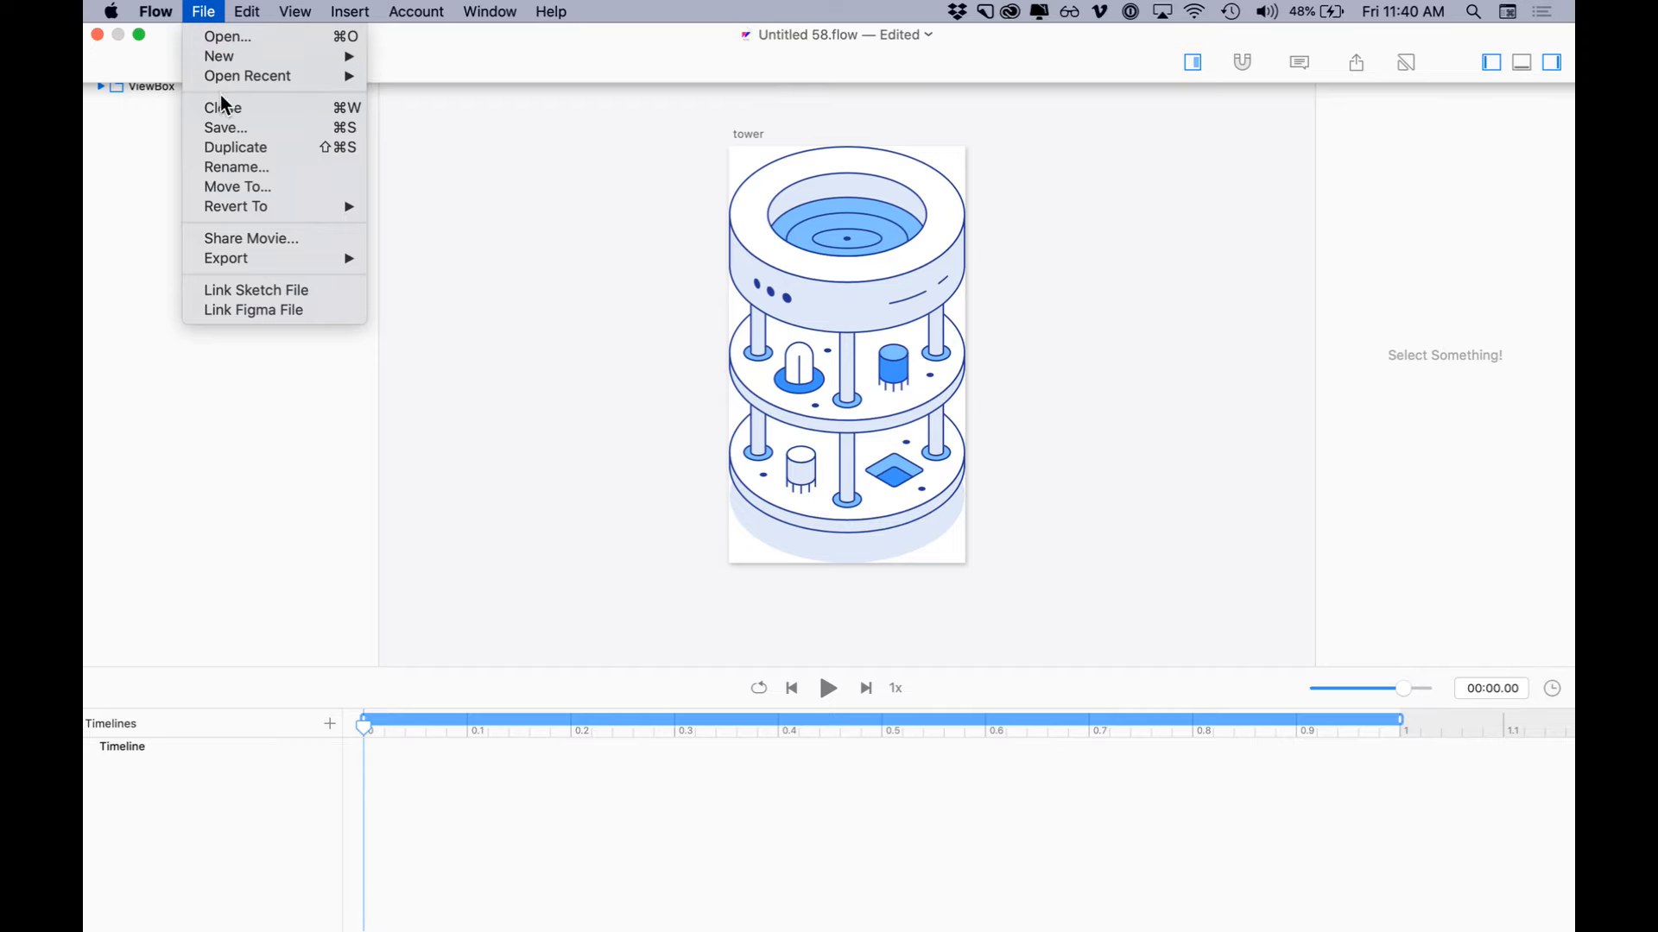
{"action": "left_click", "coordinate": [501, 181]}
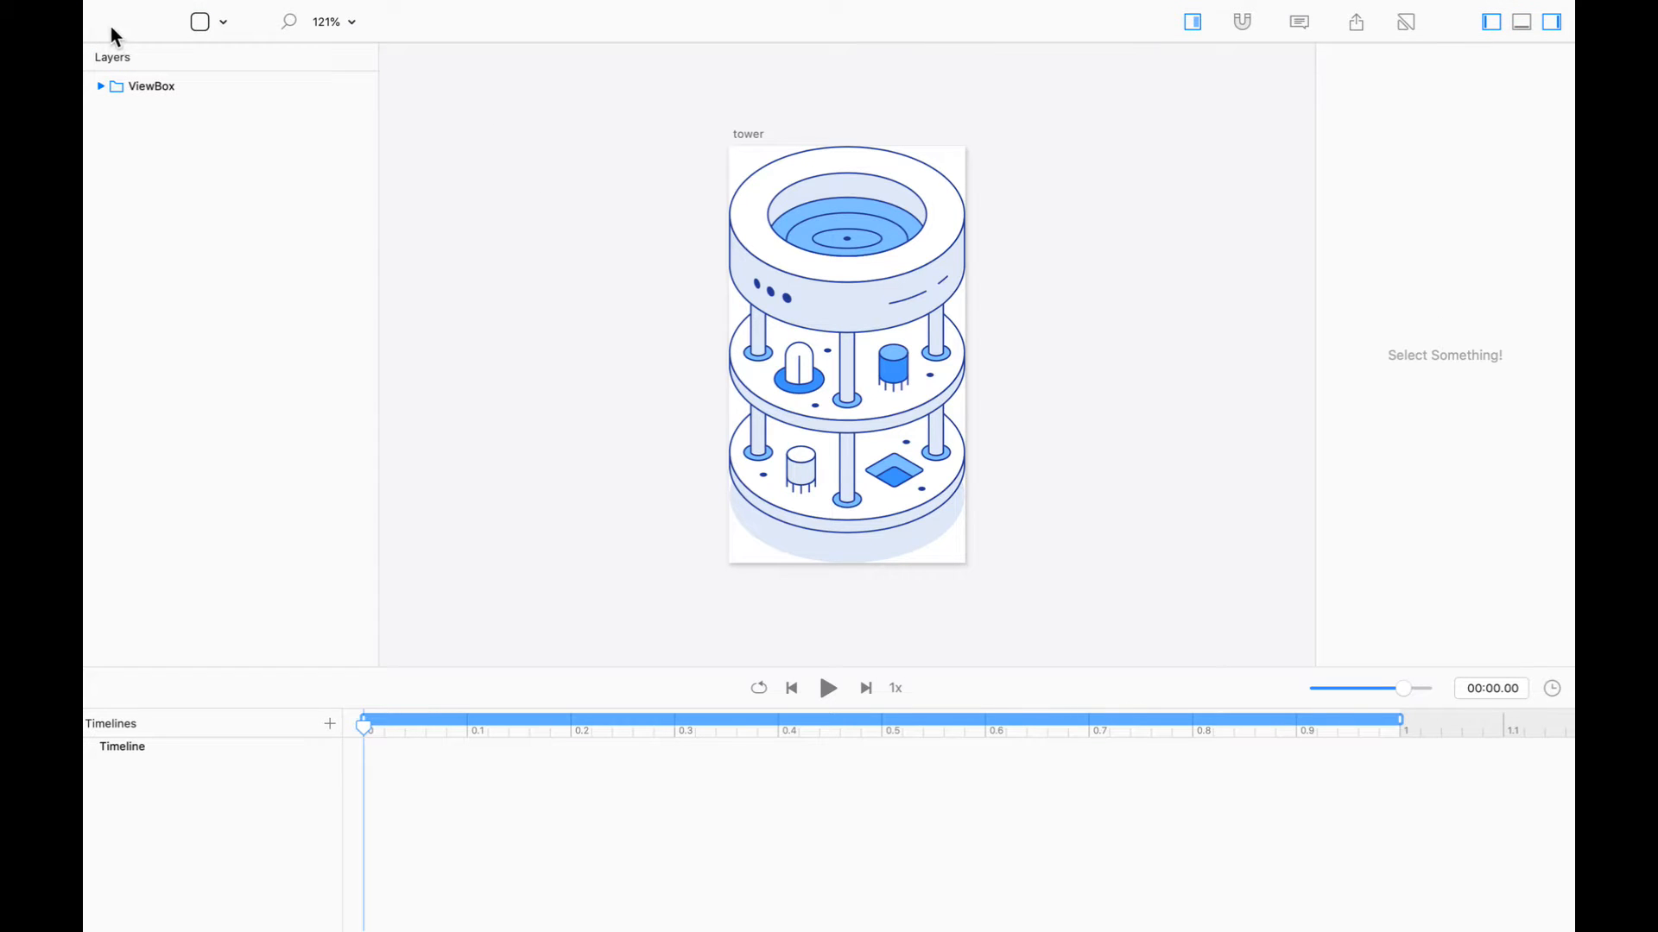
{"action": "mouse_move", "coordinate": [106, 1]}
{"action": "left_click", "coordinate": [138, 40]}
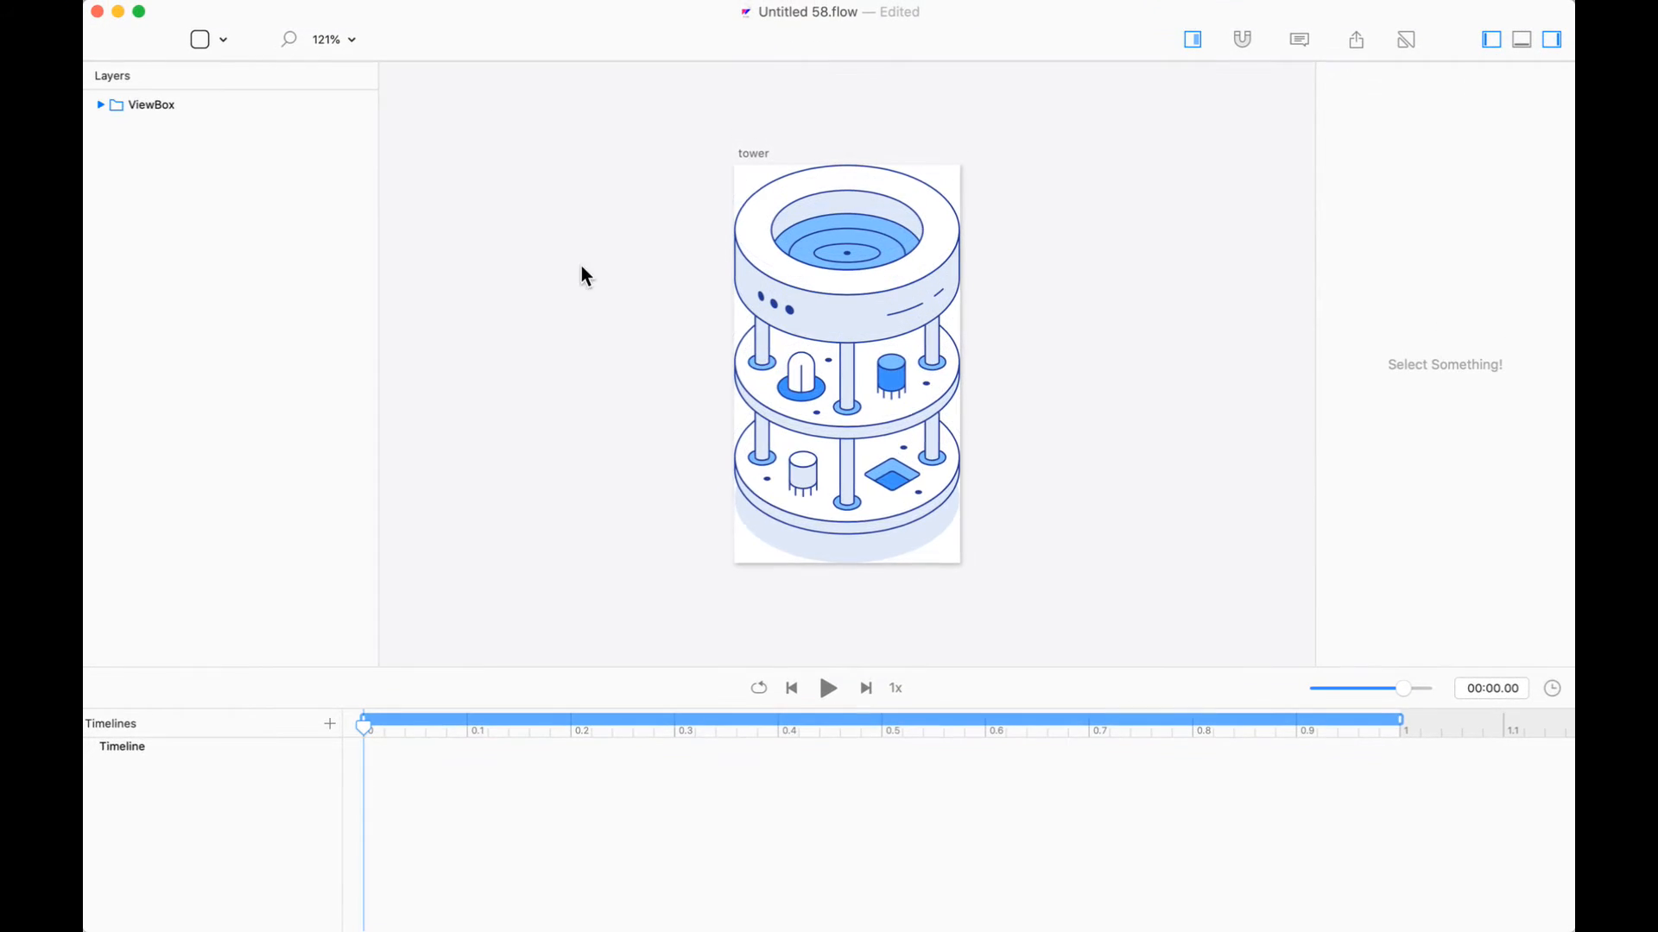
Rename bitcoin_1.svg on the Desktop to bitcoin.svg and import it onto the tower artboard at about X -67, Y 52
{"action": "key", "text": "F11"}
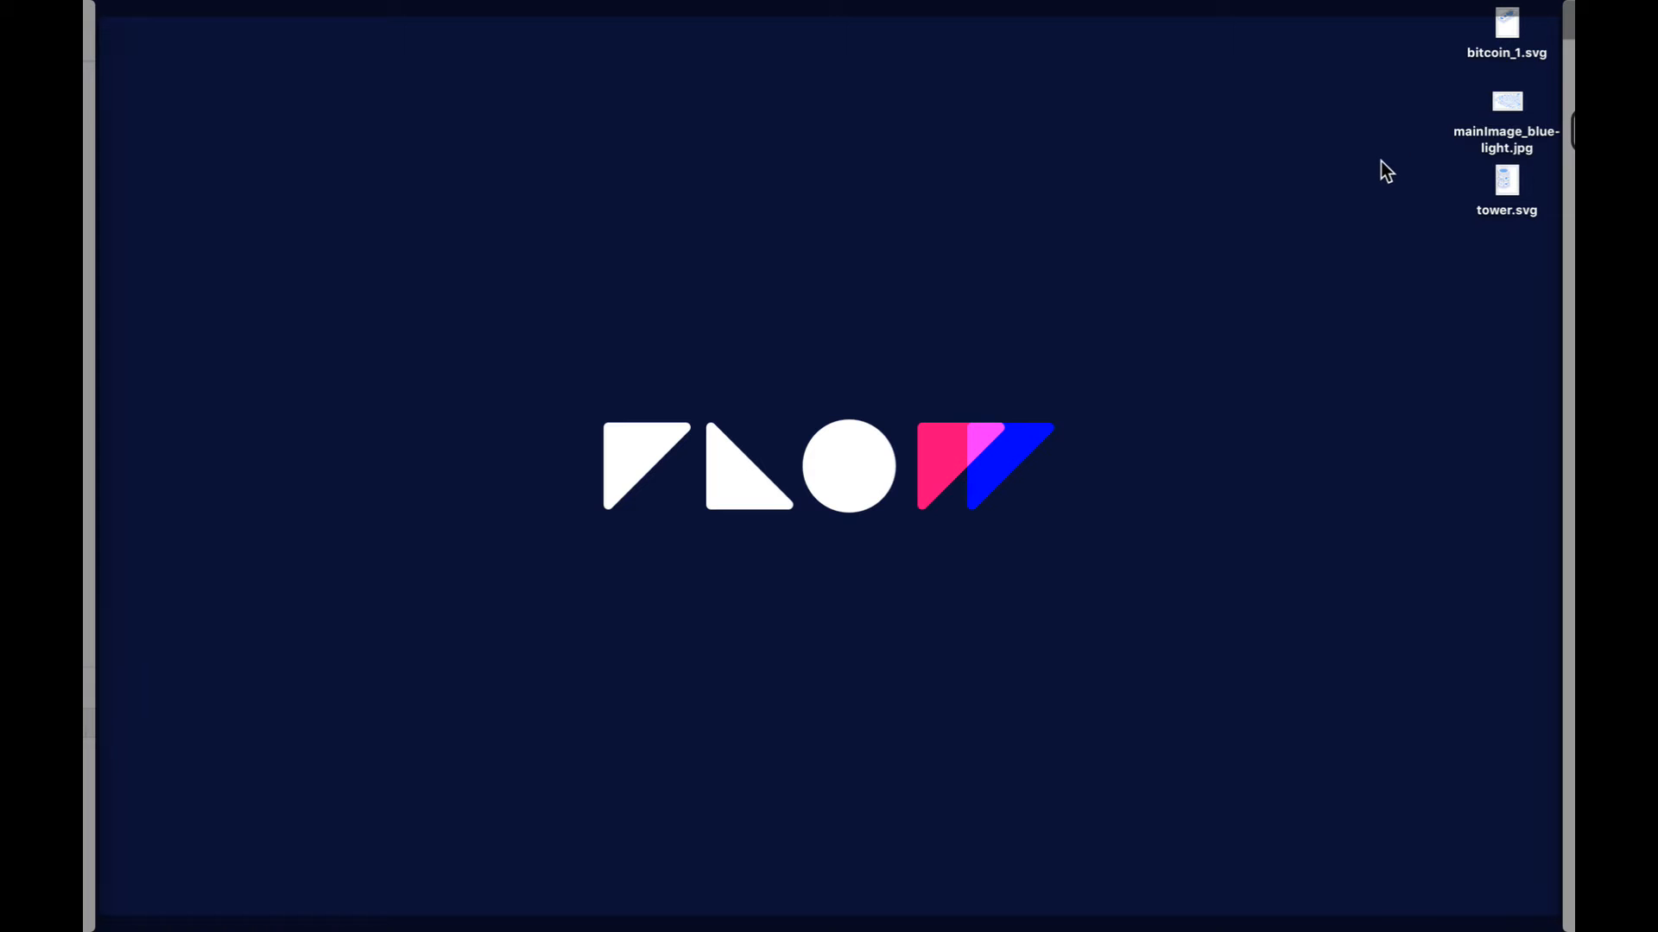
{"action": "left_click", "coordinate": [1496, 55]}
{"action": "key", "text": "Return"}
{"action": "key", "text": "Right"}
{"action": "key", "text": "BackSpace"}
{"action": "key", "text": "BackSpace"}
{"action": "key", "text": "Return"}
{"action": "left_click_drag", "start_coordinate": [1498, 62], "coordinate": [860, 516]}
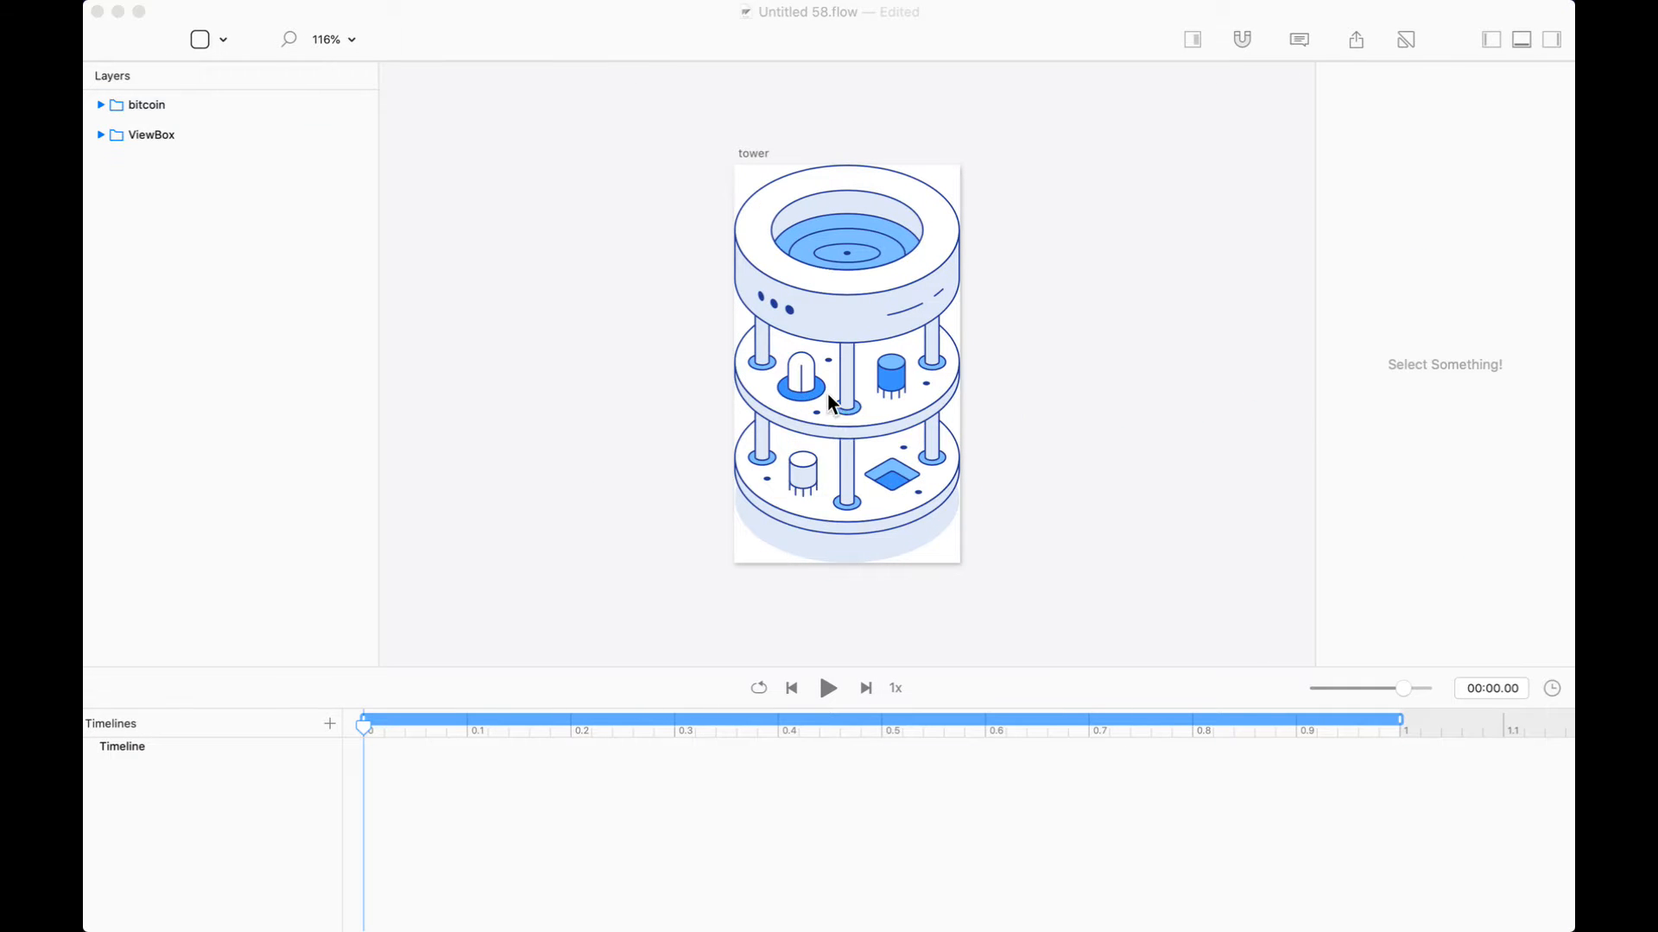
{"action": "left_click_drag", "start_coordinate": [839, 367], "coordinate": [866, 343]}
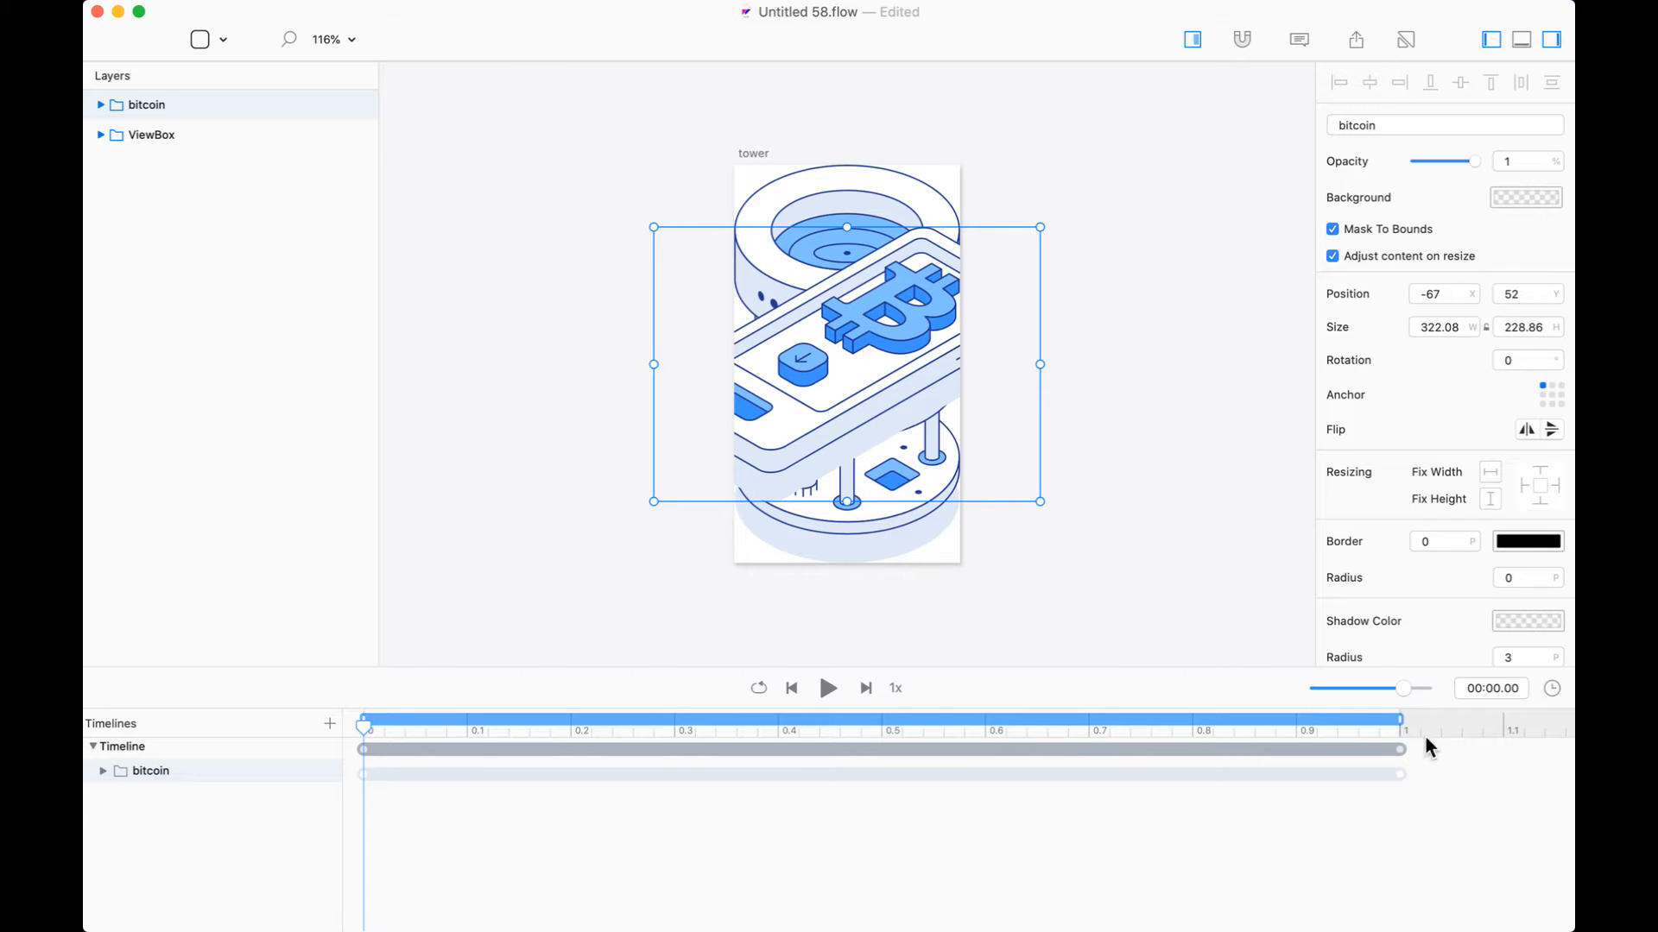
Delete the bitcoin layer's keyframes at 1 second from the timeline
{"action": "left_click", "coordinate": [1400, 749]}
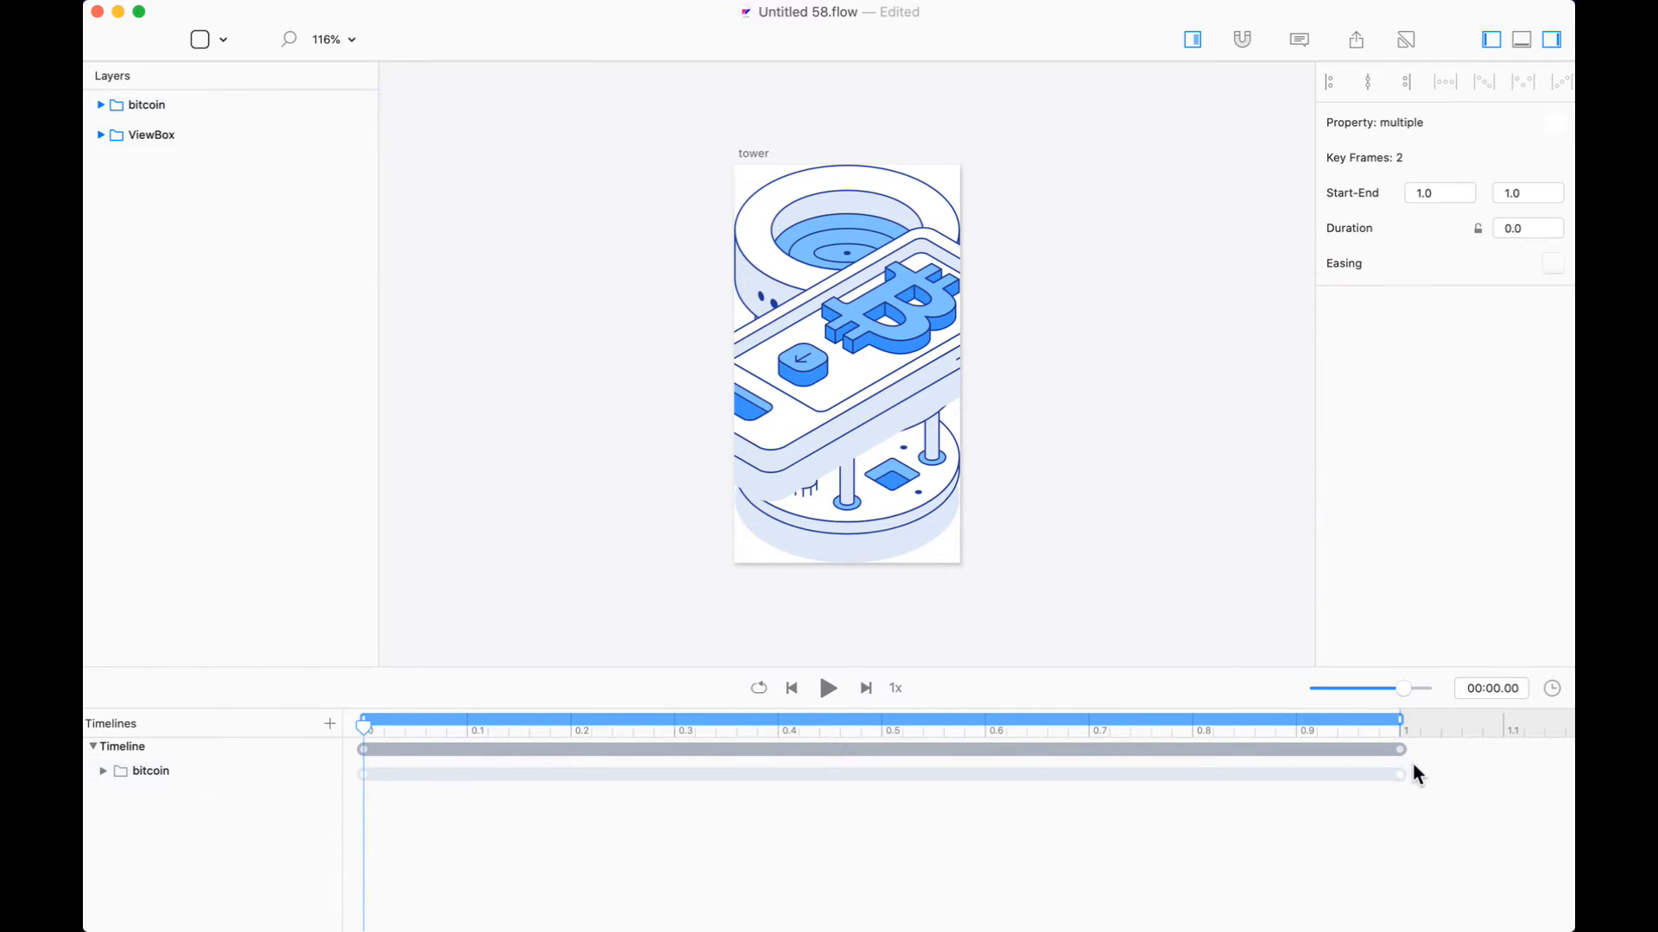
{"action": "left_click", "coordinate": [104, 772]}
{"action": "left_click_drag", "start_coordinate": [1450, 875], "coordinate": [1338, 723]}
{"action": "key", "text": "BackSpace"}
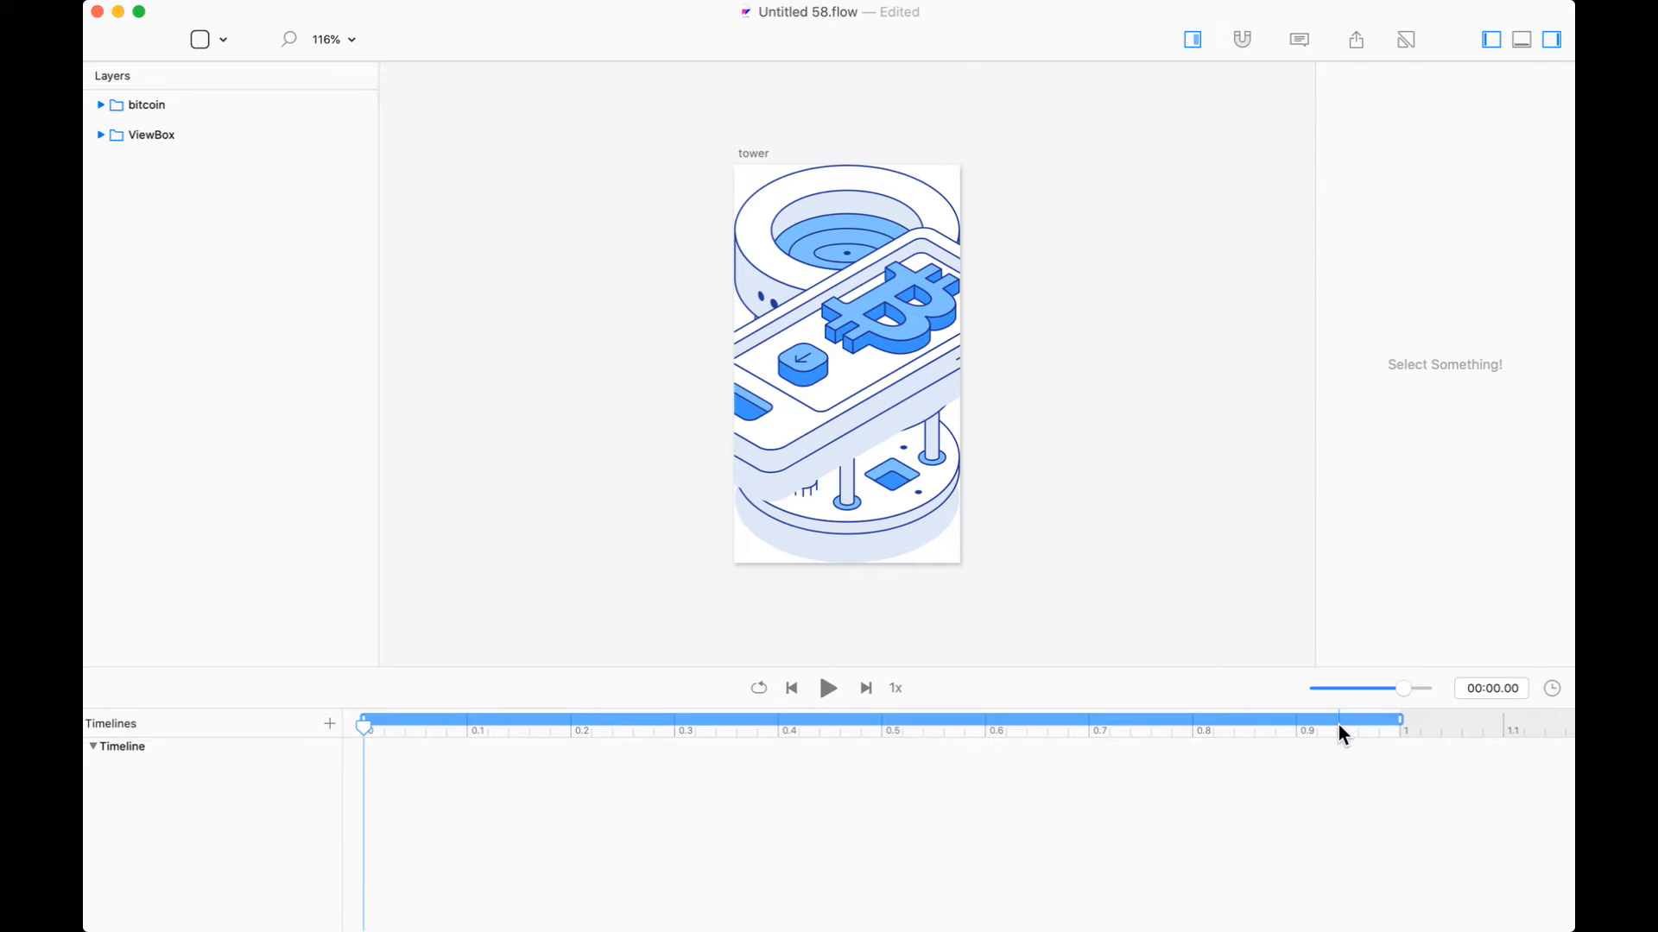
Turn on Relative Mode and narrow the layer list to widen the canvas
{"action": "key", "text": "r"}
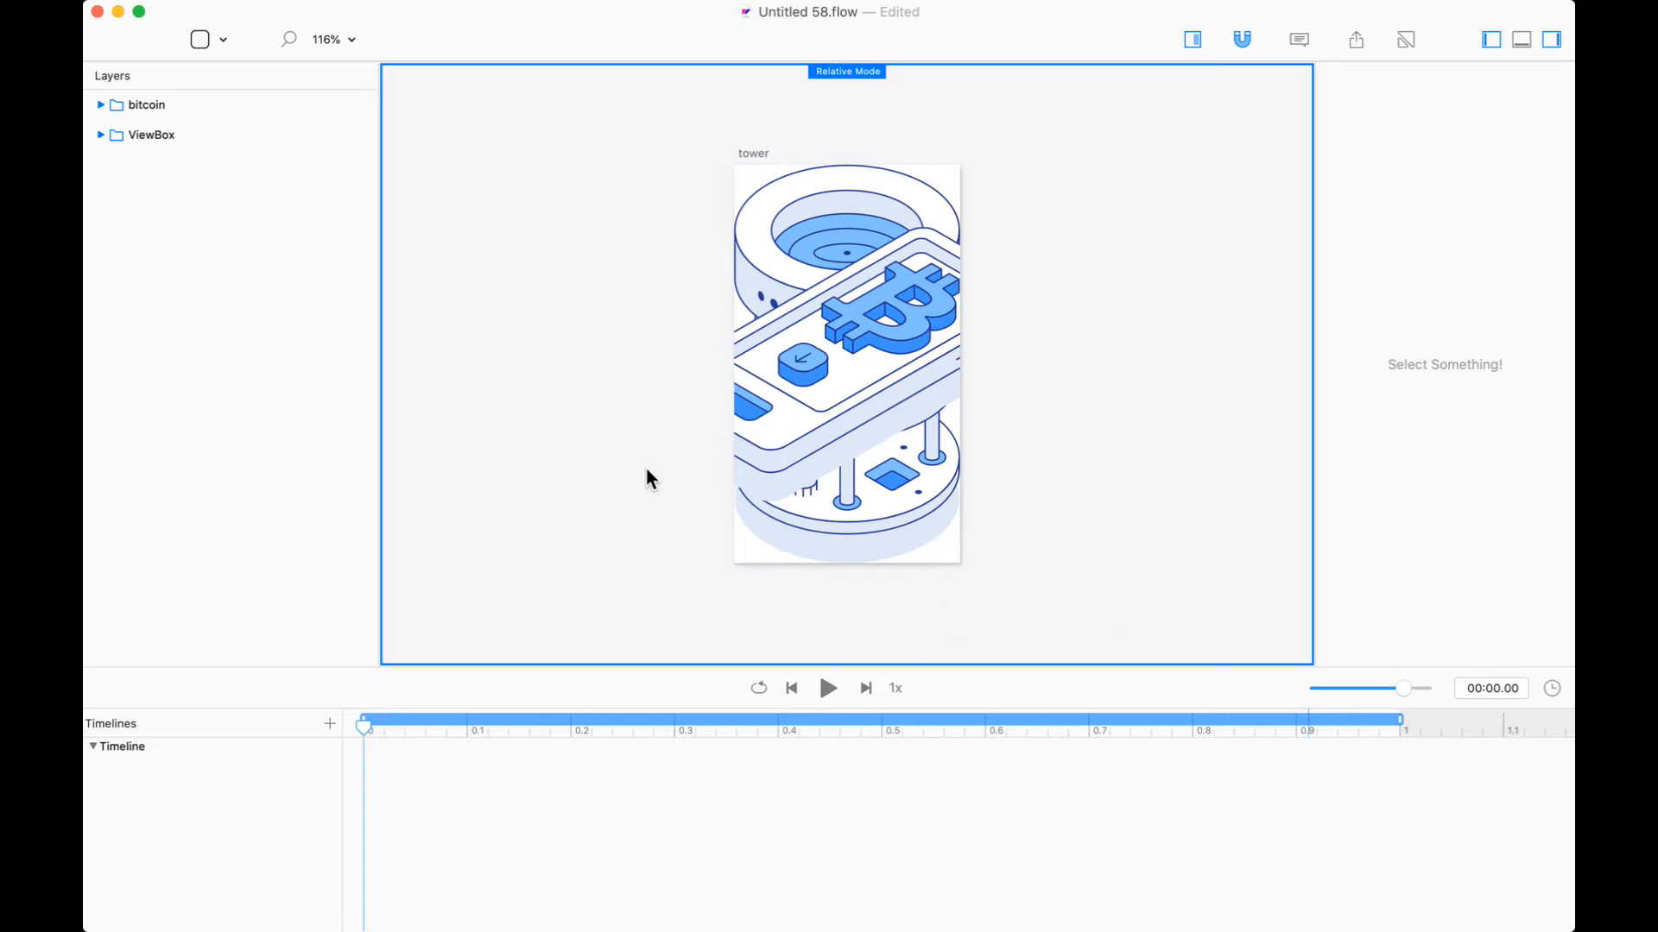
{"action": "left_click_drag", "start_coordinate": [377, 355], "coordinate": [266, 352]}
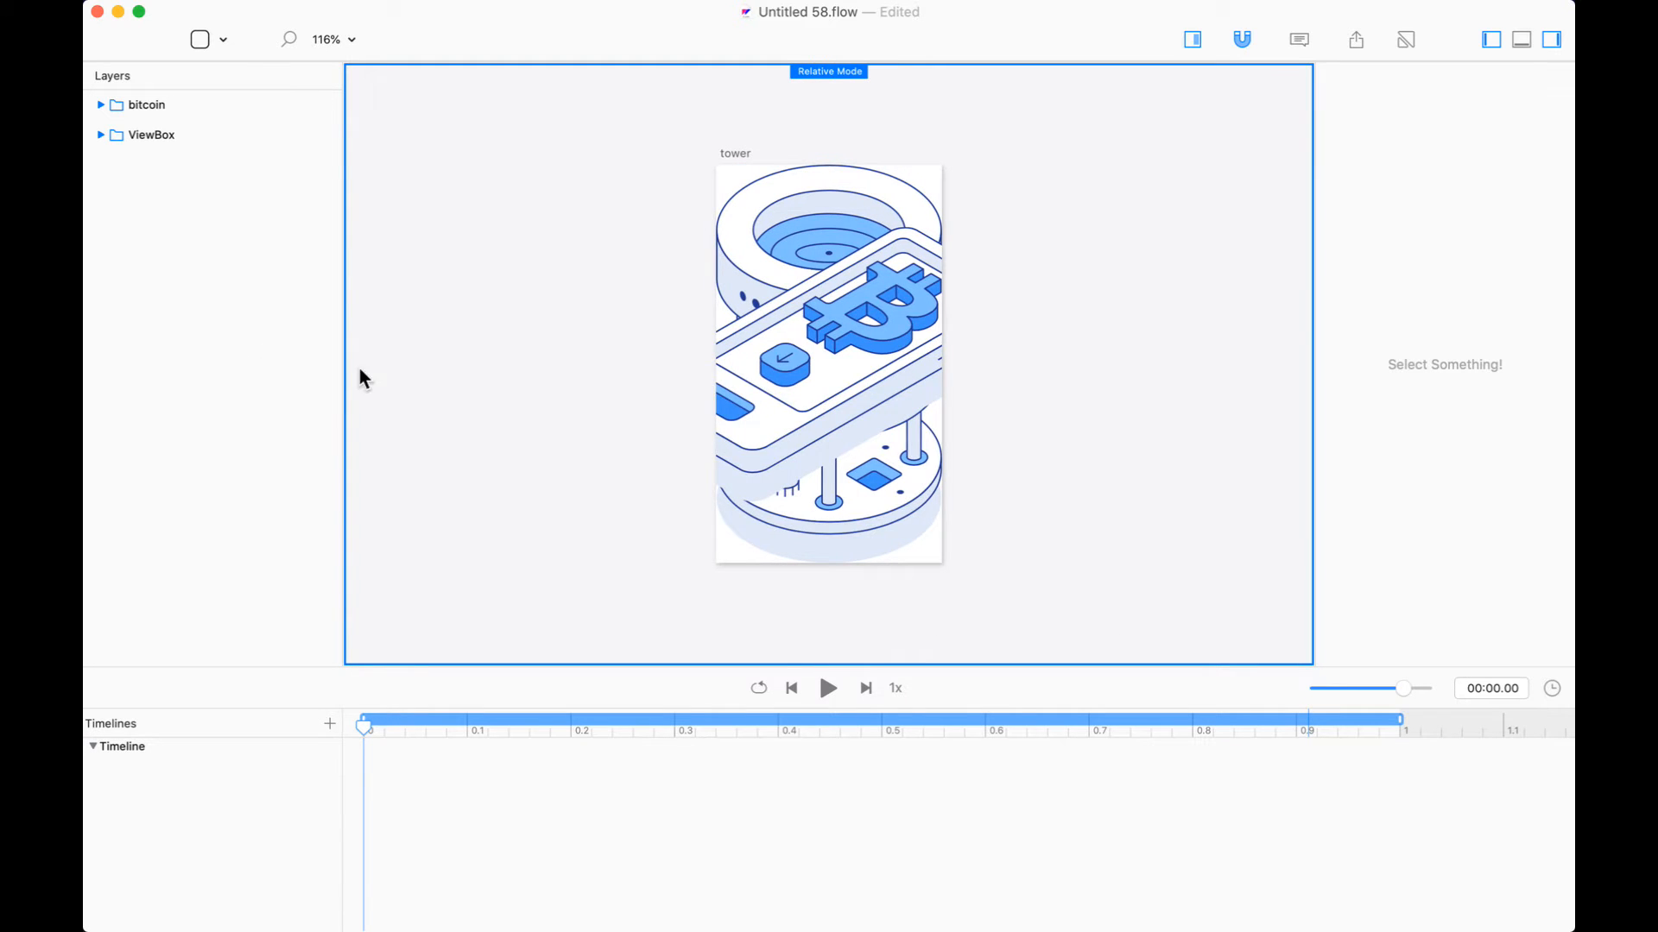
{"action": "key", "text": "super+Tab"}
{"action": "left_click", "coordinate": [1005, 504]}
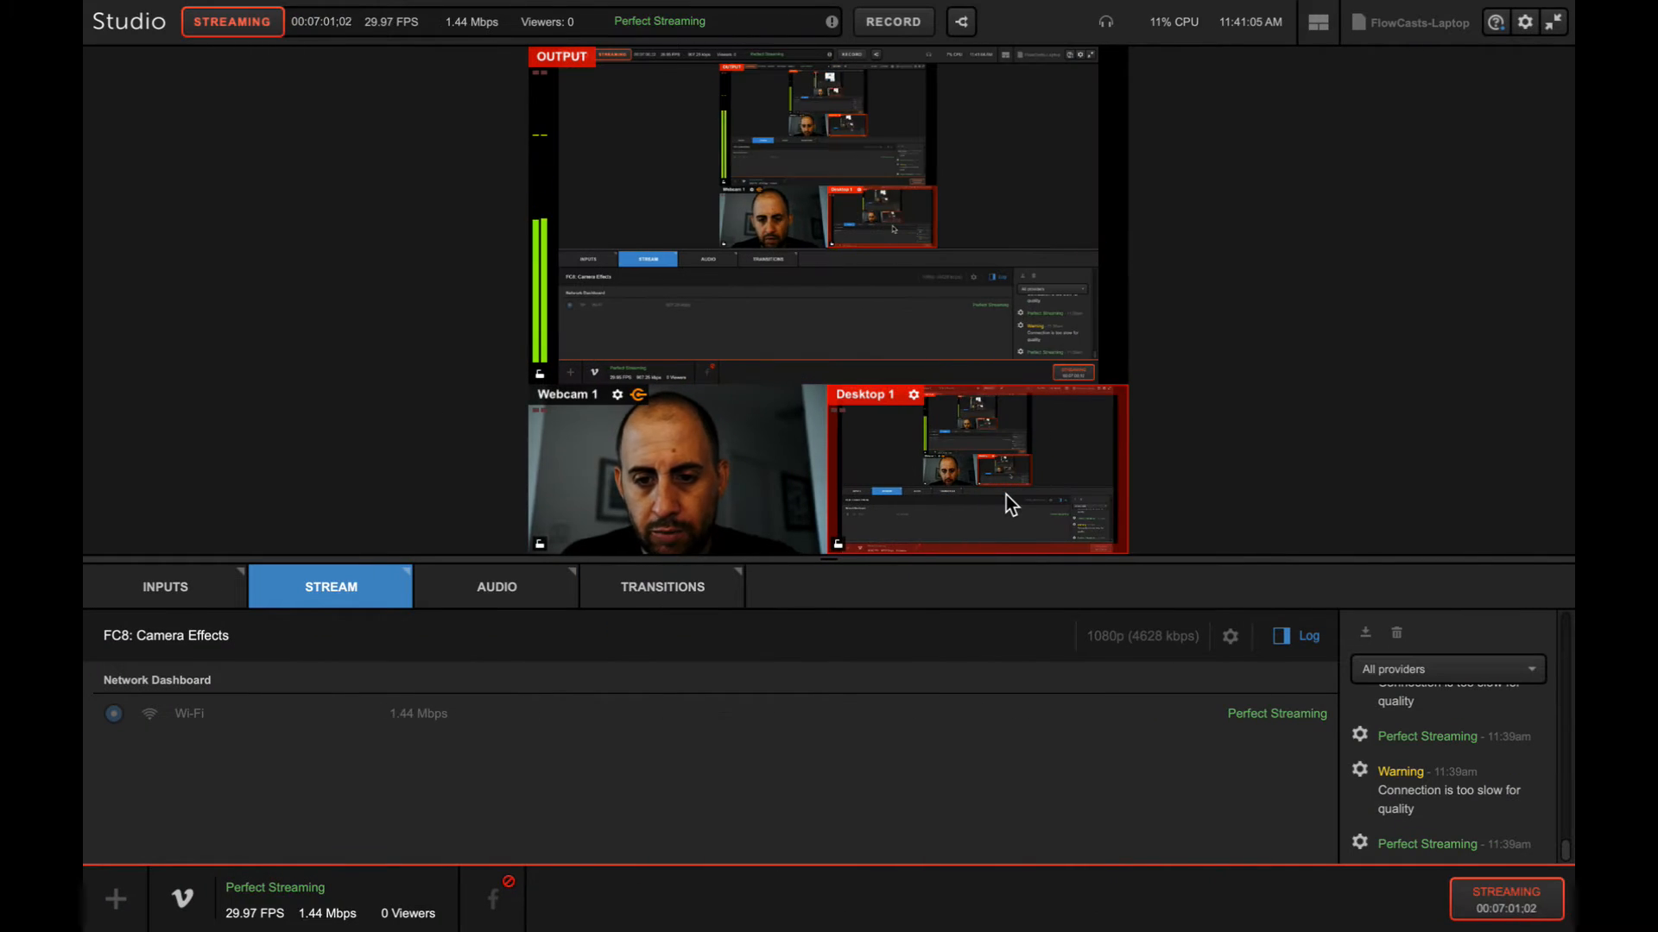
{"action": "key", "text": "super+Tab"}
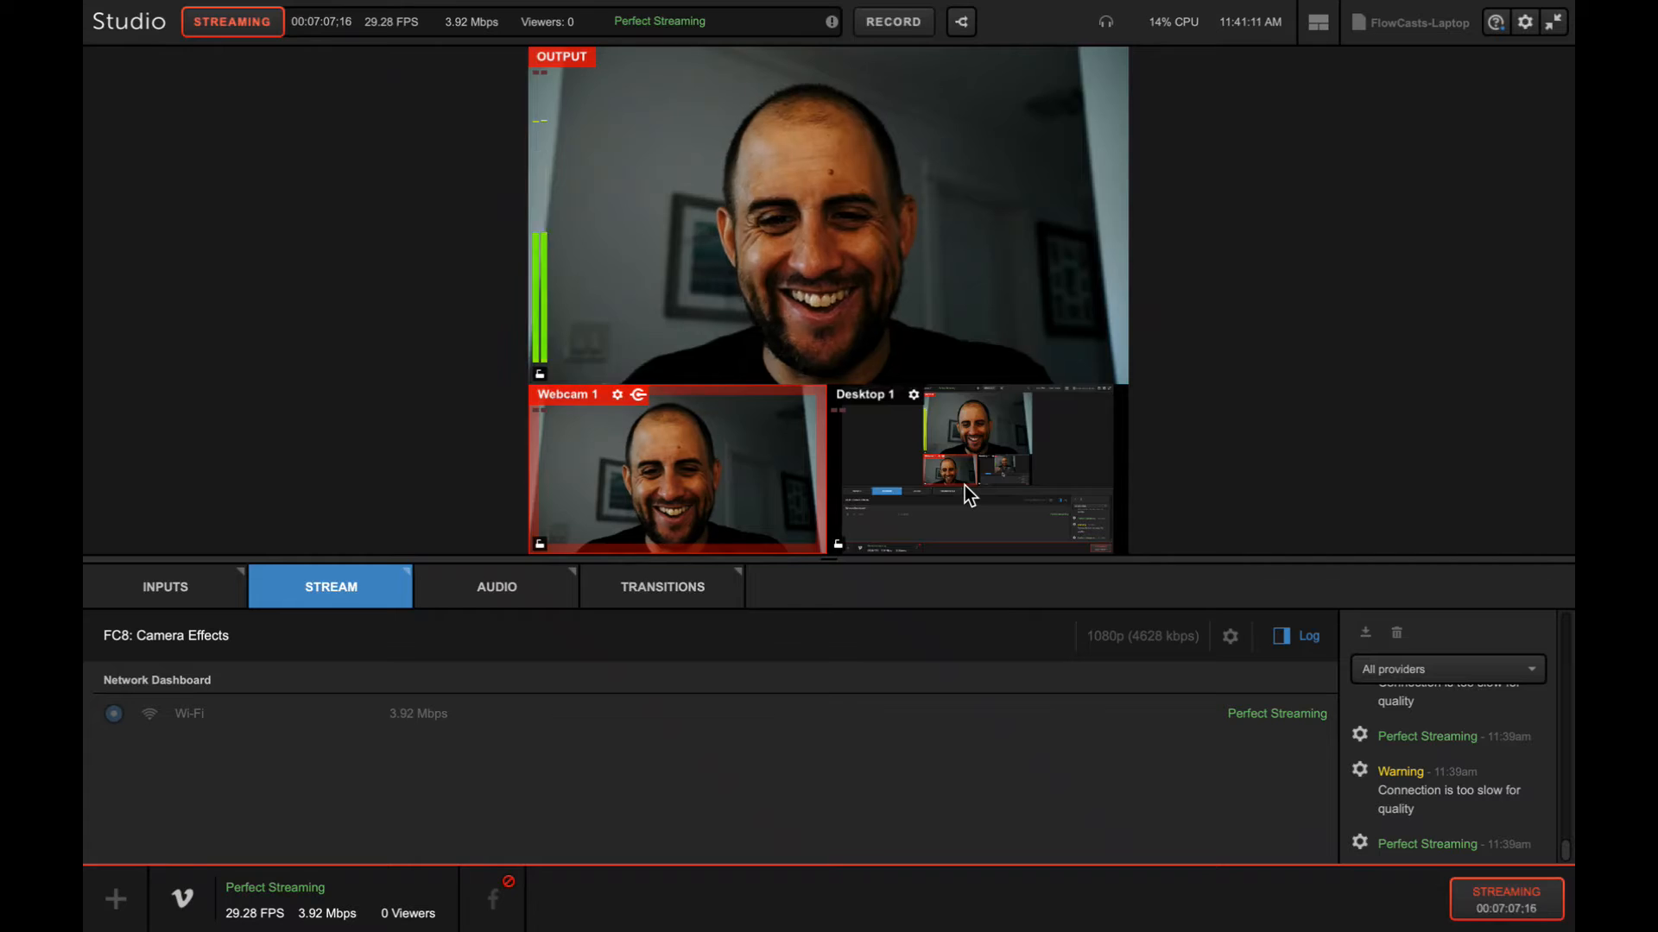
{"action": "left_click", "coordinate": [965, 486]}
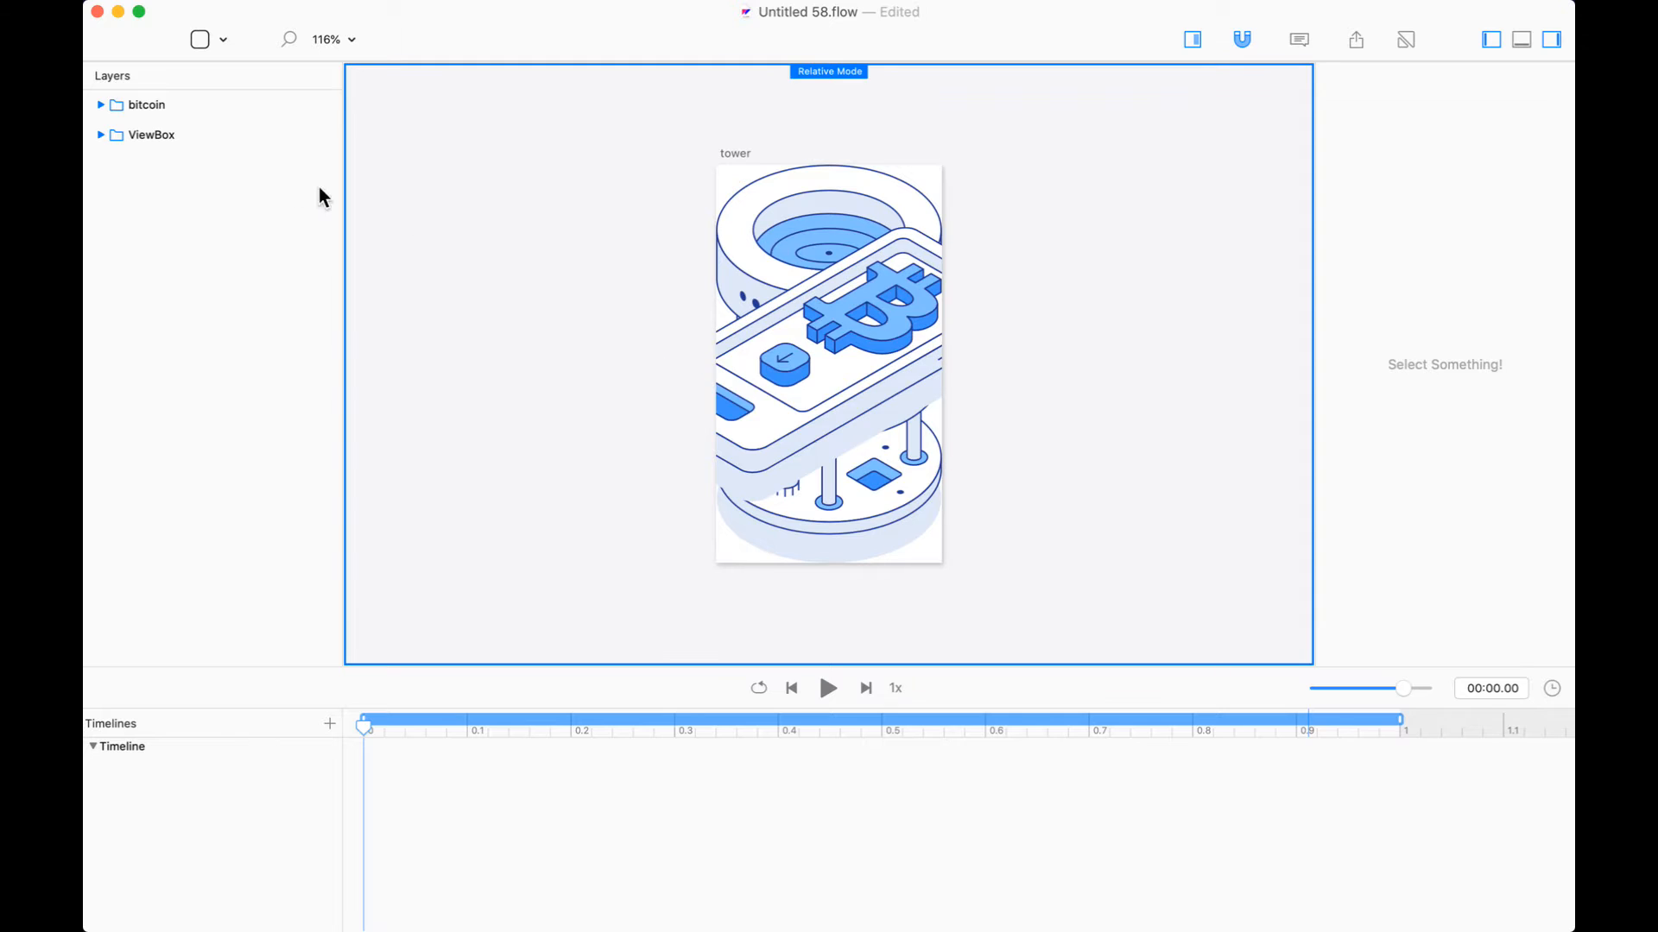
Rename the ViewBox layer group to tower, collapse it and clear the selection
{"action": "left_click", "coordinate": [152, 137]}
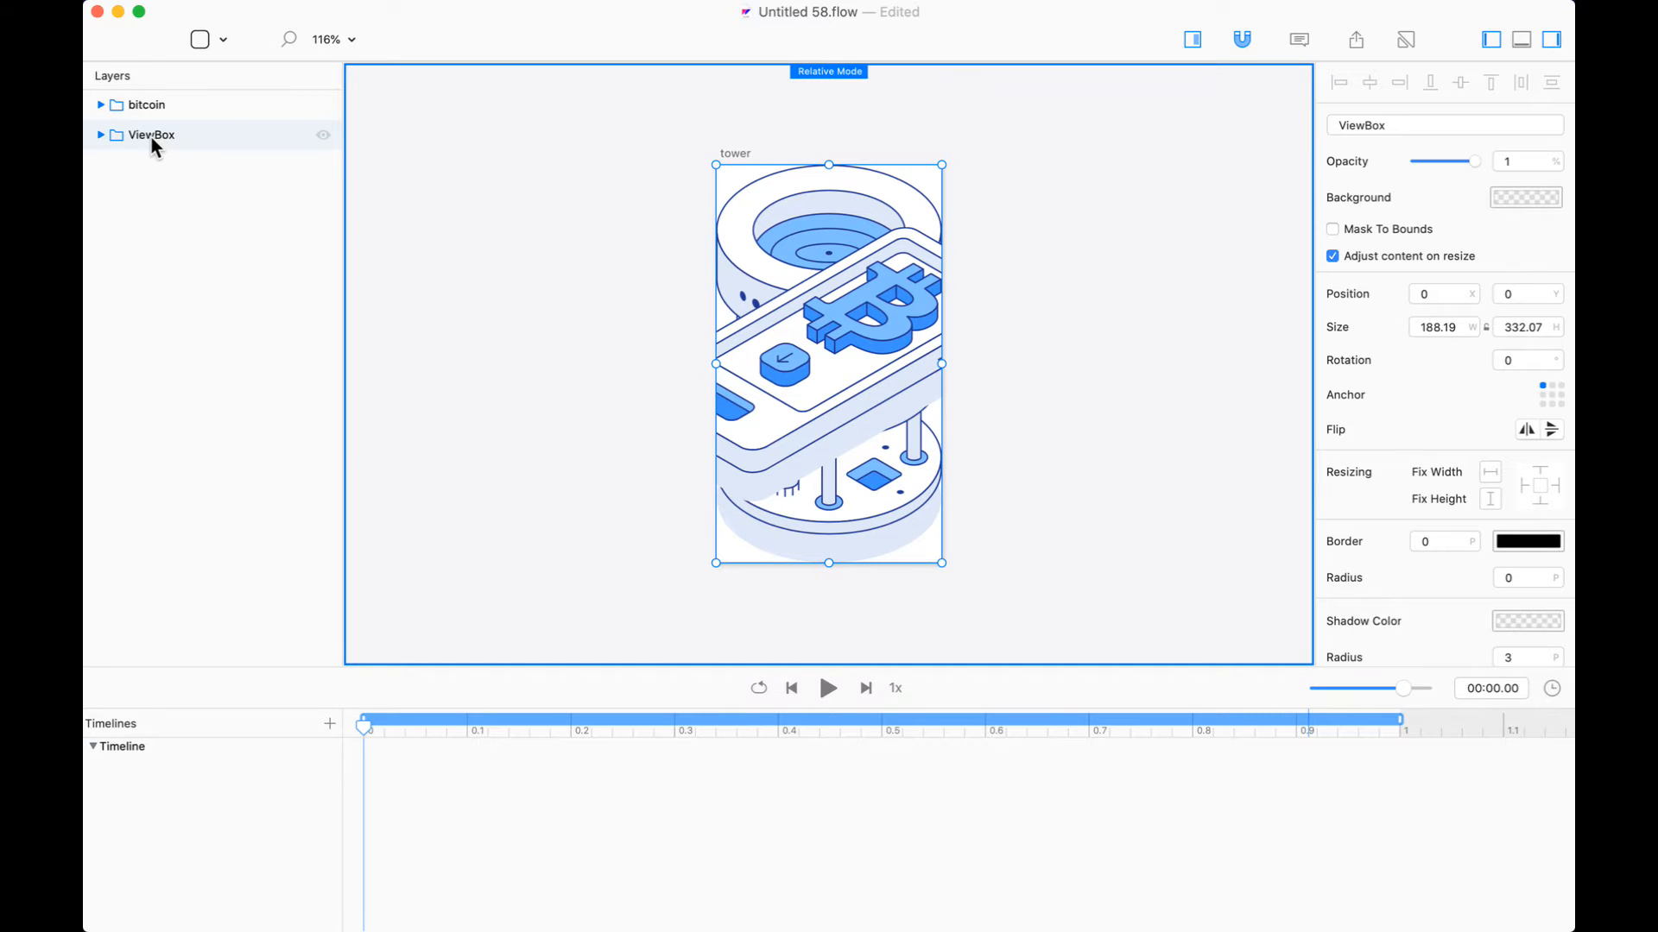
{"action": "left_click", "coordinate": [100, 135]}
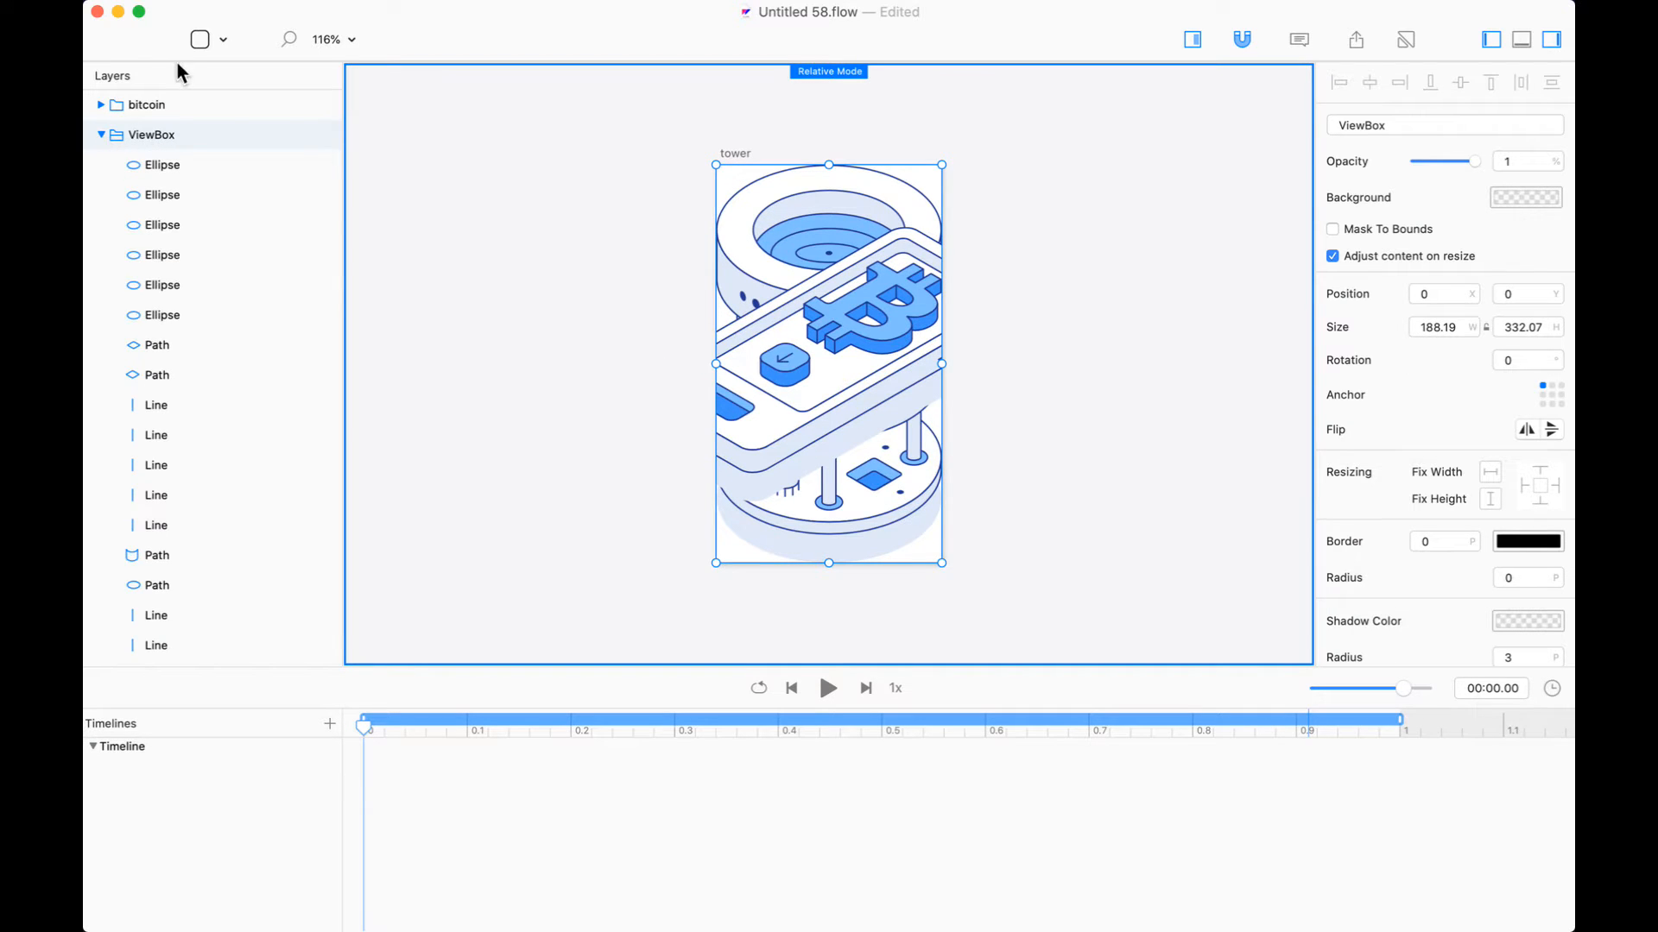
{"action": "double_click", "coordinate": [165, 134]}
{"action": "type", "text": "tower"}
{"action": "key", "text": "Return"}
{"action": "left_click", "coordinate": [101, 134]}
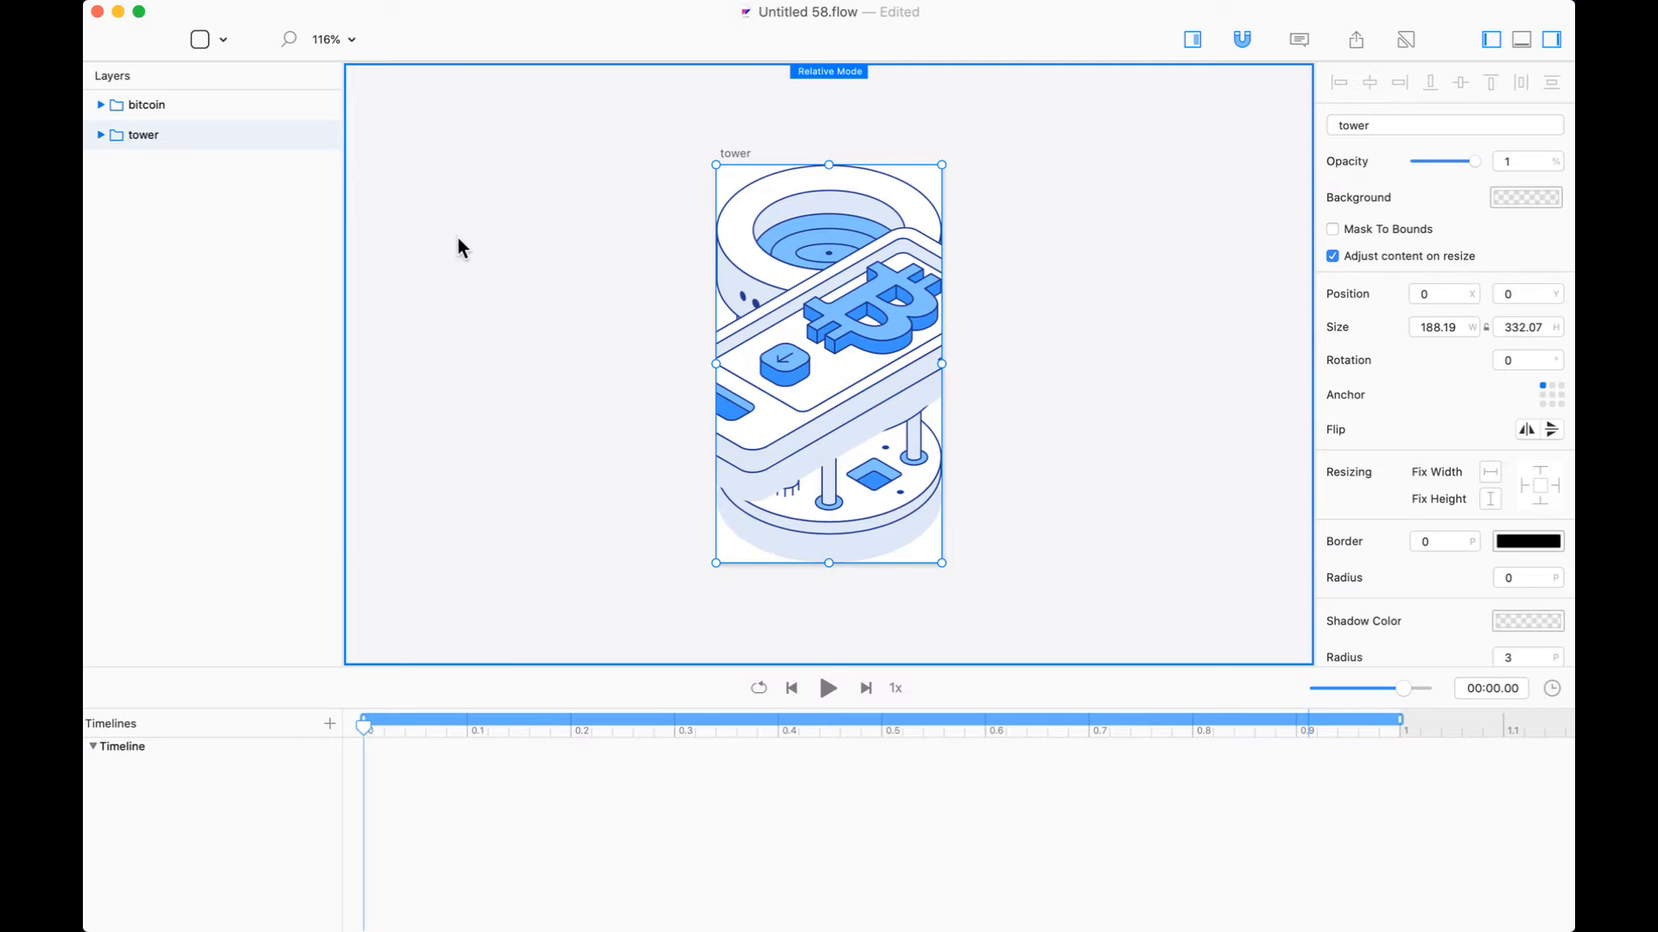
{"action": "left_click", "coordinate": [536, 252]}
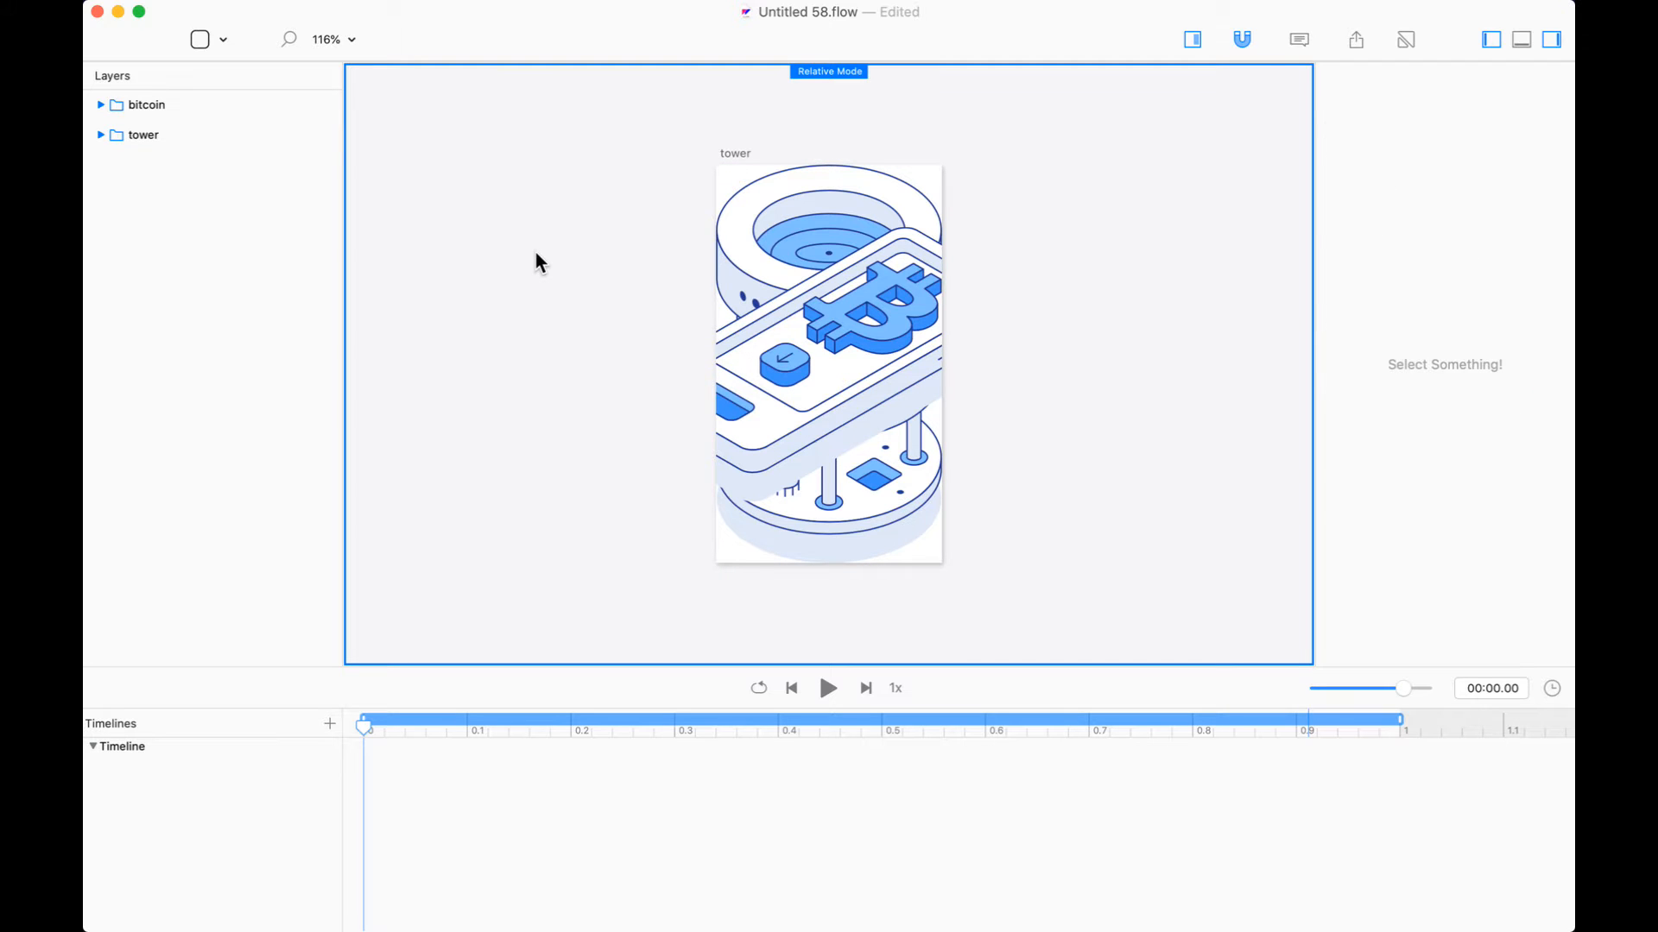
Import the image mainImage_blue-light.jpg from the Desktop onto the tower artboard
{"action": "key", "text": "i"}
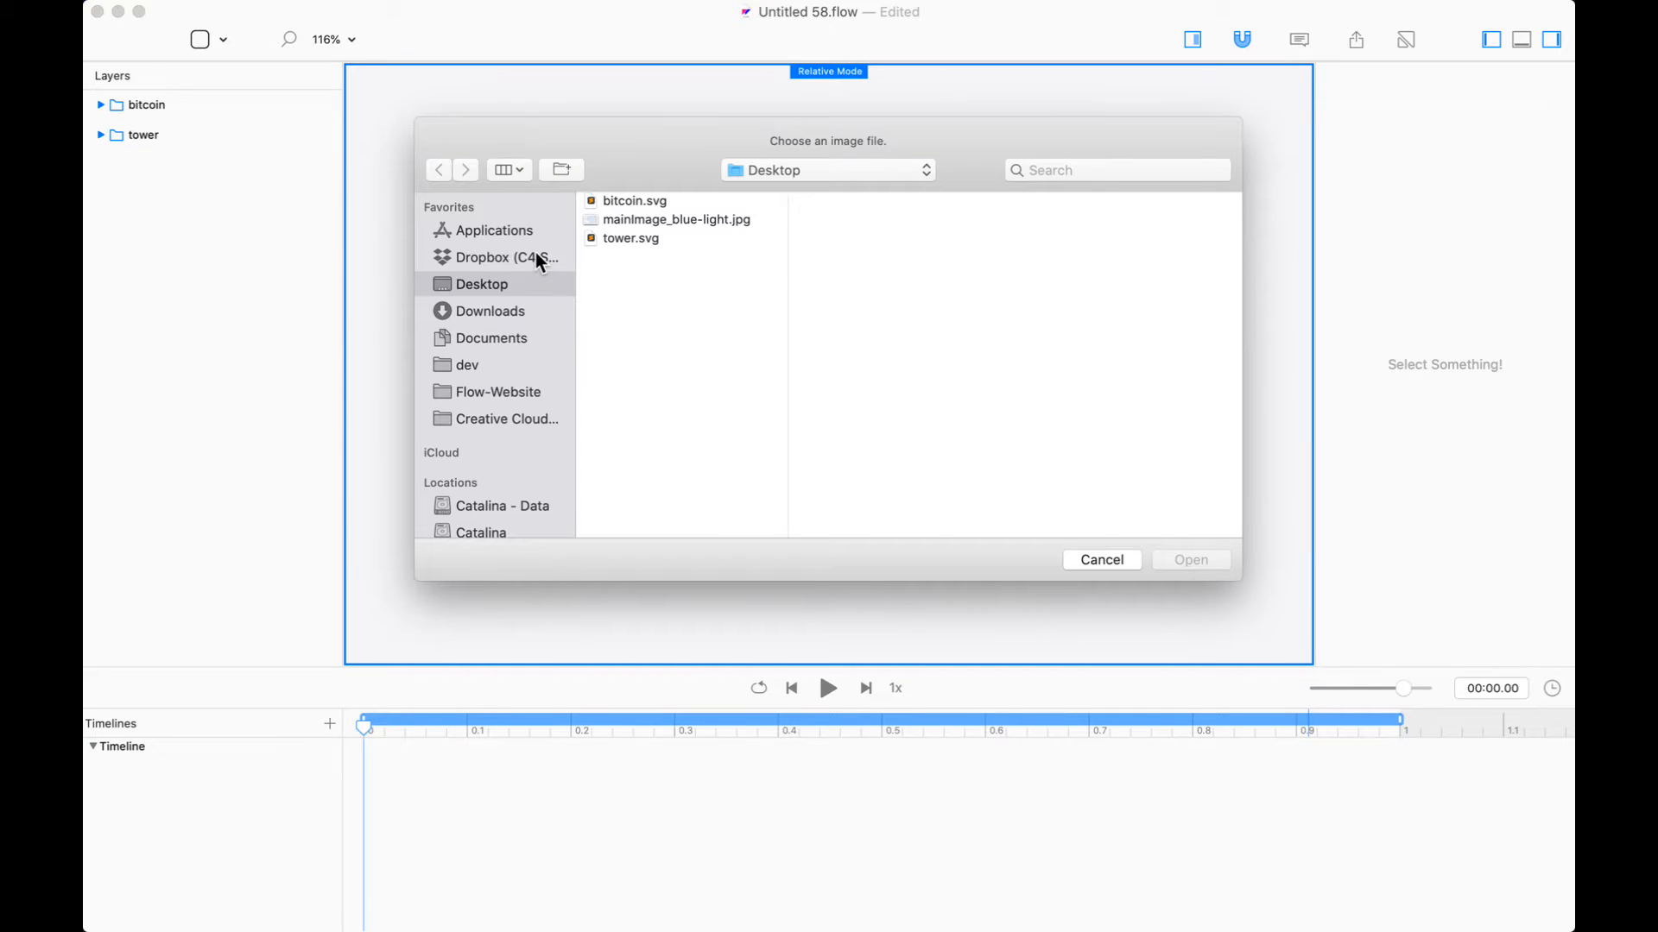
{"action": "left_click", "coordinate": [643, 221]}
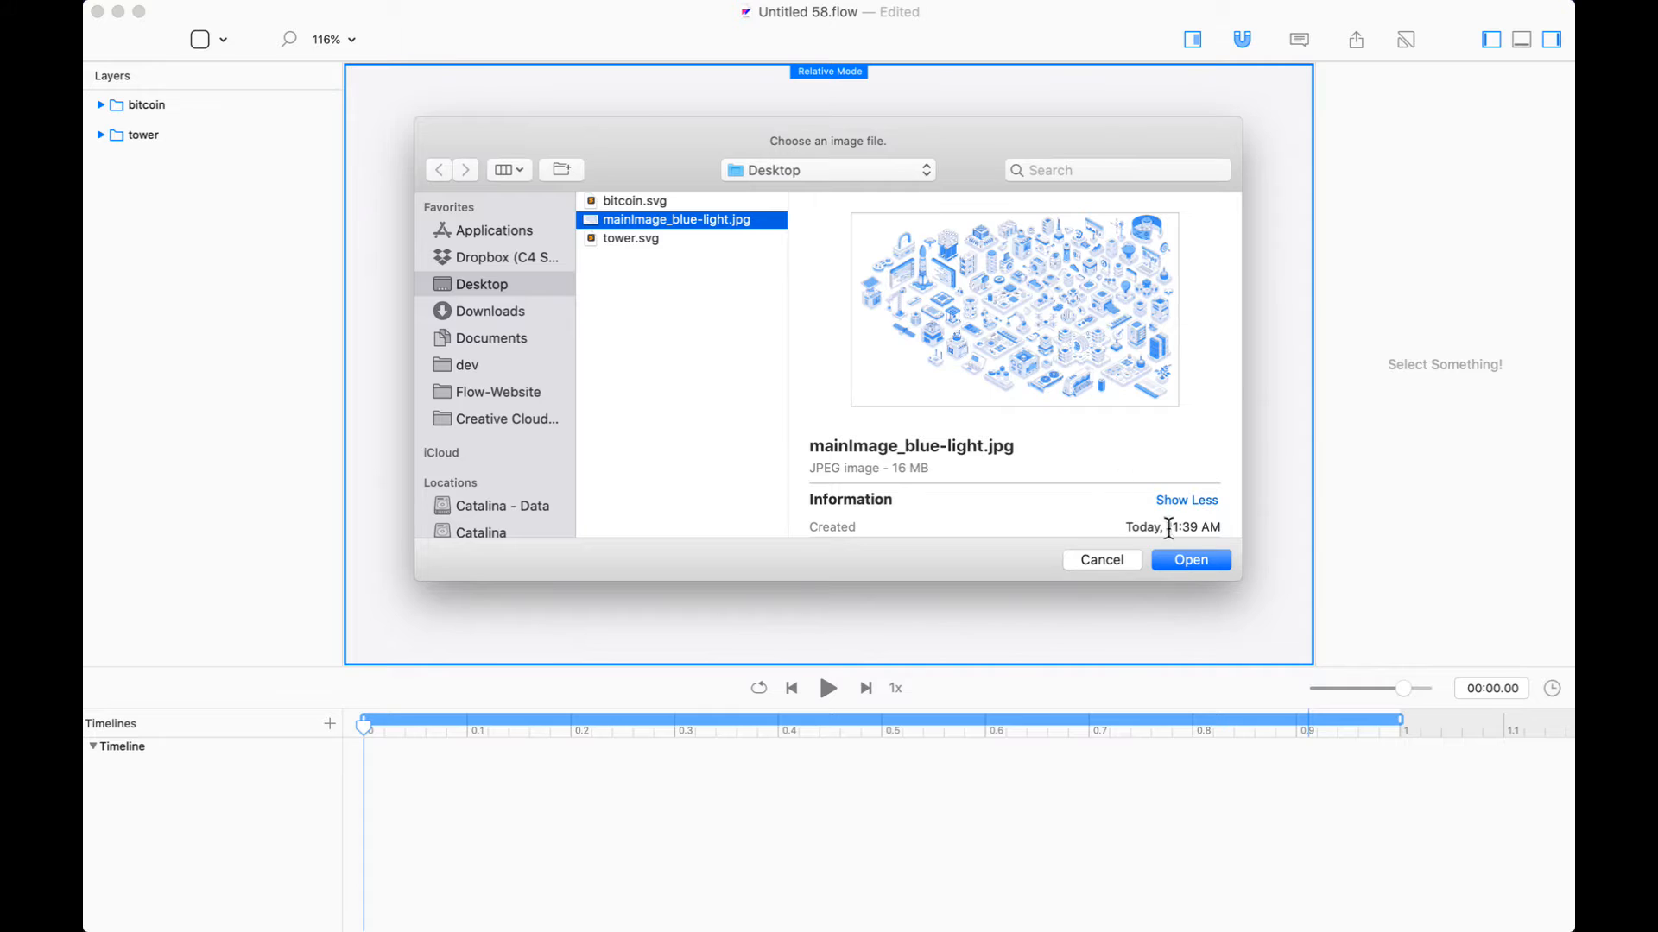
{"action": "left_click", "coordinate": [1191, 560]}
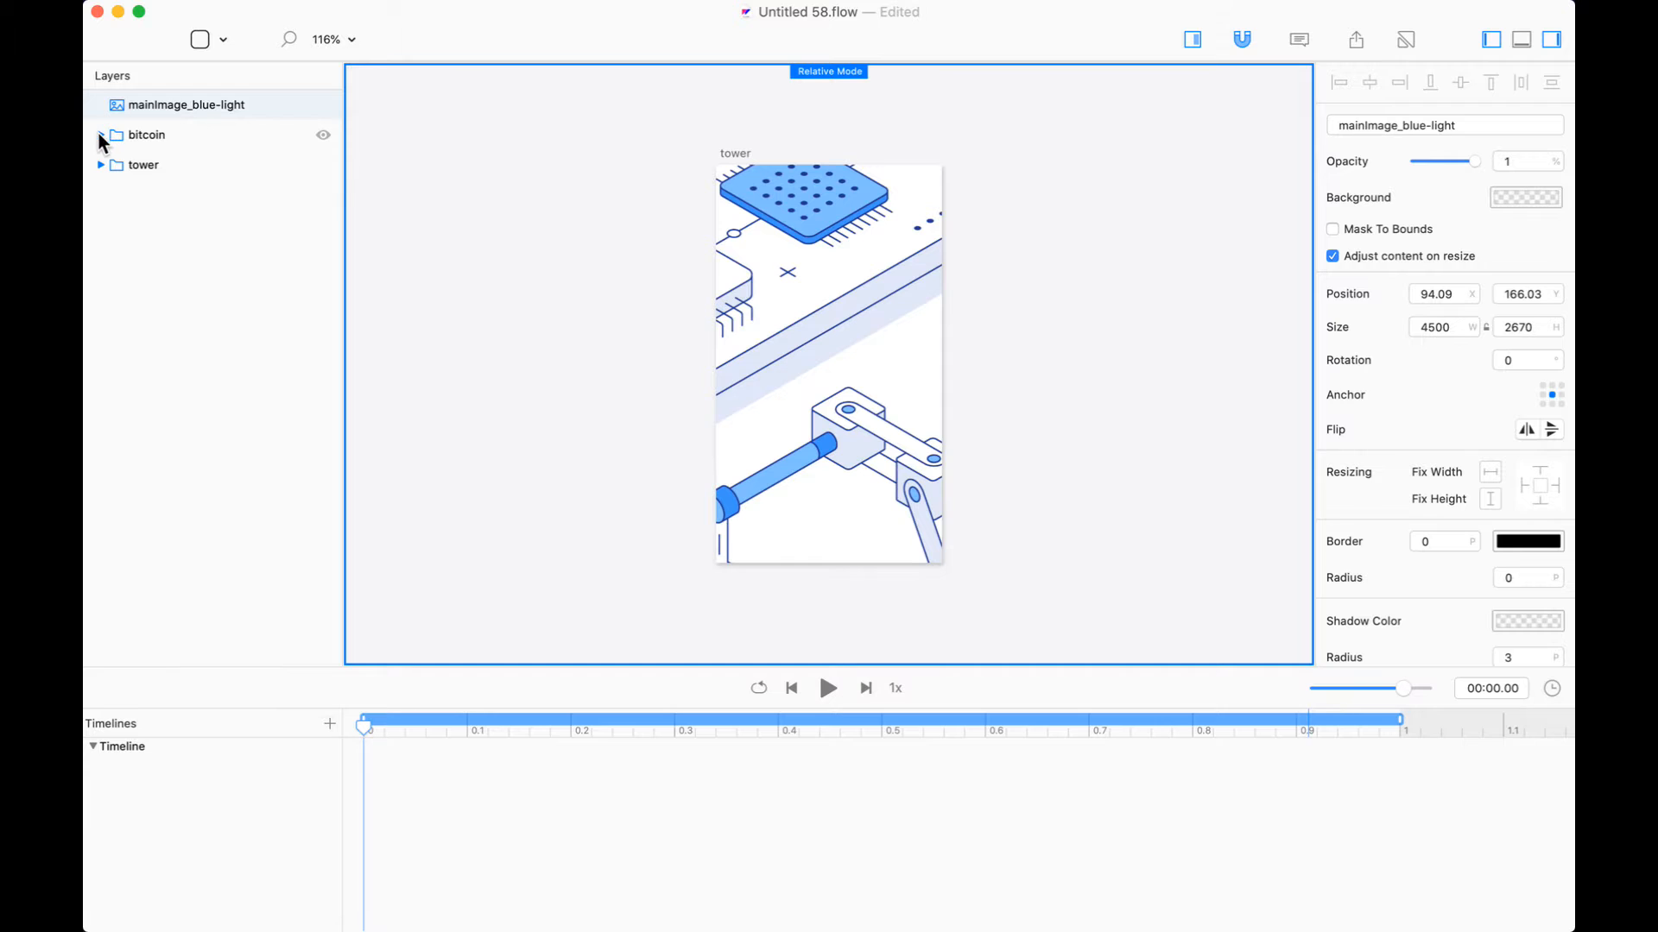
Move the mainImage_blue-light layer beneath the bitcoin and tower groups in the layer order
{"action": "left_click", "coordinate": [196, 163]}
{"action": "left_click", "coordinate": [284, 103]}
{"action": "left_click_drag", "start_coordinate": [262, 103], "coordinate": [200, 204]}
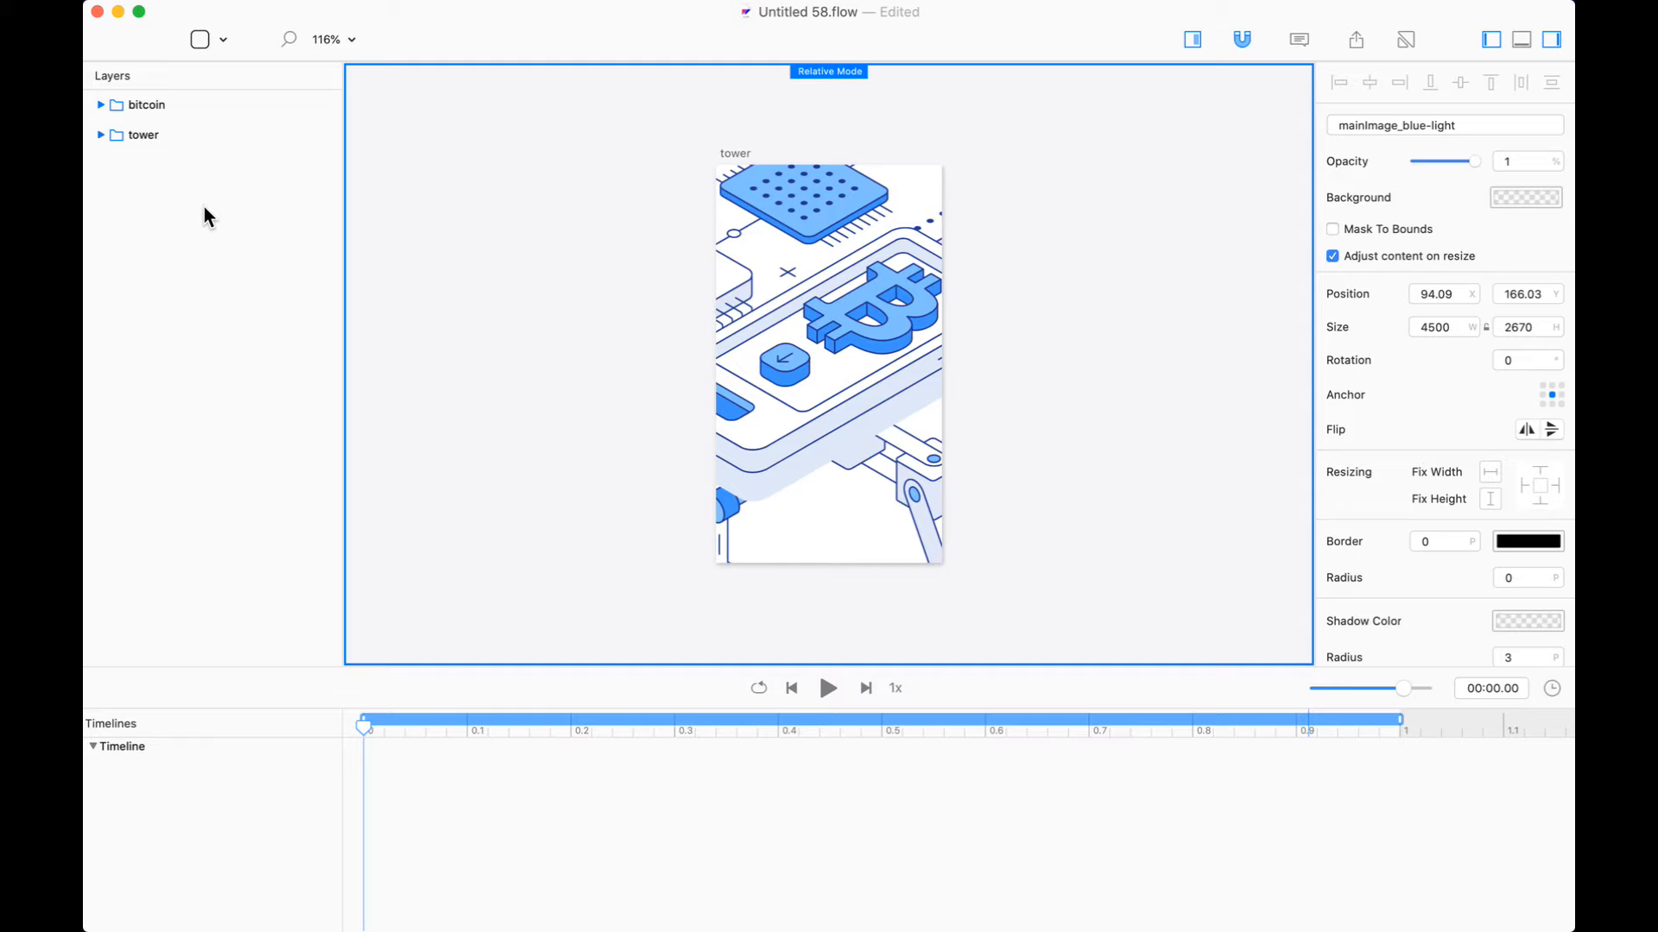
{"action": "key", "text": "super+z"}
{"action": "left_click_drag", "start_coordinate": [122, 104], "coordinate": [96, 183]}
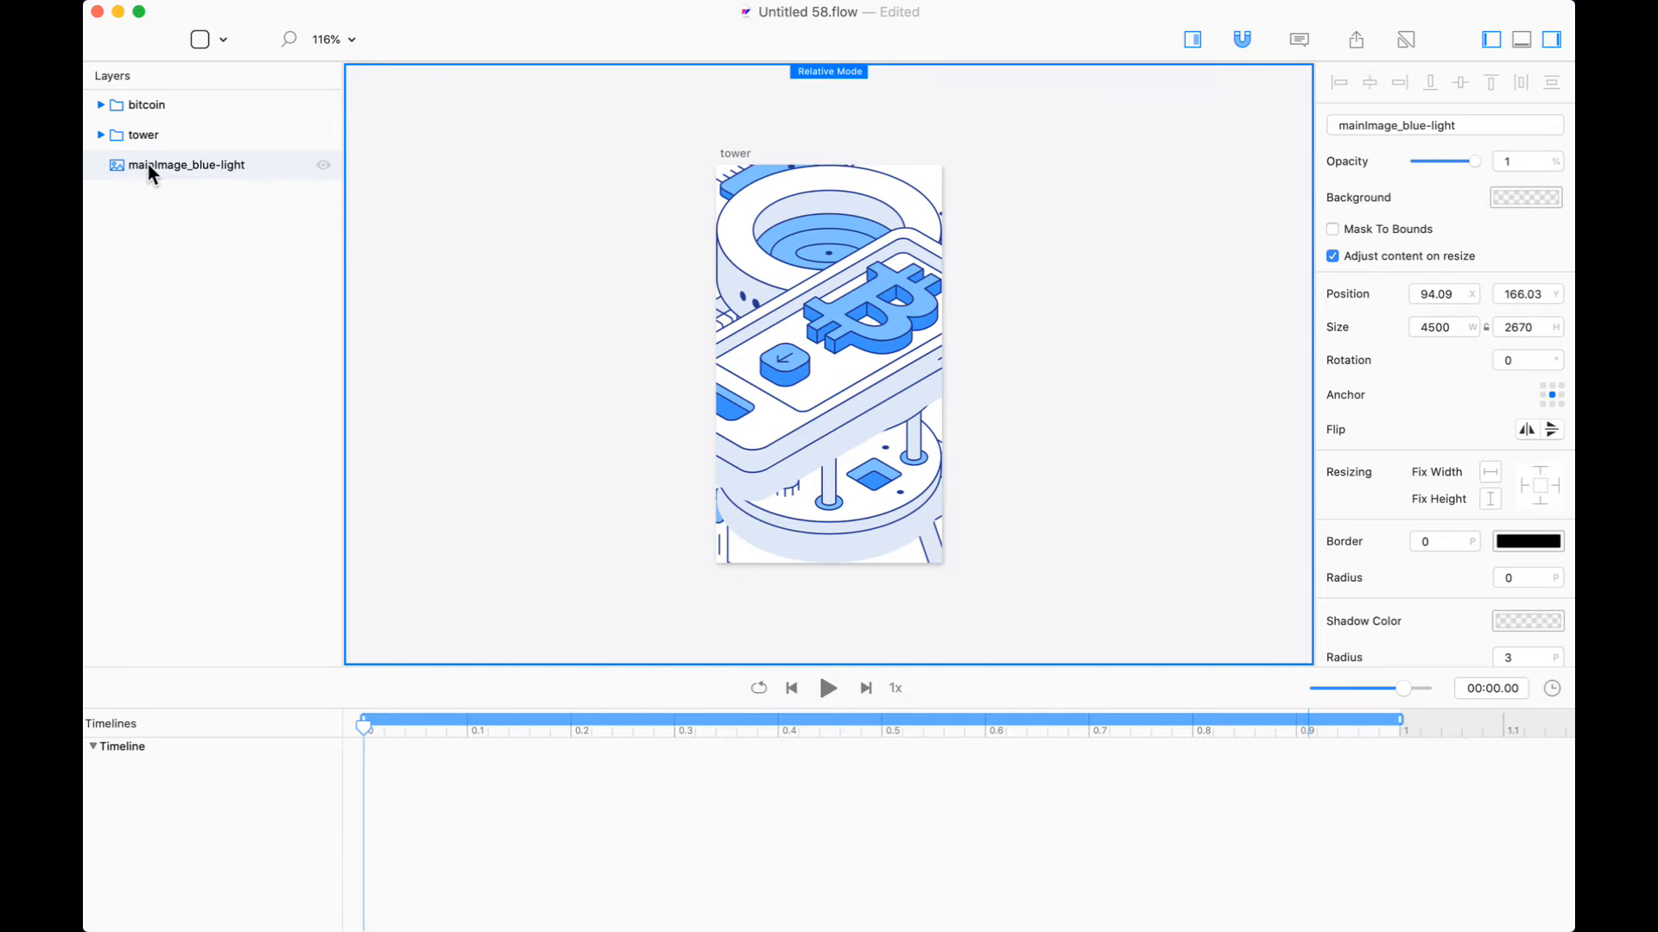
Hide the tower and bitcoin layers and put the document window into full-screen mode
{"action": "left_click", "coordinate": [323, 135]}
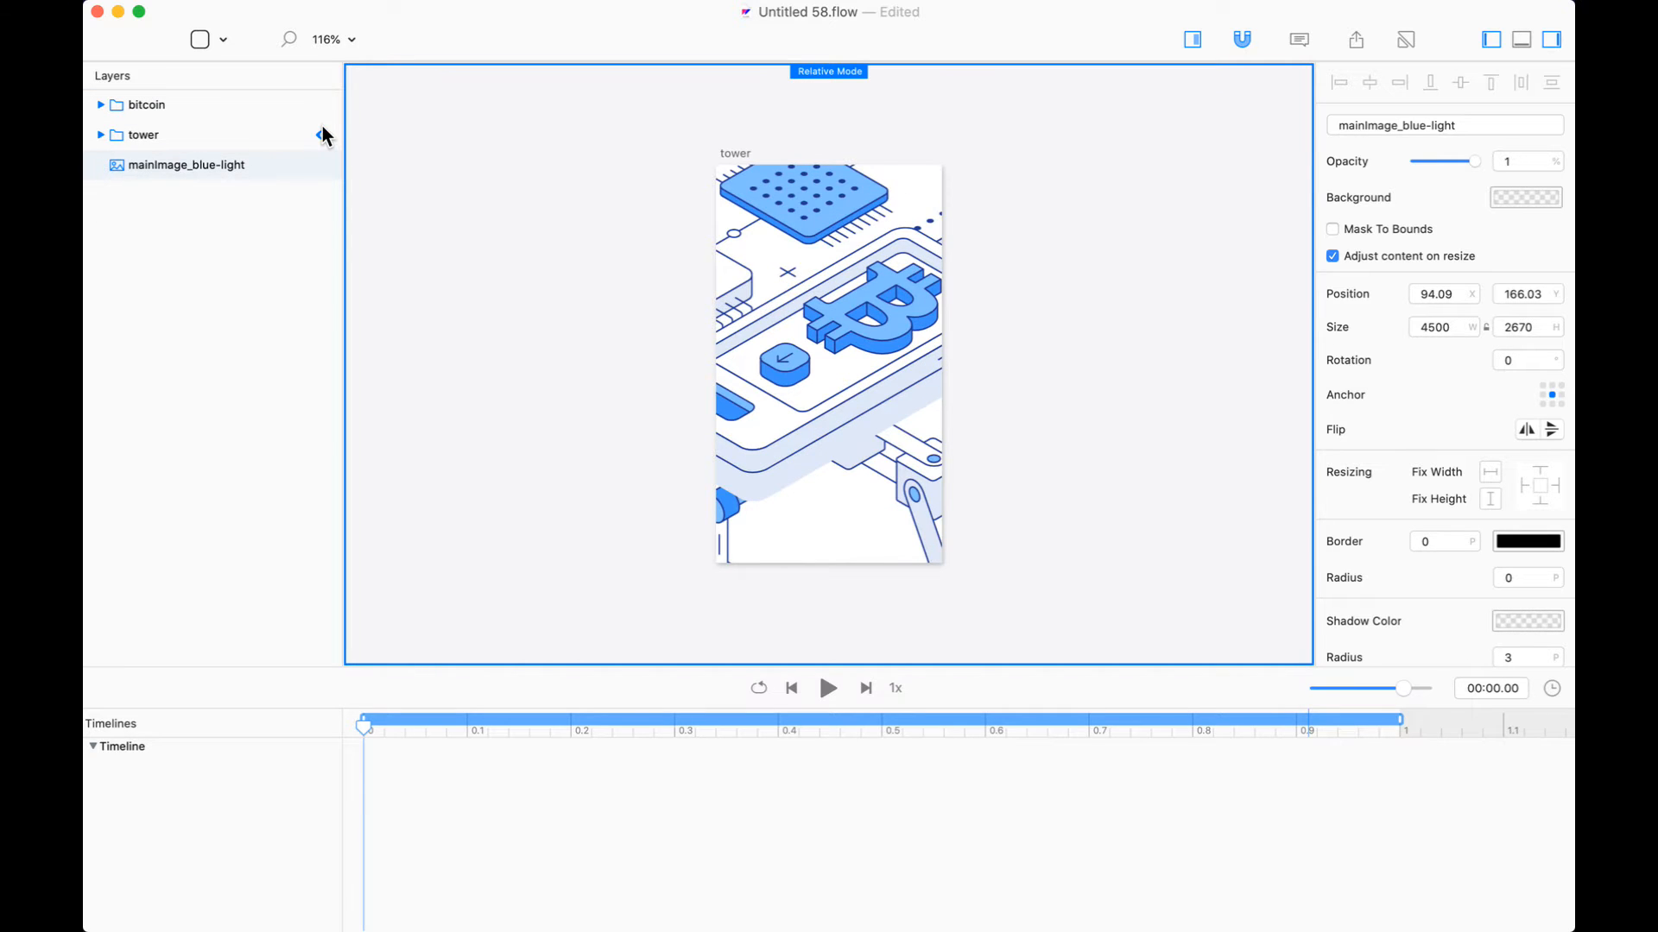
{"action": "left_click", "coordinate": [323, 135]}
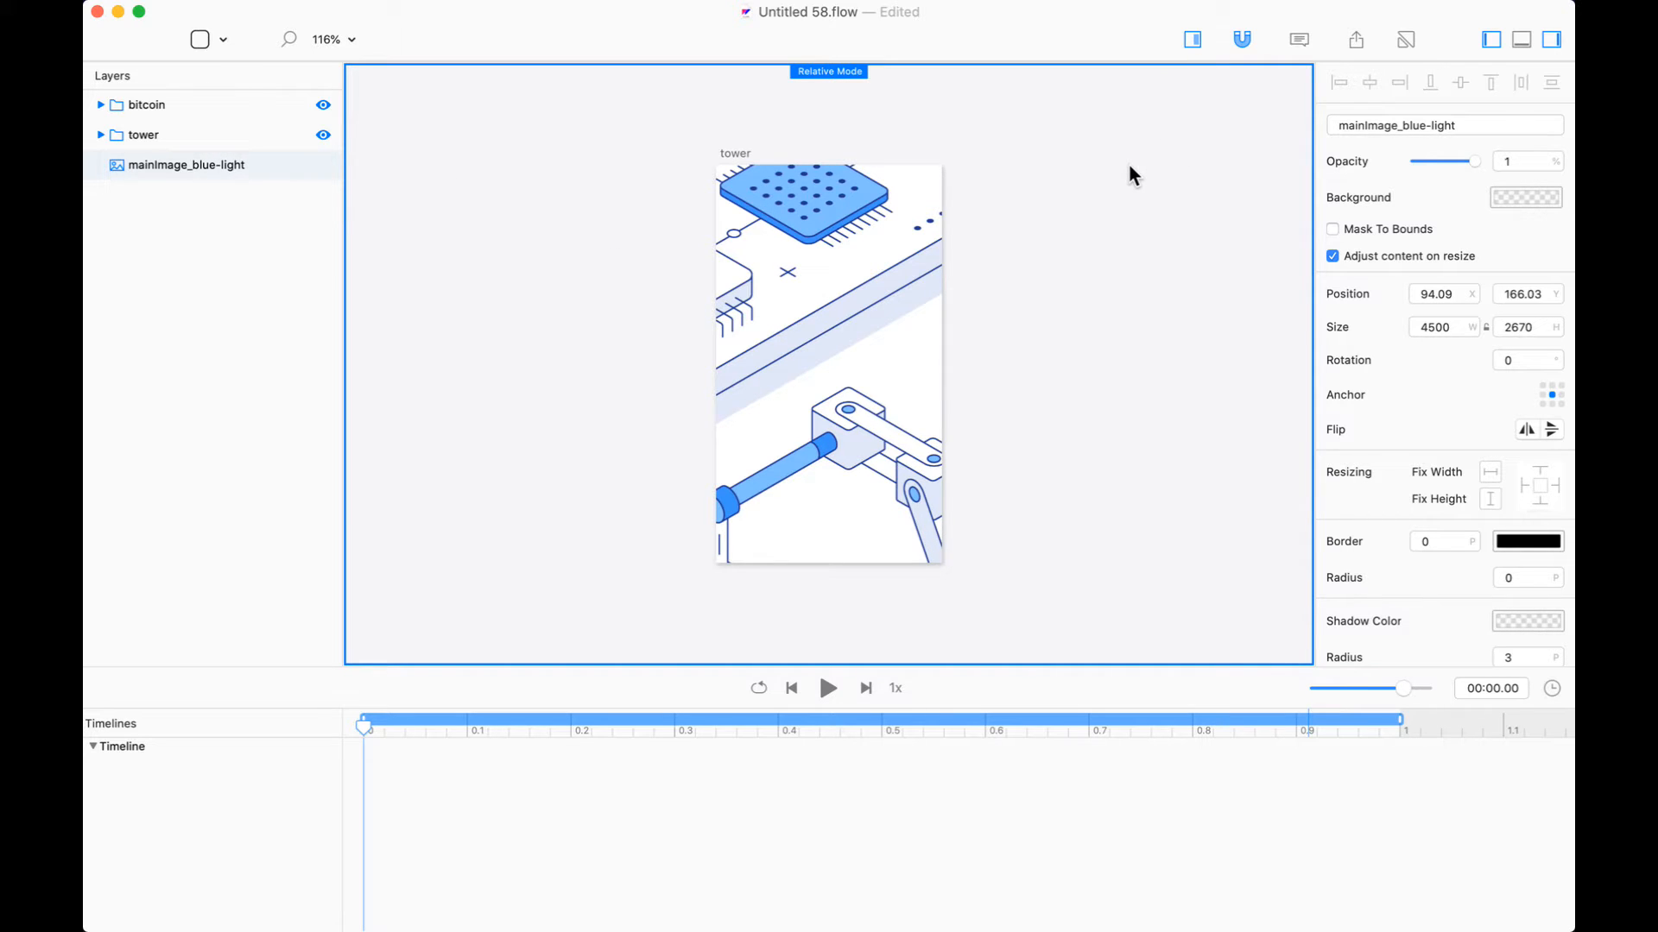
{"action": "key", "text": "super+minus"}
{"action": "key", "text": "super+minus"}
{"action": "key", "text": "super+minus"}
{"action": "key", "text": "super+plus"}
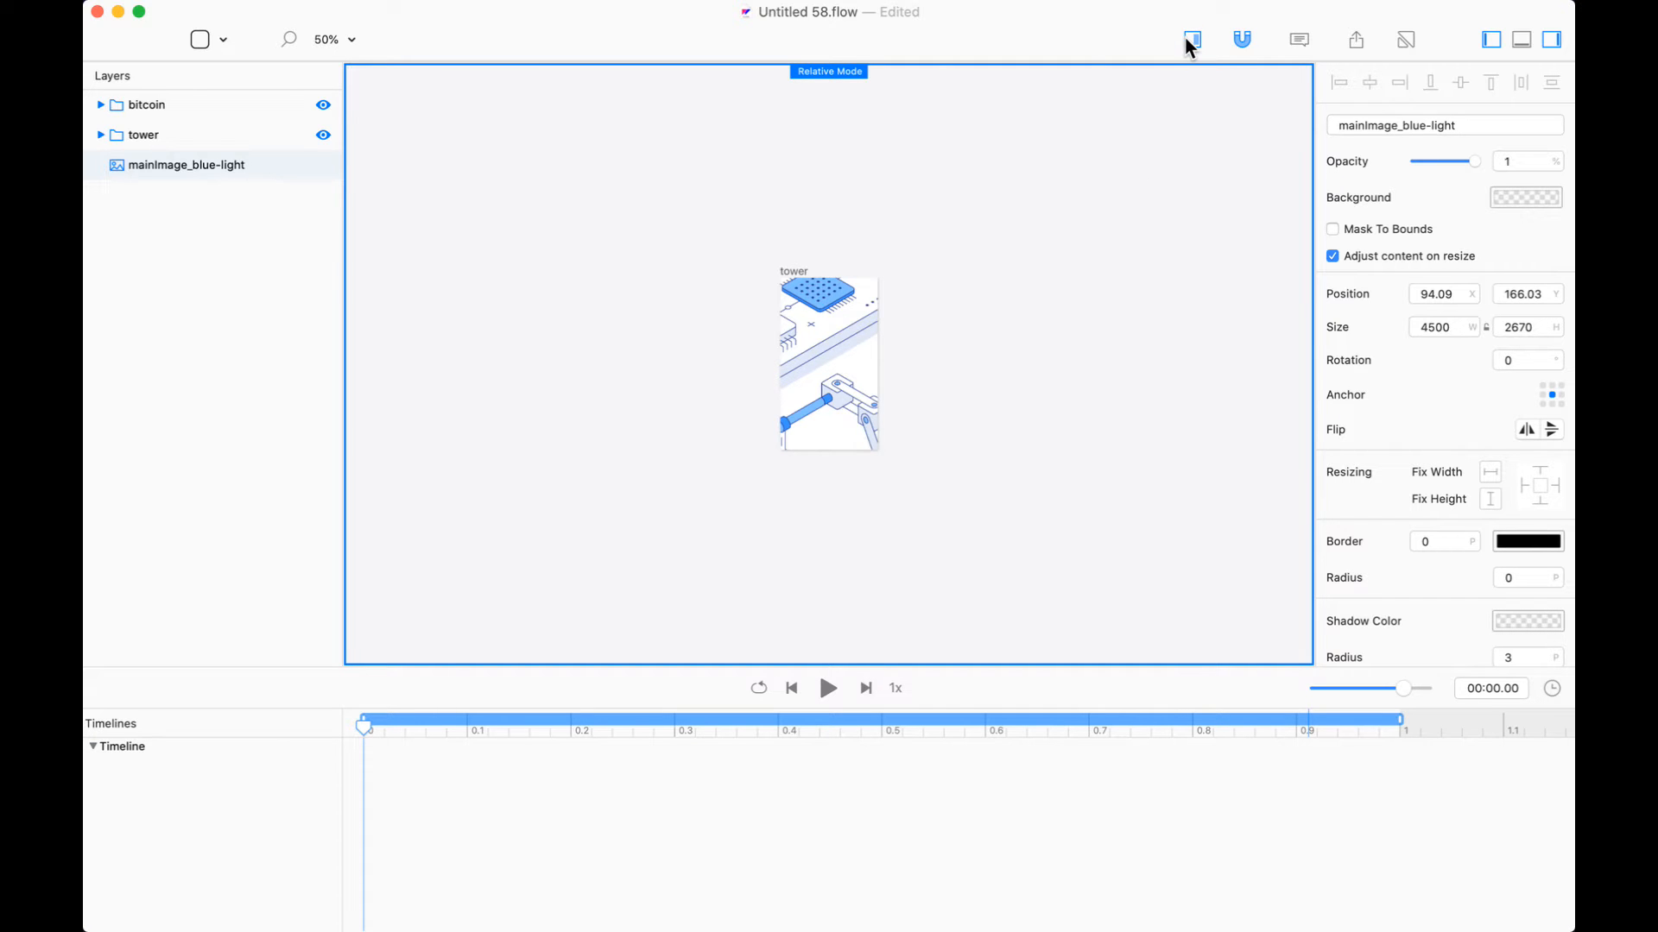
{"action": "left_click", "coordinate": [139, 11]}
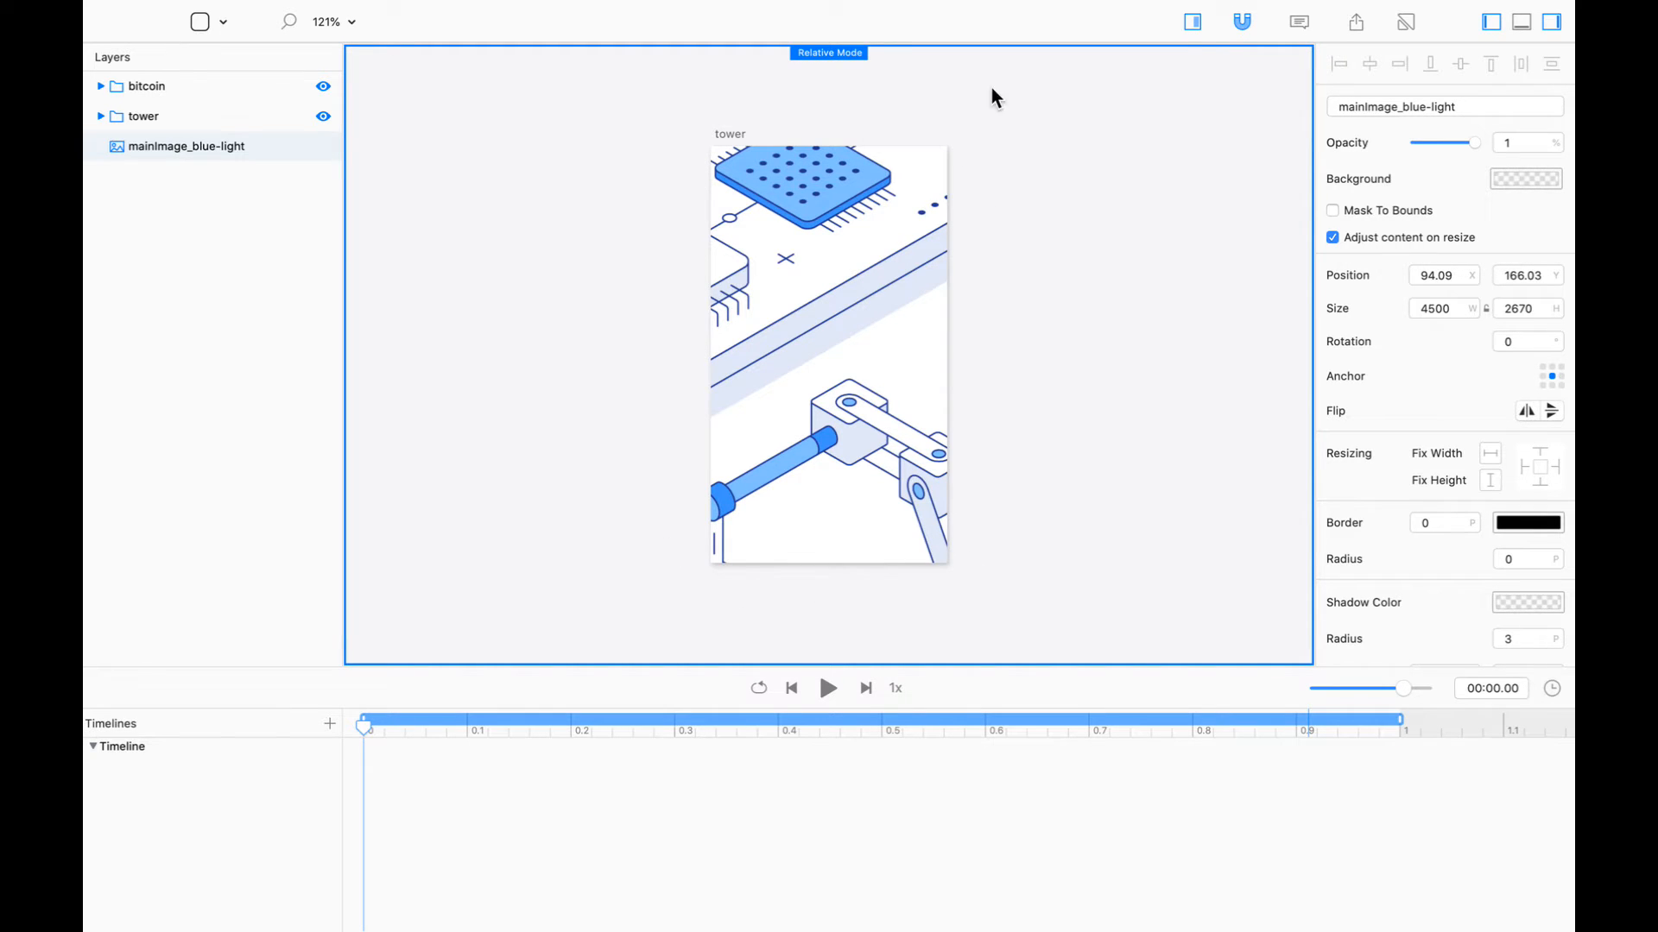
Turn off artboard clipping to view the whole mainImage_blue-light image at 25% zoom, and turn clipping back on
{"action": "left_click", "coordinate": [1196, 28]}
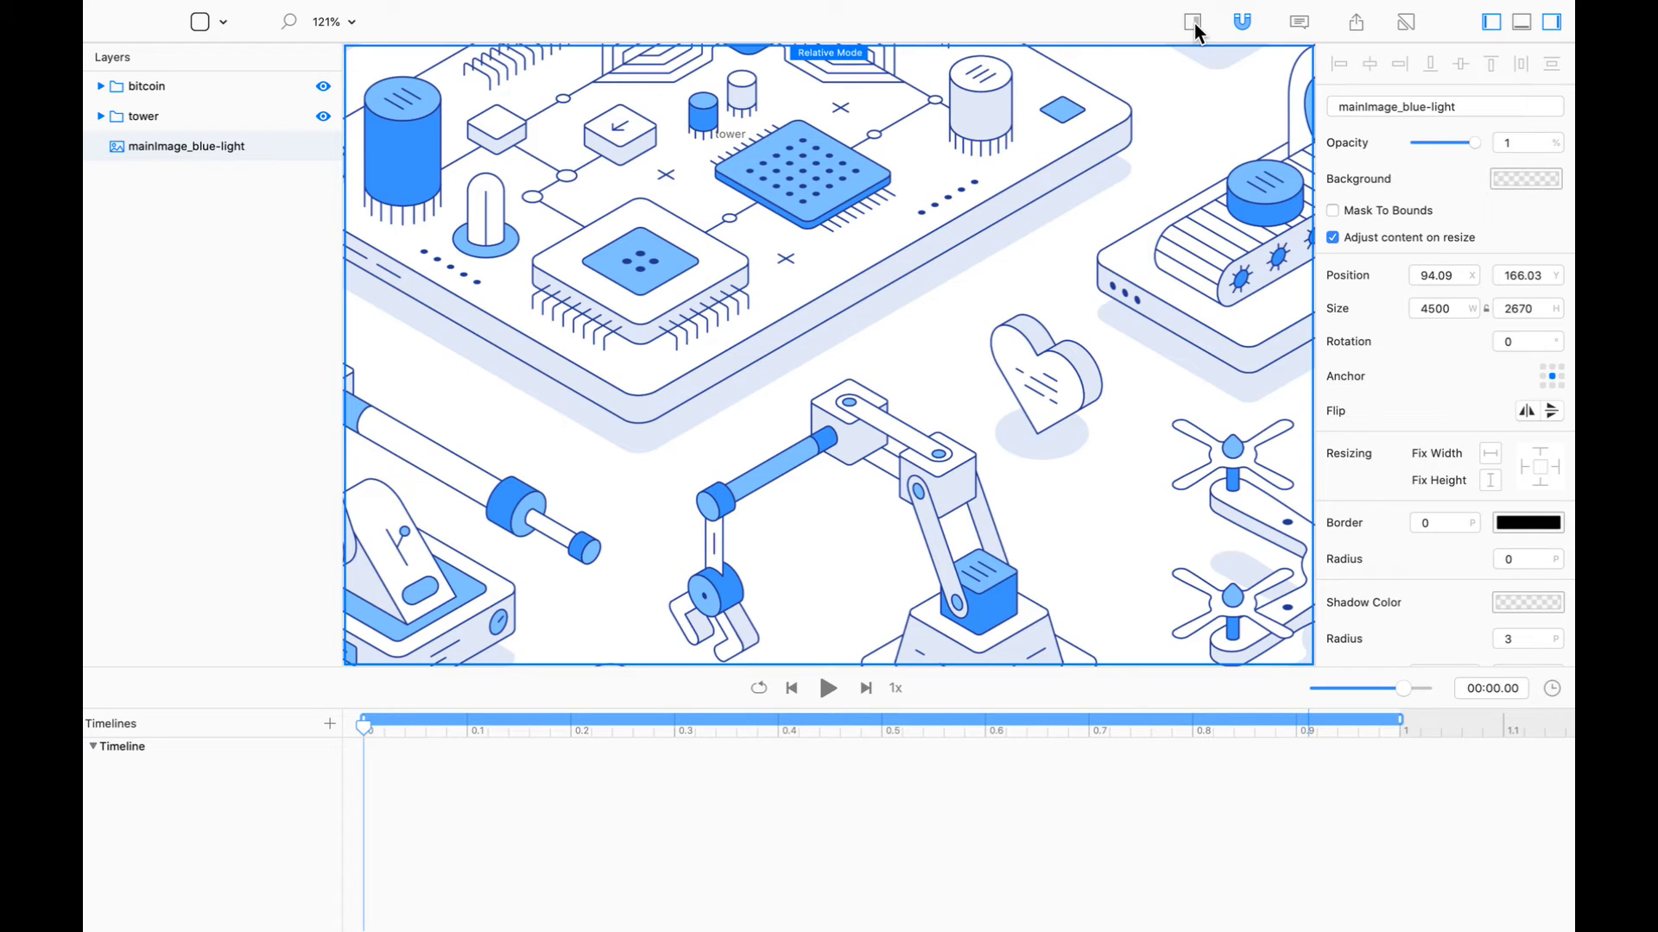
{"action": "key", "text": "super+minus"}
{"action": "key", "text": "super+minus"}
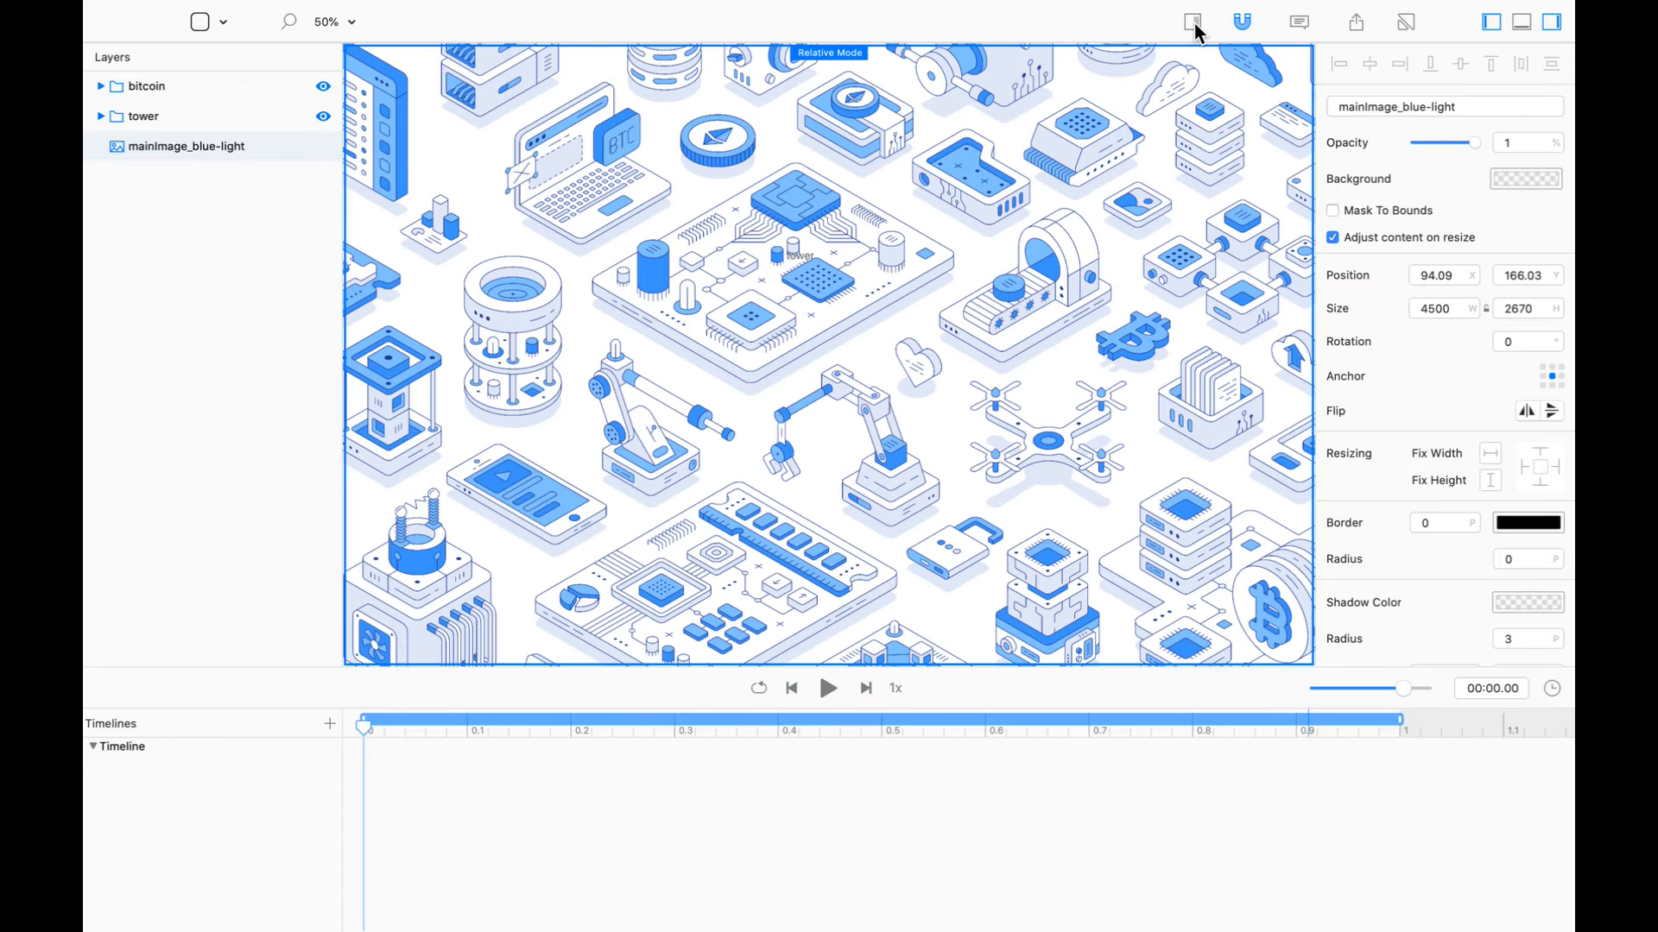
{"action": "key", "text": "super+minus"}
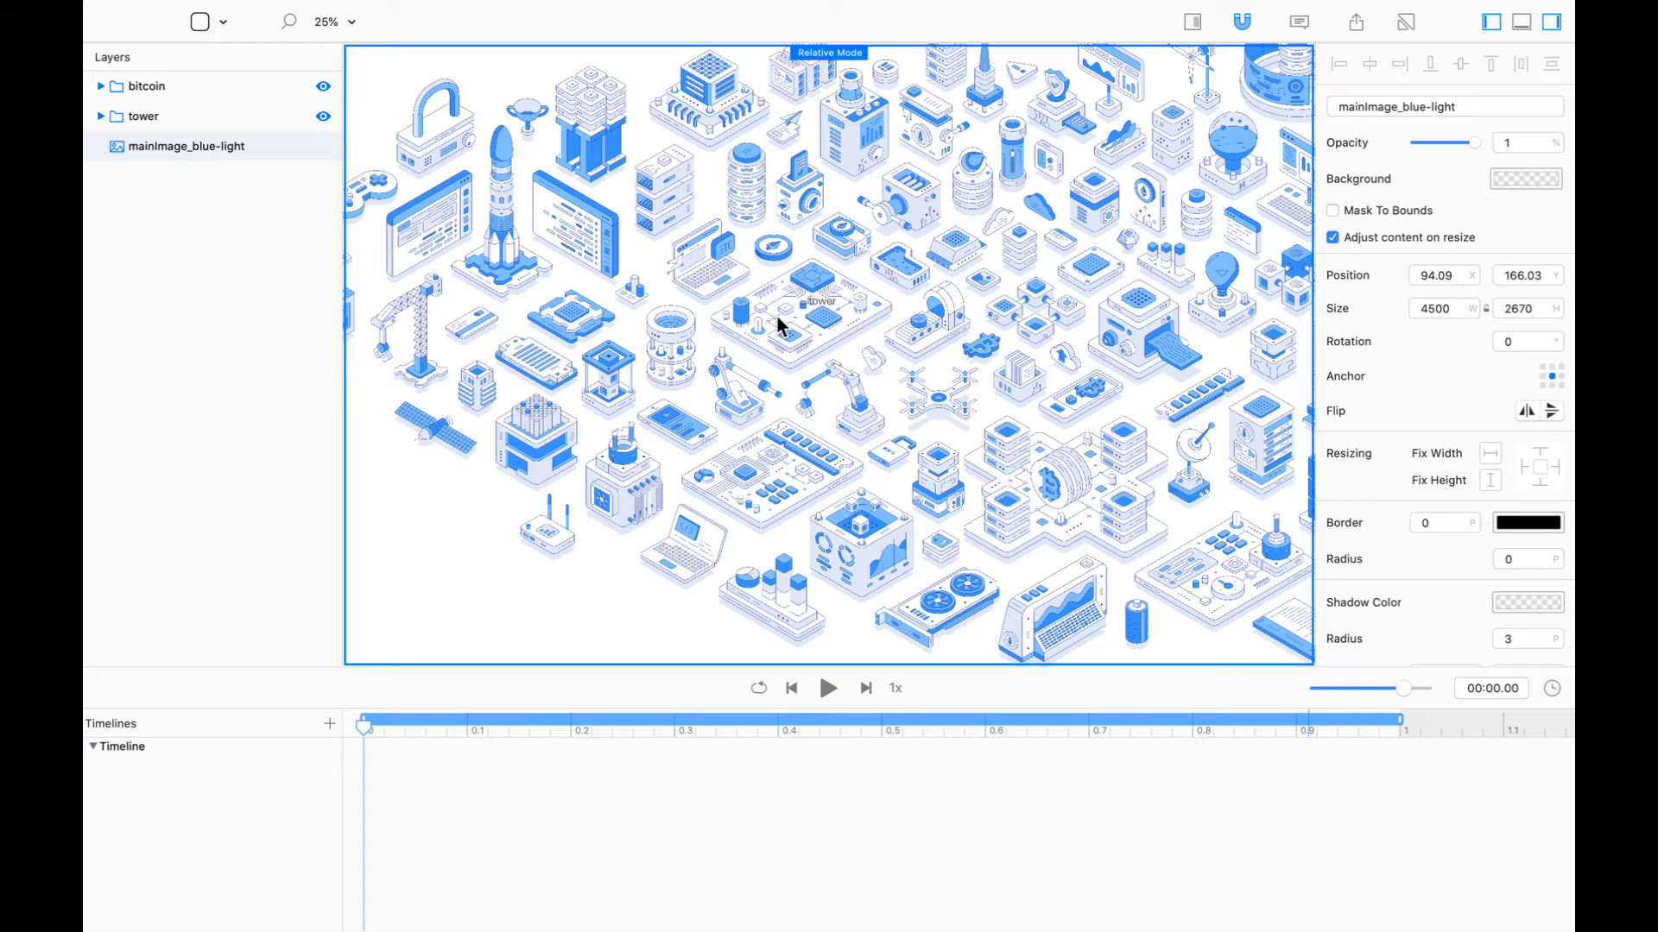
{"action": "left_click", "coordinate": [1195, 26]}
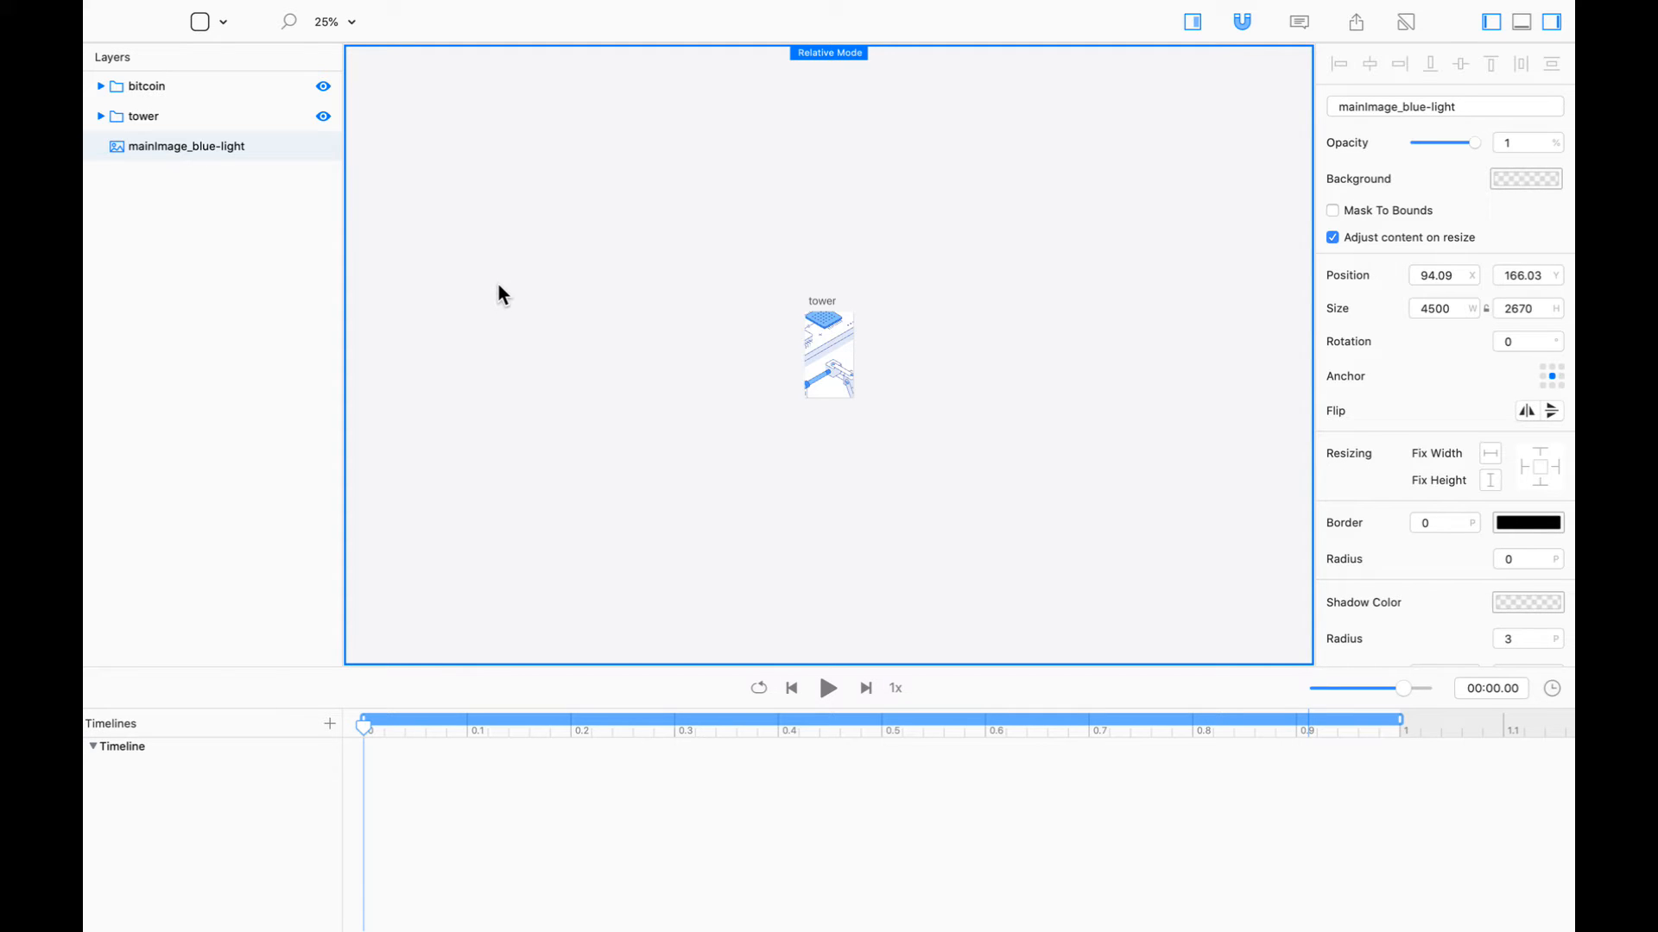
Show the bitcoin layer, hide the mainImage_blue-light image, and briefly toggle the tower layer's visibility
{"action": "left_click", "coordinate": [323, 87]}
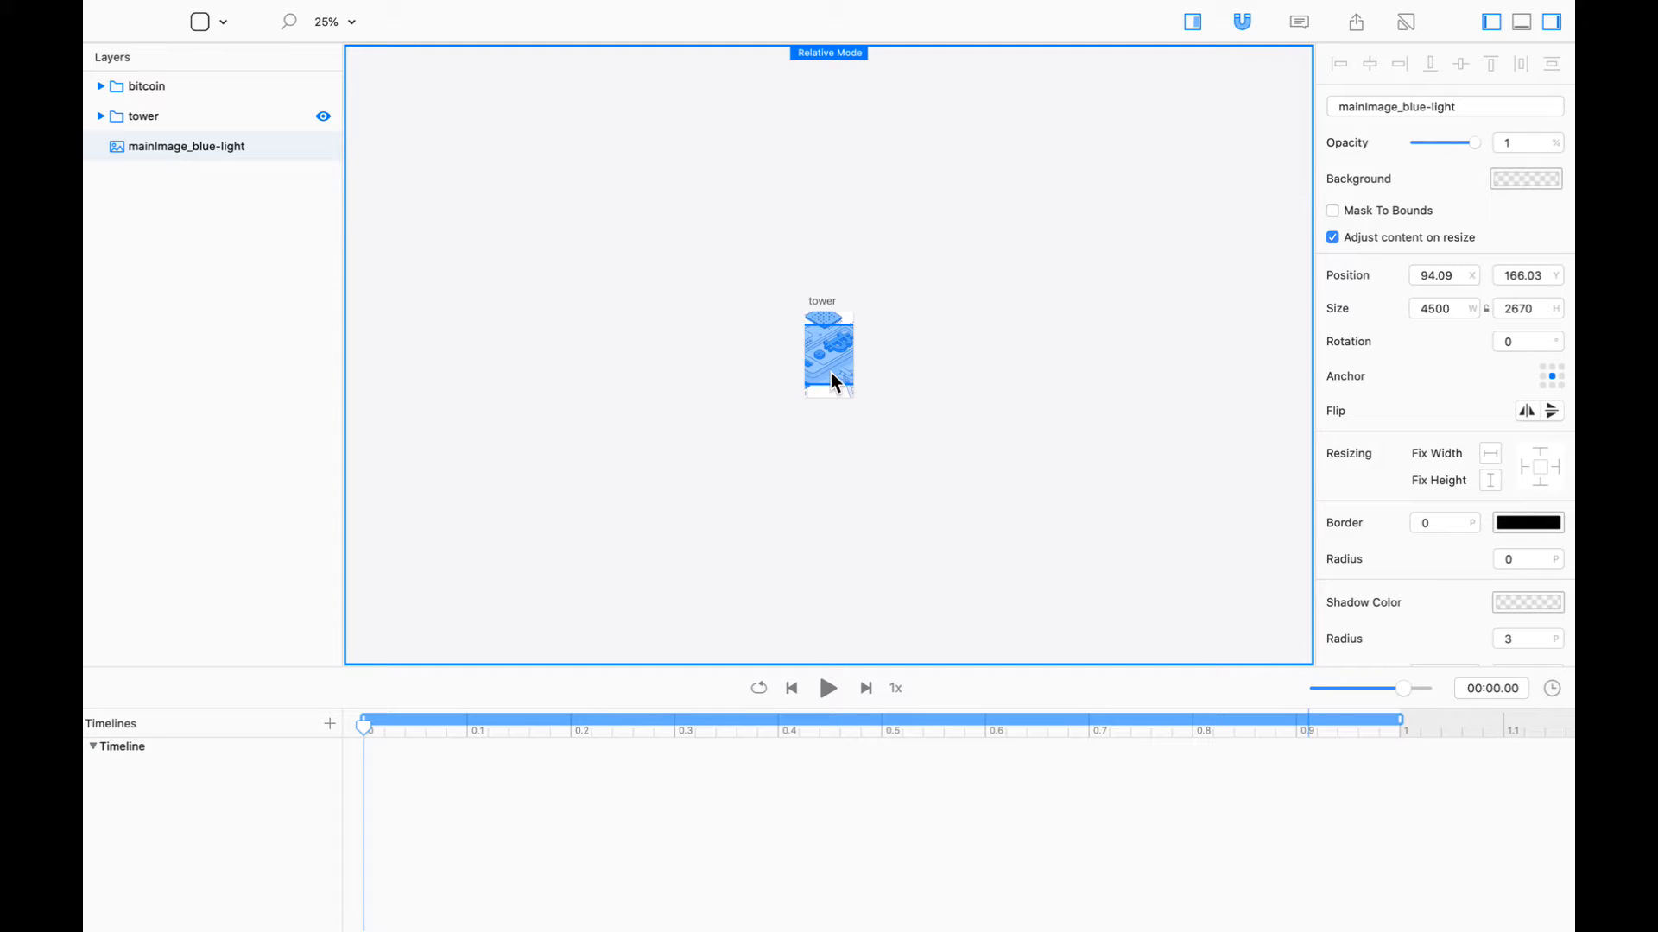
{"action": "left_click", "coordinate": [324, 147]}
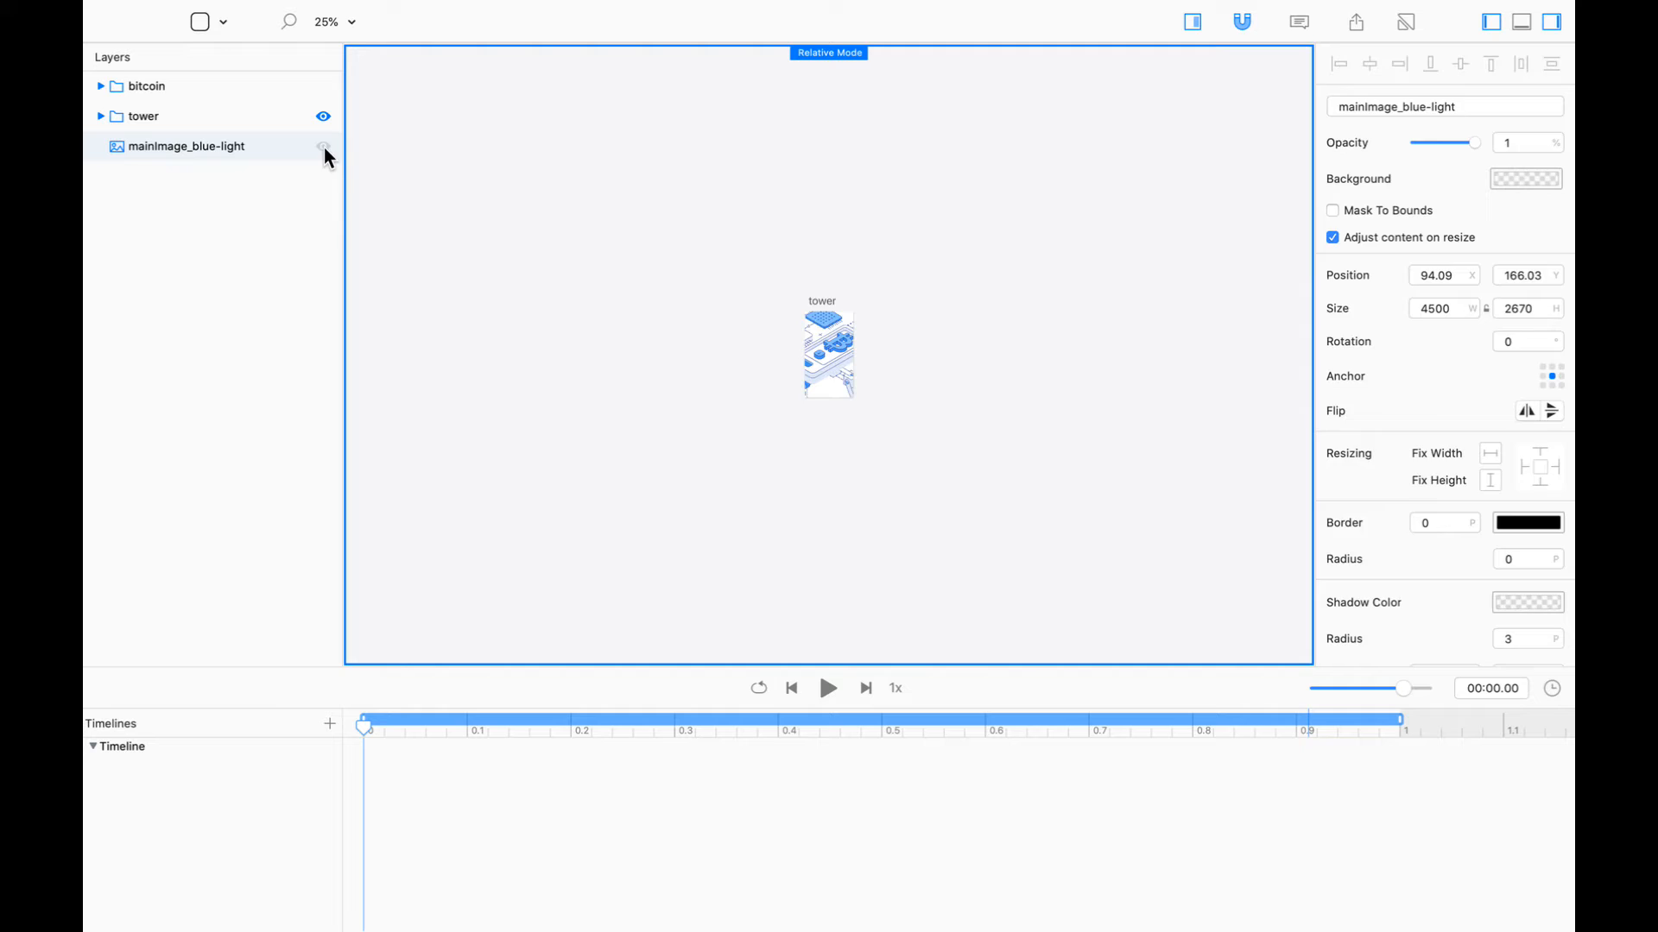
{"action": "scroll", "coordinate": [908, 486], "scroll_direction": "up", "scroll_amount": 8}
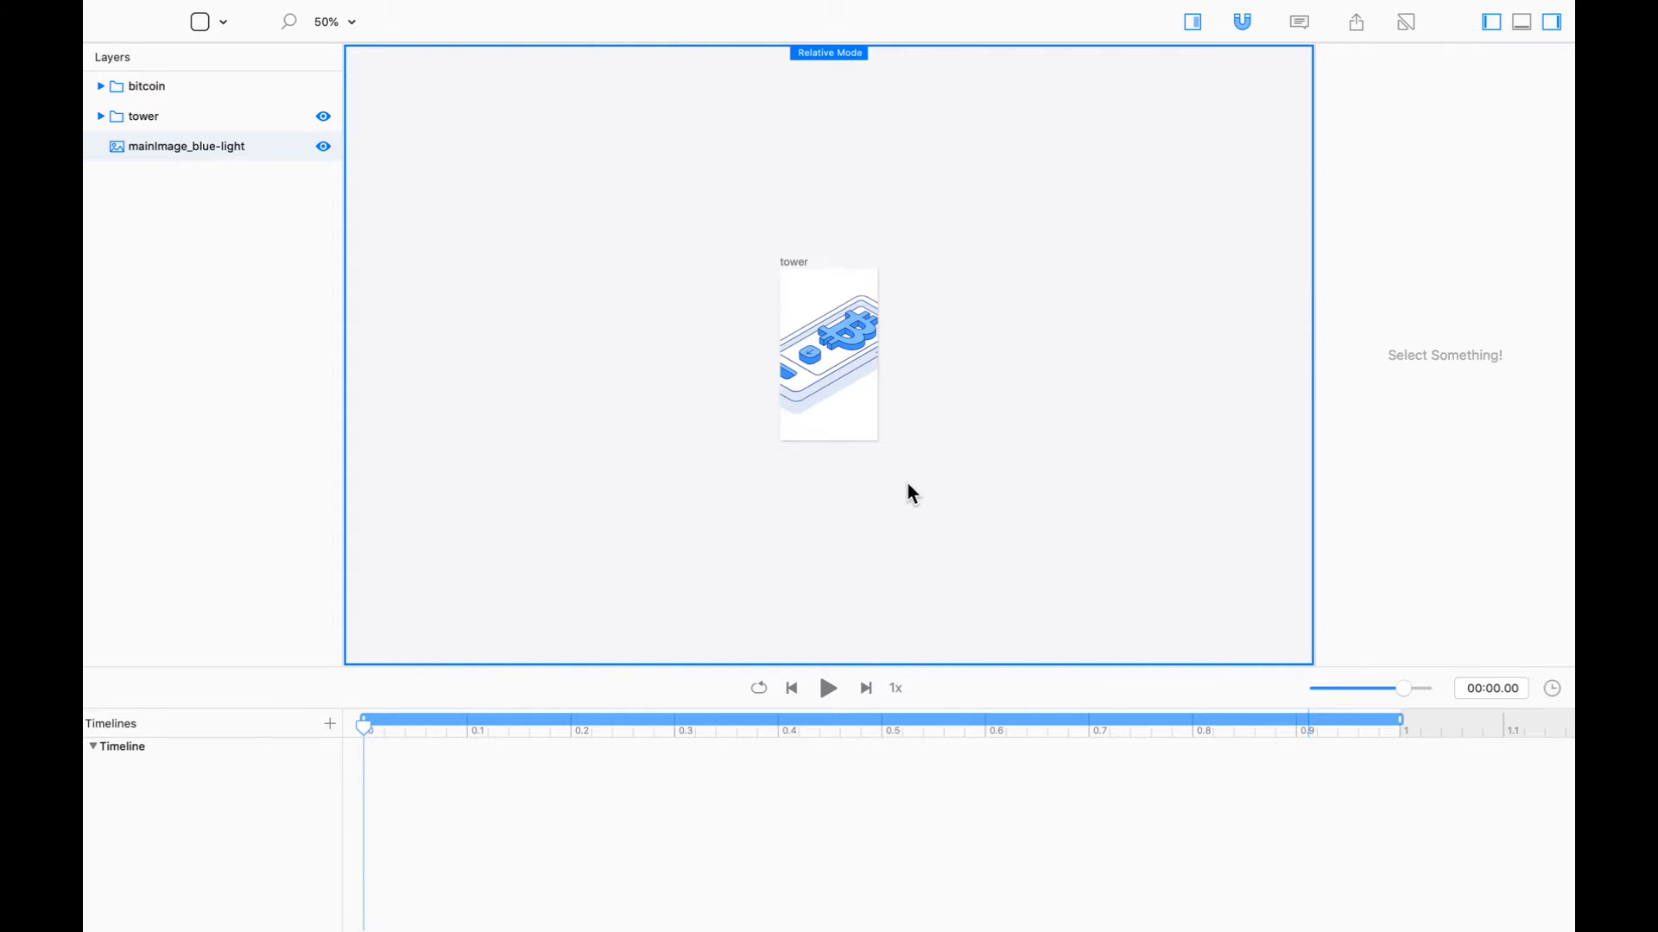
{"action": "scroll", "coordinate": [904, 479], "scroll_direction": "down", "scroll_amount": 3}
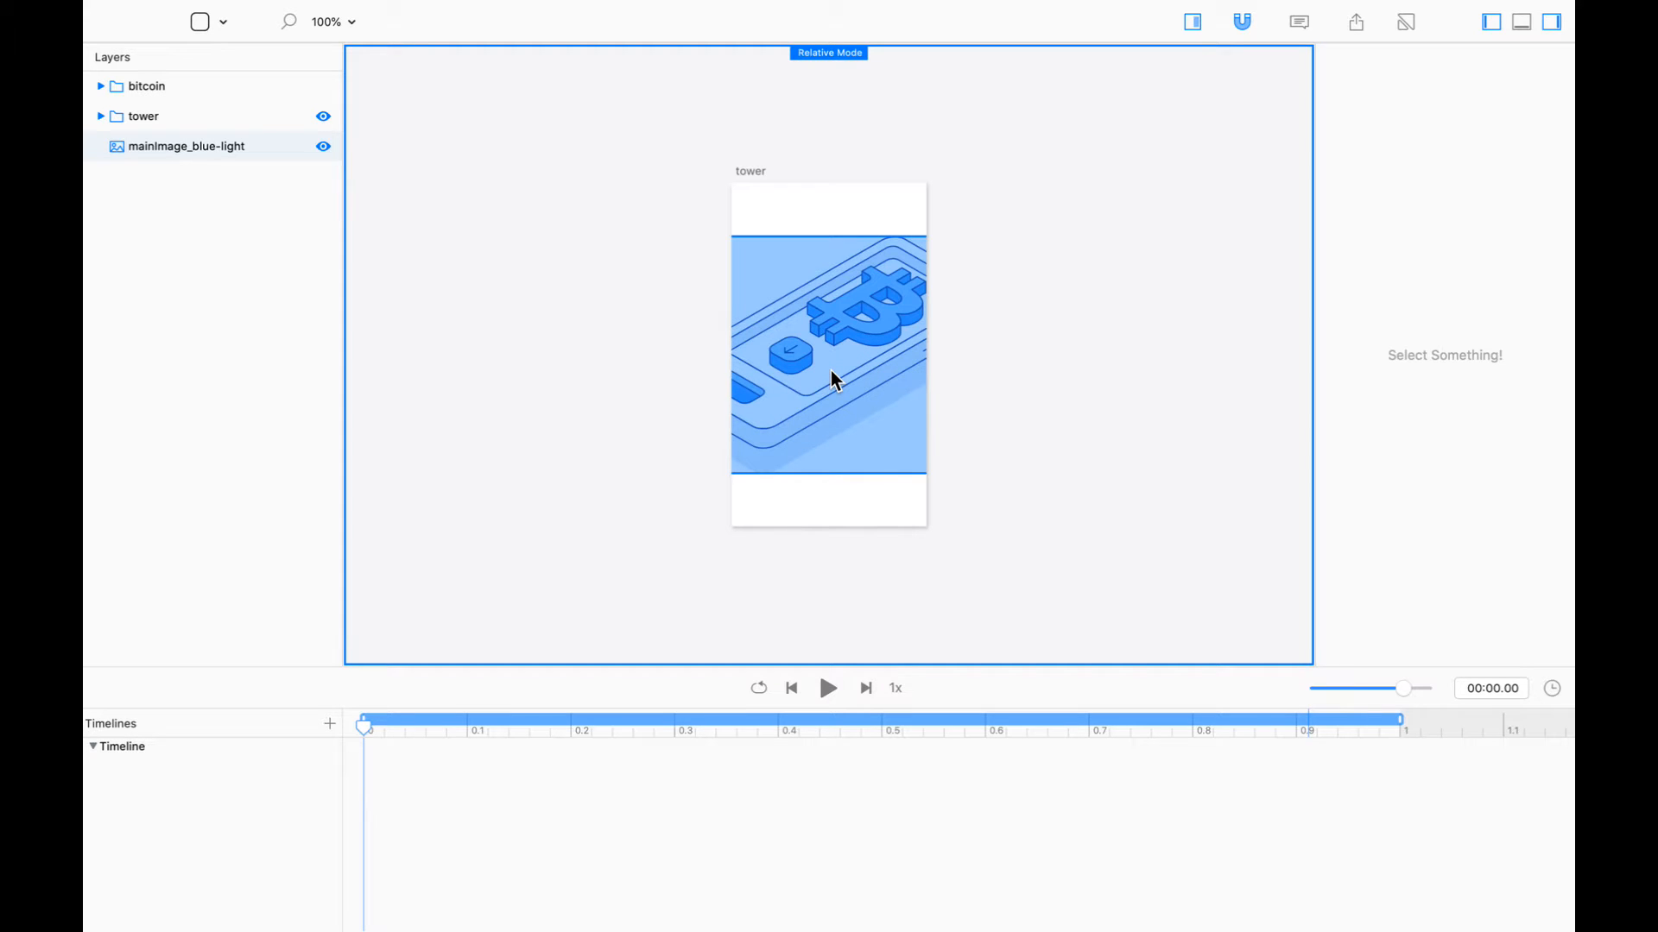
{"action": "left_click", "coordinate": [323, 119]}
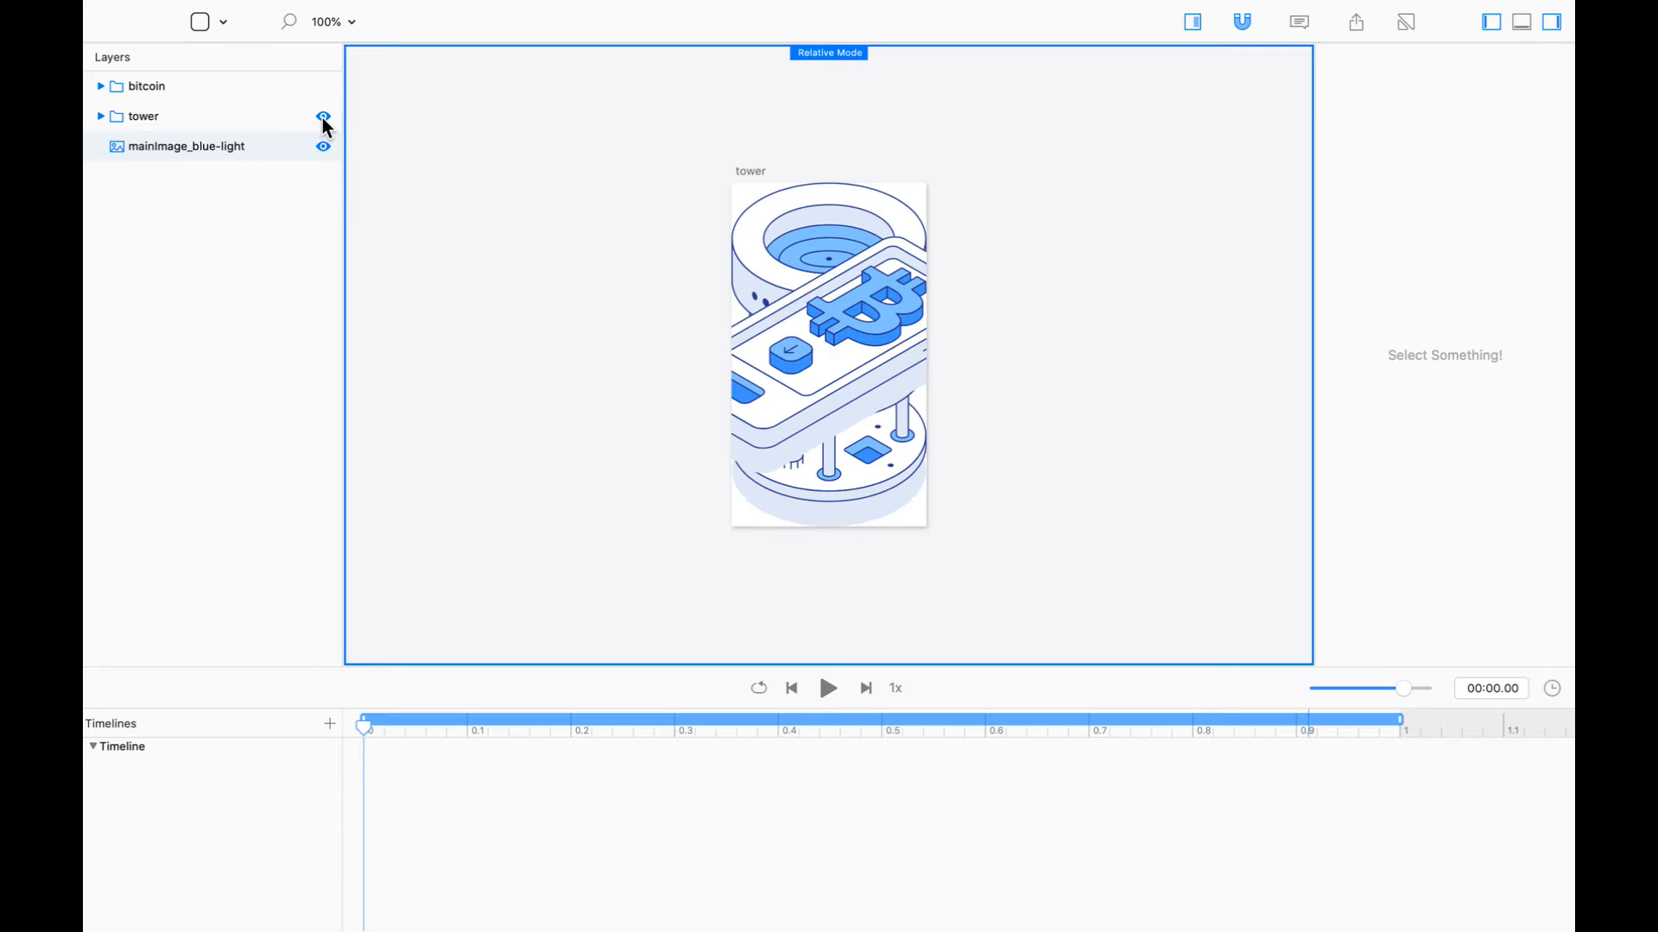
{"action": "left_click", "coordinate": [323, 117]}
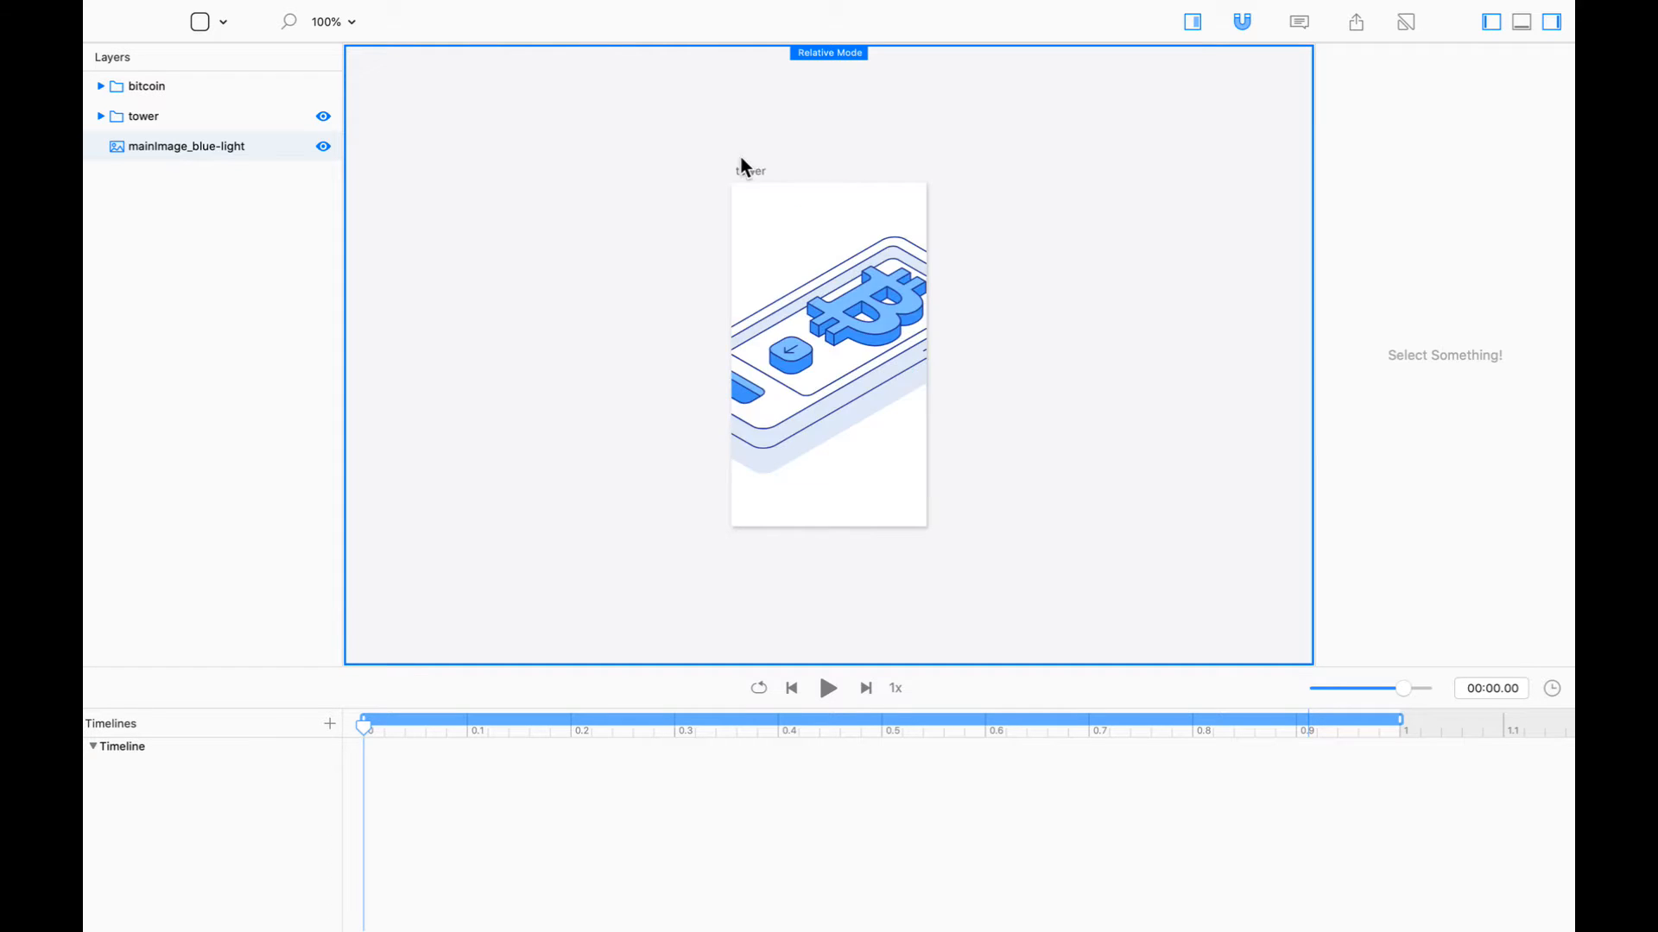
Widen the tower artboard on both sides to about 335.7 × 332.07 so the whole phone fits, and briefly toggle the tower layer's visibility
{"action": "left_click", "coordinate": [749, 179]}
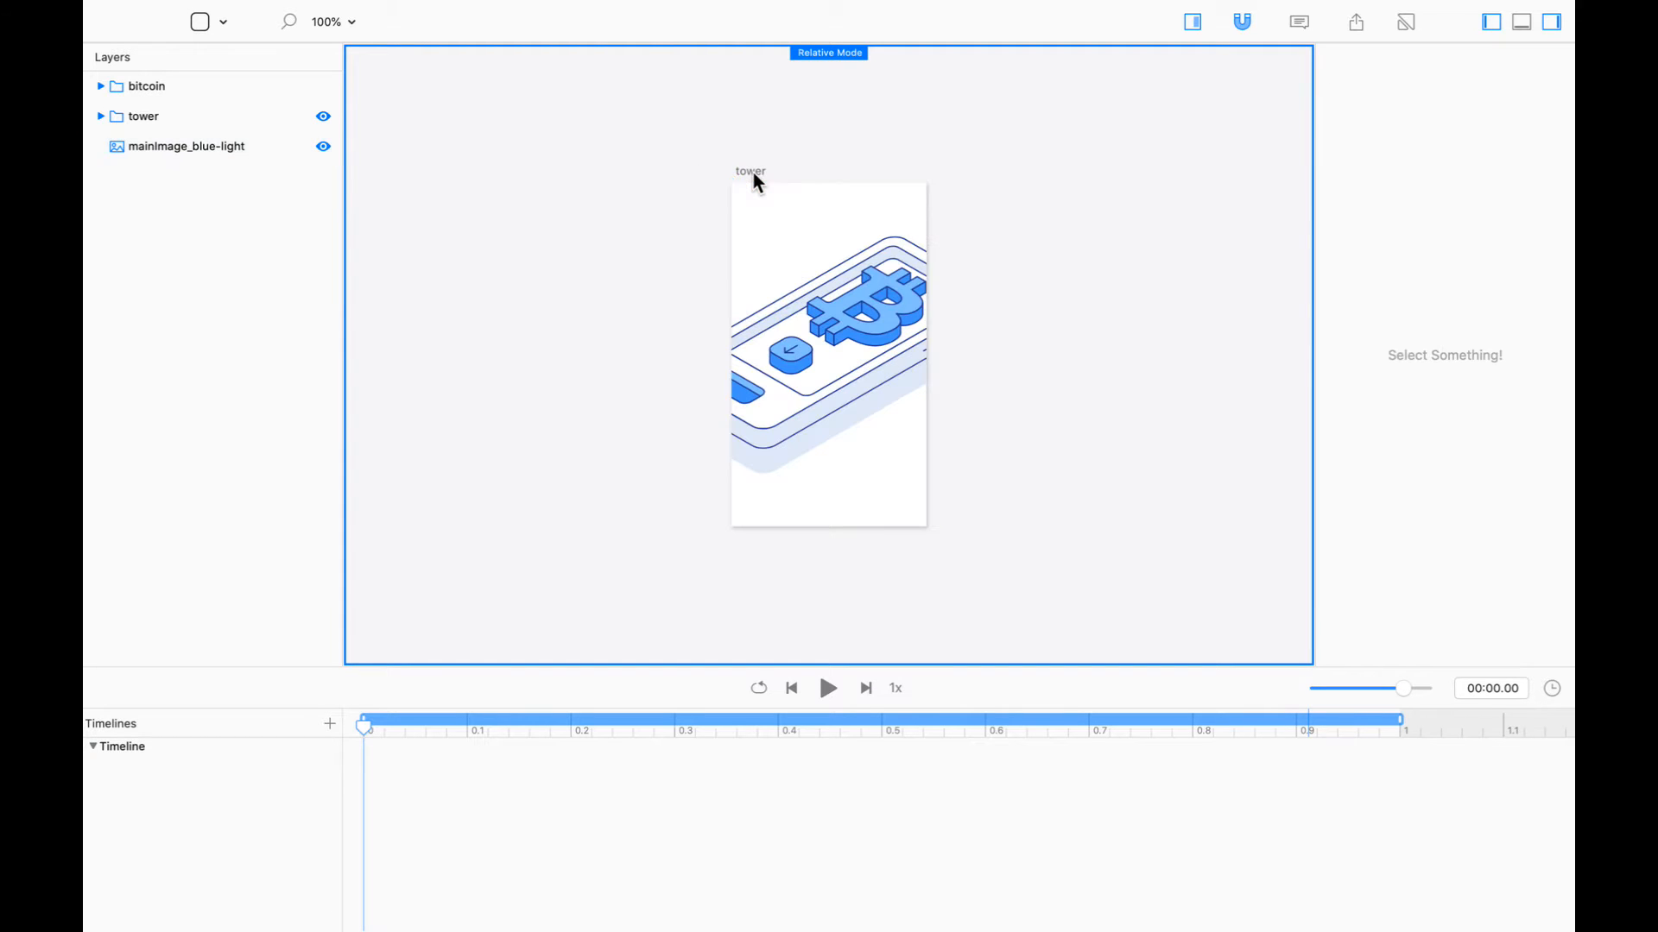
{"action": "left_click", "coordinate": [753, 171]}
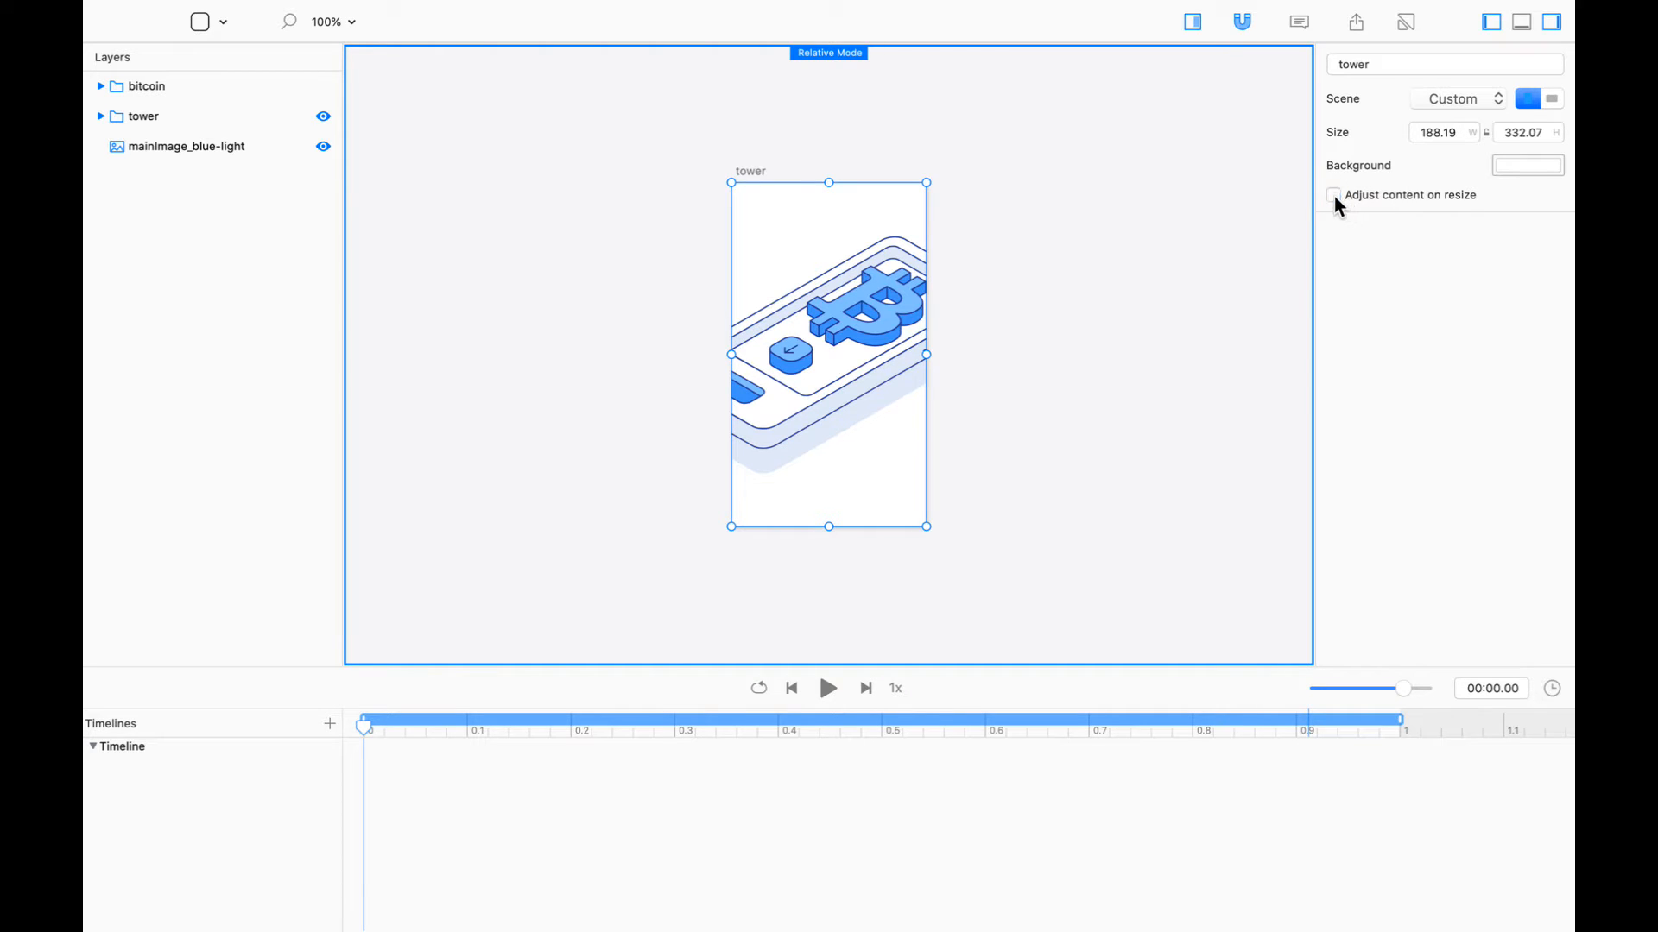
{"action": "left_click_drag", "start_coordinate": [731, 354], "coordinate": [657, 356]}
{"action": "left_click_drag", "start_coordinate": [926, 354], "coordinate": [1002, 352]}
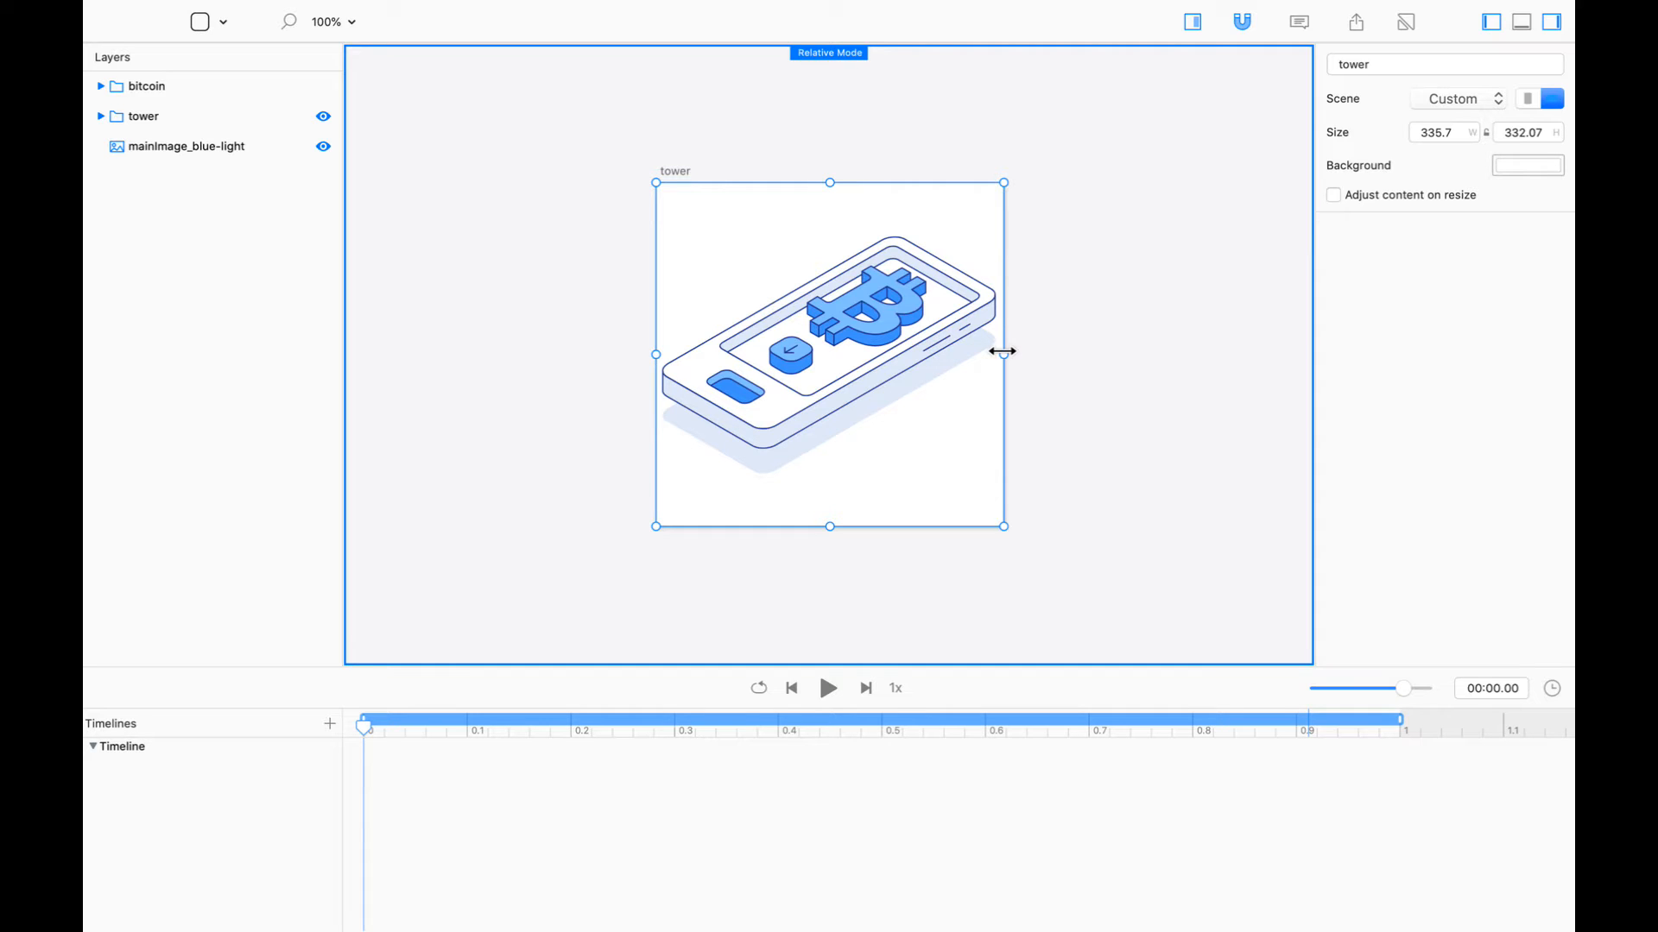
{"action": "left_click", "coordinate": [323, 118]}
{"action": "left_click", "coordinate": [323, 117]}
With artboard clipping off, show mainImage_blue-light and move it to X -805, Y -9 so its phone lines up with the bitcoin artwork
{"action": "key", "text": "super+minus"}
{"action": "key", "text": "super+minus"}
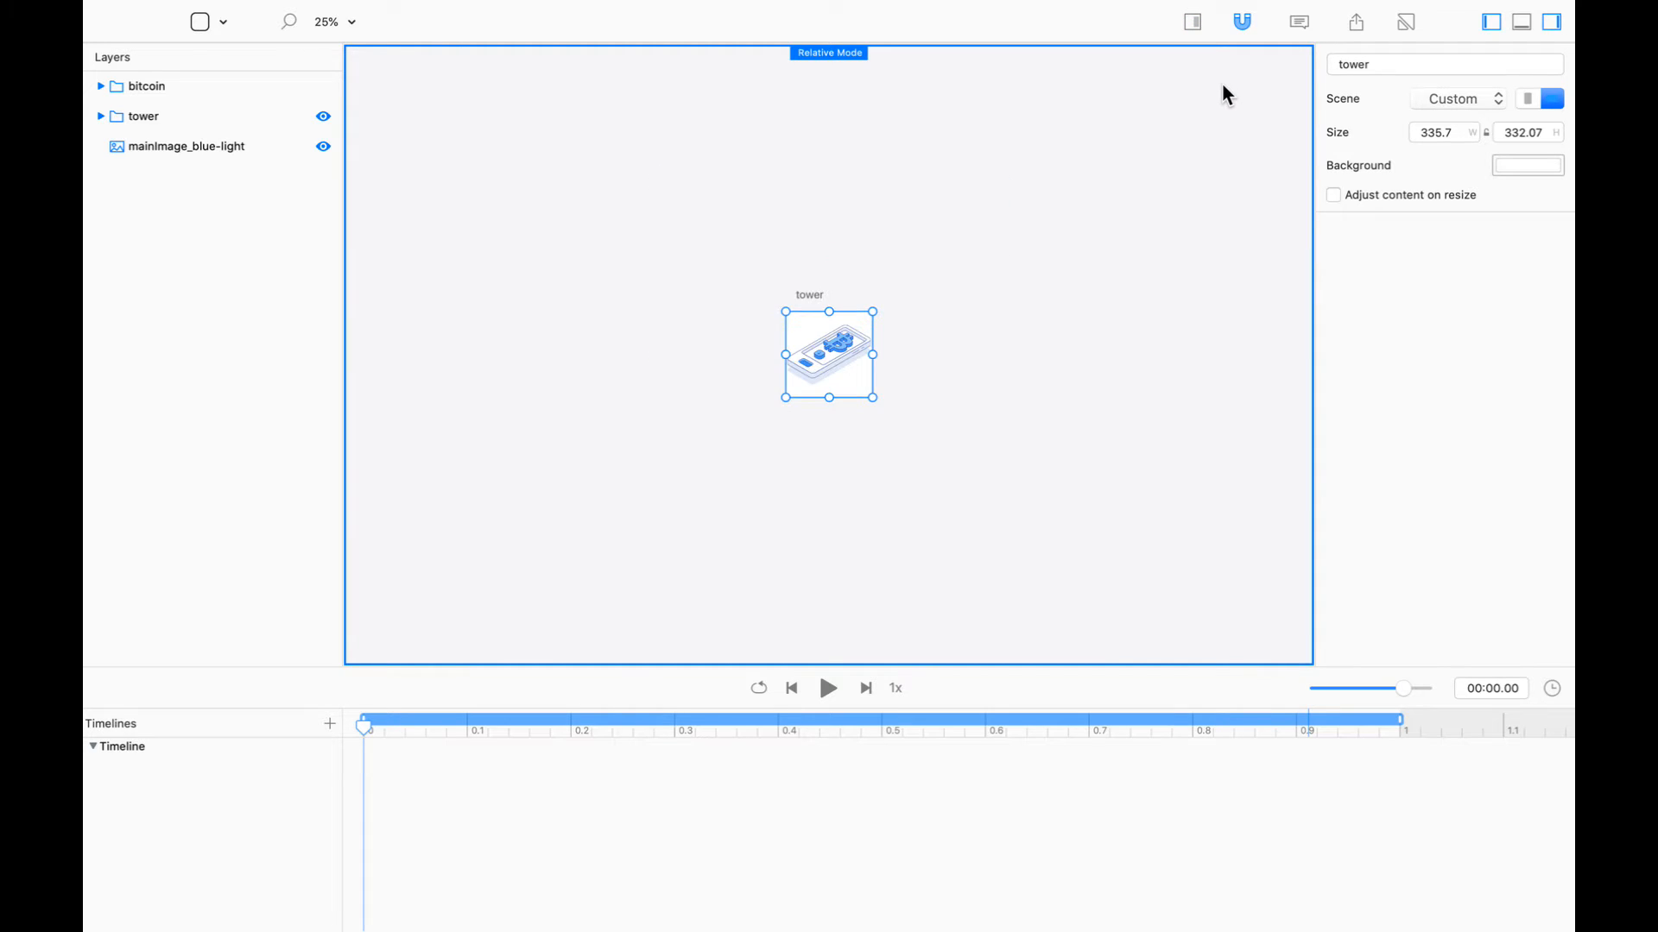
{"action": "left_click", "coordinate": [834, 92]}
{"action": "left_click", "coordinate": [323, 147]}
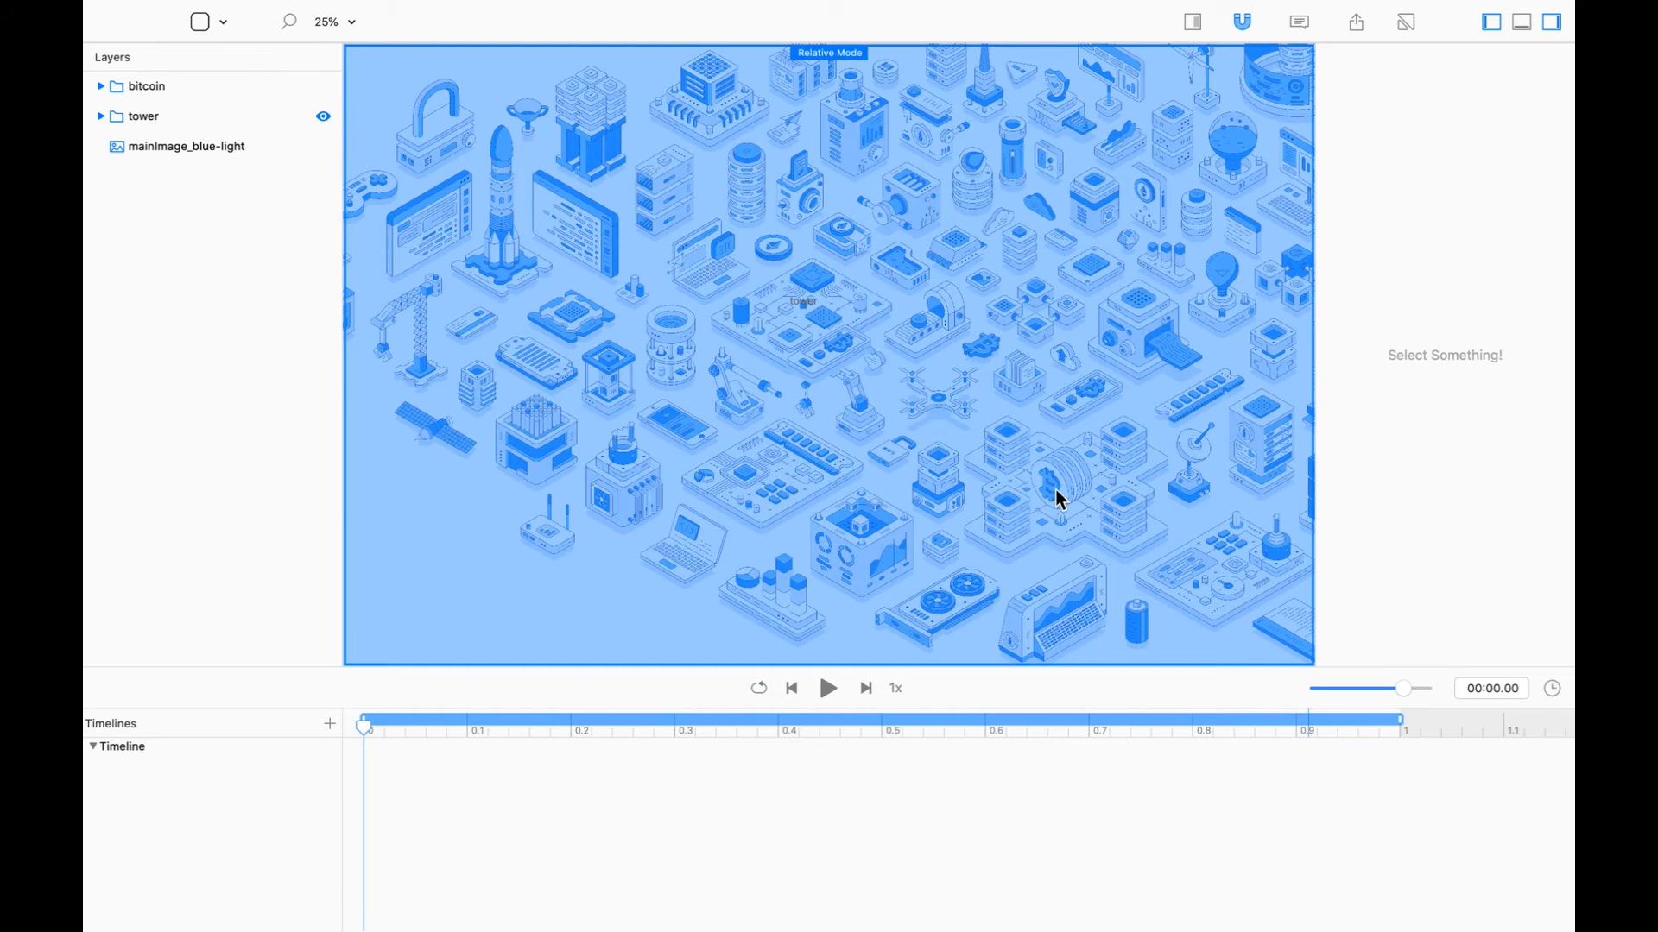
{"action": "left_click", "coordinate": [230, 149]}
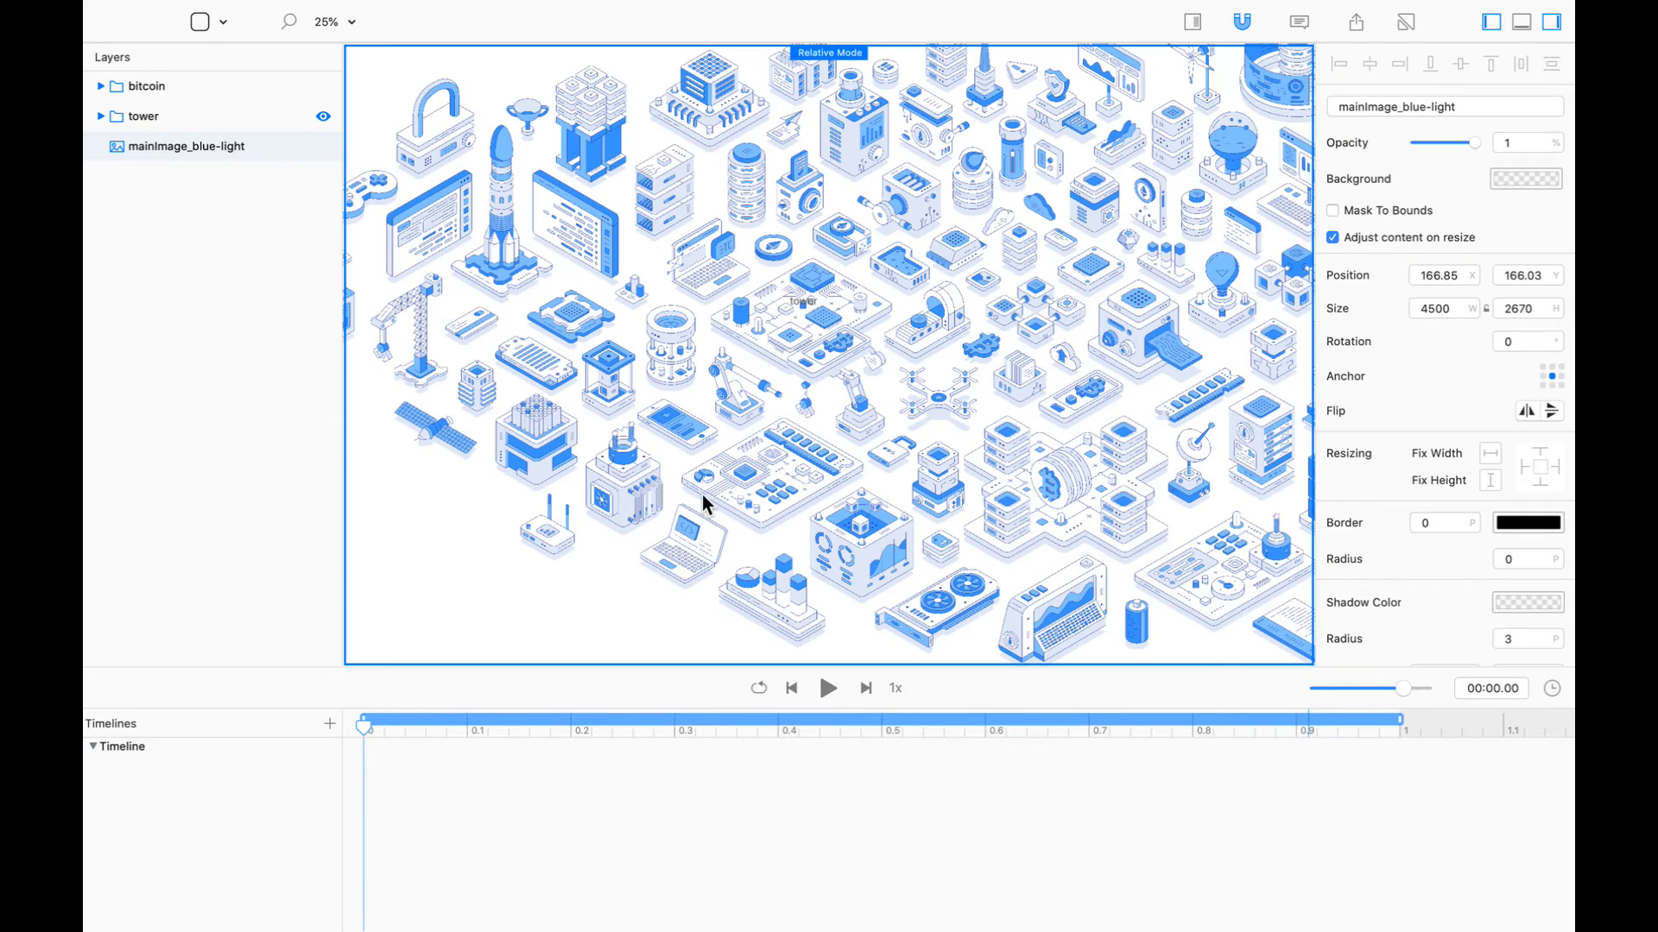
{"action": "left_click_drag", "start_coordinate": [1184, 536], "coordinate": [934, 483]}
{"action": "key", "text": "super+="}
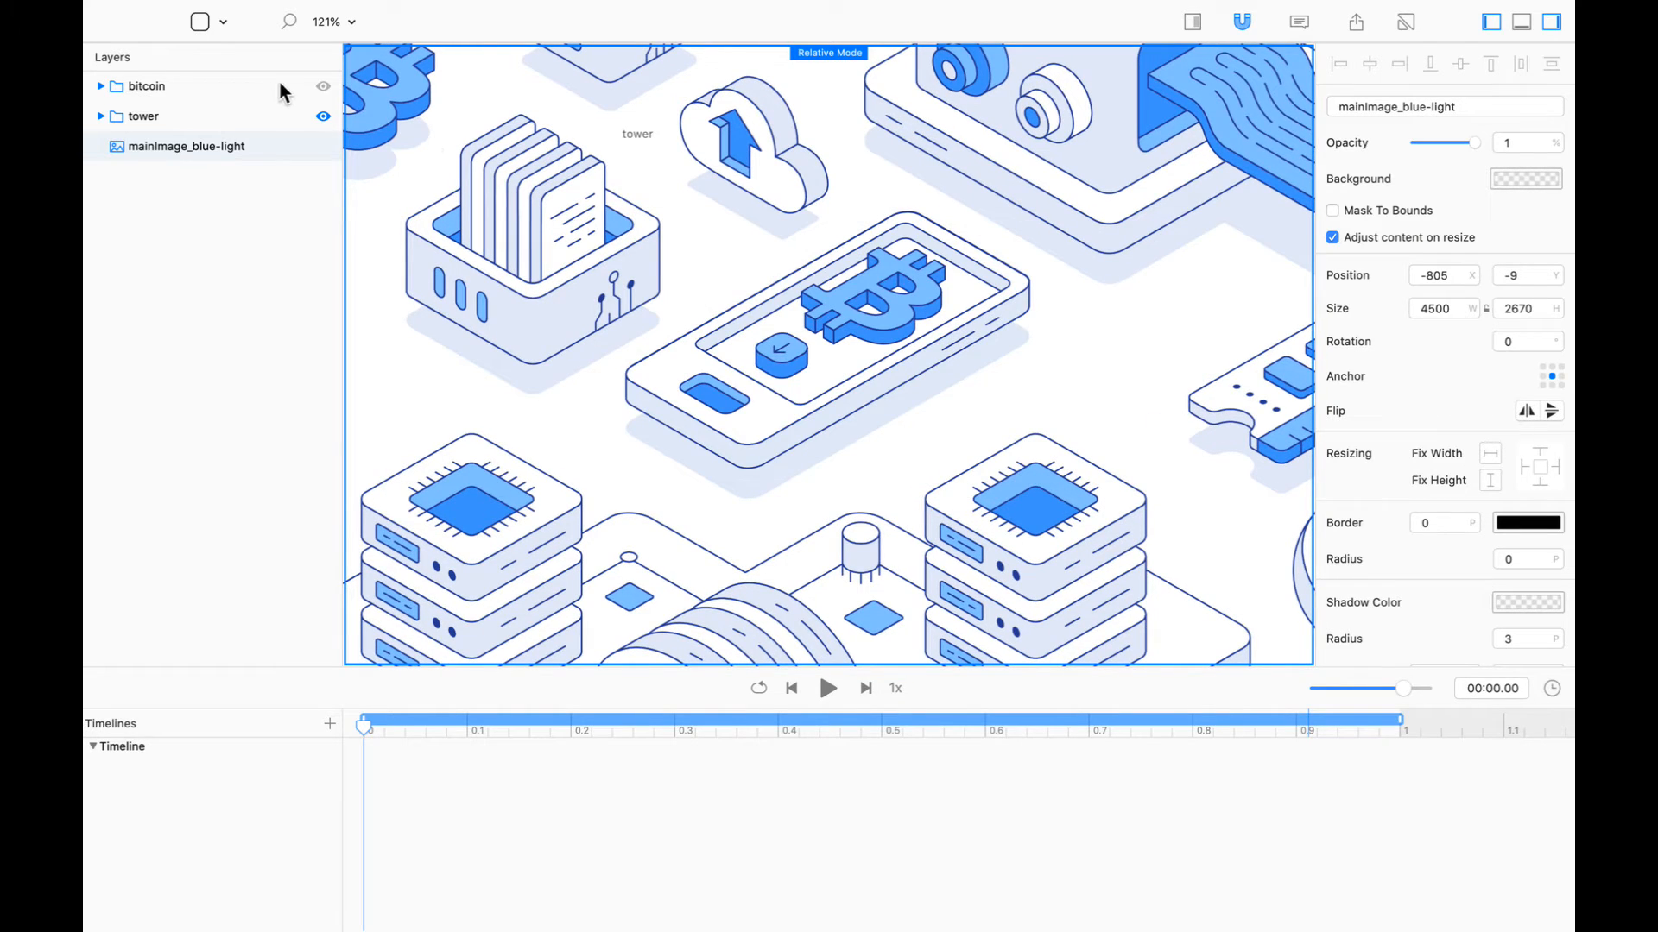
Toggle the bitcoin and mainImage_blue-light layers to compare their alignment, leaving bitcoin hidden and the main image shown
{"action": "left_click", "coordinate": [324, 87]}
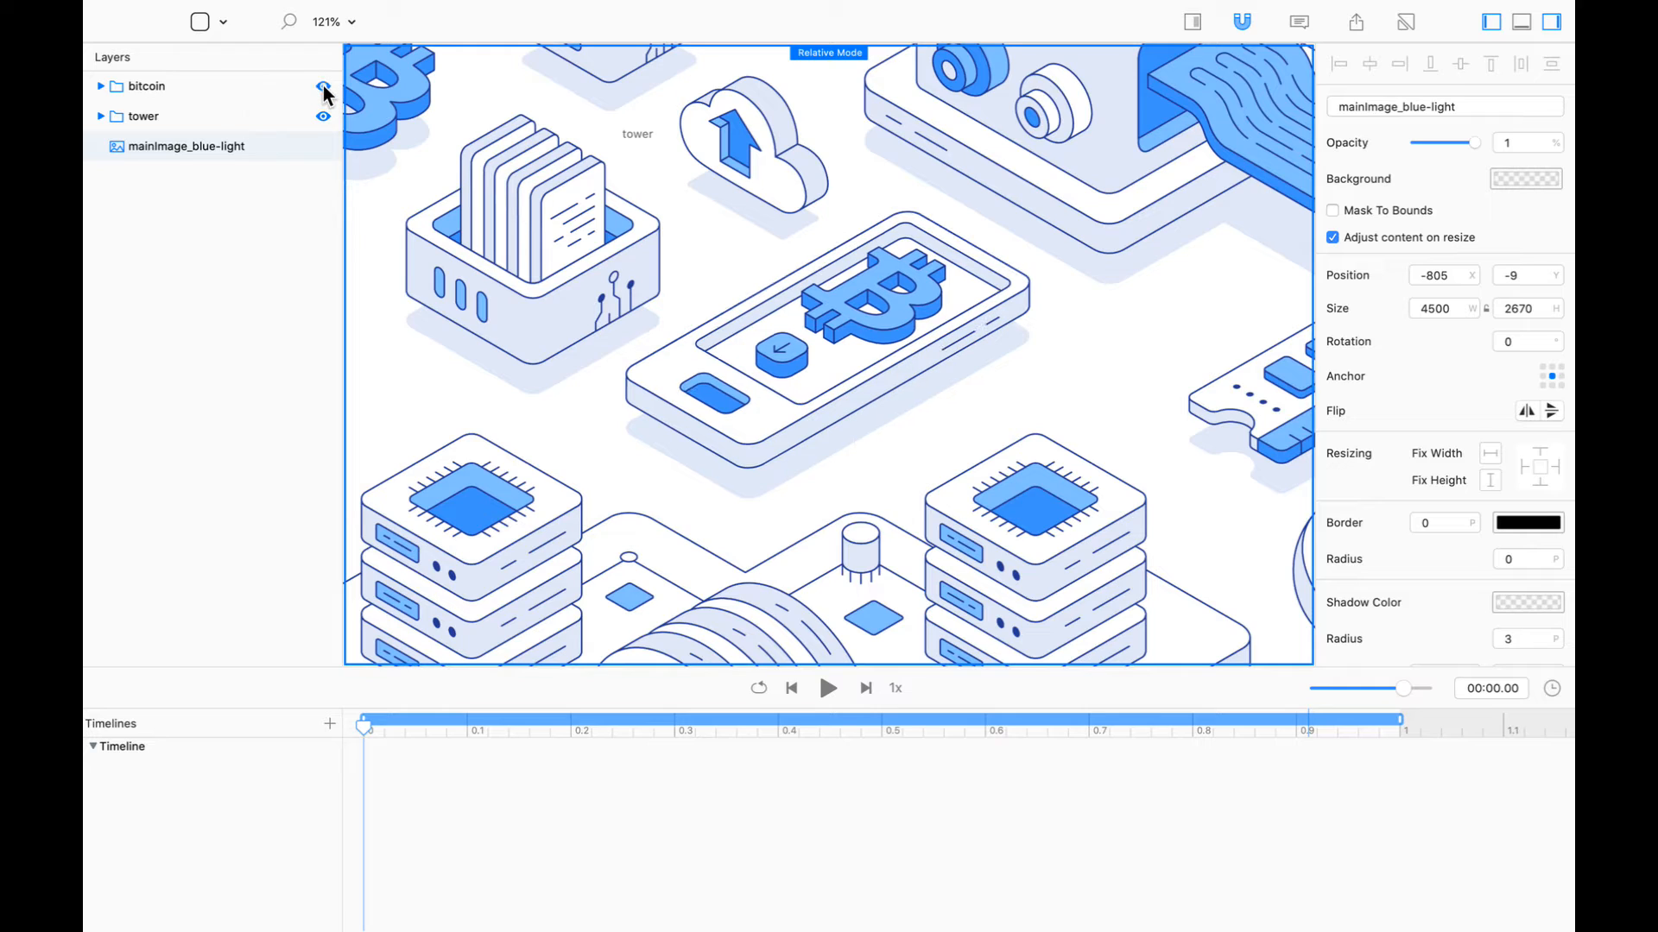
{"action": "left_click", "coordinate": [324, 88]}
{"action": "left_click", "coordinate": [324, 146]}
{"action": "left_click", "coordinate": [322, 86]}
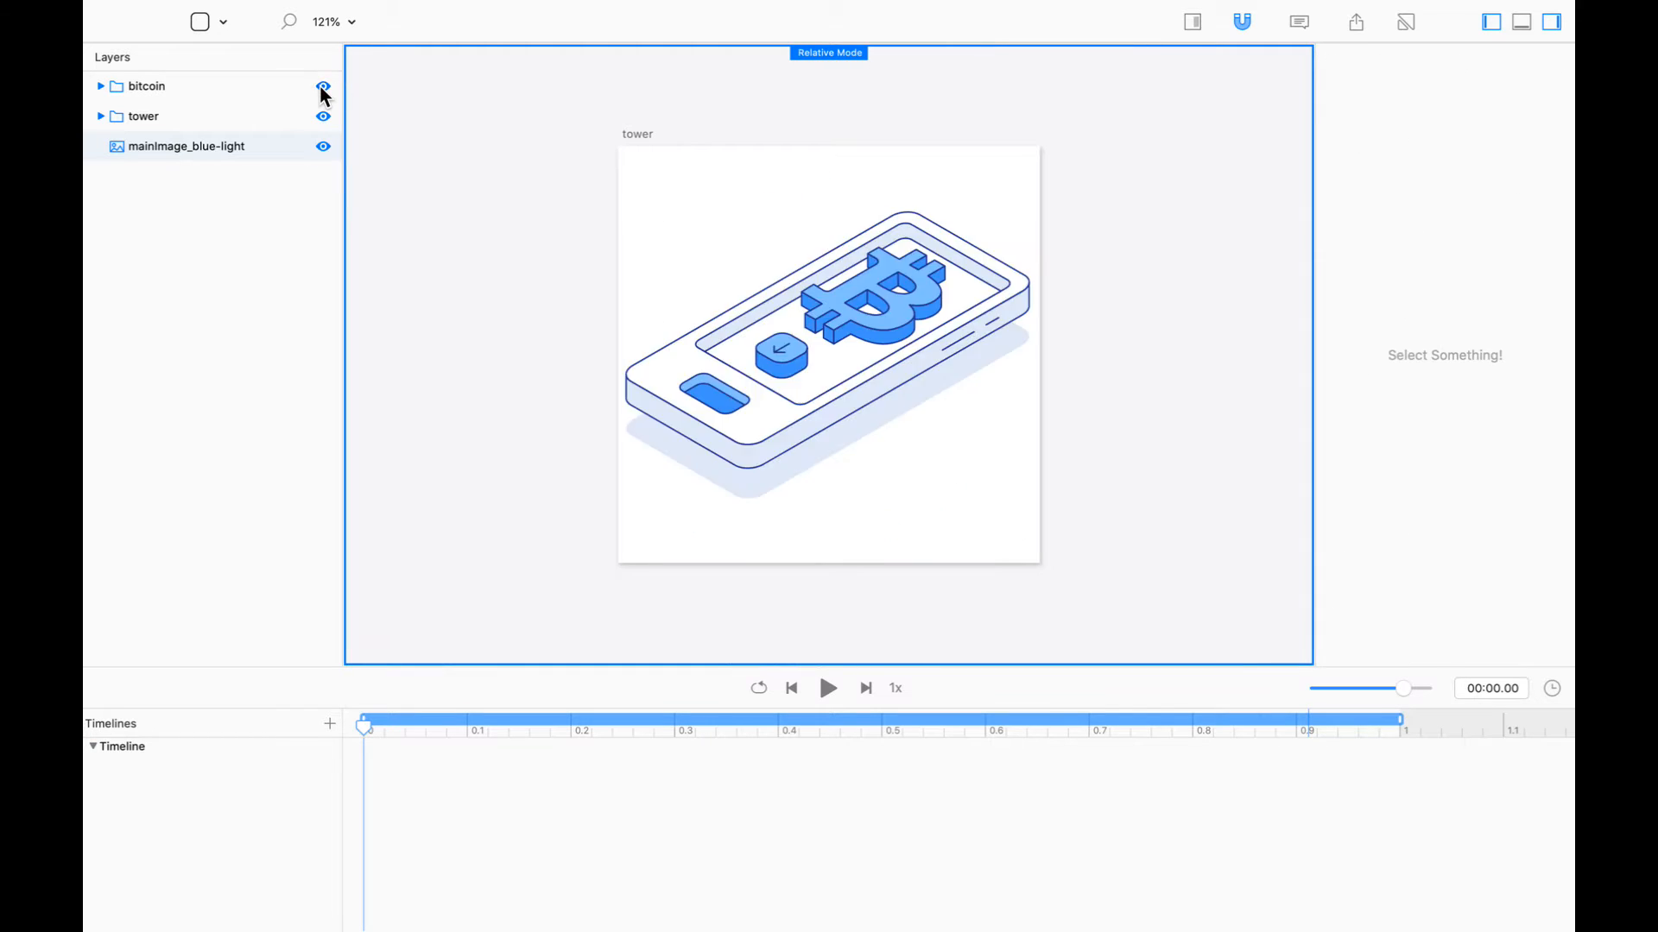
{"action": "left_click", "coordinate": [322, 87]}
{"action": "left_click", "coordinate": [322, 87]}
{"action": "left_click", "coordinate": [323, 147]}
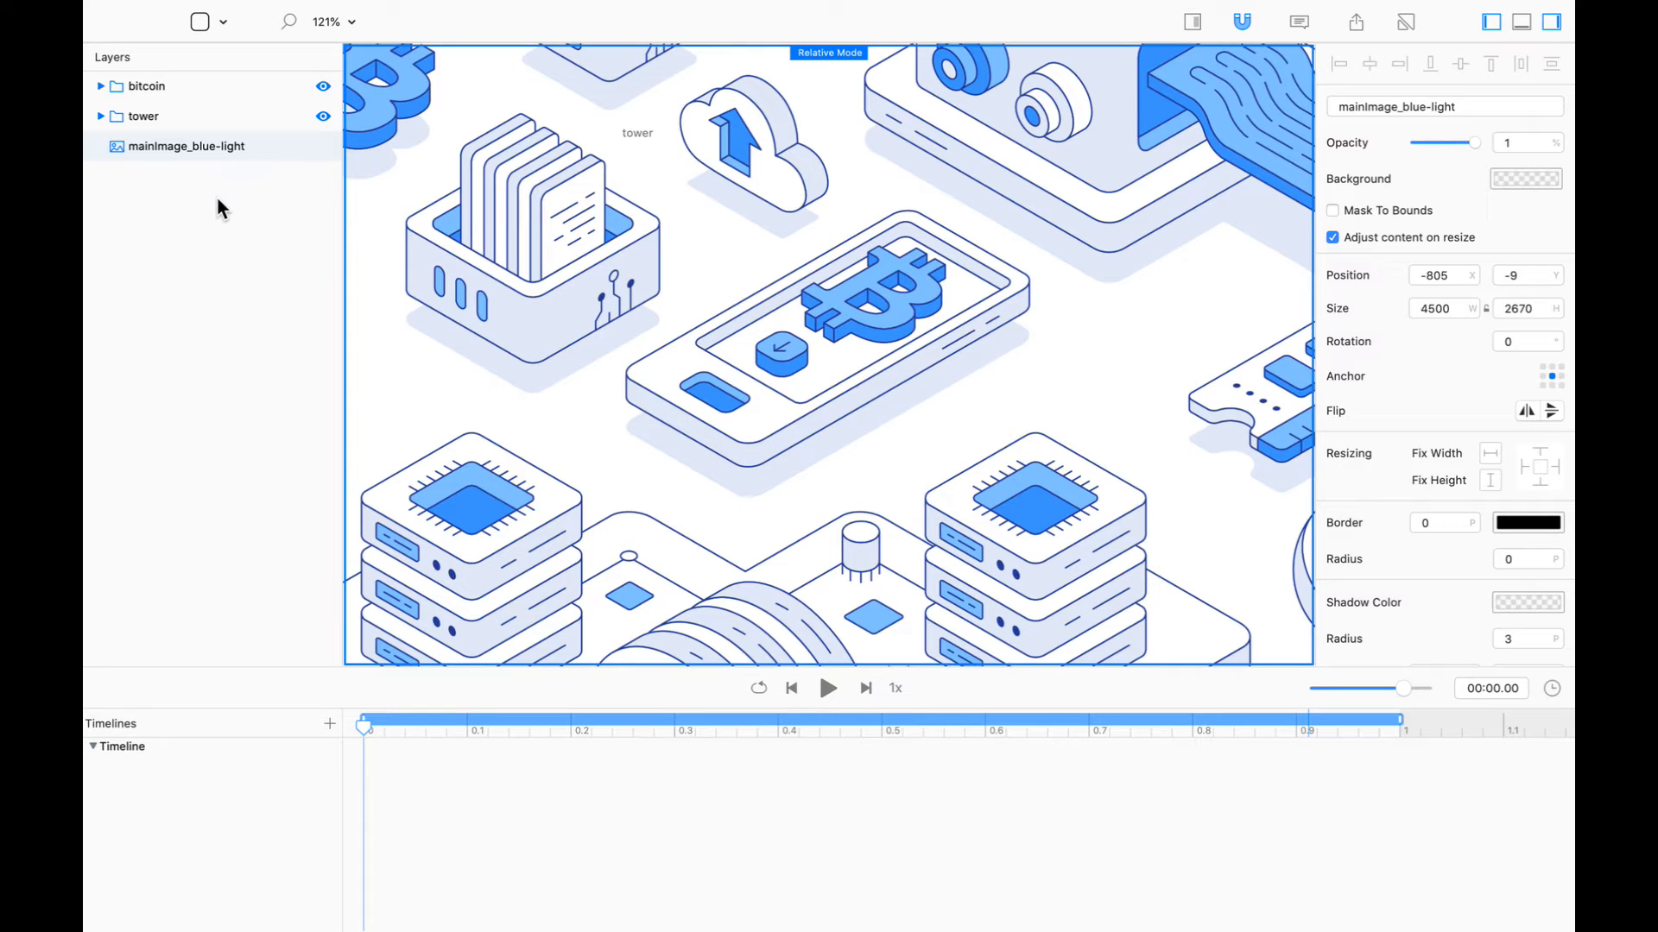
Insert a new layer directly above mainImage_blue-light in the layer order and nest the image inside it as a group
{"action": "left_click", "coordinate": [222, 22]}
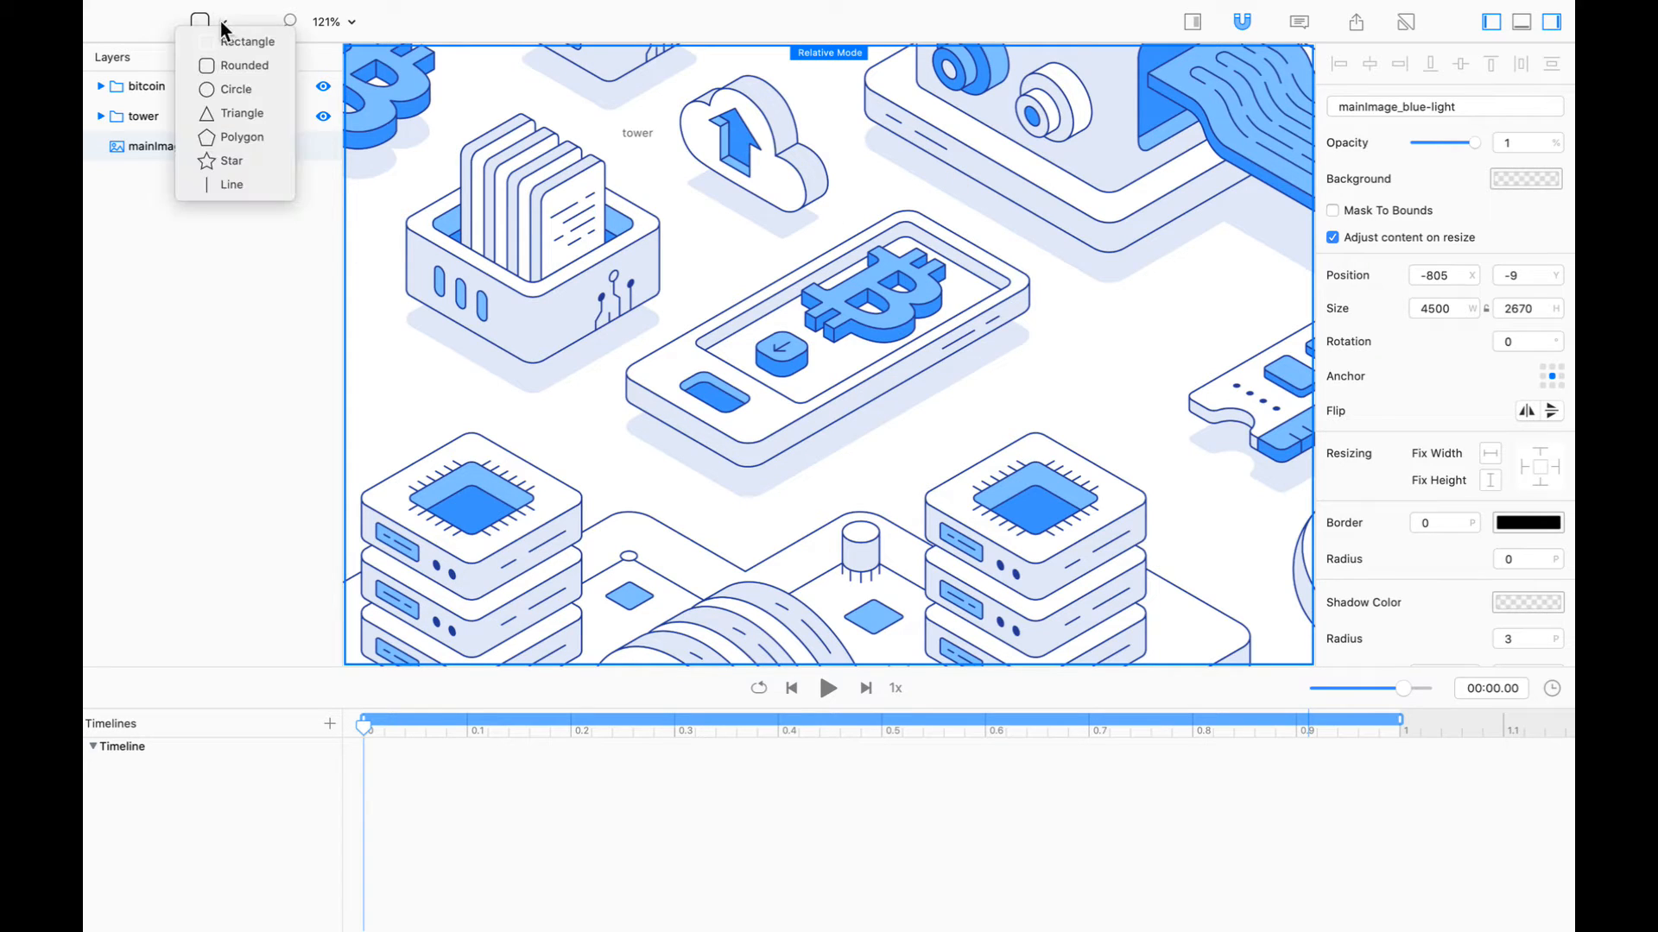
{"action": "left_click", "coordinate": [399, 27]}
{"action": "left_click", "coordinate": [350, 12]}
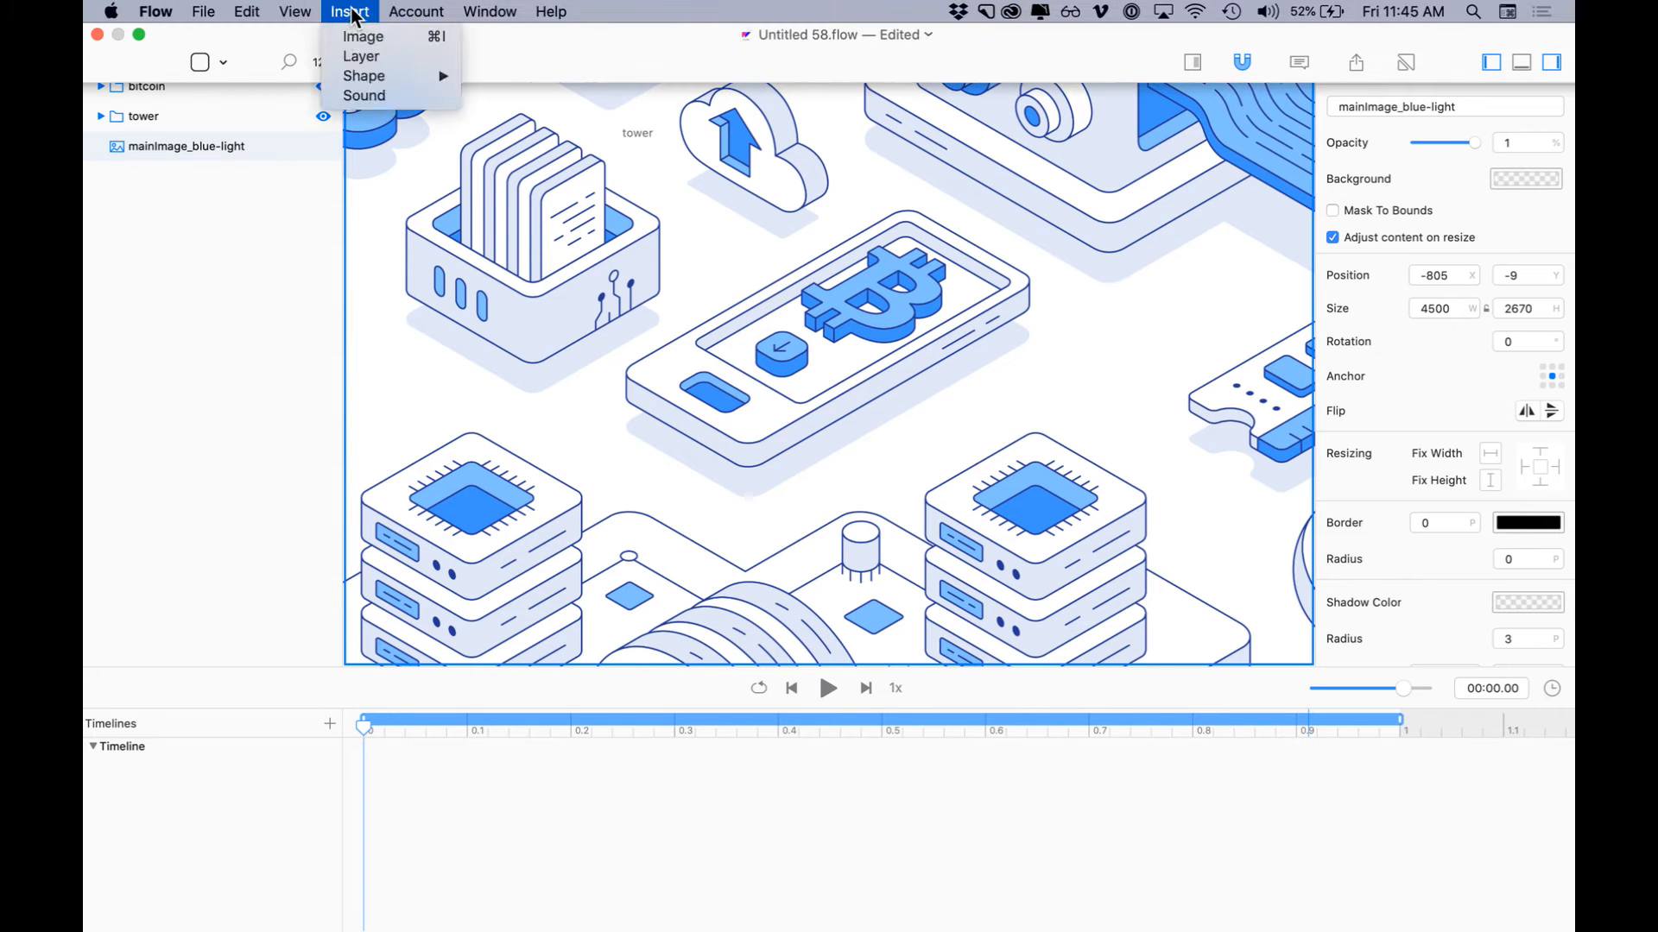
{"action": "left_click", "coordinate": [363, 57]}
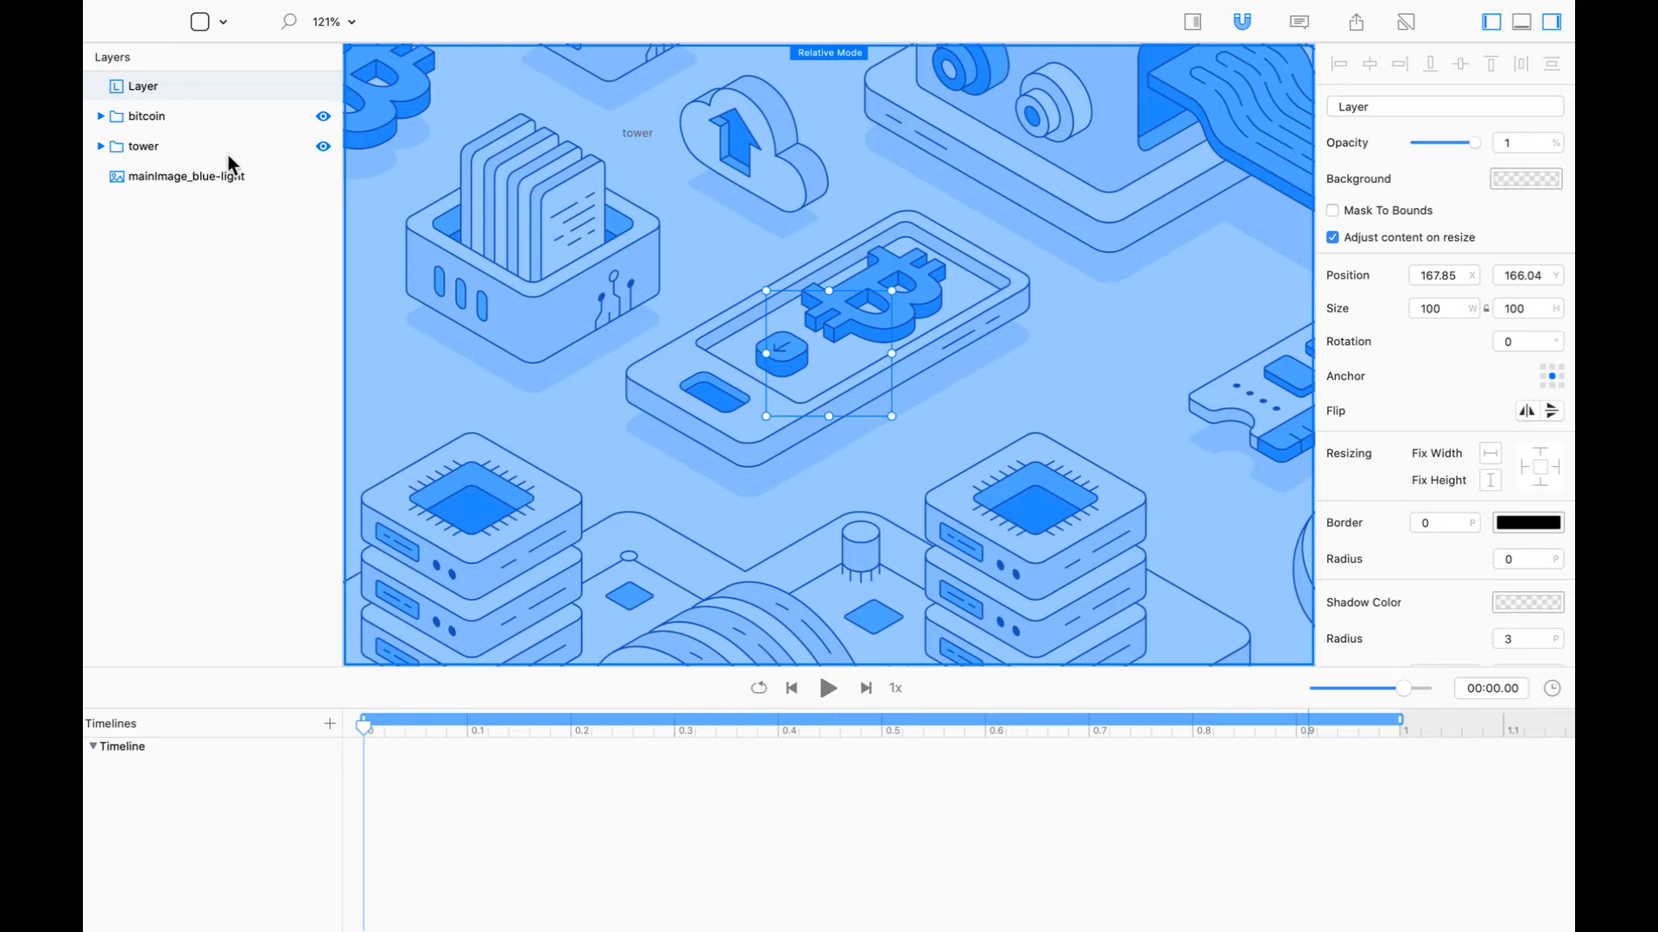
{"action": "left_click_drag", "start_coordinate": [141, 87], "coordinate": [105, 166]}
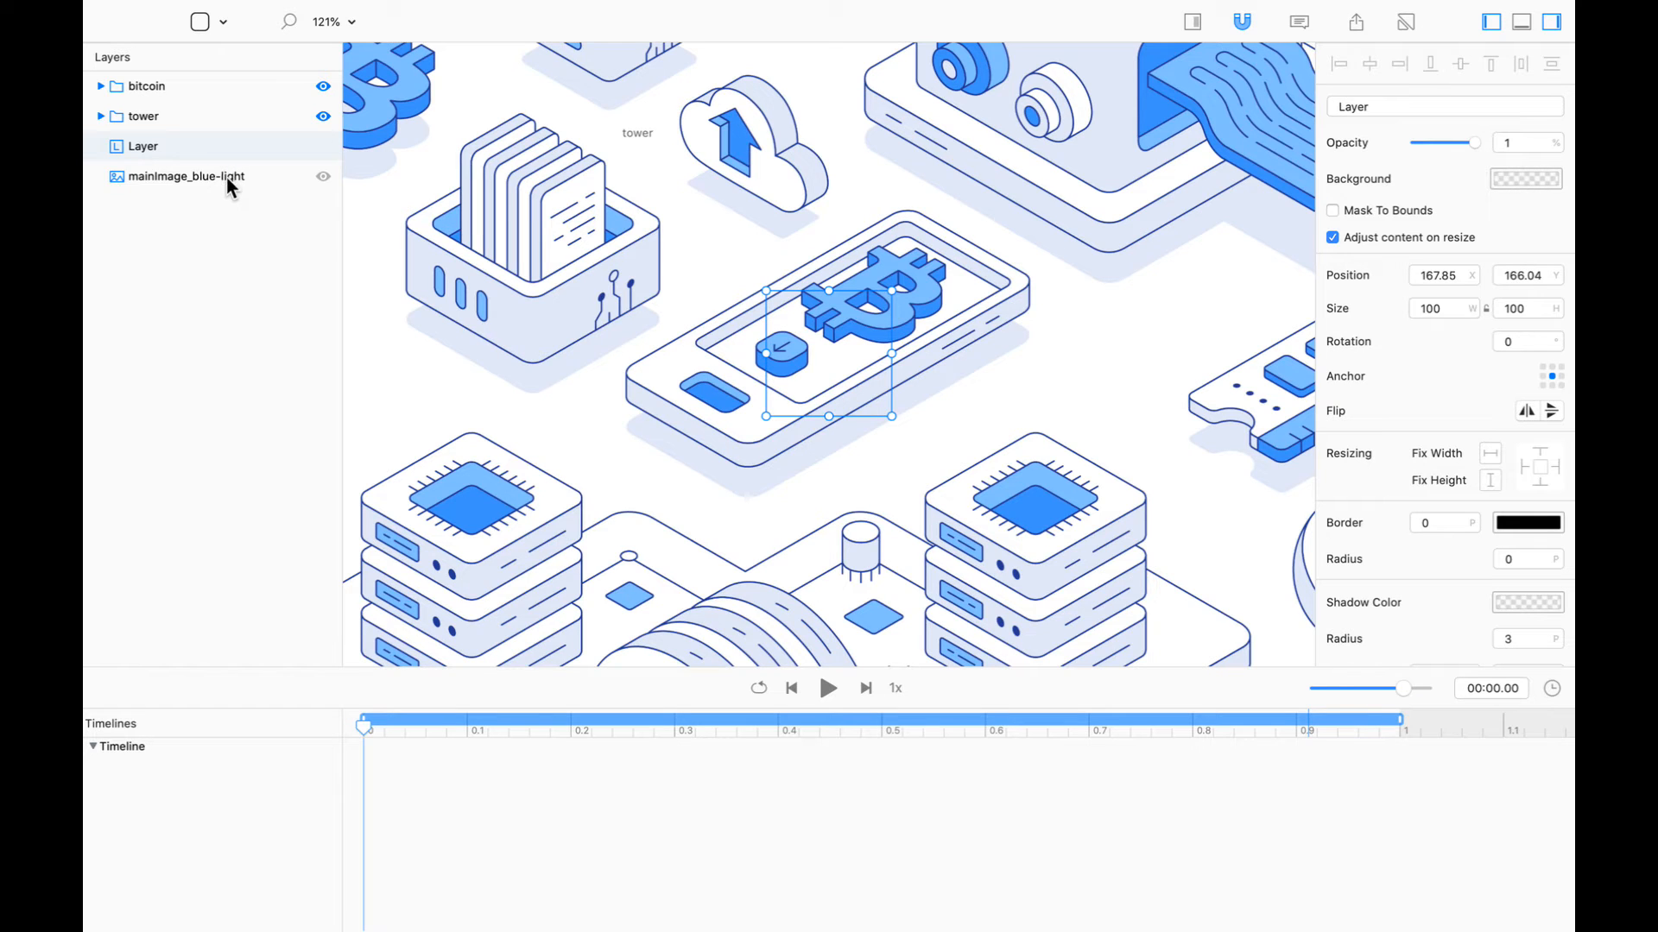
{"action": "left_click_drag", "start_coordinate": [226, 176], "coordinate": [155, 147]}
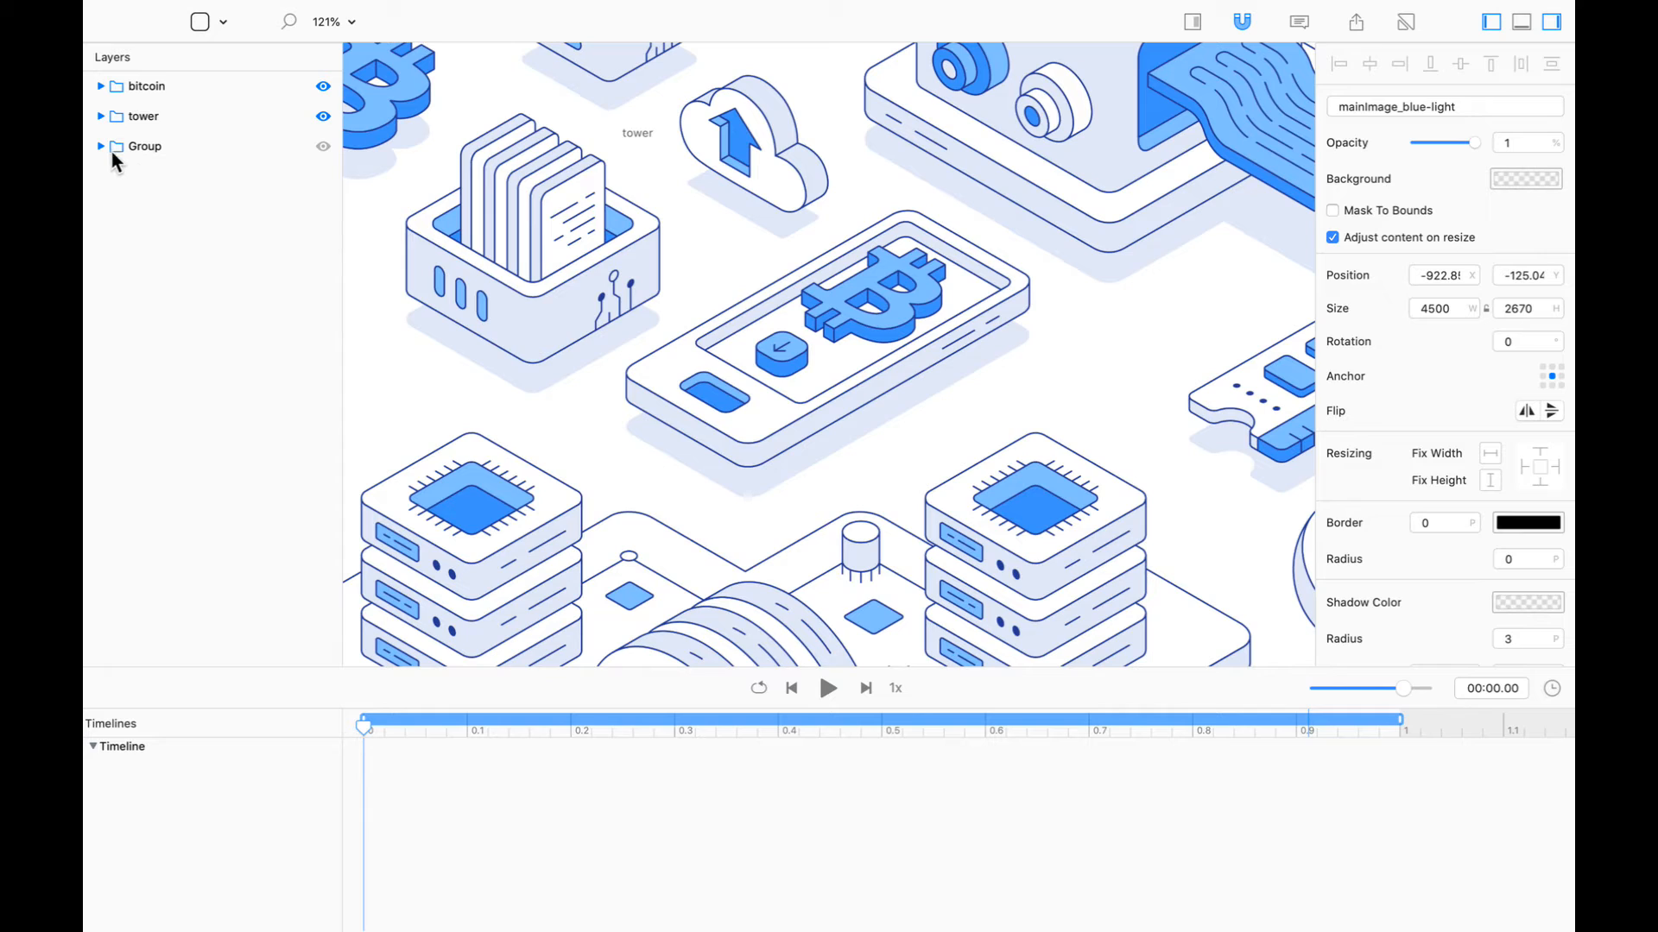
Rename the new group as mainImageGroup
{"action": "left_click", "coordinate": [156, 147]}
{"action": "left_click", "coordinate": [156, 147]}
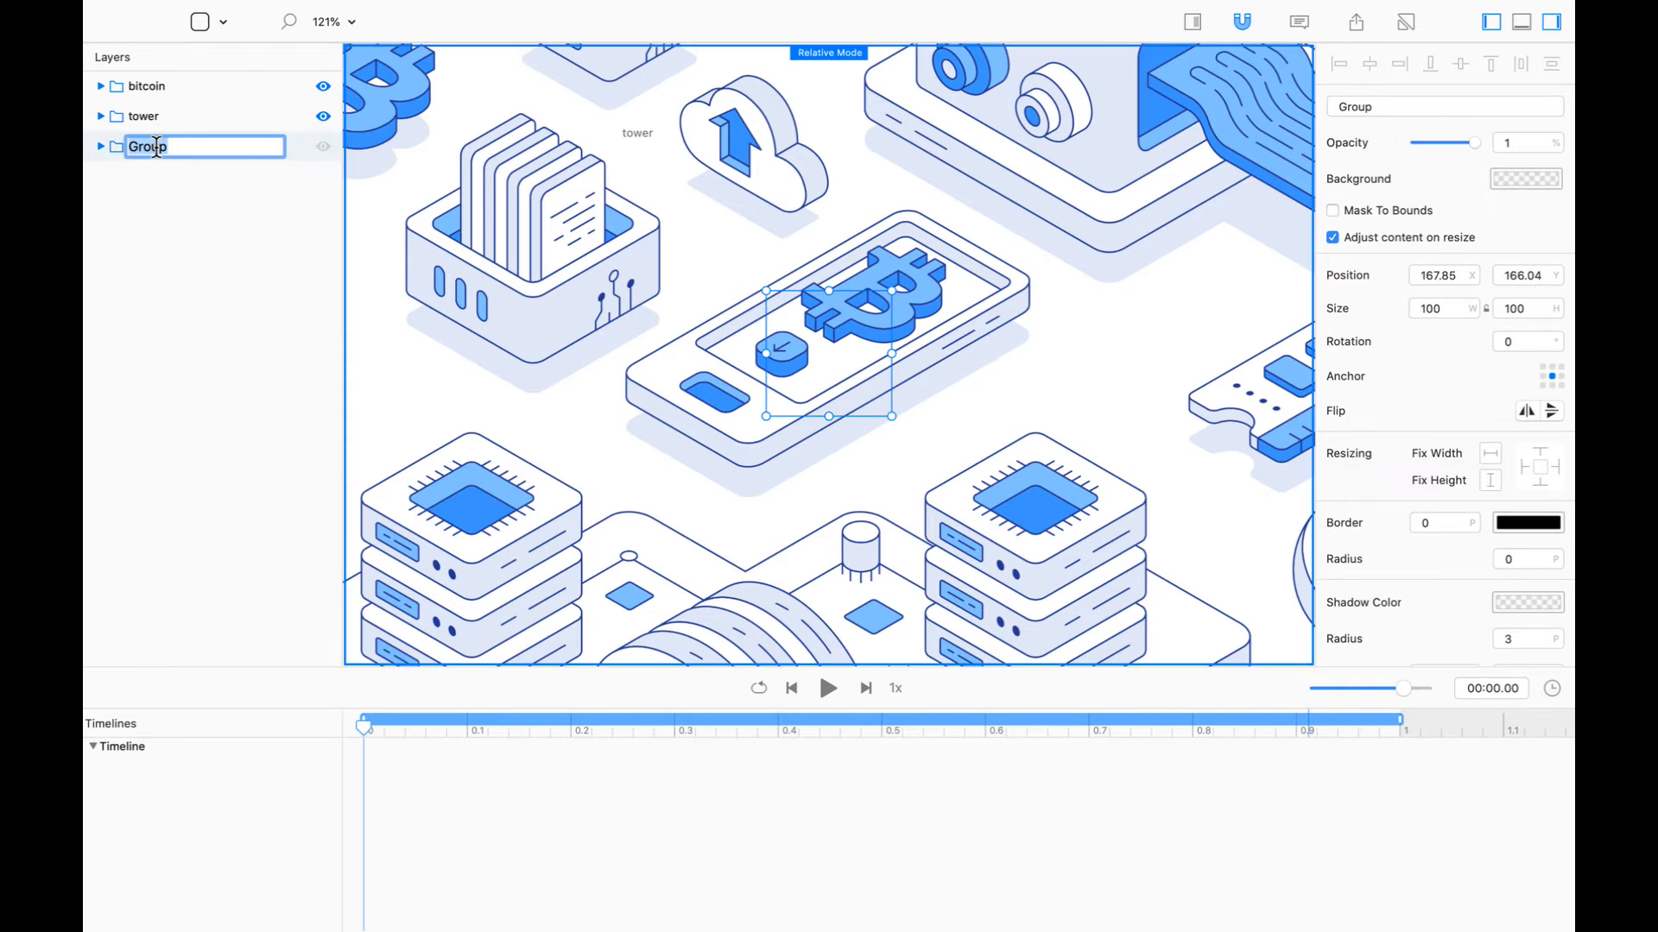
{"action": "type", "text": "mainImageGroup"}
{"action": "key", "text": "Return"}
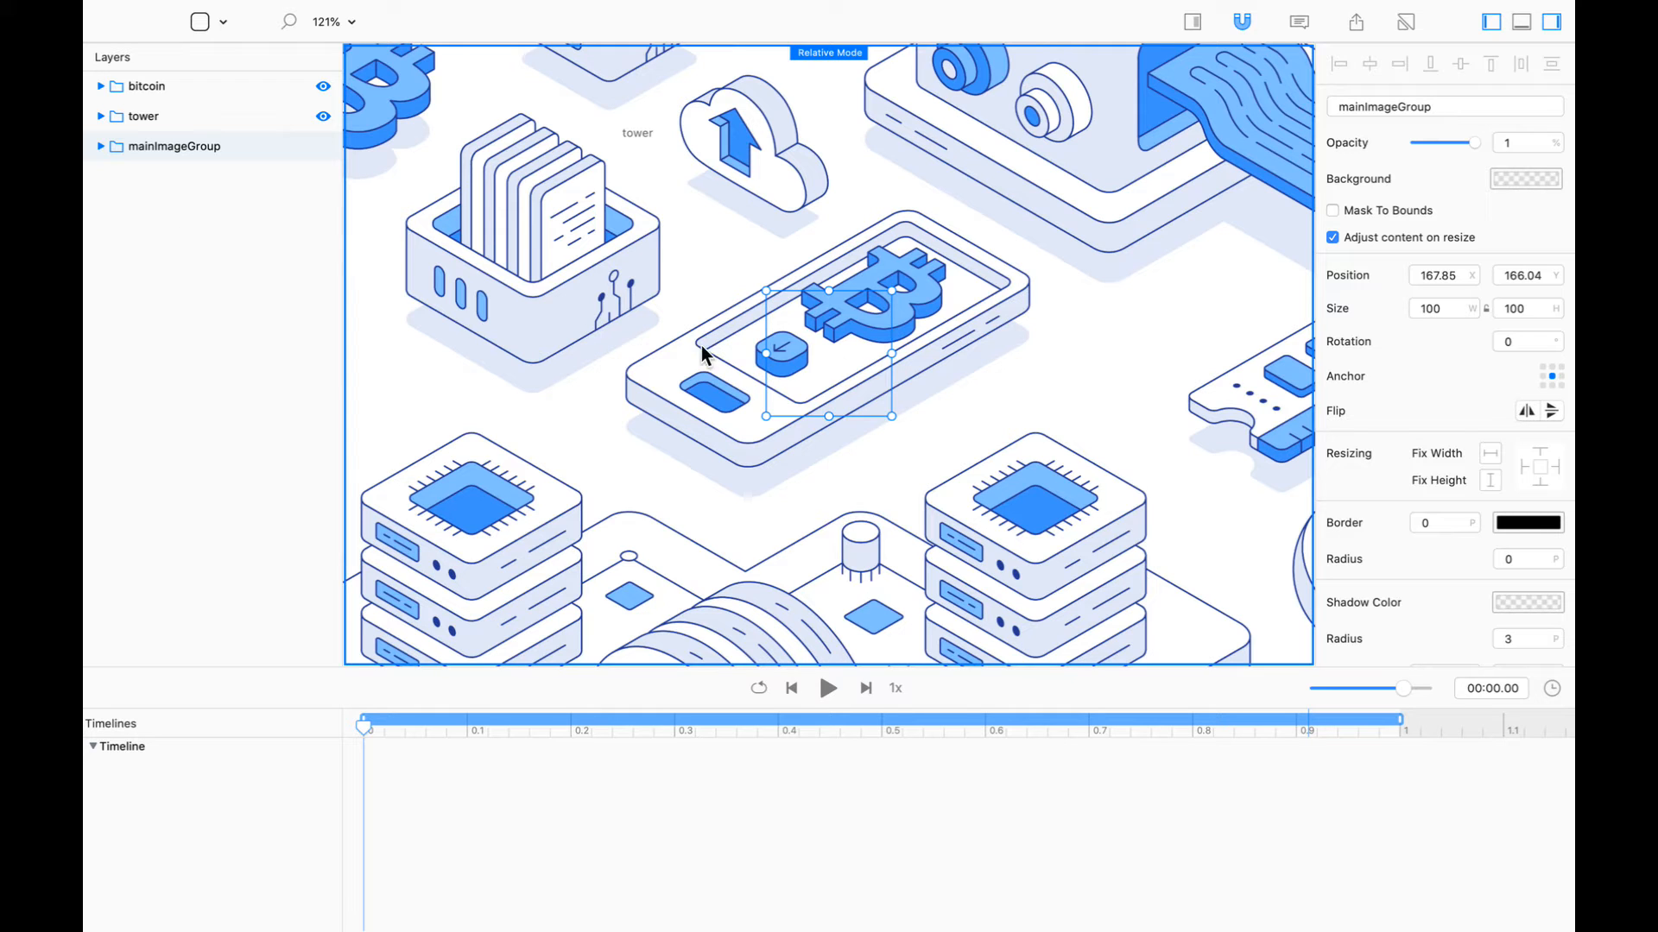
At 0.5 seconds on the timeline, scale mainImageGroup down proportionally about its centre to about 41.44 × 41.44
{"action": "left_click_drag", "start_coordinate": [814, 734], "coordinate": [881, 734]}
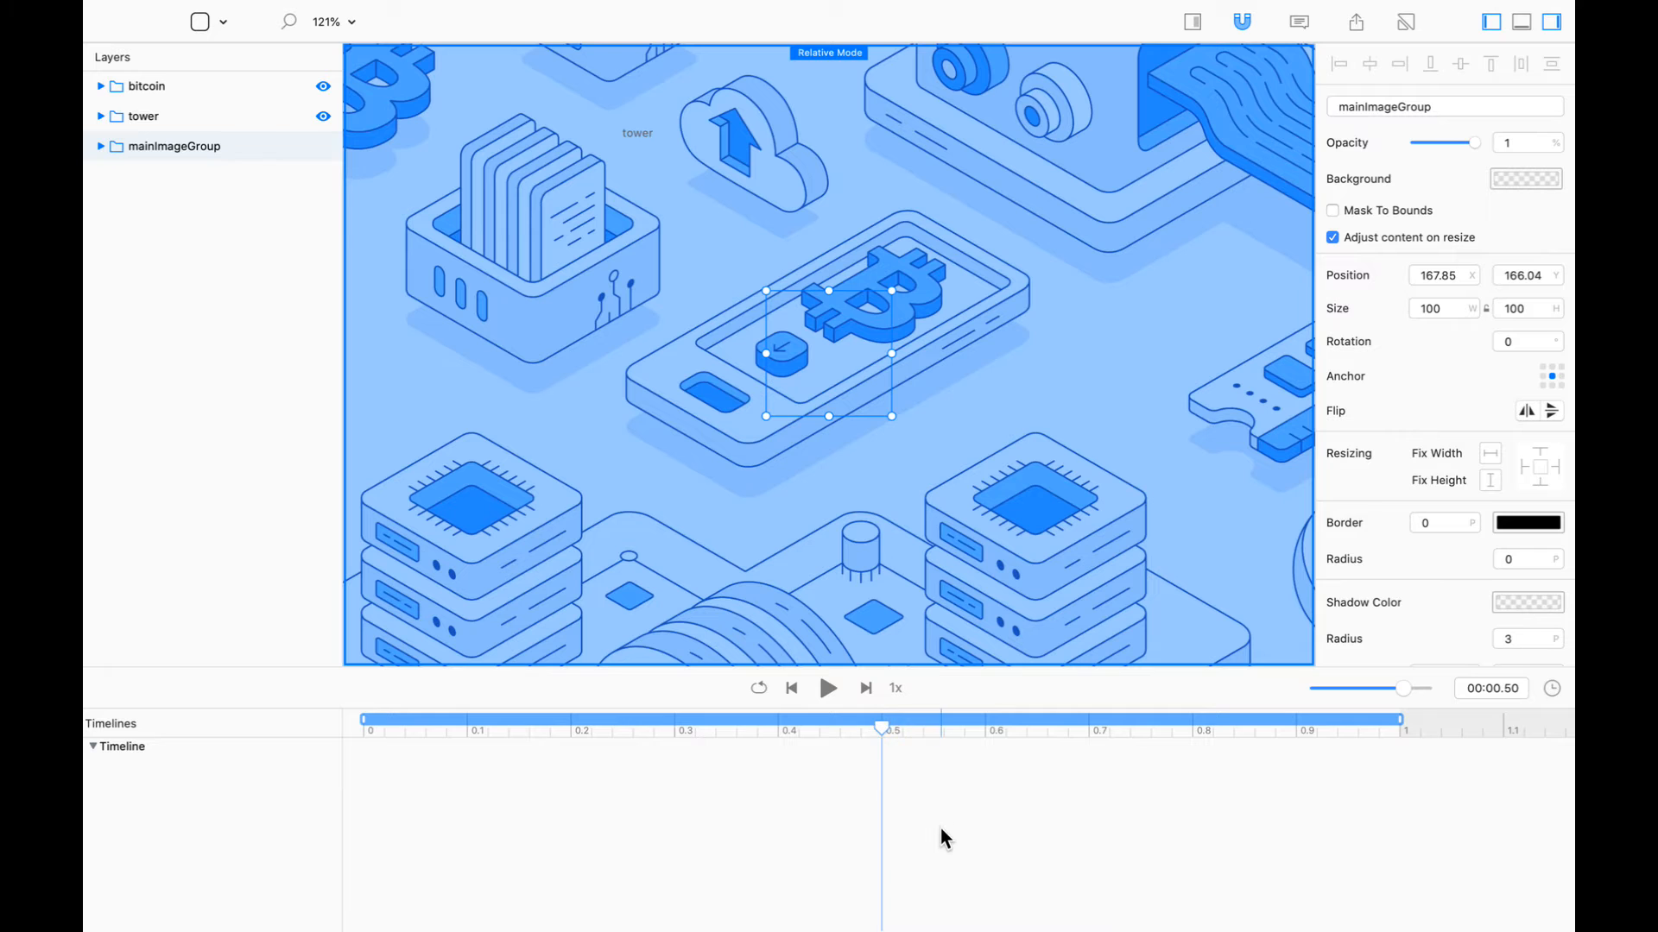
{"action": "left_click", "coordinate": [981, 836]}
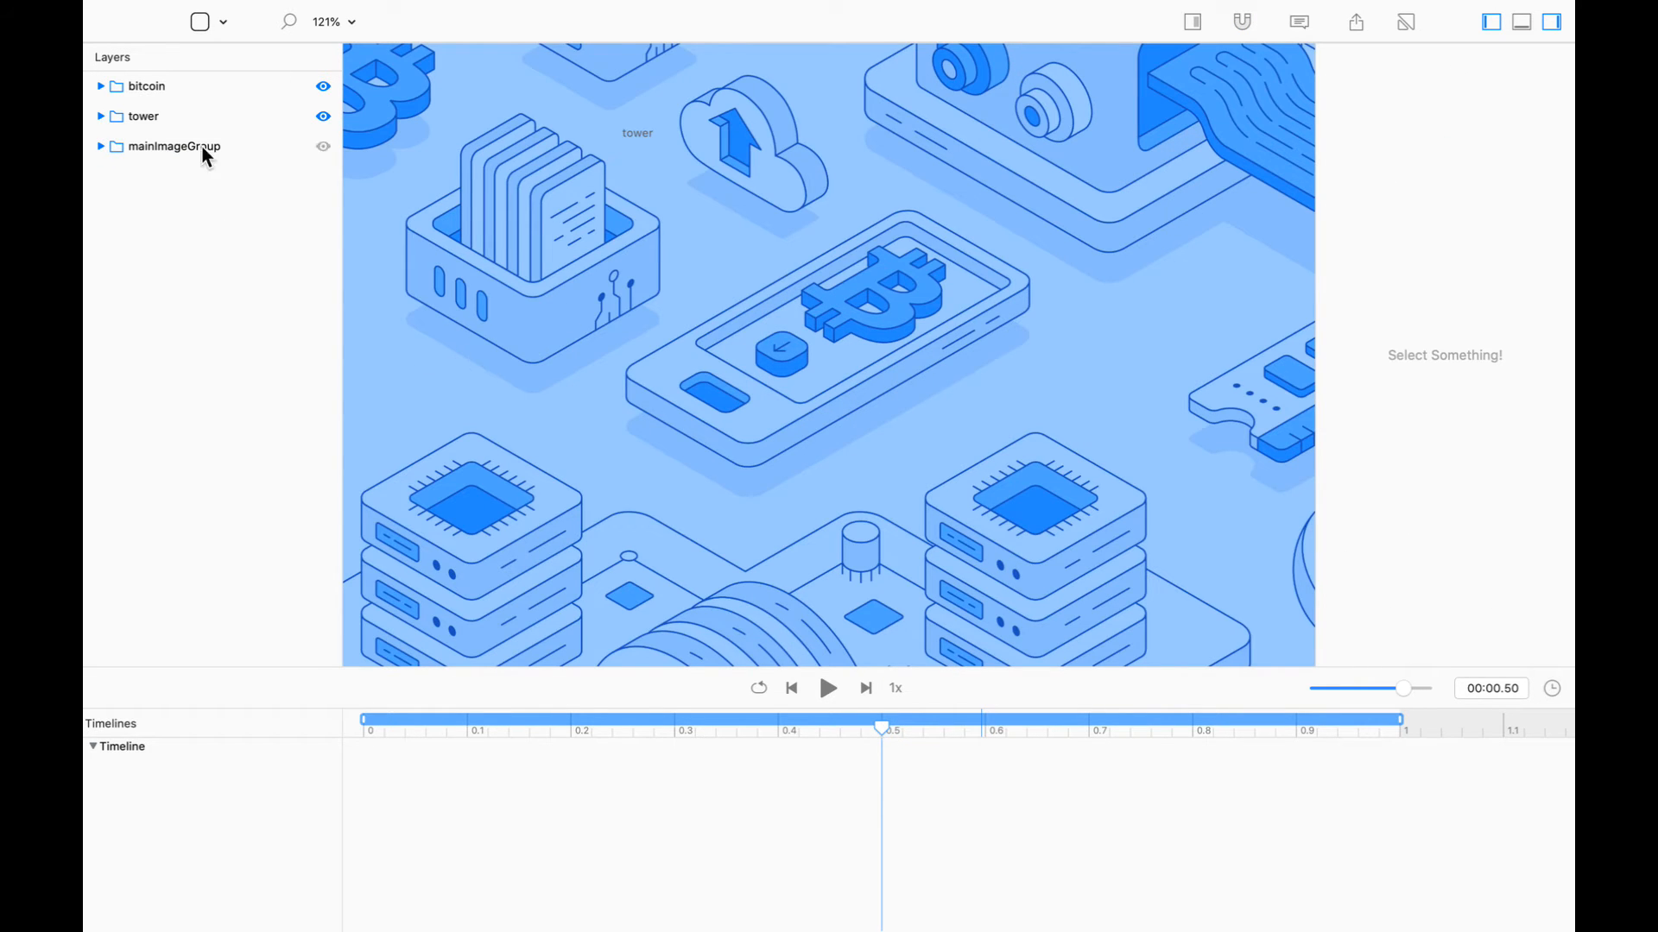
{"action": "left_click", "coordinate": [98, 146]}
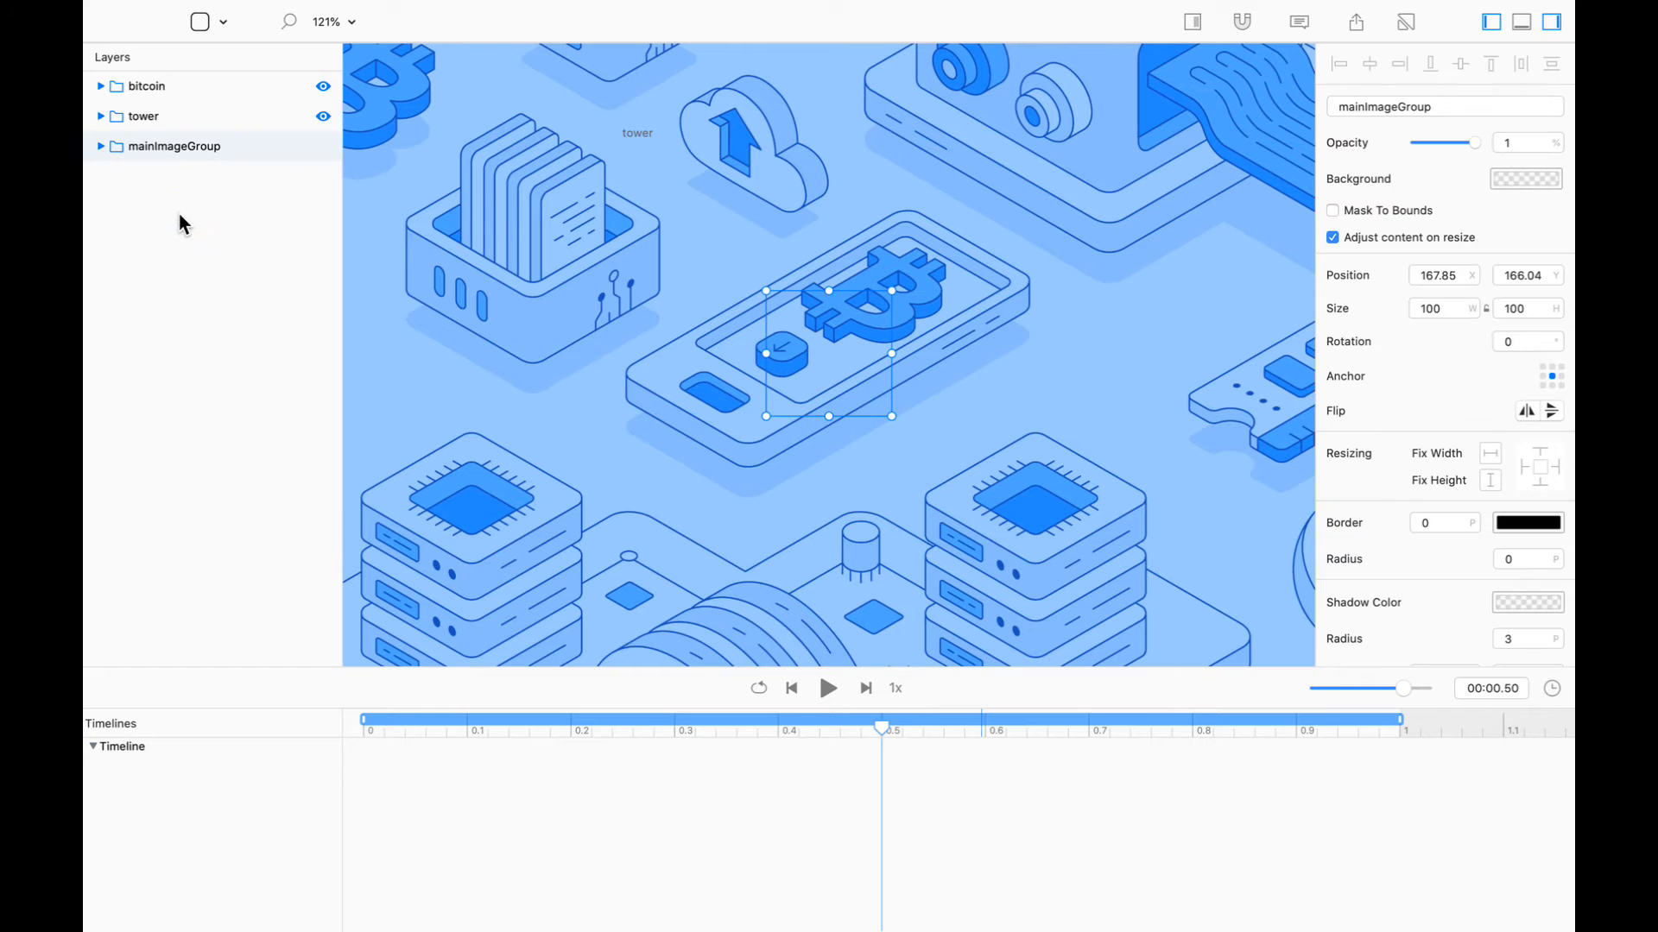
{"action": "left_click", "coordinate": [177, 216]}
{"action": "left_click", "coordinate": [98, 146]}
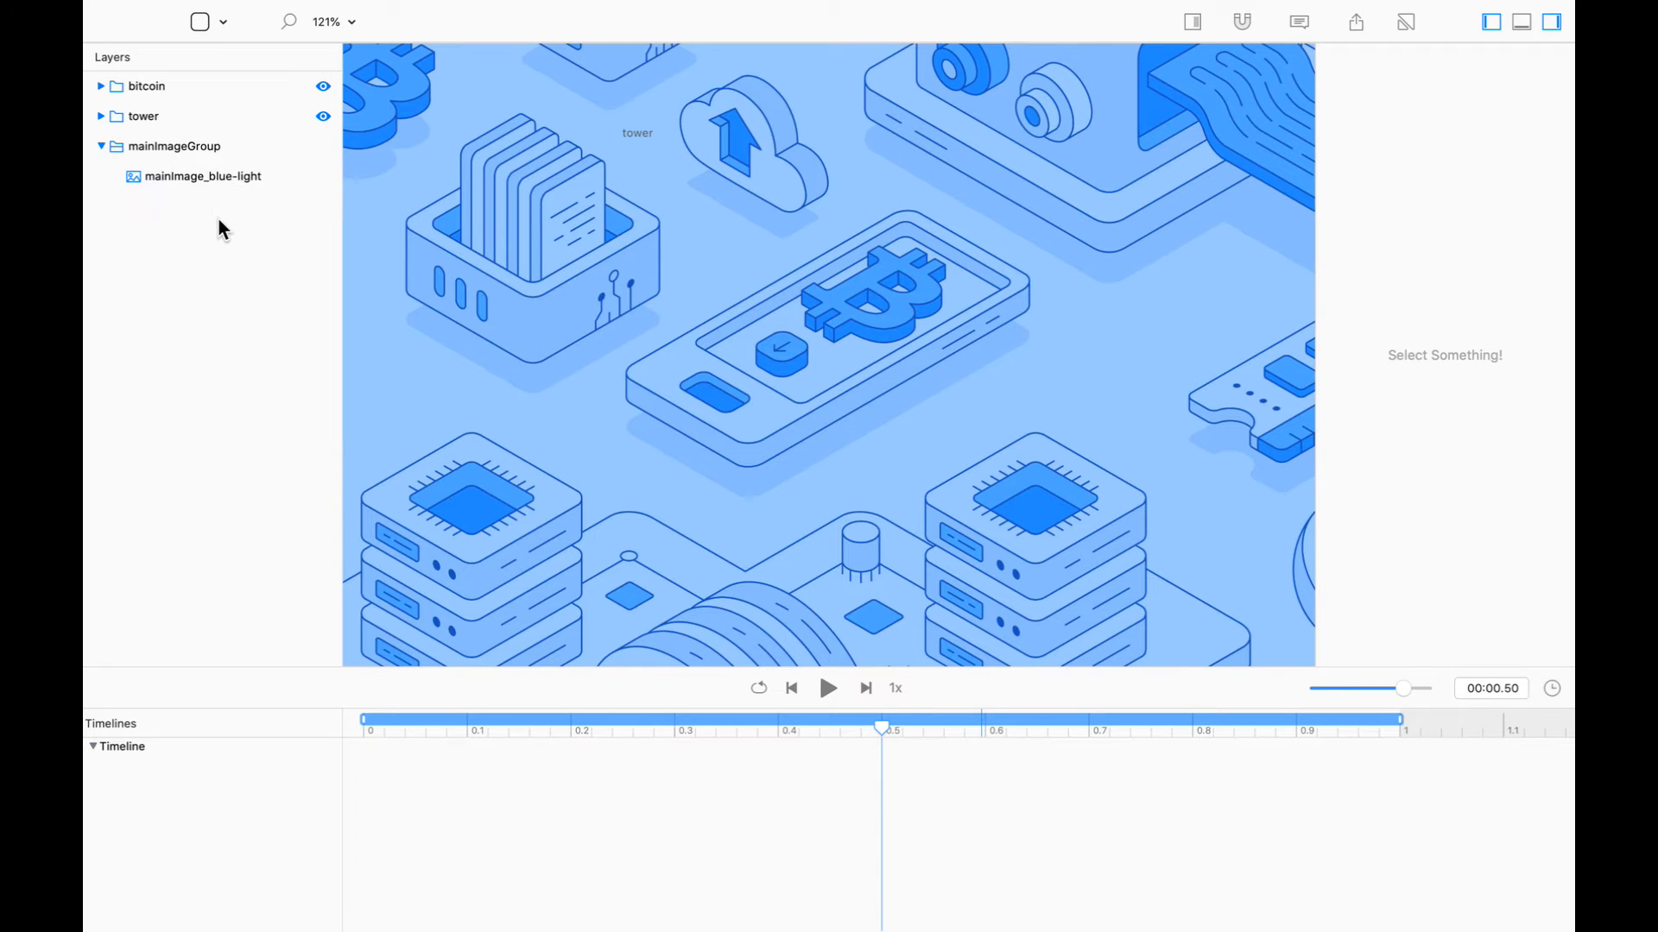
{"action": "left_click", "coordinate": [215, 144]}
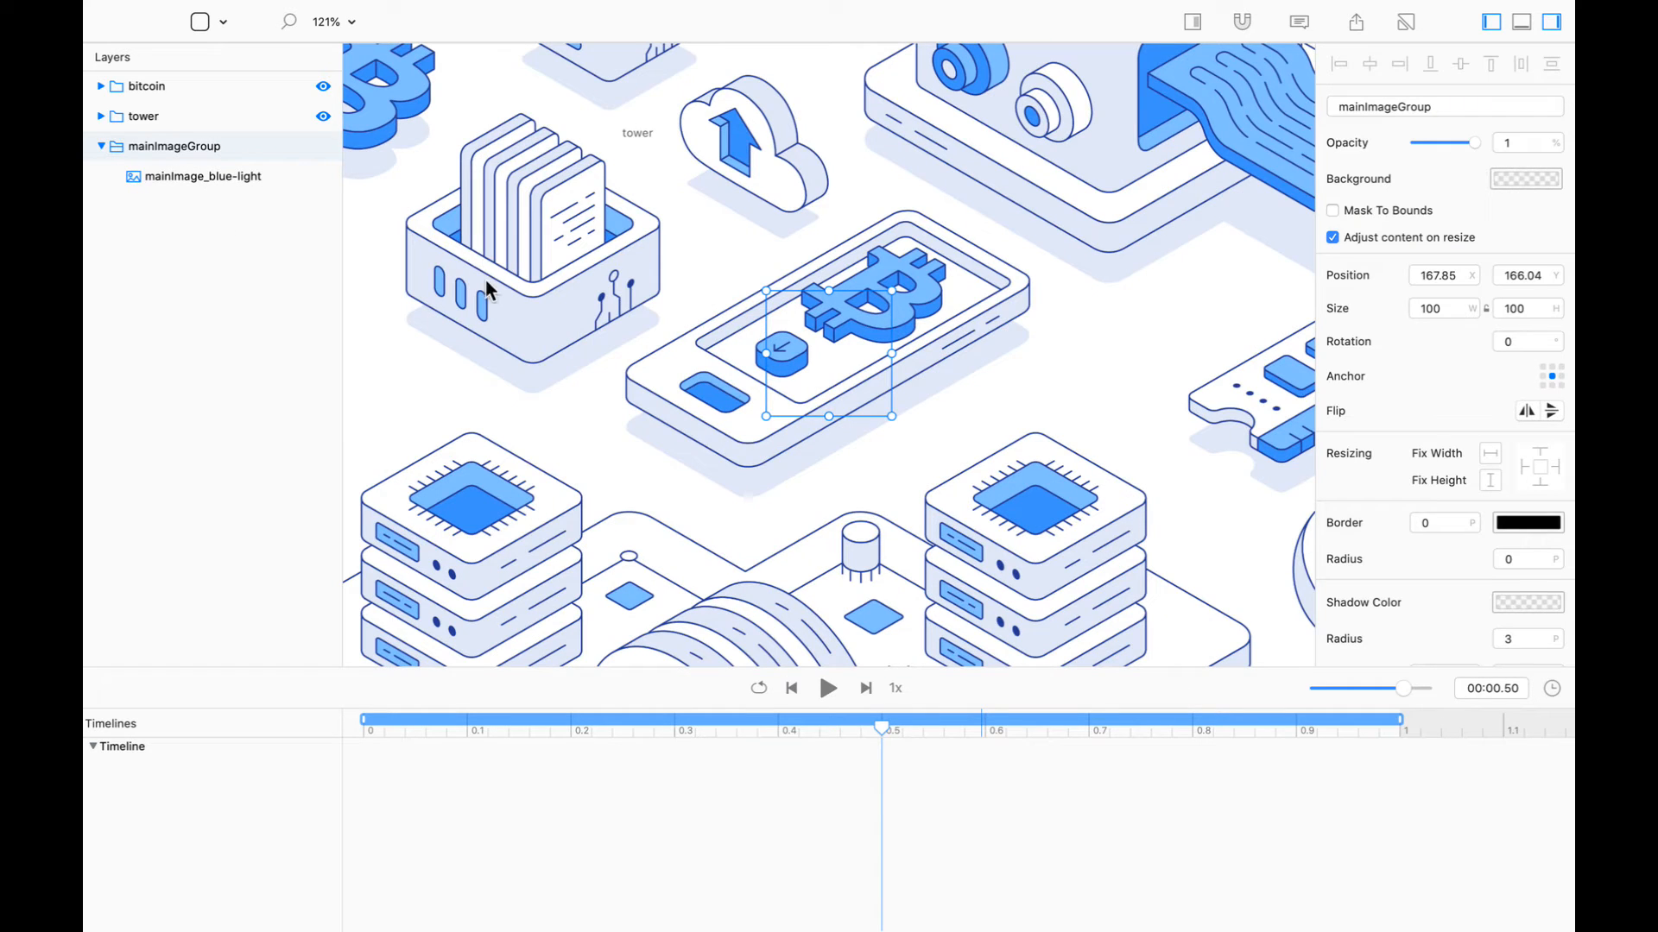
{"action": "left_click_drag", "start_coordinate": [893, 353], "coordinate": [855, 354]}
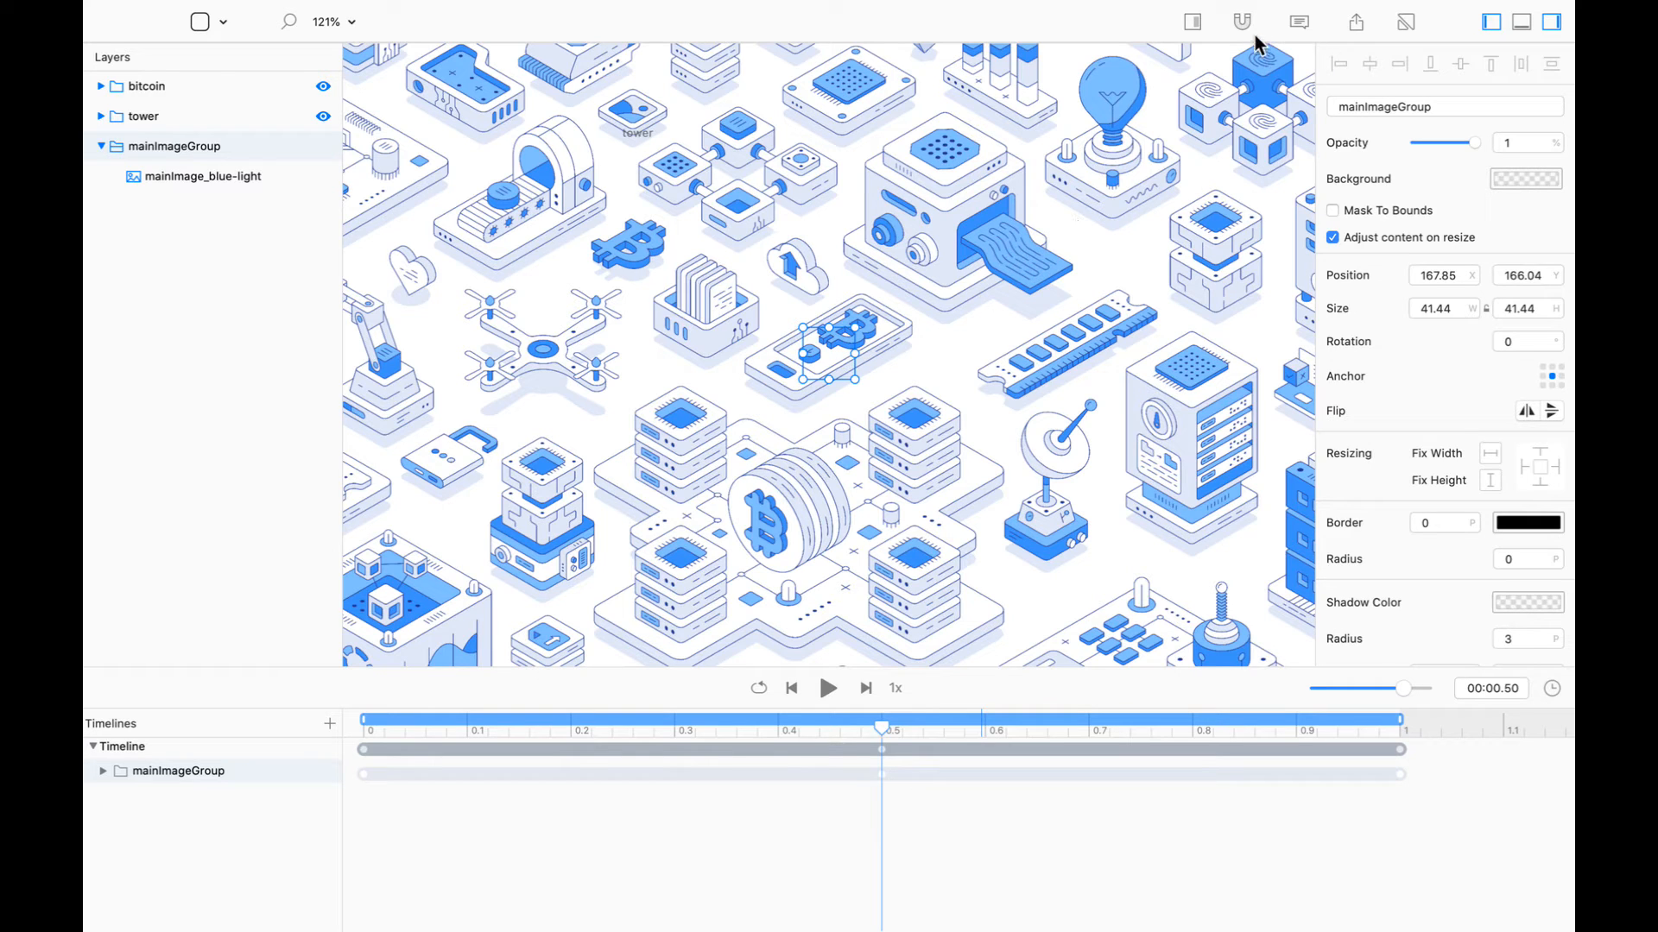
Turn artboard clipping back on, then scrub and play the mainImageGroup zoom animation
{"action": "left_click", "coordinate": [1192, 23]}
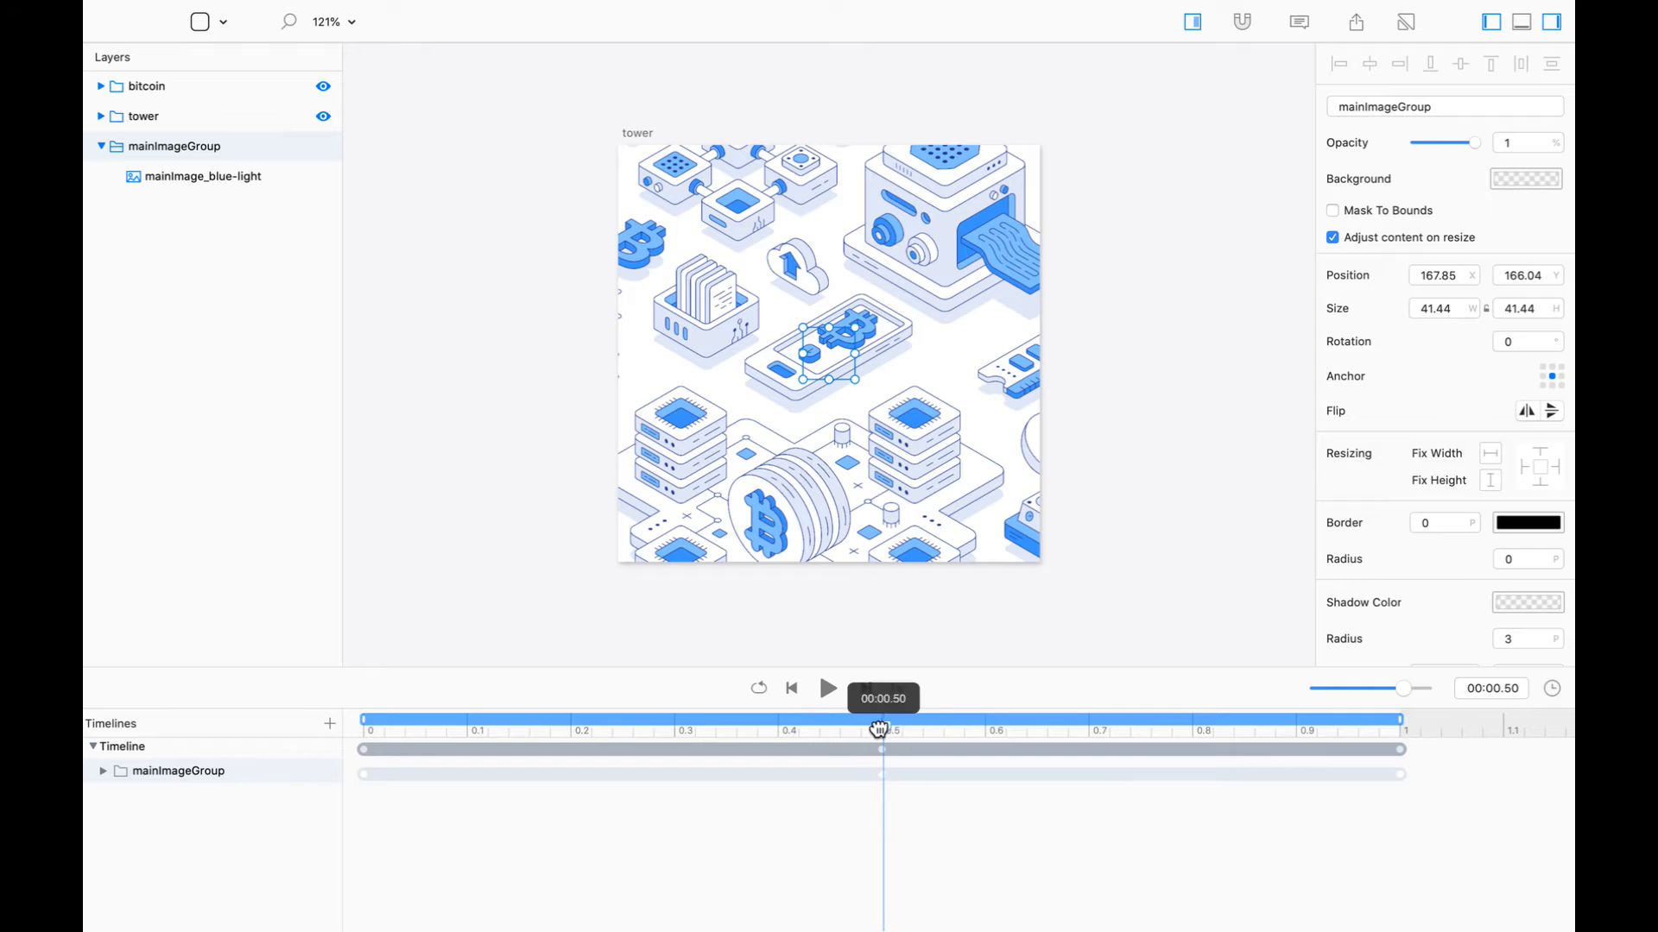
{"action": "left_click_drag", "start_coordinate": [897, 722], "coordinate": [226, 738]}
{"action": "key", "text": "space"}
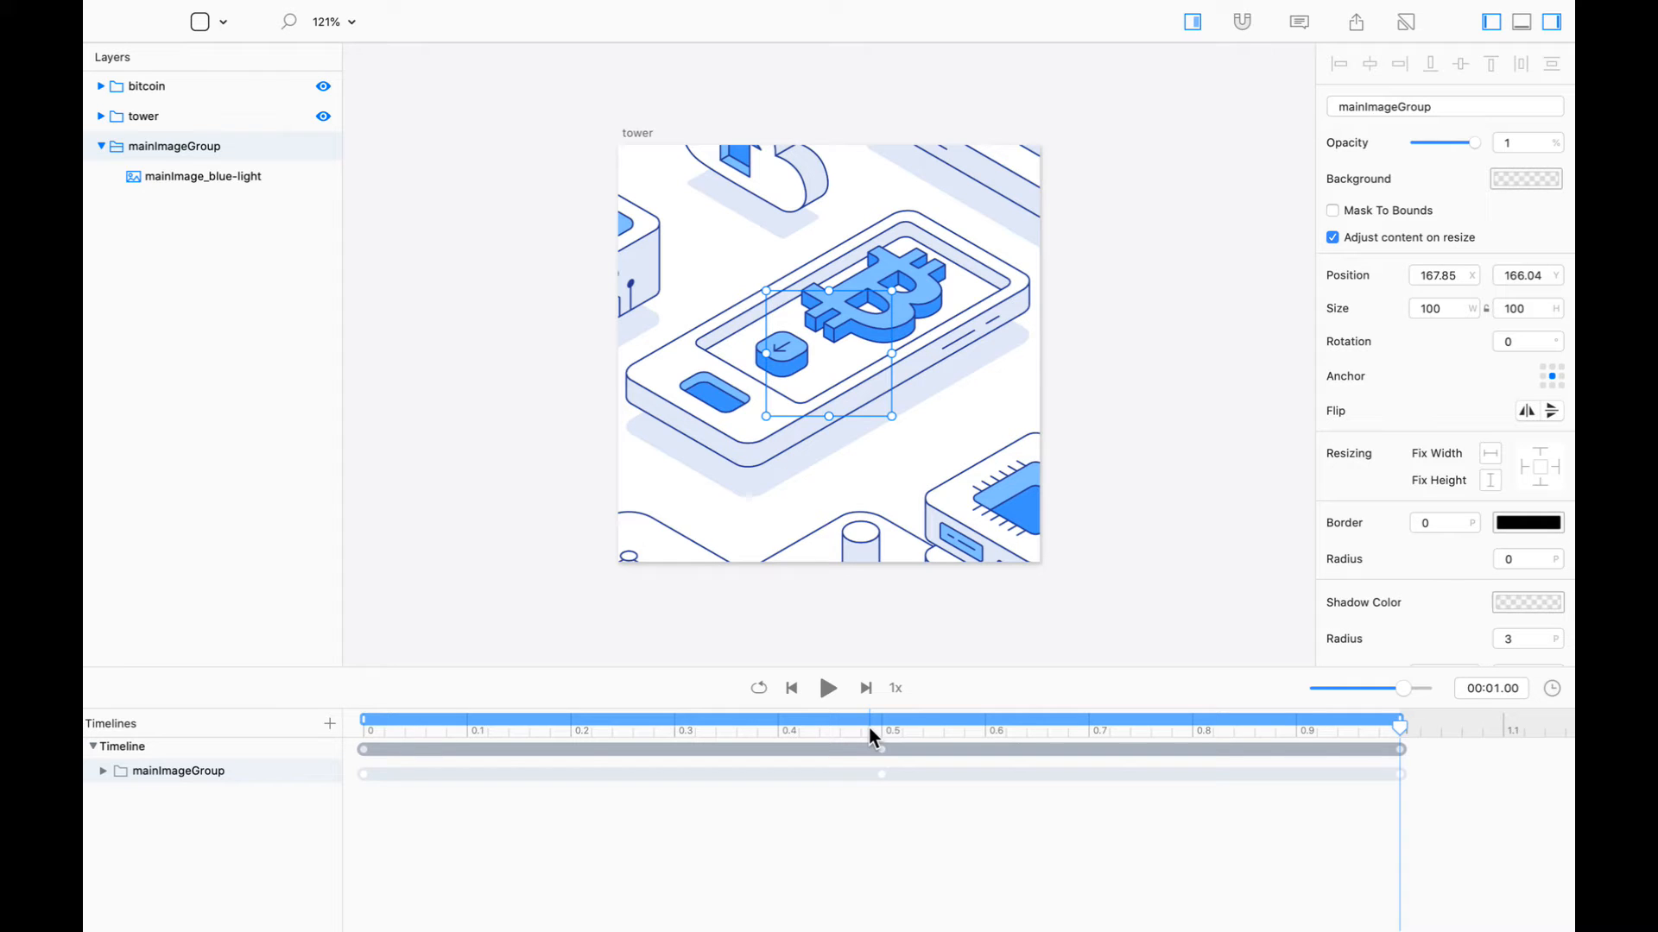
Expand the mainImageGroup tracks and retime the middle keyframes so the zoom-out ends at 0.25 seconds and the zoom-in starts at 0.75 seconds
{"action": "left_click", "coordinate": [103, 771]}
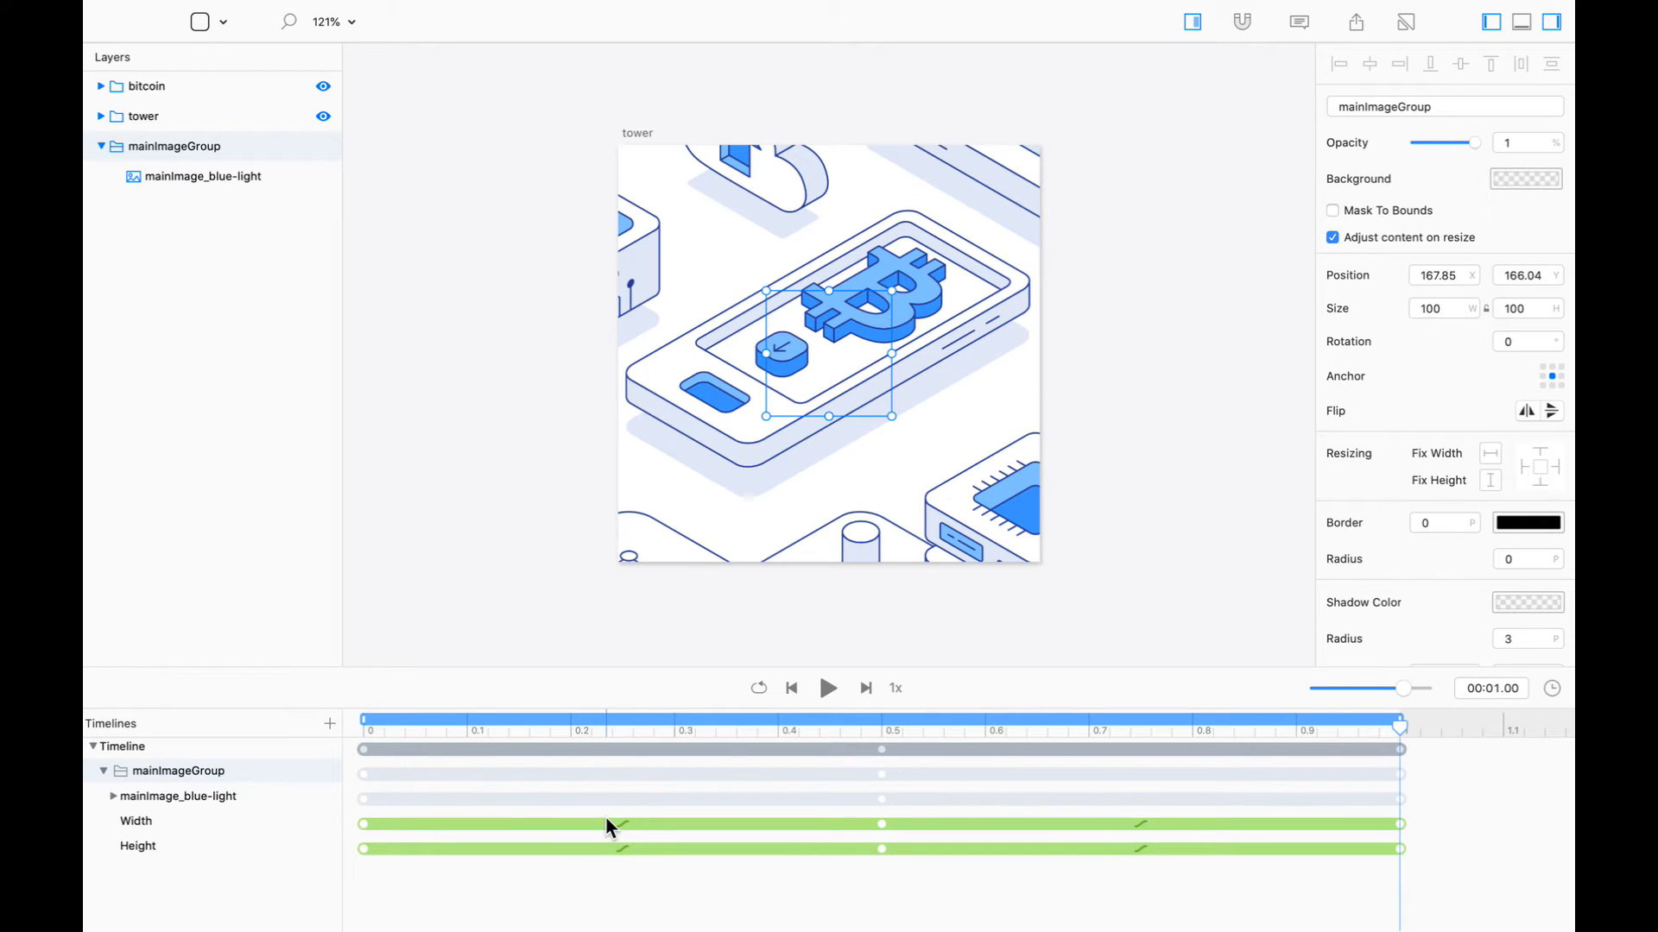
{"action": "left_click", "coordinate": [113, 797]}
{"action": "left_click_drag", "start_coordinate": [212, 669], "coordinate": [209, 550]}
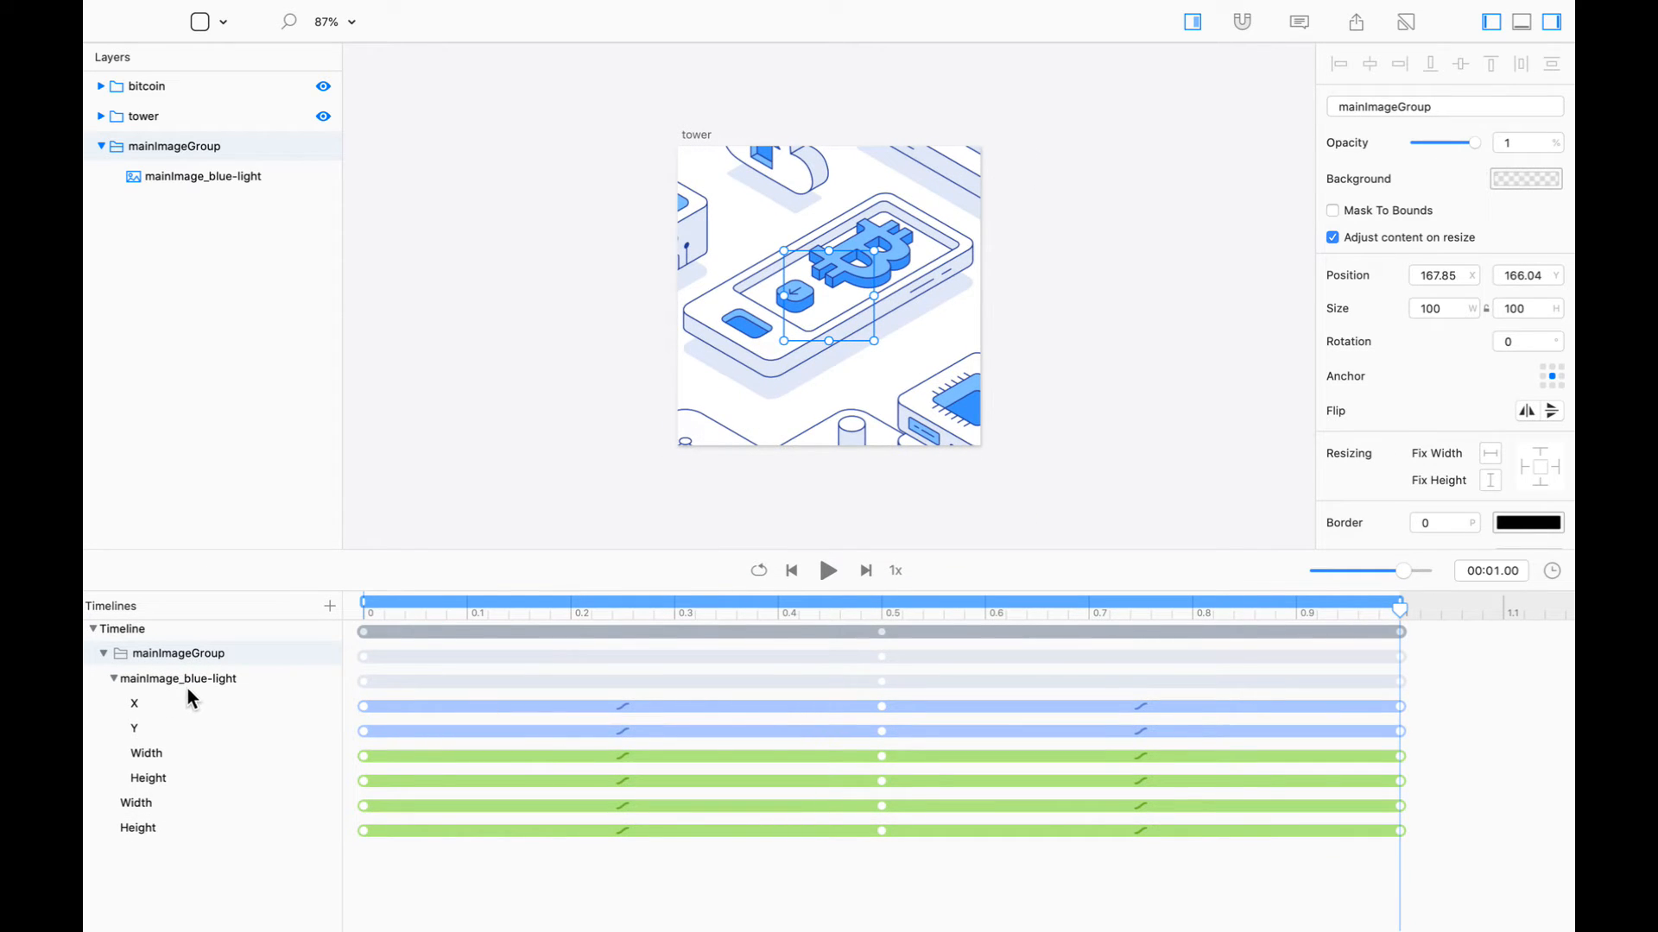
{"action": "left_click_drag", "start_coordinate": [798, 877], "coordinate": [623, 713]}
{"action": "left_click_drag", "start_coordinate": [769, 867], "coordinate": [1140, 696]}
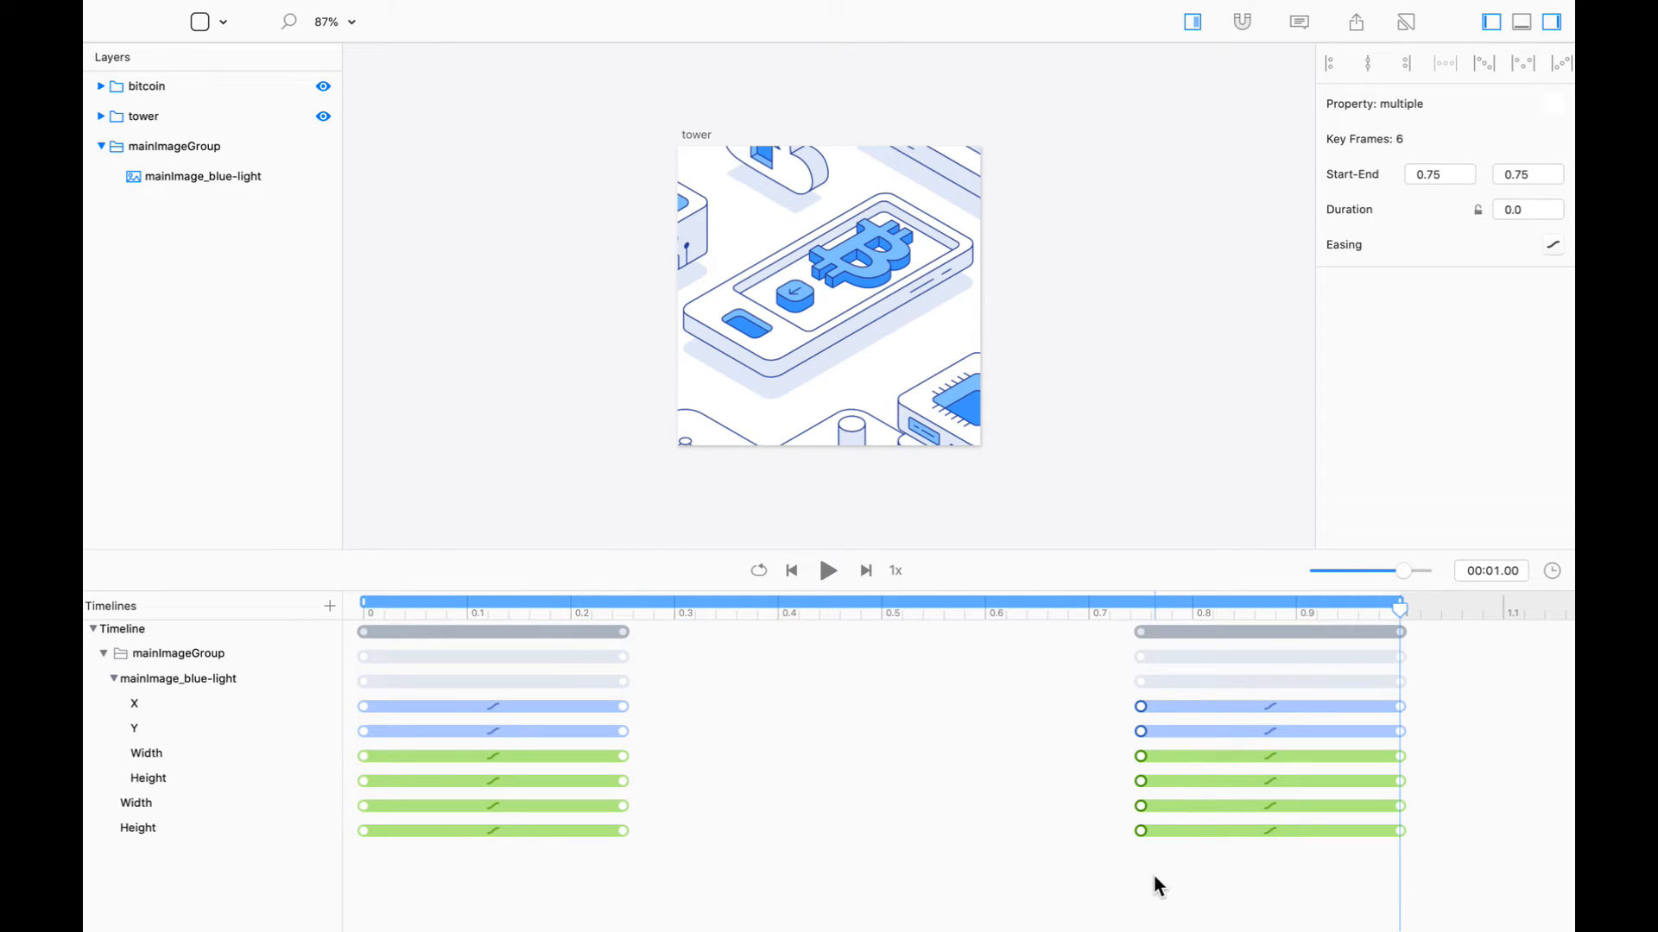
Play the retimed animation and scrub through the hold between 0.25 and 0.75 seconds
{"action": "left_click", "coordinate": [829, 571]}
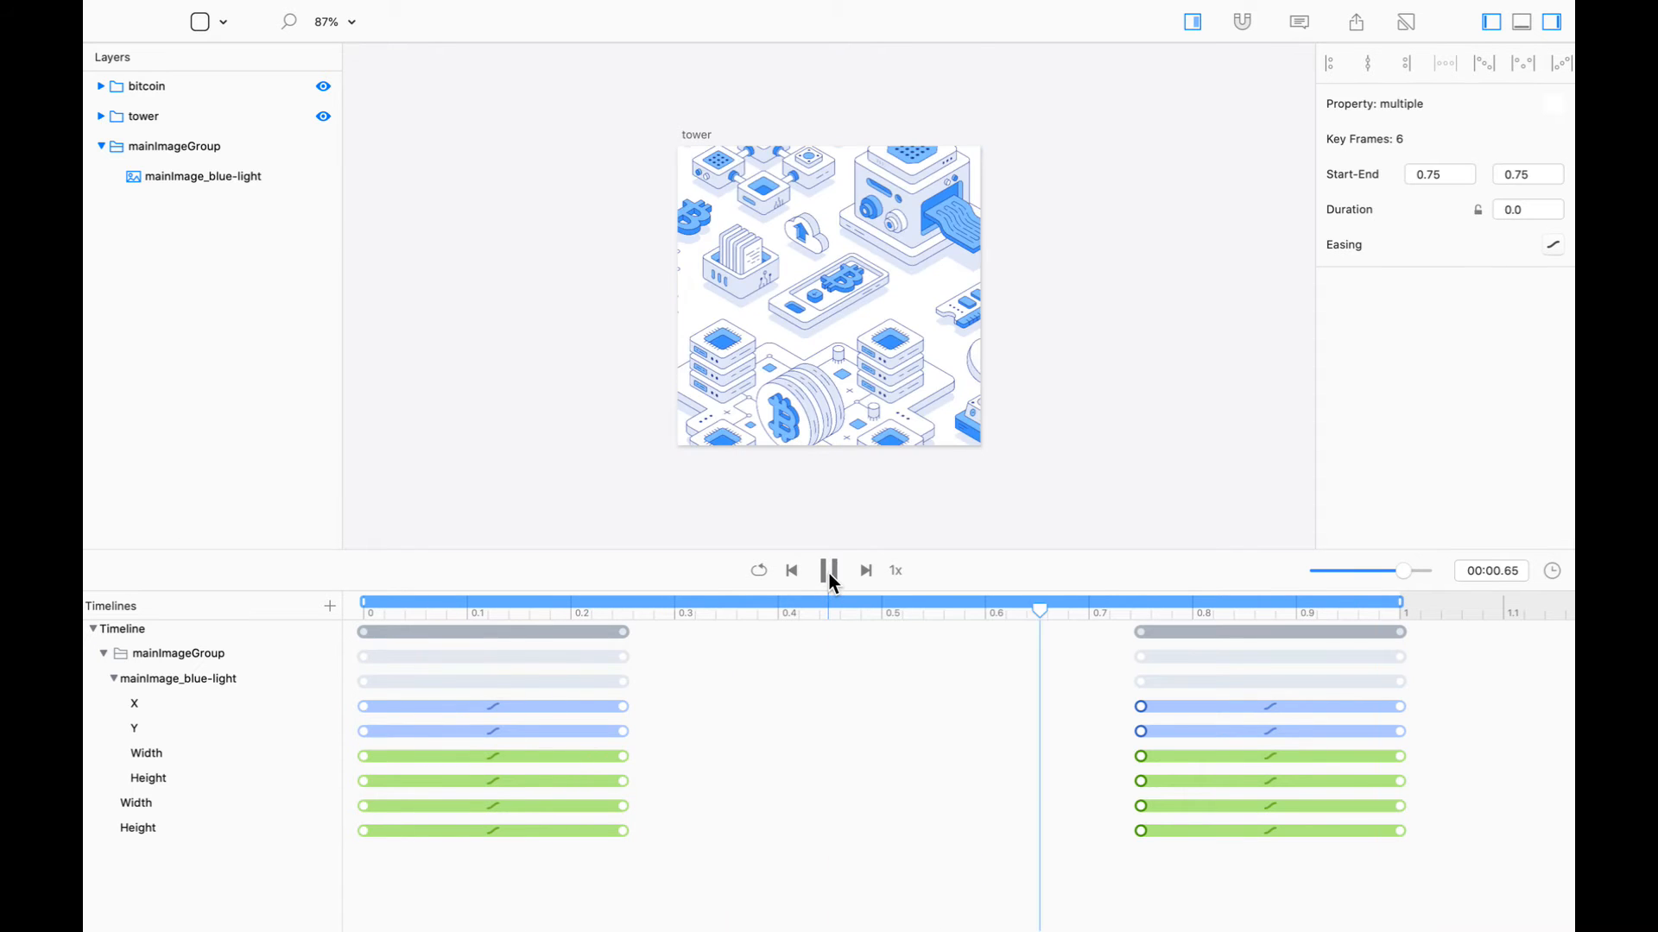
{"action": "left_click", "coordinate": [829, 572]}
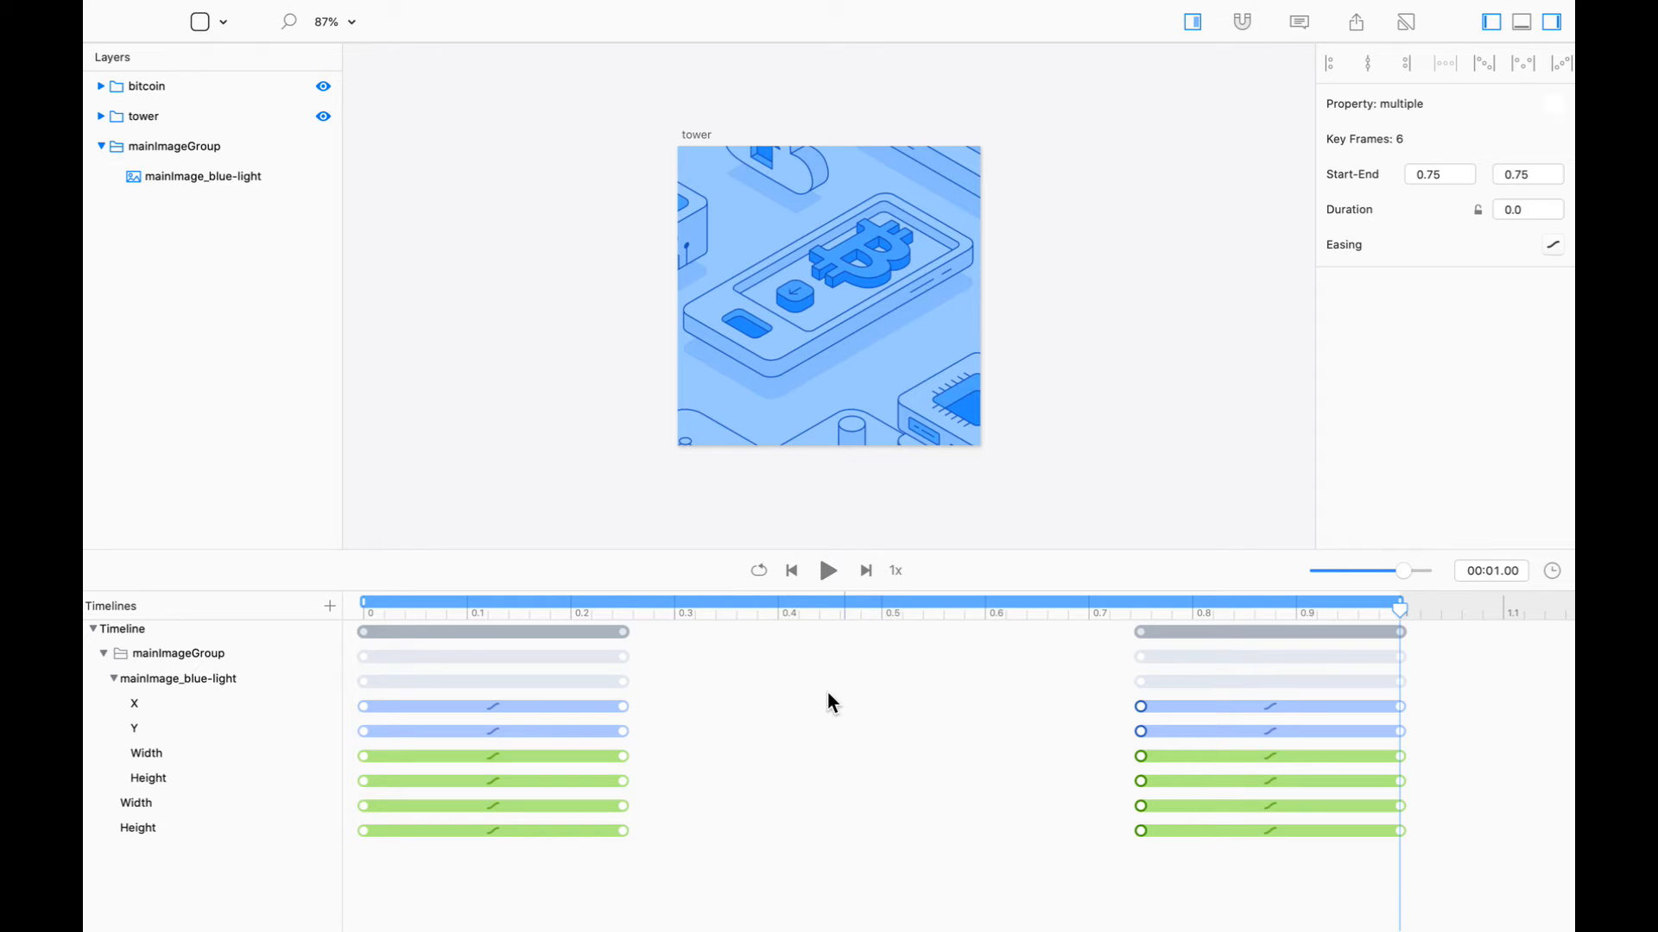
{"action": "left_click", "coordinate": [625, 610]}
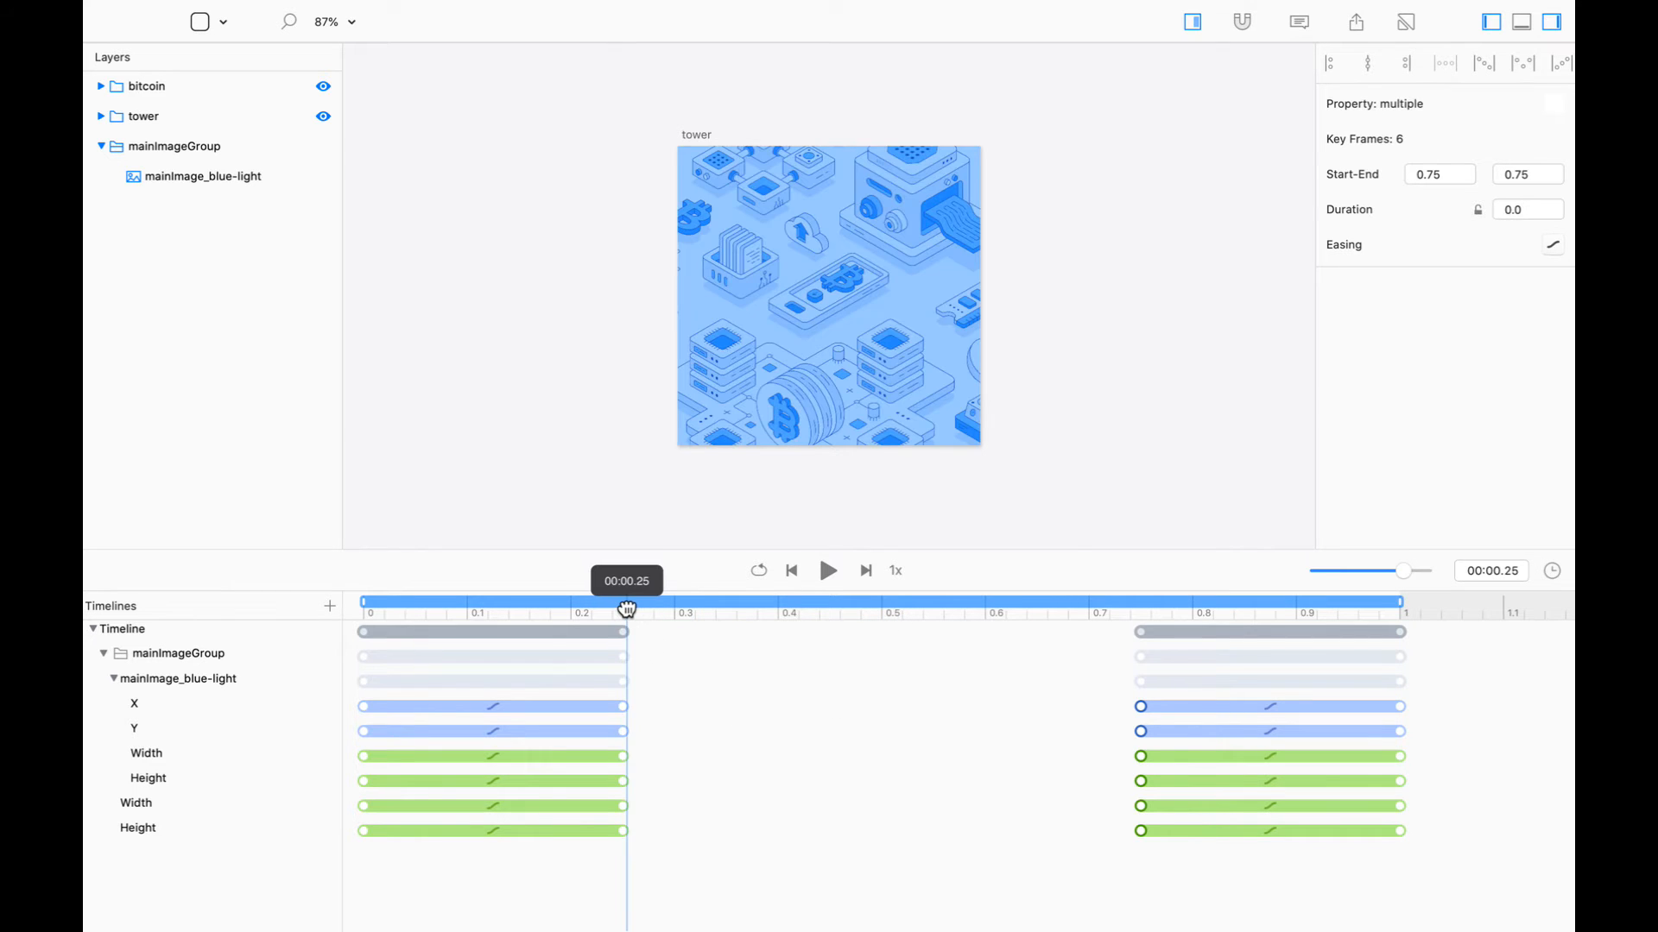
{"action": "left_click_drag", "start_coordinate": [625, 610], "coordinate": [1242, 609]}
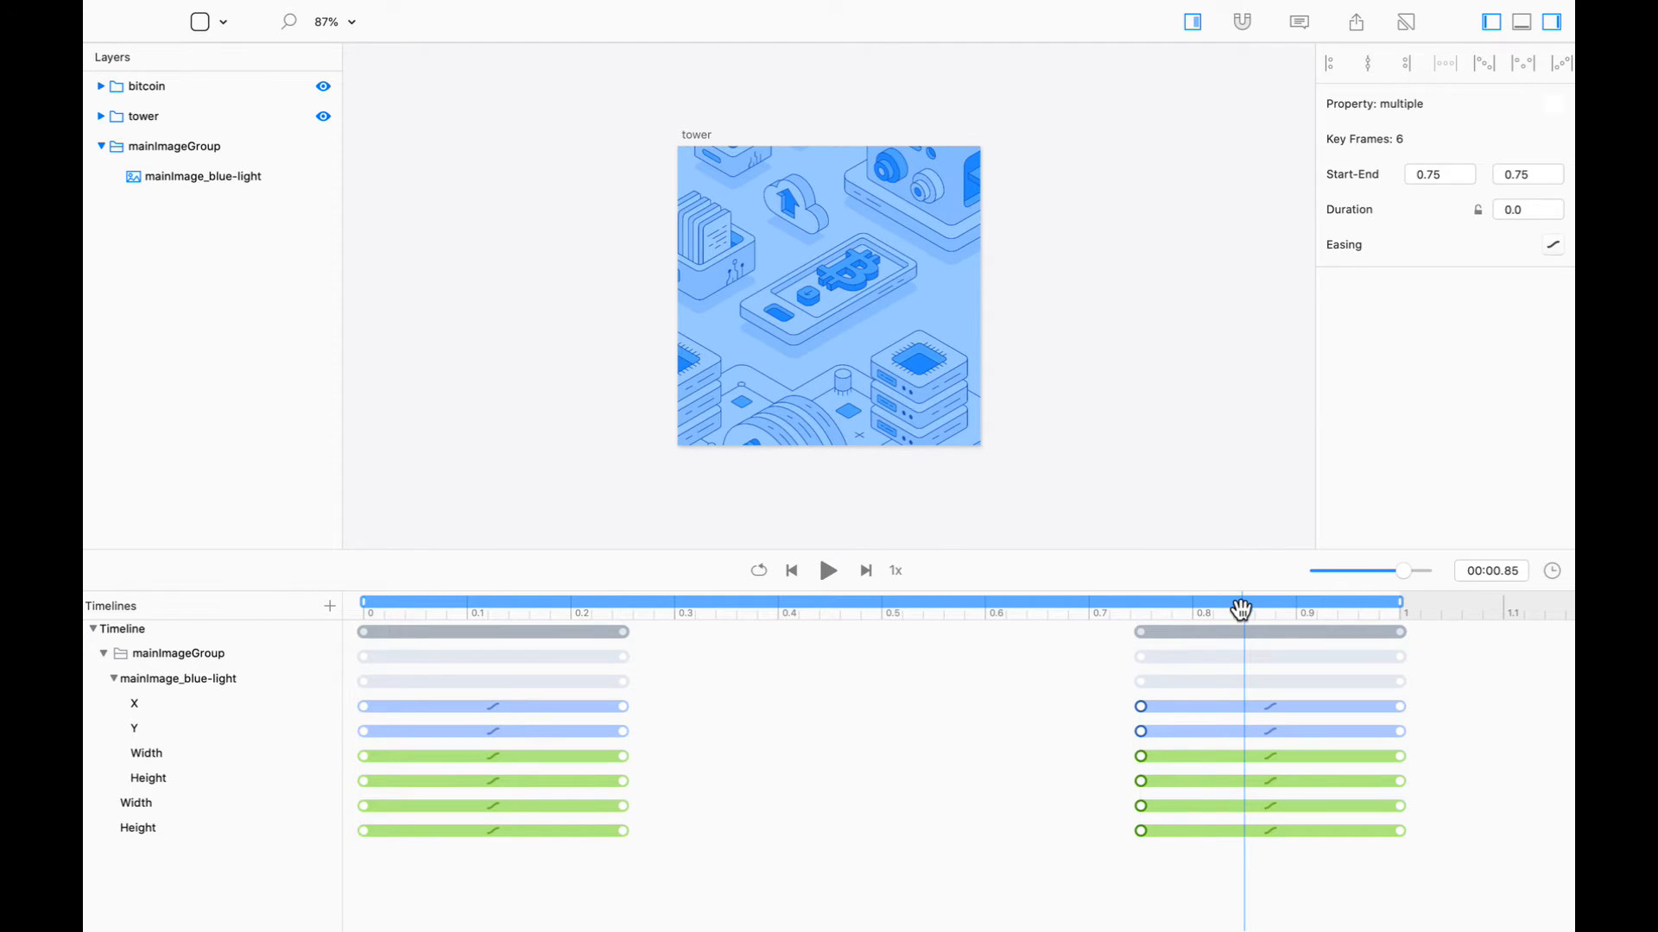
{"action": "key", "text": "Left"}
{"action": "key", "text": "Right"}
{"action": "key", "text": "Left"}
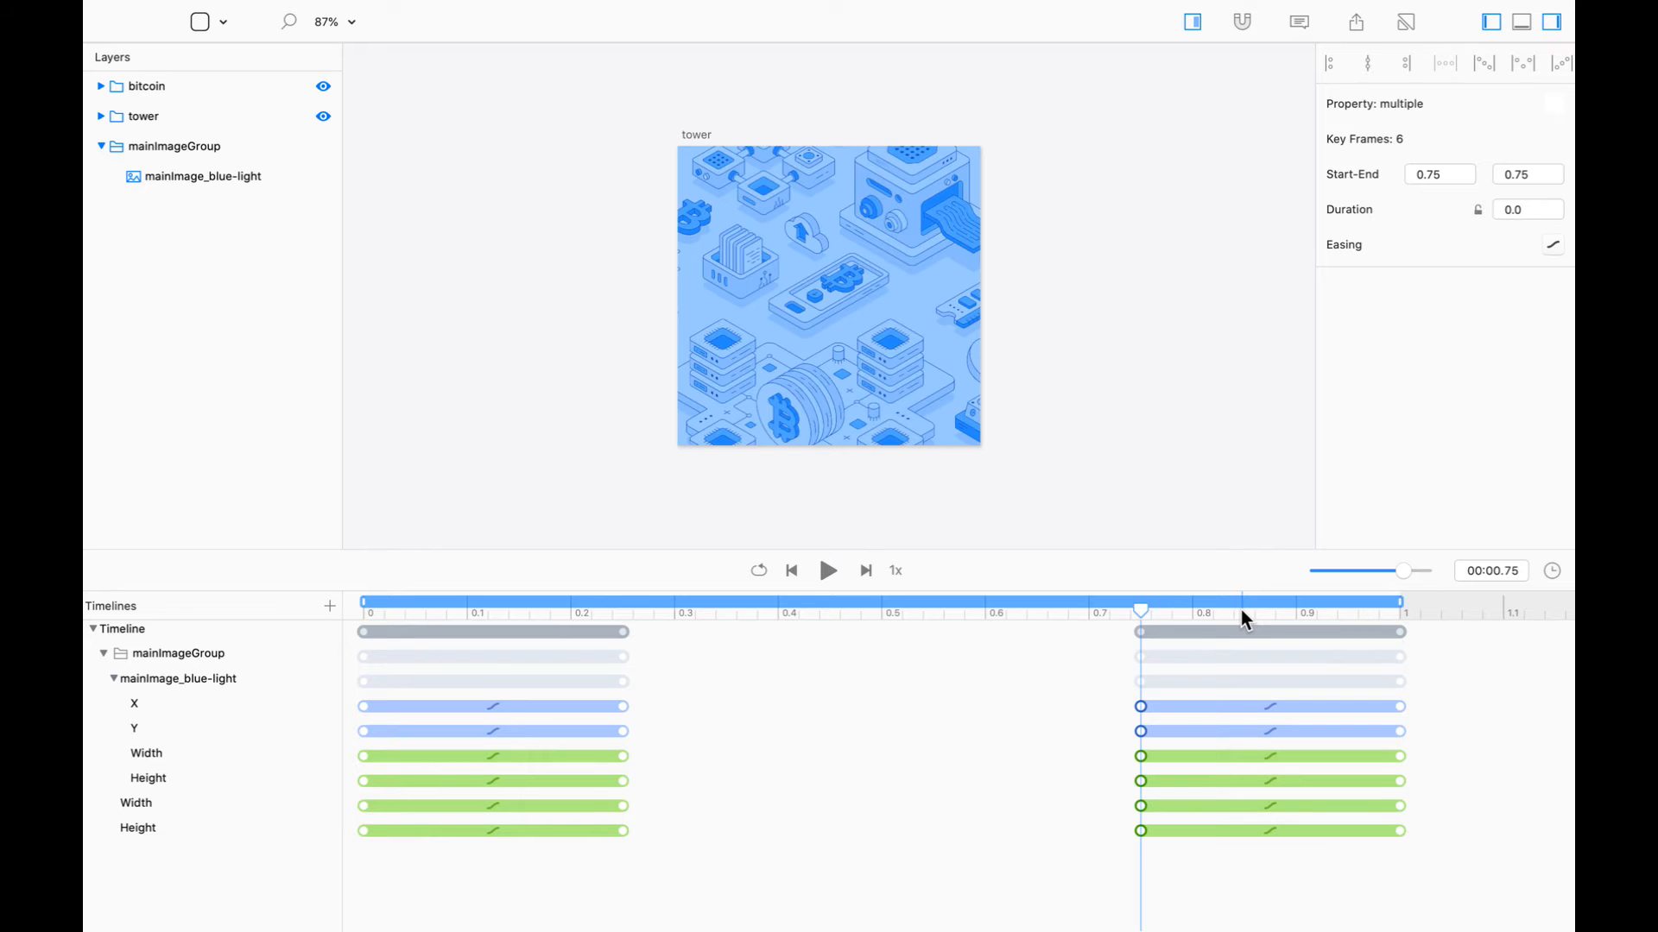
Select the mainImage_blue-light track and step back and forth between its keyframes
{"action": "left_click", "coordinate": [1036, 674]}
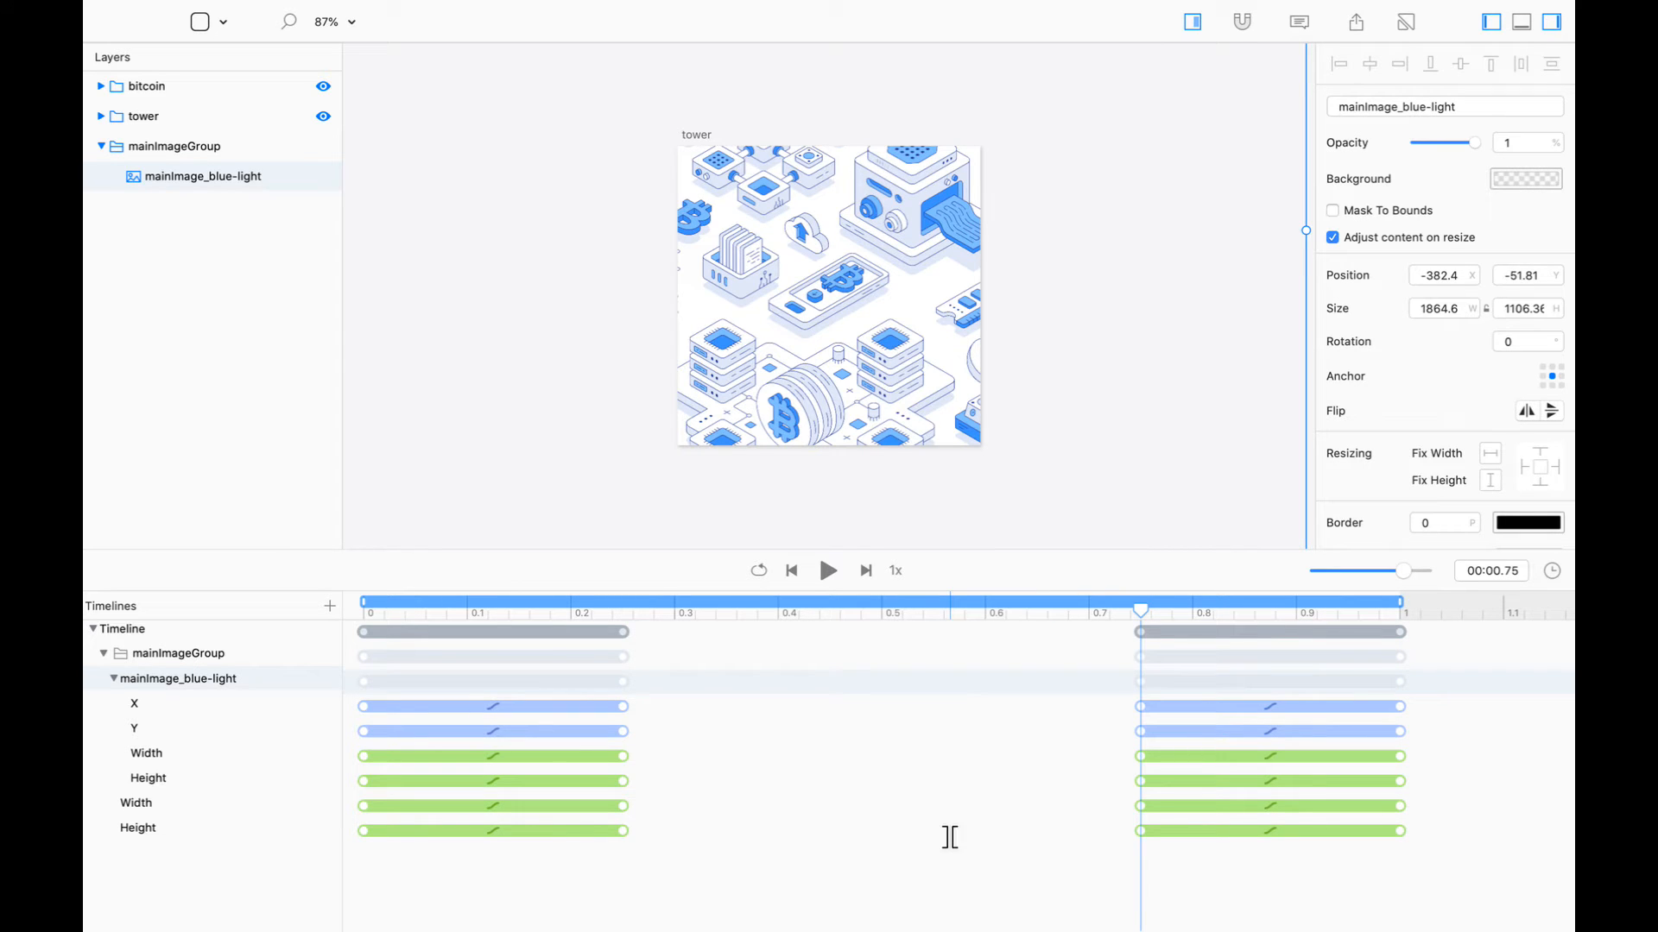
{"action": "key", "text": "Left"}
{"action": "key", "text": "Left"}
{"action": "key", "text": "Right"}
{"action": "key", "text": "Right"}
{"action": "key", "text": "Right"}
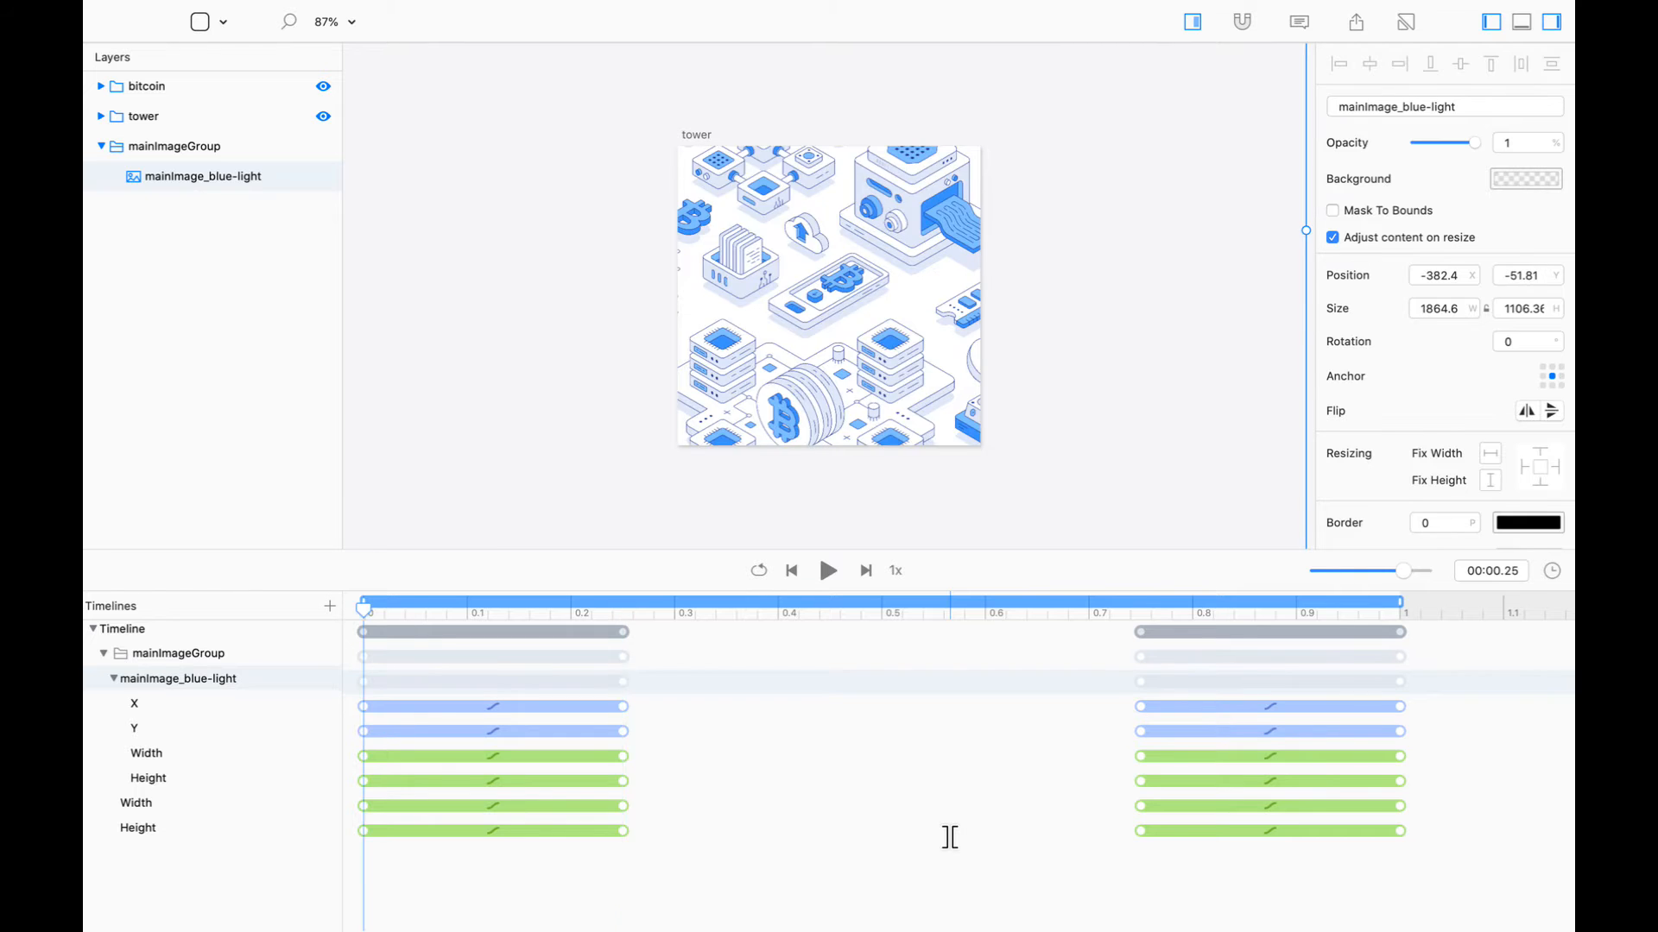
At 0.75 seconds, reposition mainImage_blue-light to about X 284, Y 22 so its tower sits in the middle of the artboard
{"action": "key", "text": "Left"}
{"action": "key", "text": "Left"}
{"action": "key", "text": "Left"}
{"action": "key", "text": "Right"}
{"action": "key", "text": "Right"}
{"action": "key", "text": "Right"}
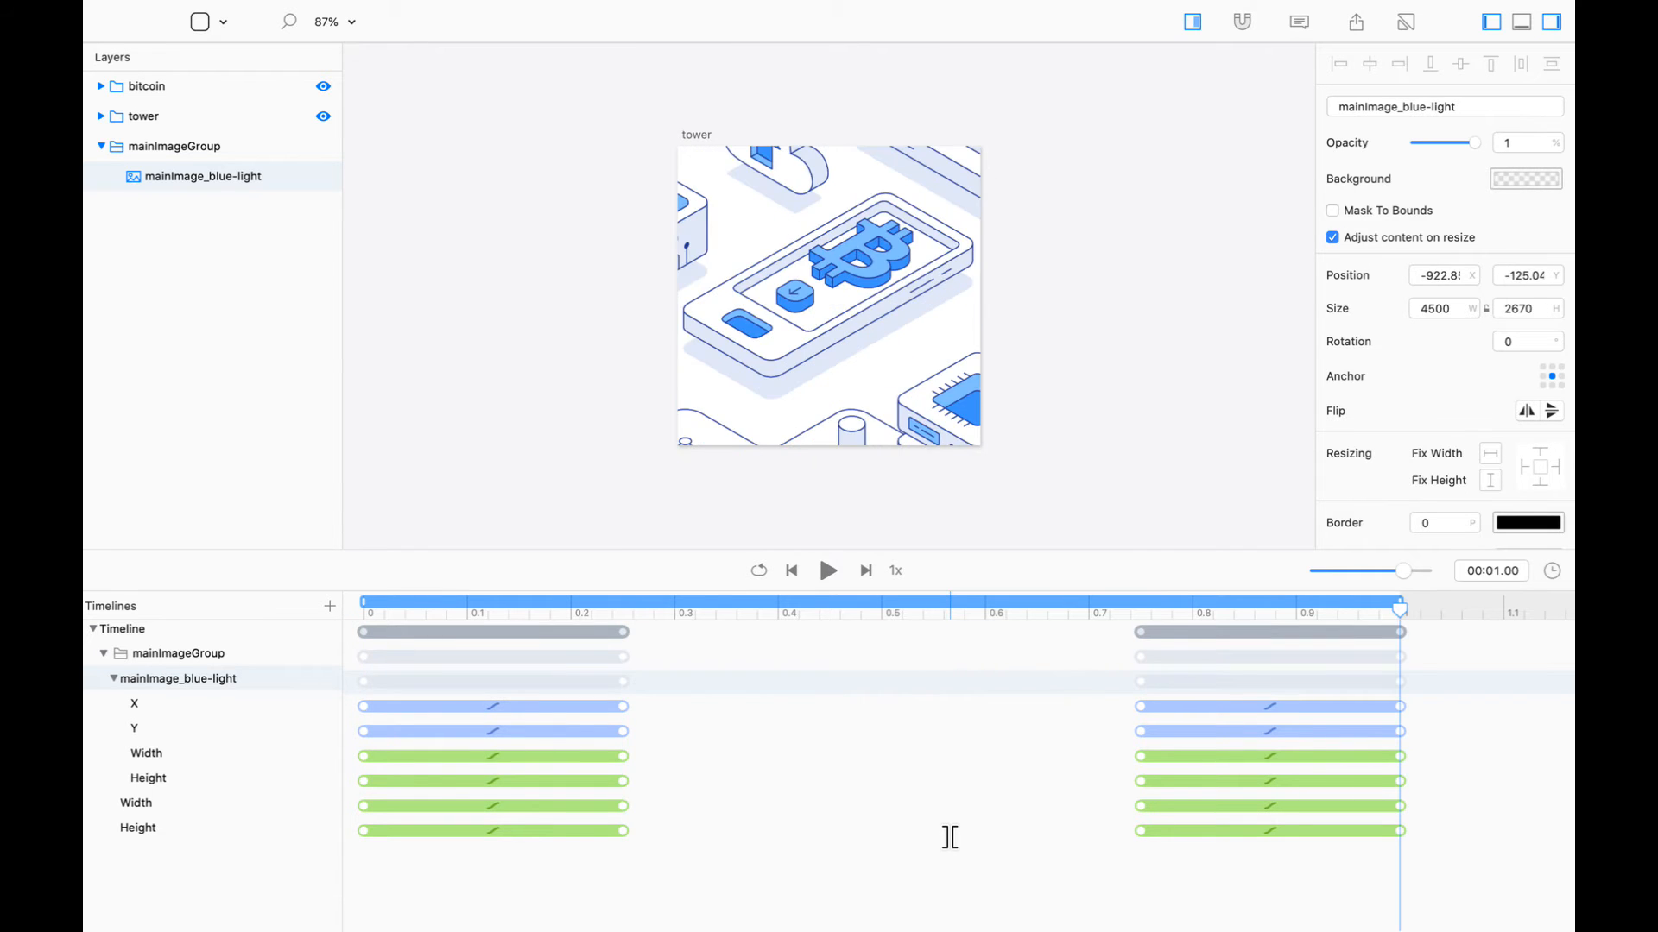
{"action": "key", "text": "Left"}
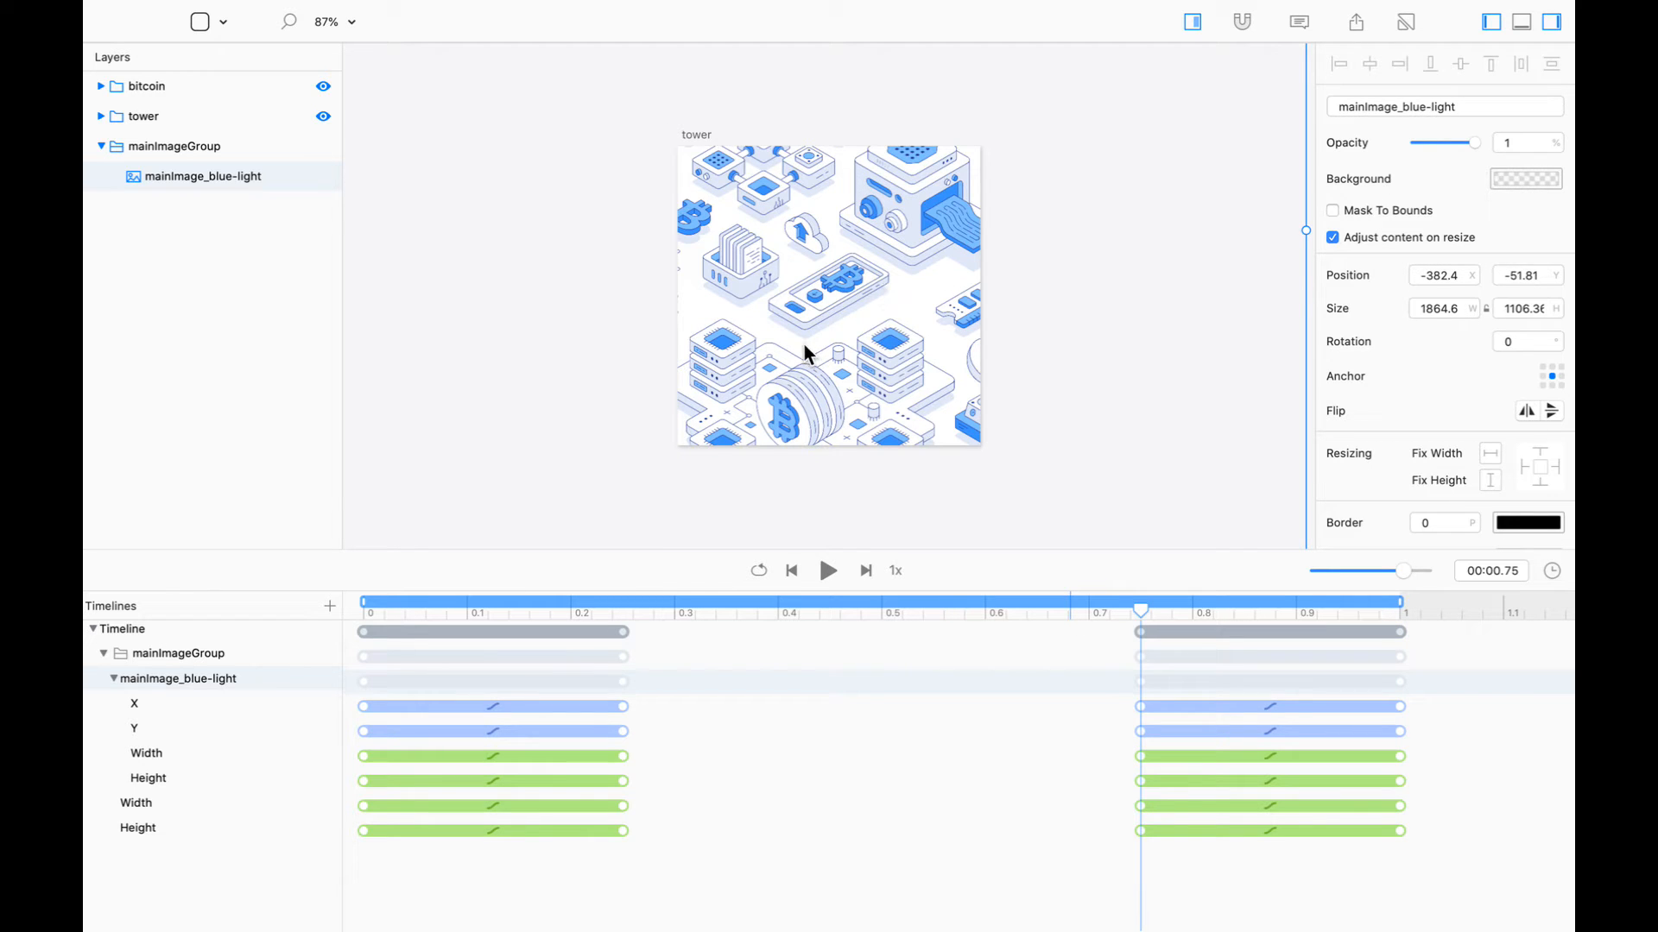
{"action": "left_click_drag", "start_coordinate": [805, 345], "coordinate": [1404, 407]}
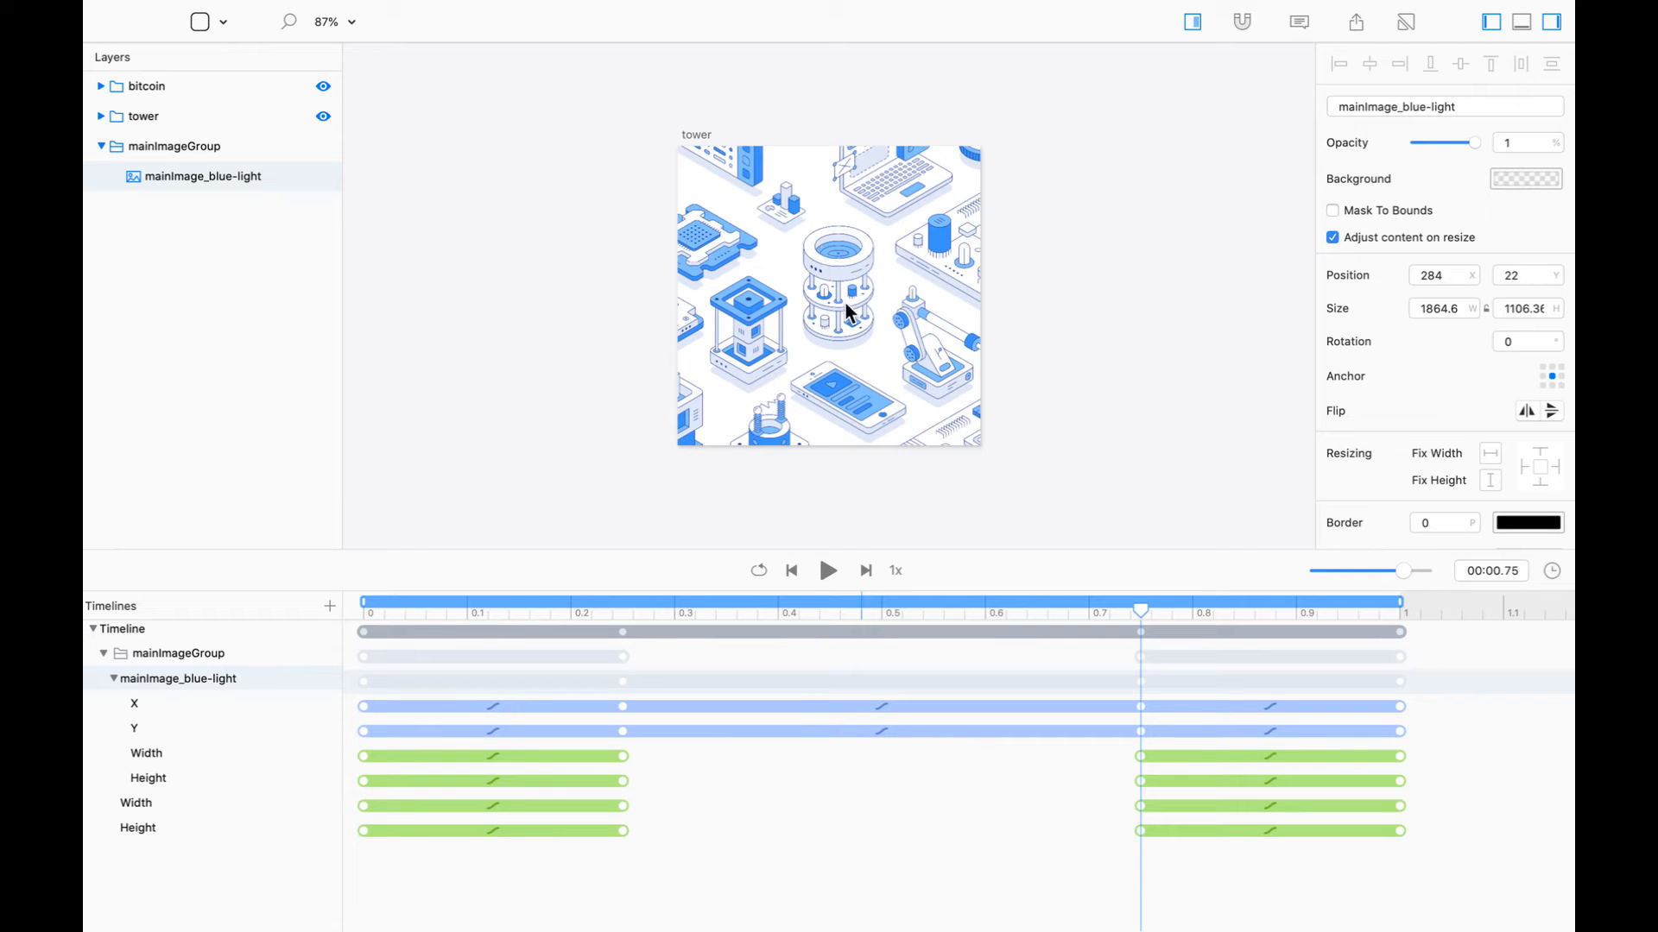
Try removing the X and Y keyframes of mainImage_blue-light at 1 second and scrub the zoom-in
{"action": "left_click_drag", "start_coordinate": [1141, 612], "coordinate": [1444, 635]}
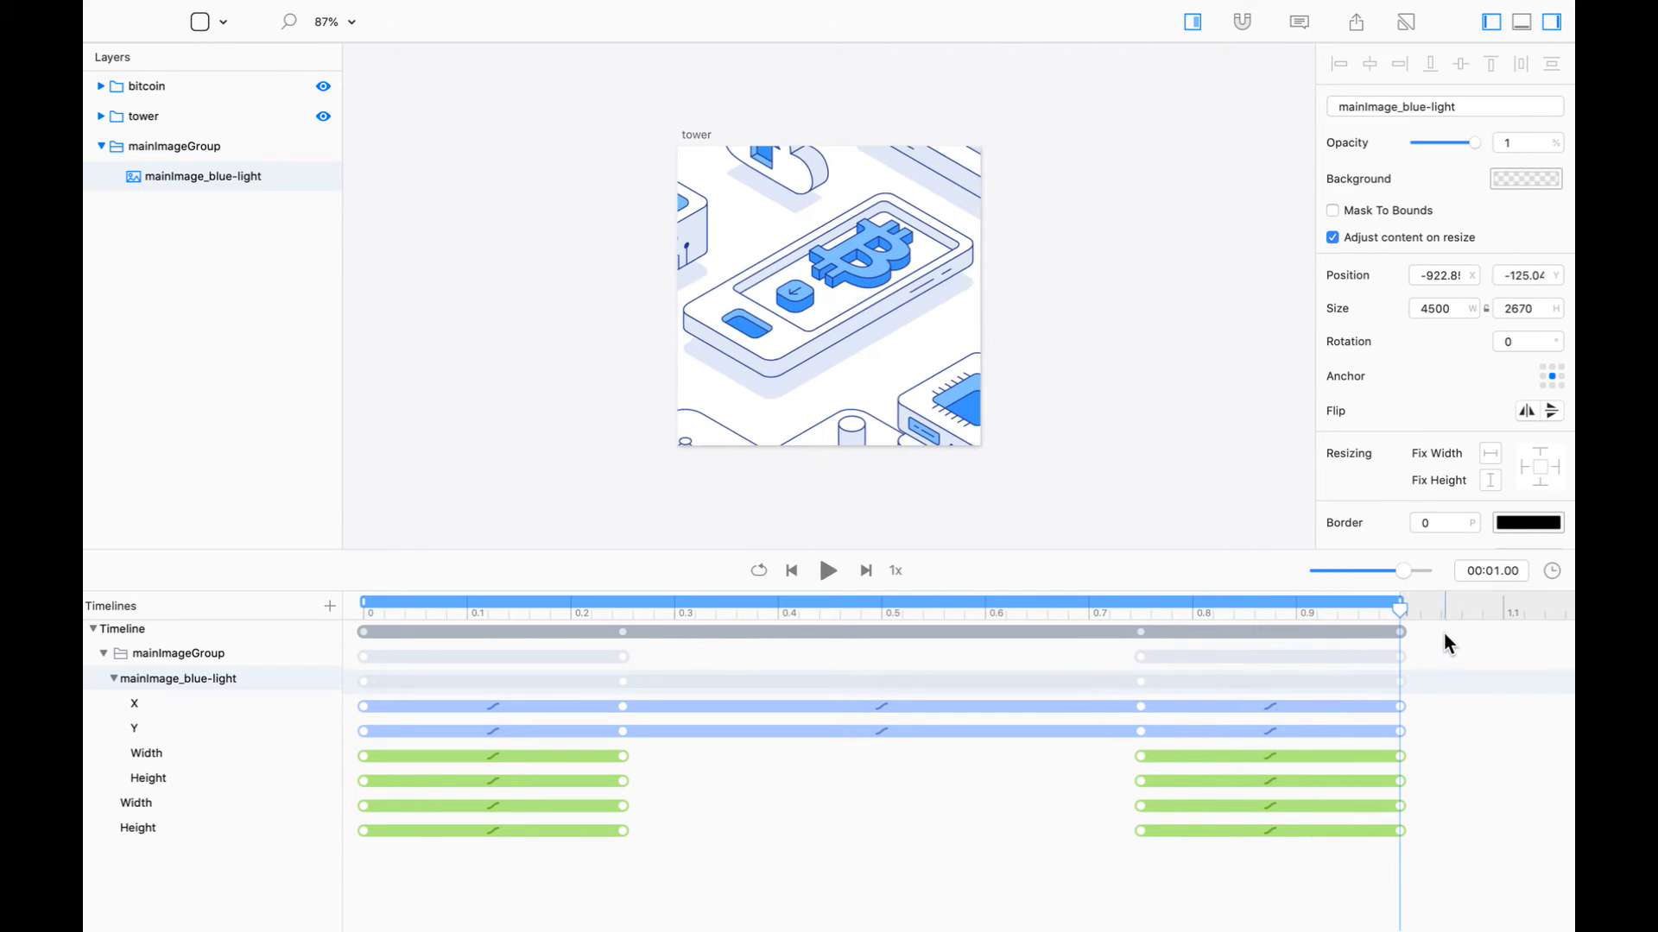
{"action": "left_click_drag", "start_coordinate": [1427, 694], "coordinate": [1382, 740]}
{"action": "key", "text": "Delete"}
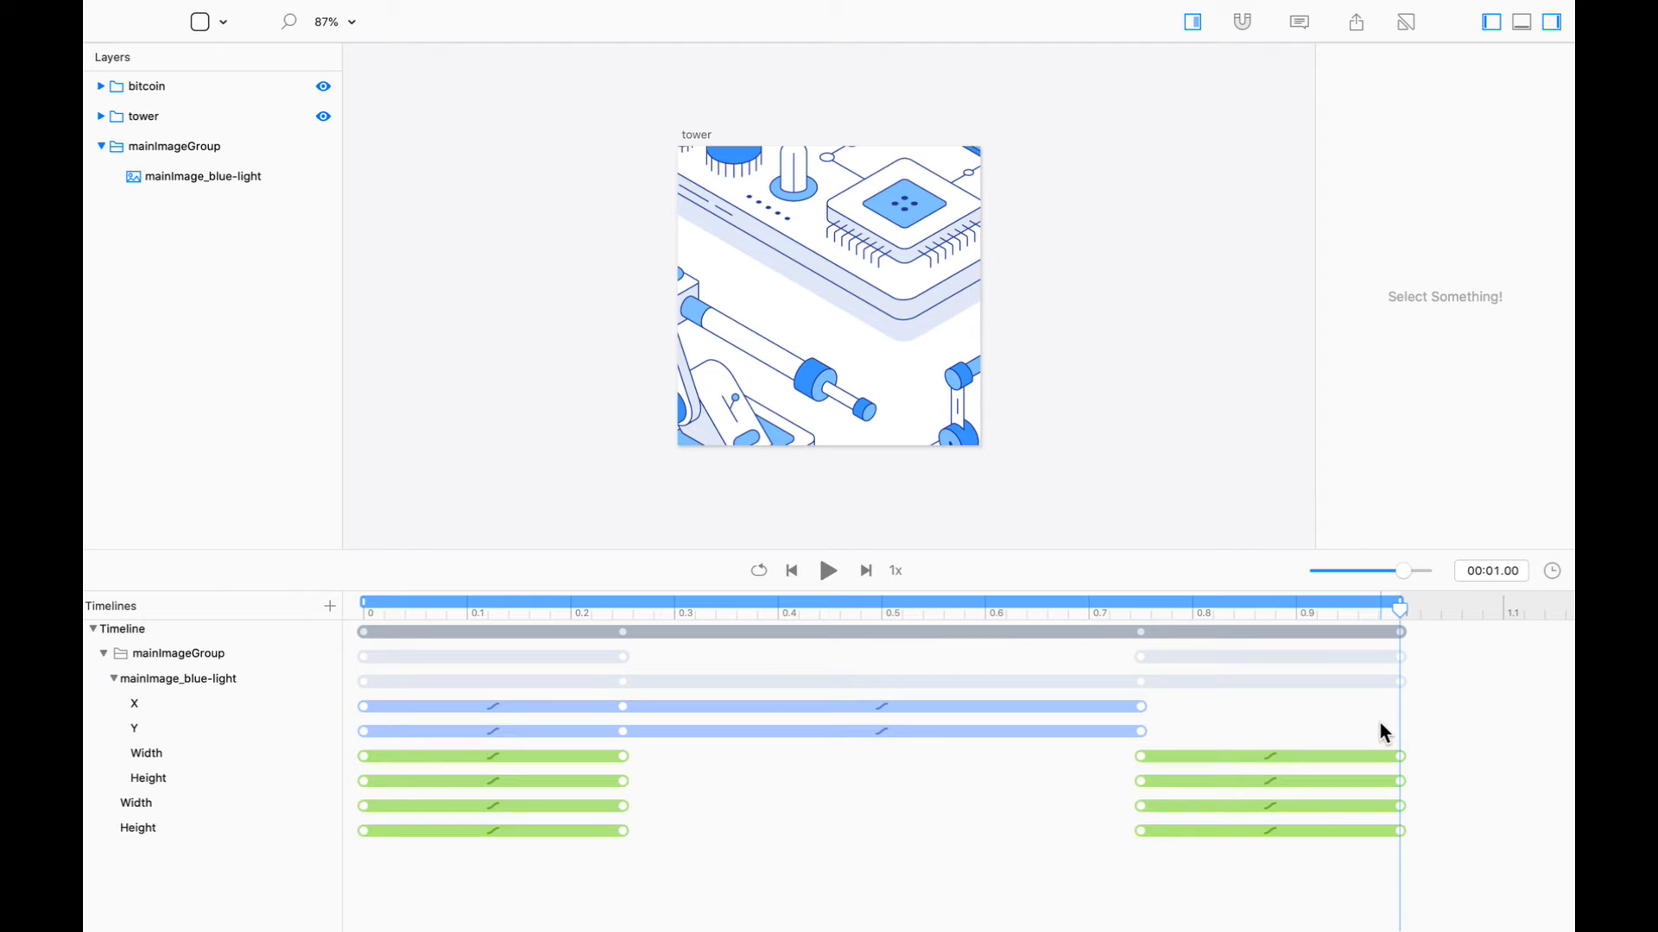
{"action": "left_click_drag", "start_coordinate": [1213, 614], "coordinate": [1141, 614]}
{"action": "left_click_drag", "start_coordinate": [1141, 614], "coordinate": [1454, 611]}
{"action": "key", "text": "super+v"}
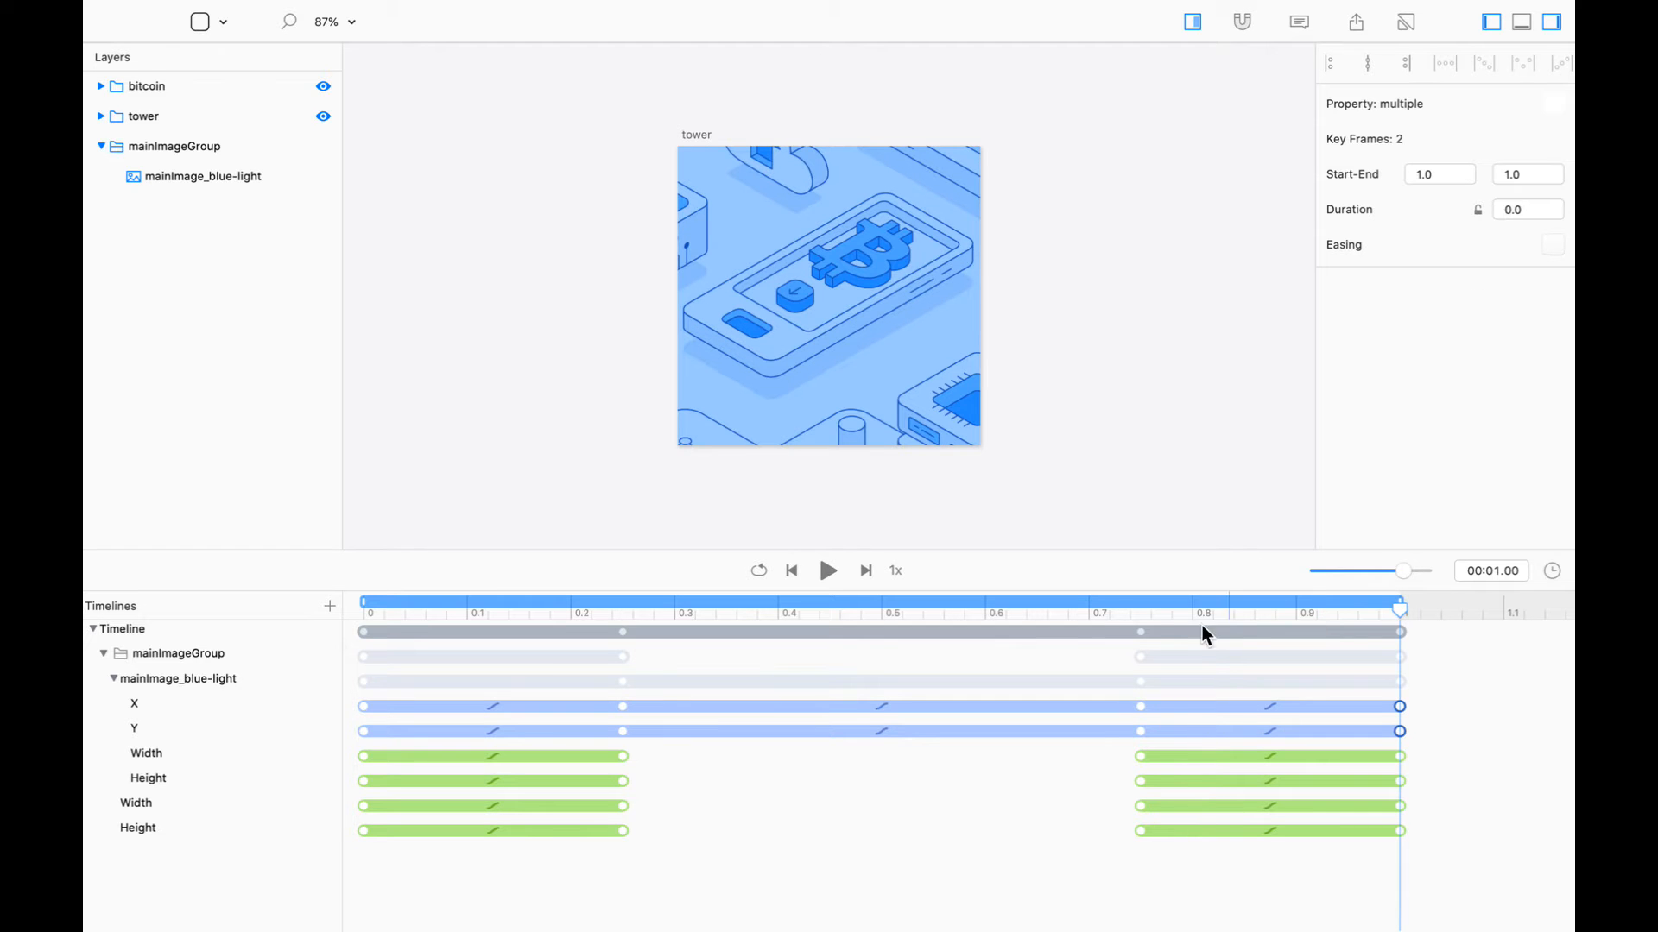
At 1 second, move mainImage_blue-light to X 660, Y 74, aligning it with the tower artwork, and hide the tower layer again
{"action": "mouse_move", "coordinate": [1397, 616]}
{"action": "left_mouse_down"}
{"action": "mouse_move", "coordinate": [758, 616]}
{"action": "mouse_move", "coordinate": [1407, 636]}
{"action": "left_mouse_up"}
{"action": "left_click", "coordinate": [847, 294]}
{"action": "left_click_drag", "start_coordinate": [844, 314], "coordinate": [1190, 381]}
{"action": "left_click_drag", "start_coordinate": [732, 320], "coordinate": [868, 392]}
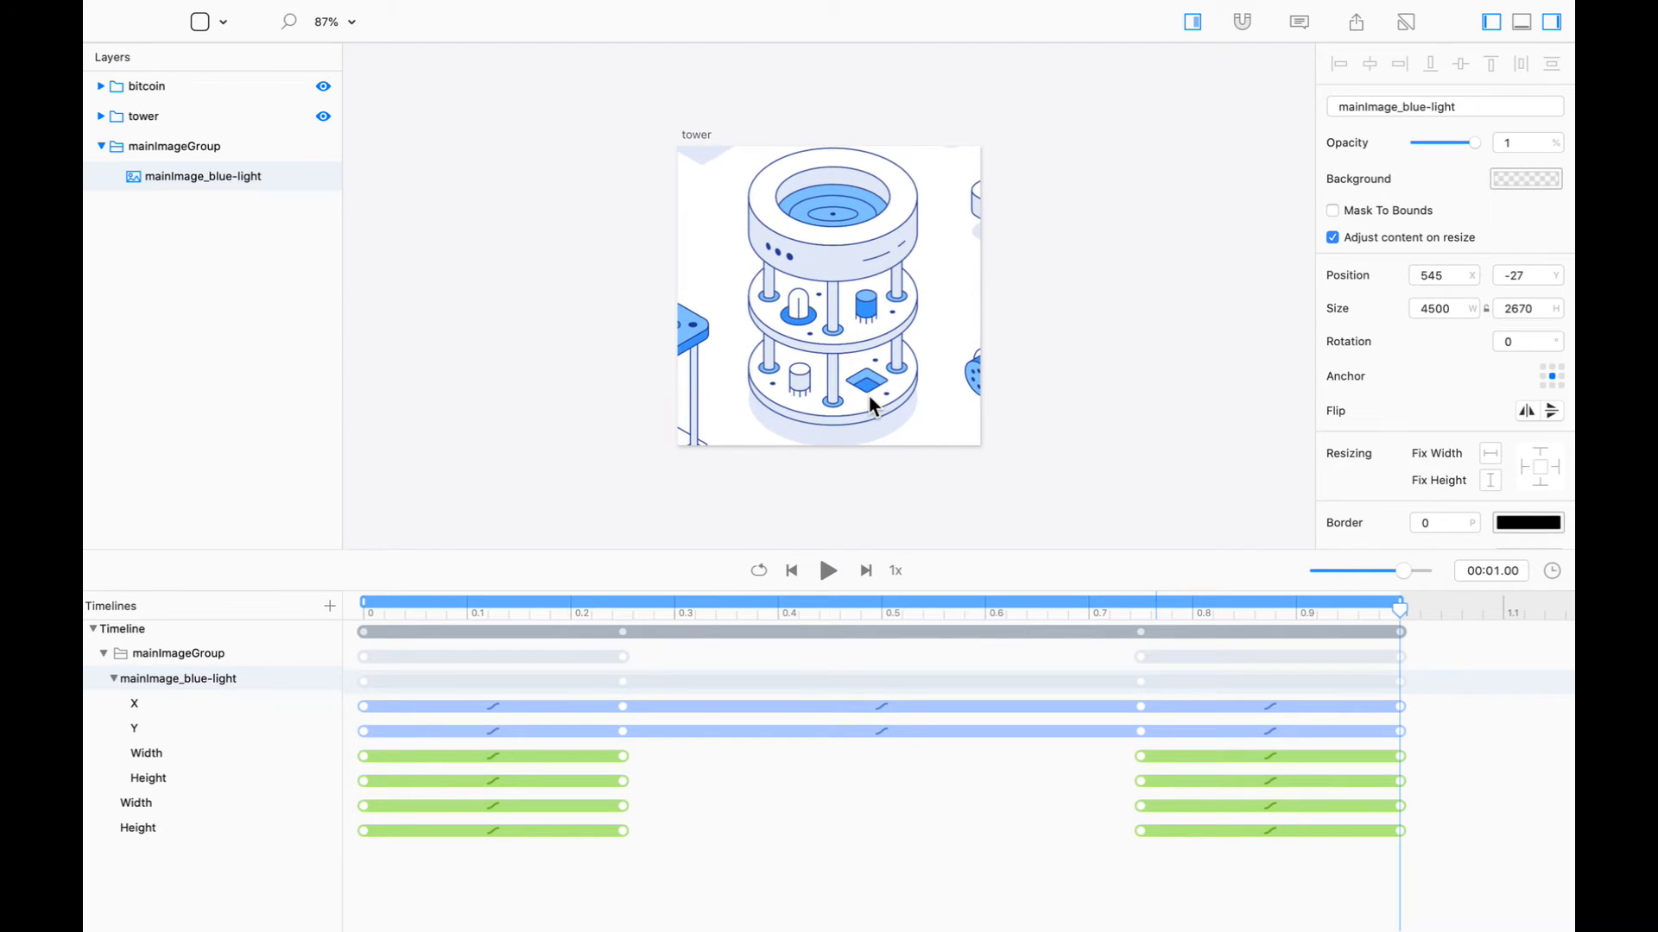
{"action": "left_click_drag", "start_coordinate": [868, 394], "coordinate": [869, 392]}
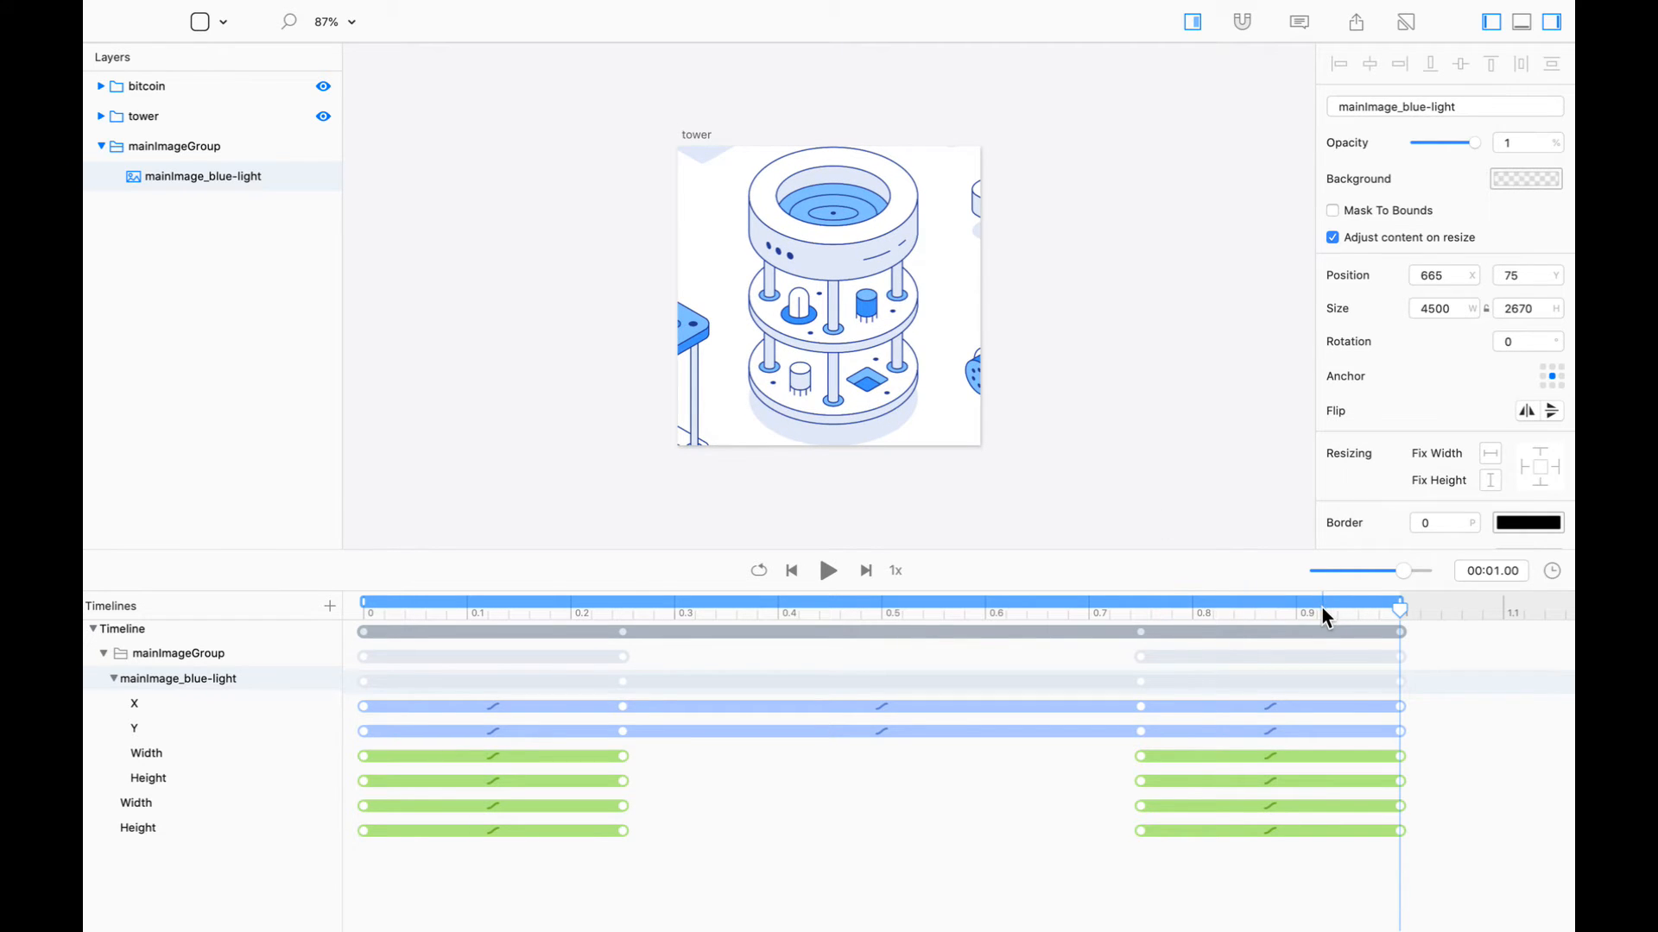
{"action": "left_click_drag", "start_coordinate": [1313, 613], "coordinate": [1419, 616]}
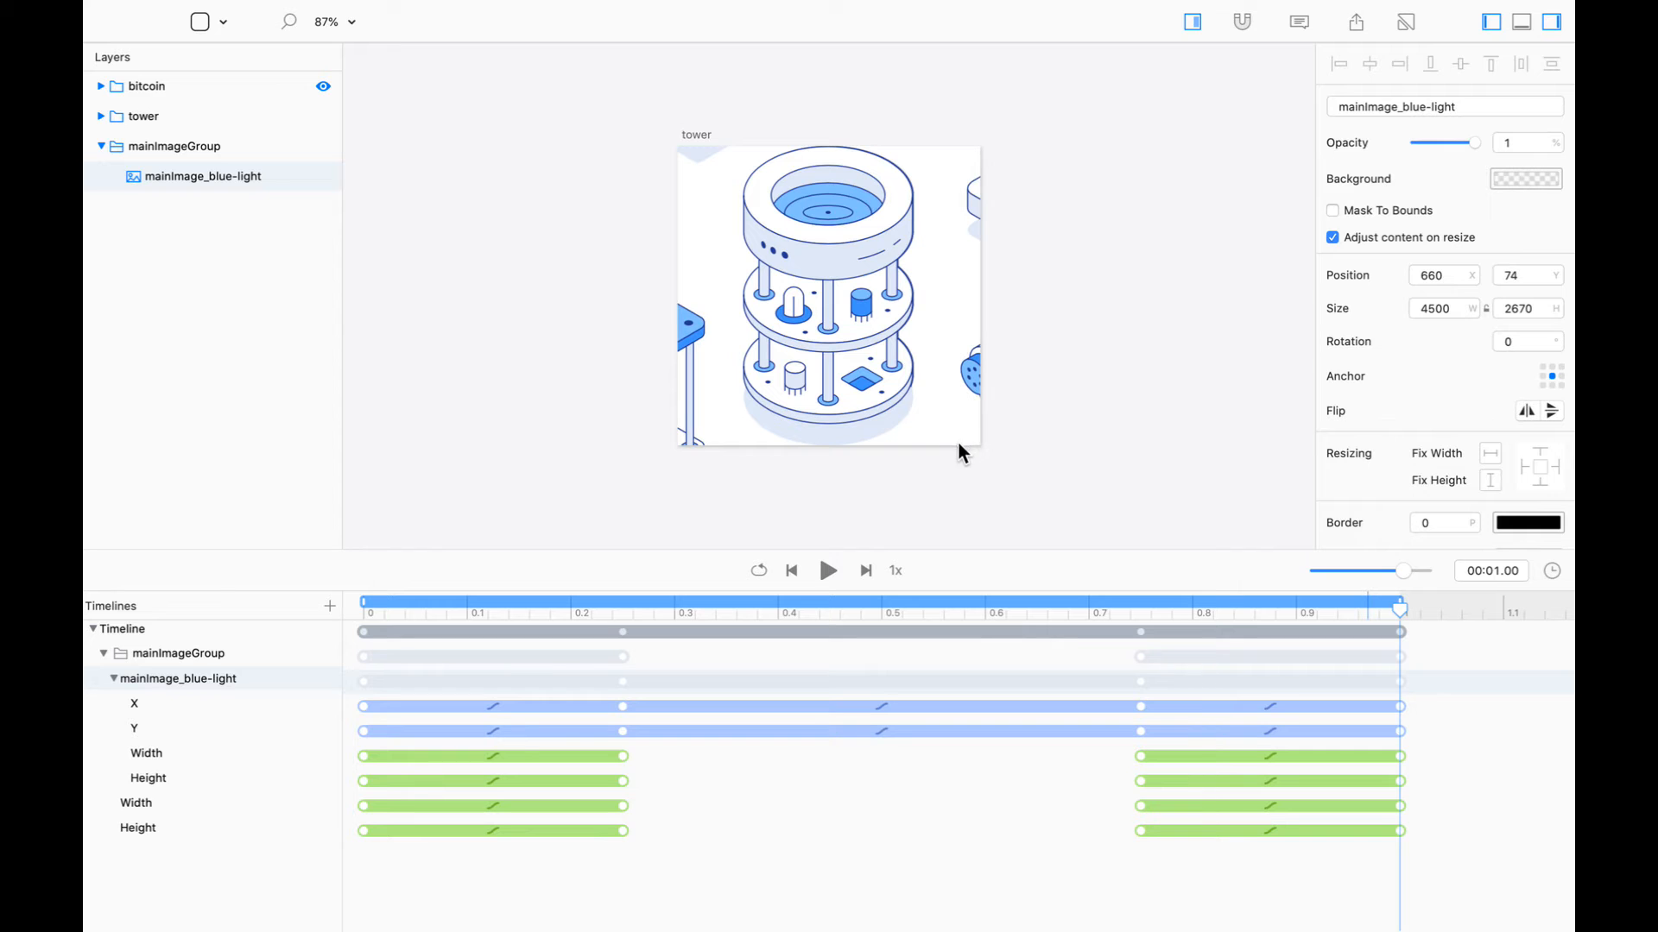
{"action": "left_click_drag", "start_coordinate": [1401, 610], "coordinate": [277, 484]}
{"action": "left_click", "coordinate": [323, 117]}
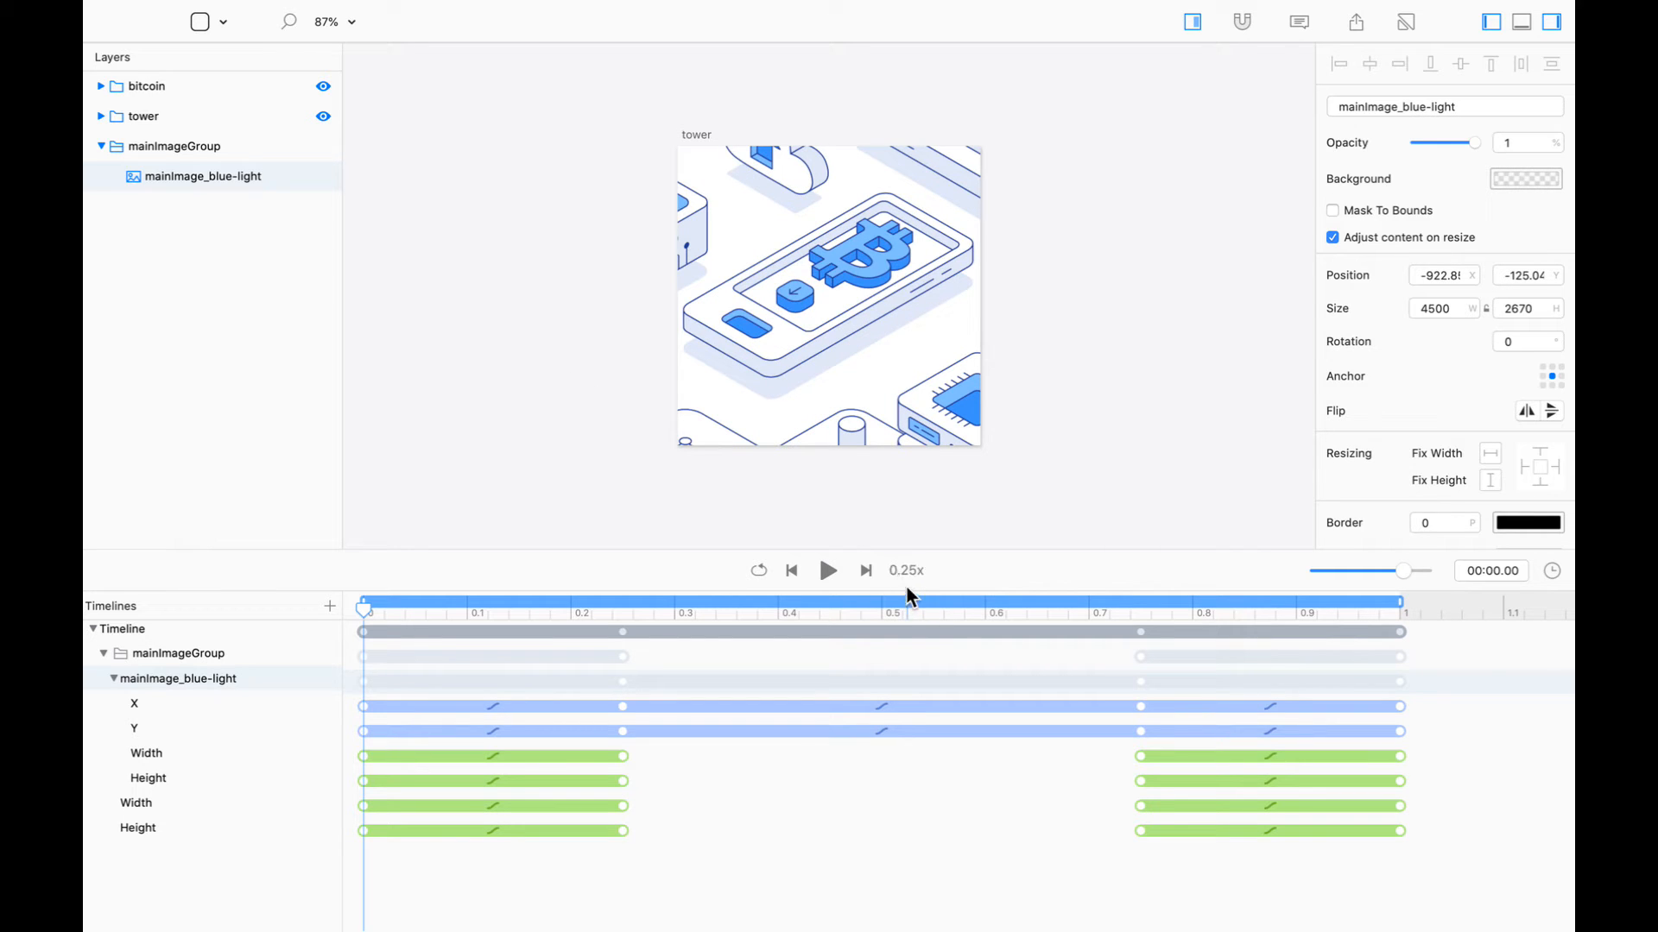
Enlarge the canvas area, play the animation at 0.5x speed, and restore the timeline's height with the playhead at the start
{"action": "left_click_drag", "start_coordinate": [1017, 549], "coordinate": [1035, 774]}
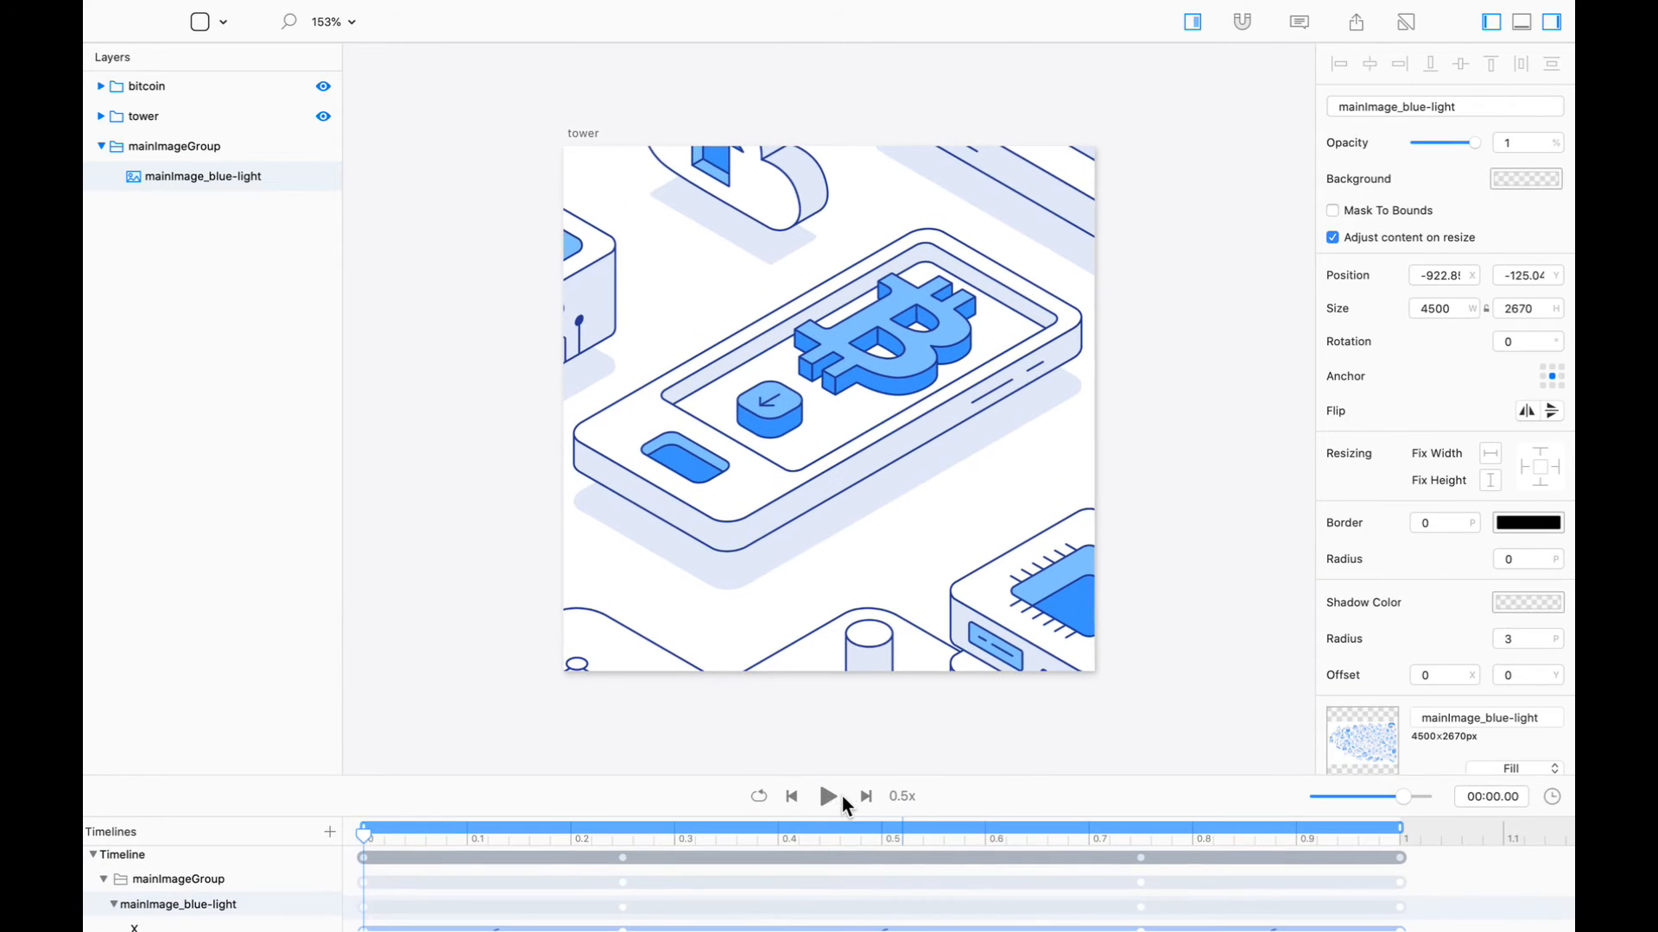
{"action": "left_click", "coordinate": [828, 796]}
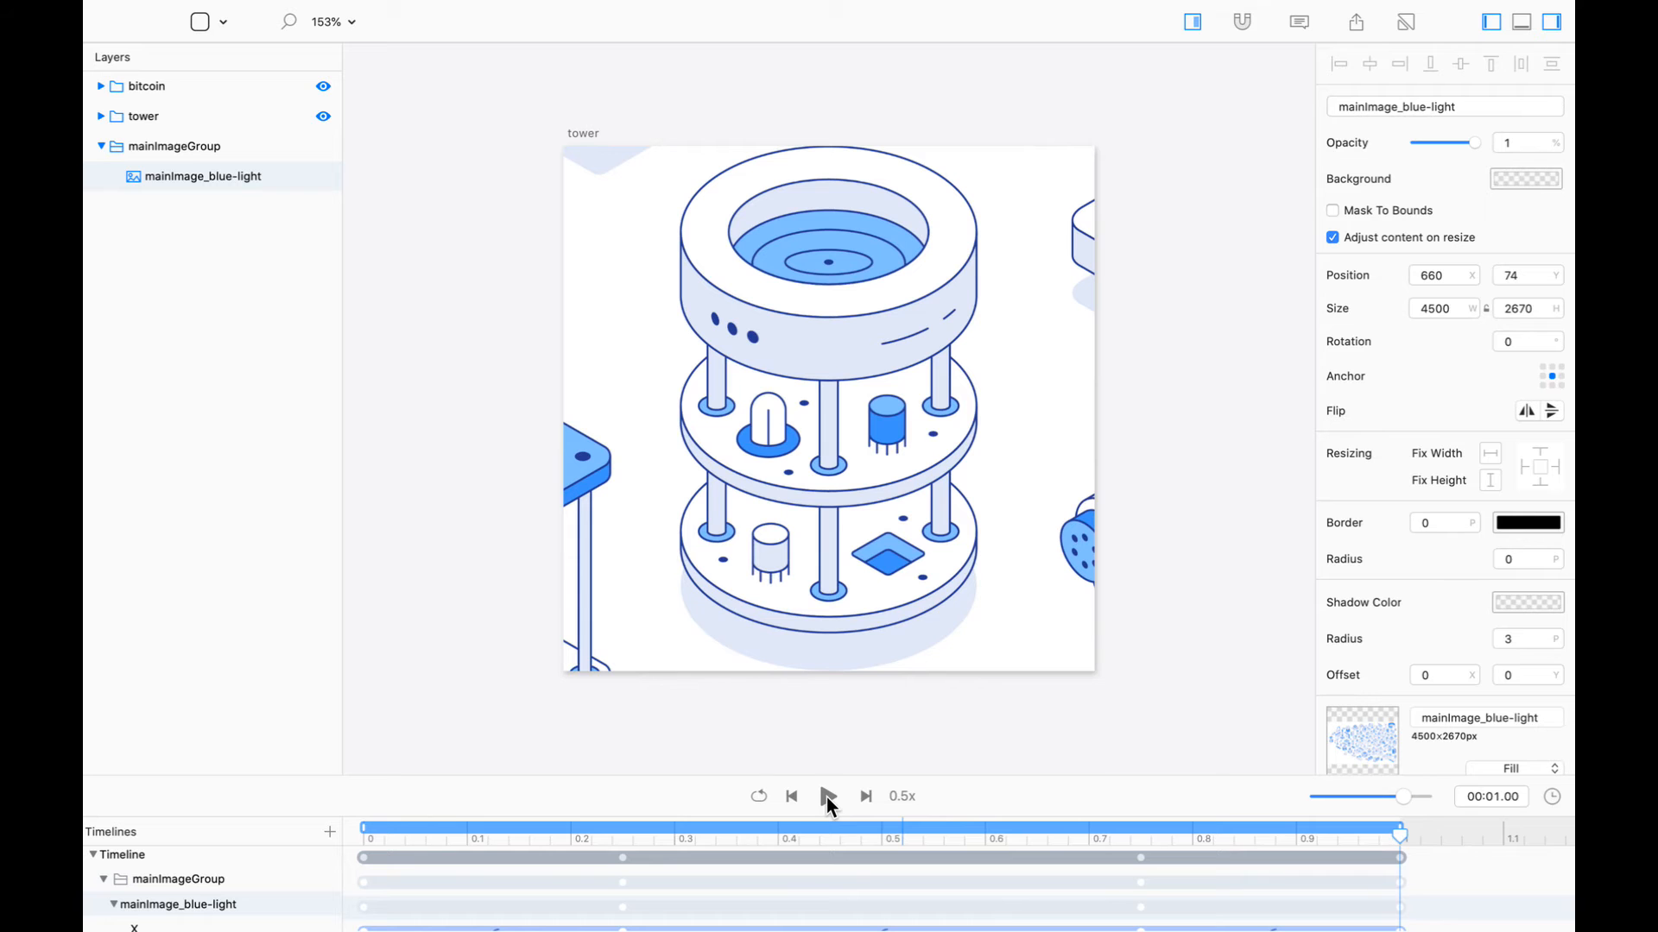
{"action": "left_click", "coordinate": [826, 796]}
{"action": "left_click_drag", "start_coordinate": [893, 776], "coordinate": [882, 596]}
{"action": "left_click_drag", "start_coordinate": [1402, 656], "coordinate": [130, 644]}
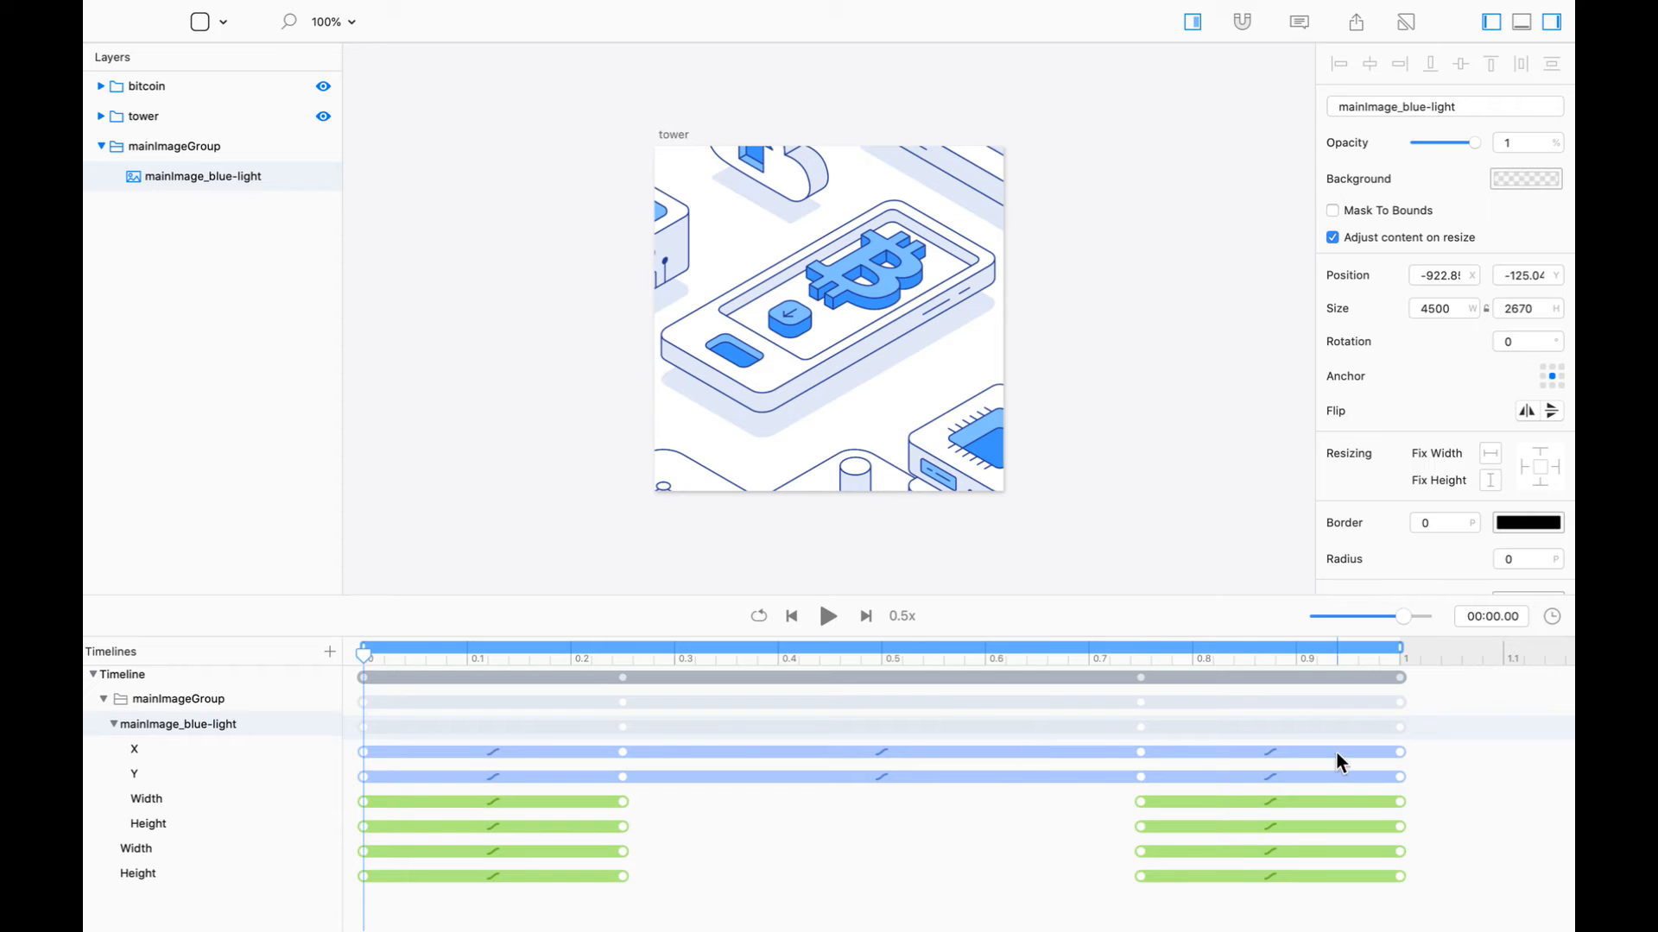
Select all of the mainImageGroup keyframes and shift them so the zoom animation starts at 1 second
{"action": "left_click_drag", "start_coordinate": [1469, 905], "coordinate": [348, 678]}
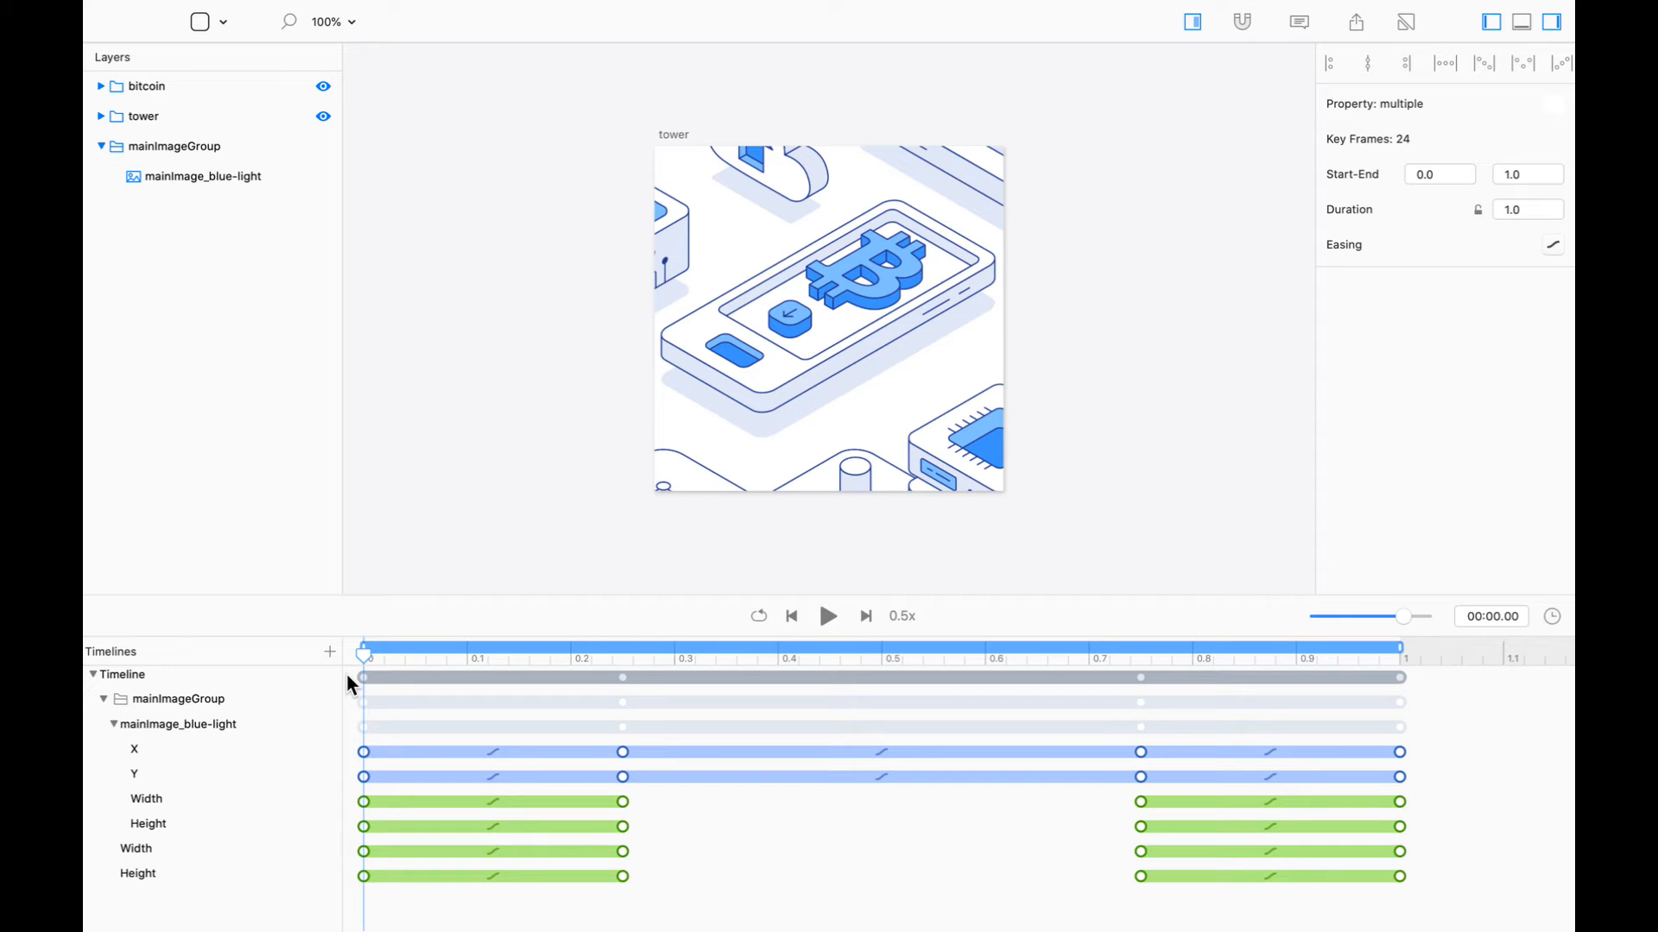
{"action": "left_click_drag", "start_coordinate": [365, 678], "coordinate": [881, 675]}
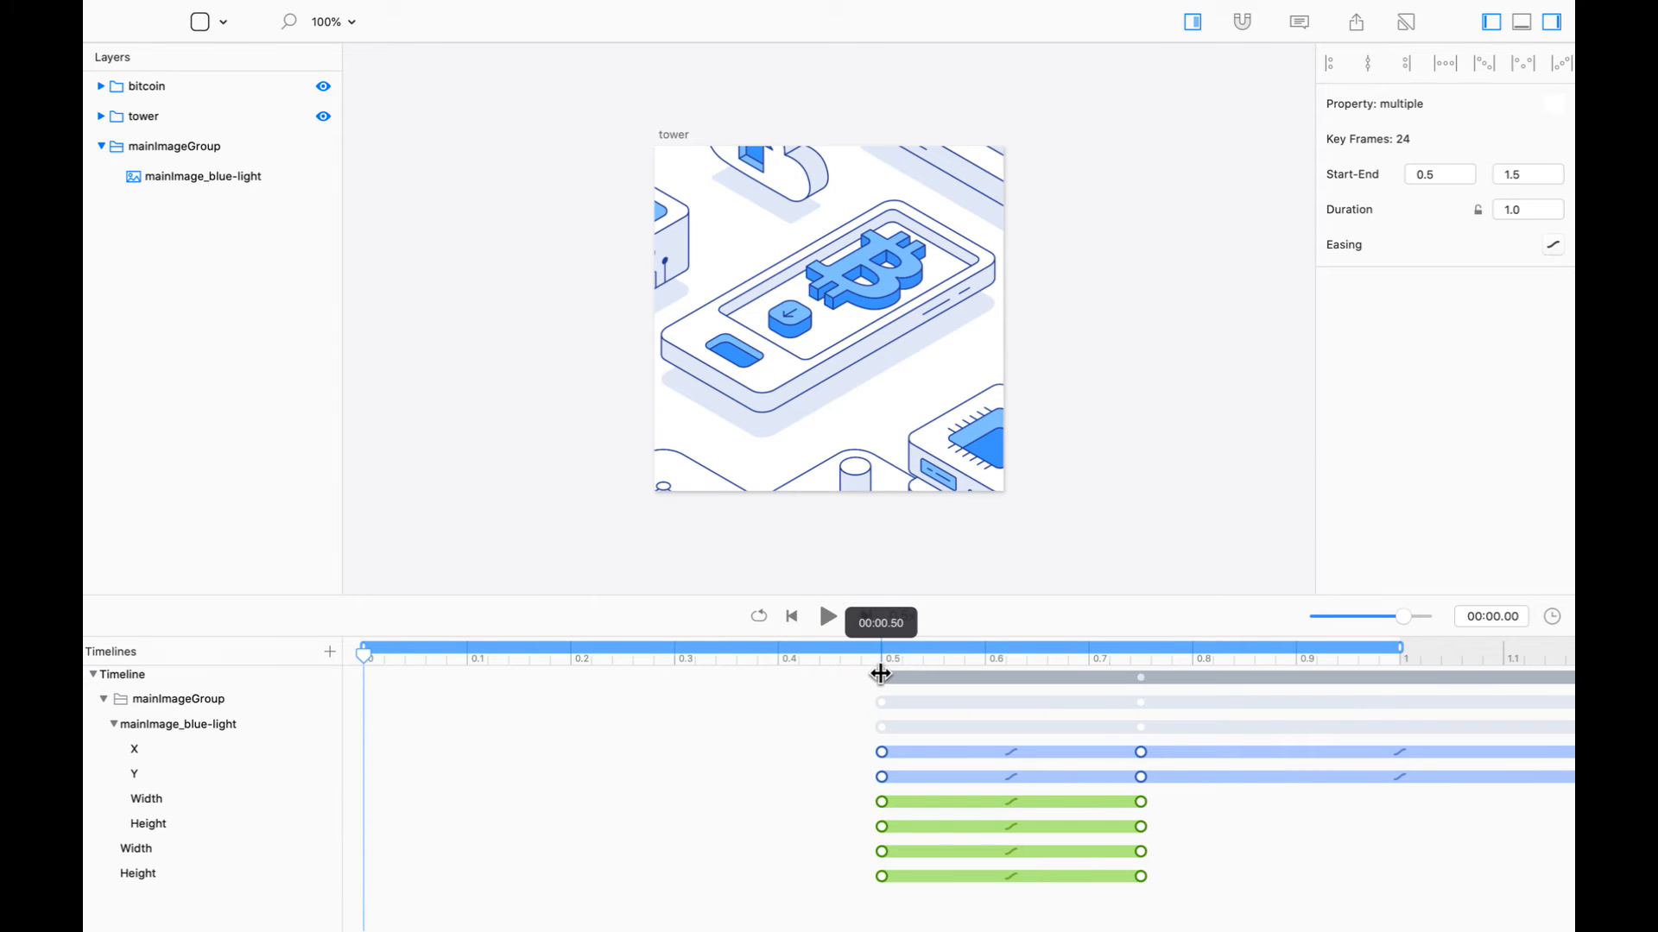
{"action": "left_click_drag", "start_coordinate": [881, 675], "coordinate": [1400, 688]}
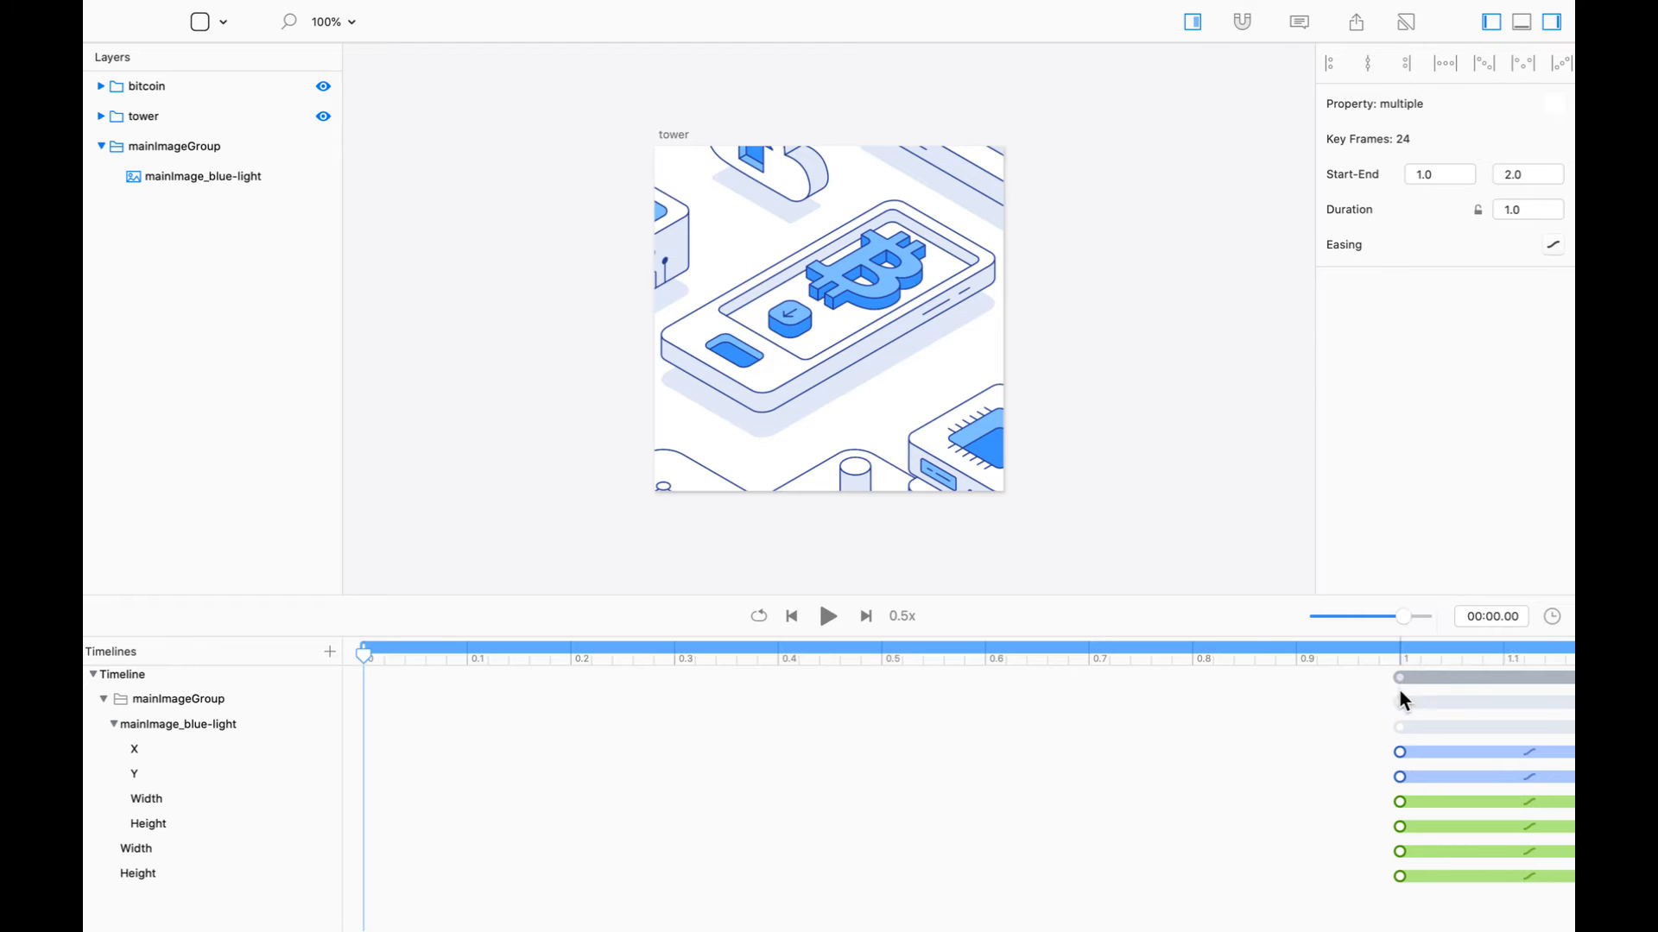
Show the bitcoin layer, expand it and its ViewBox group, and select the Path forming the bitcoin symbol's top face
{"action": "left_click", "coordinate": [220, 174]}
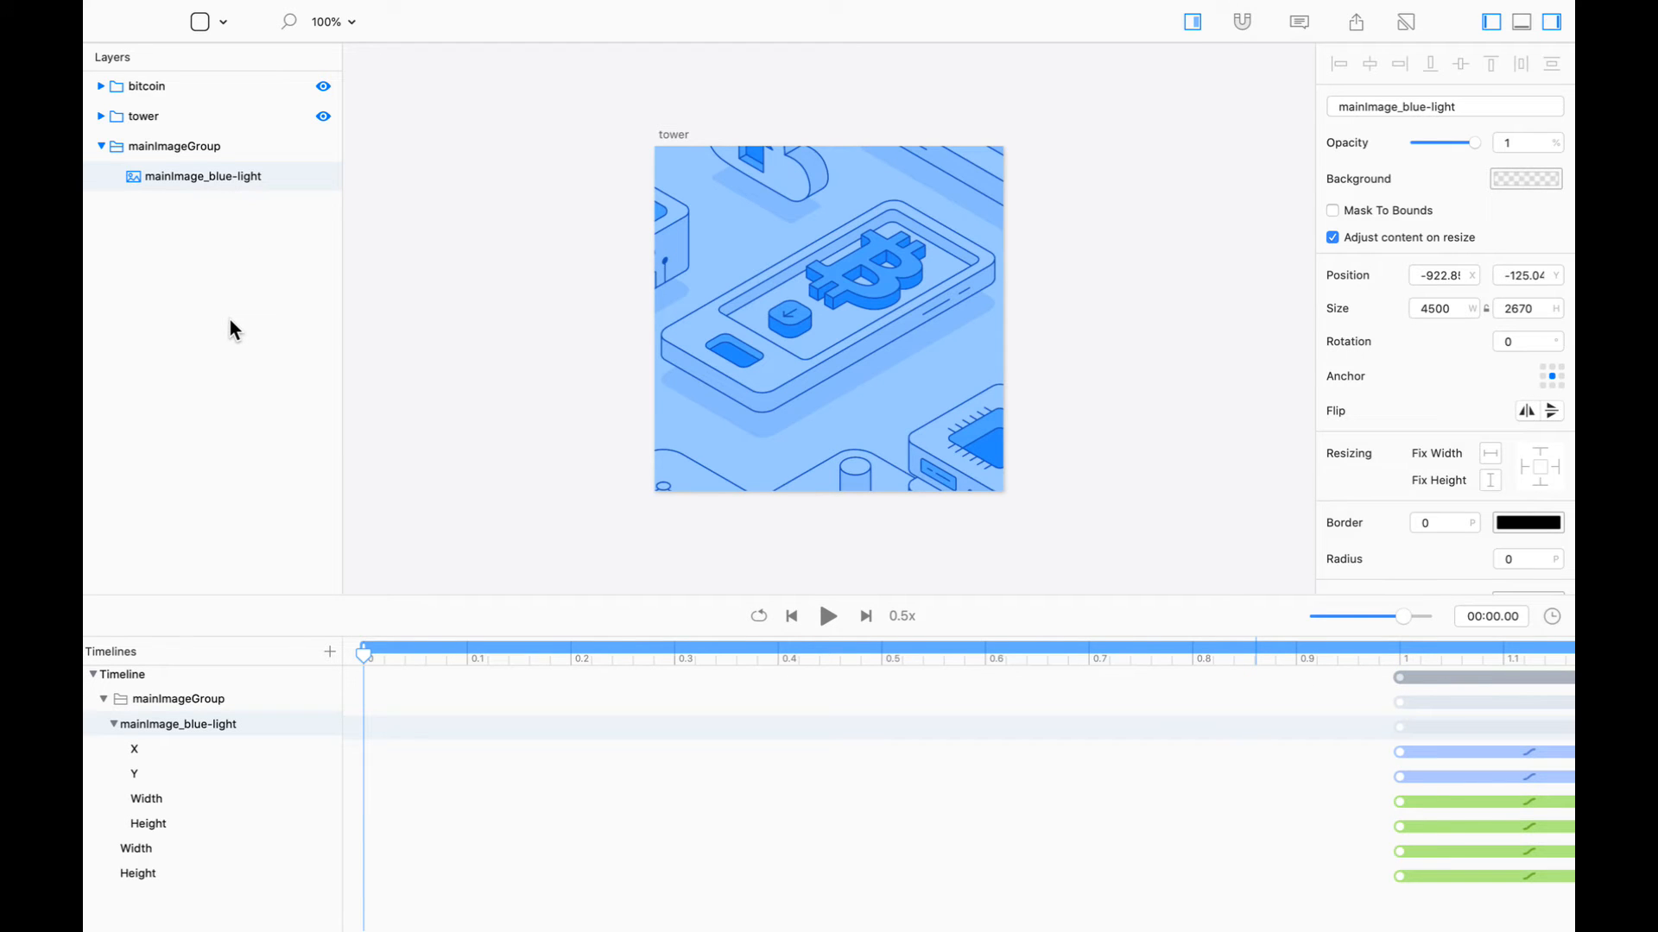
{"action": "left_click", "coordinate": [240, 149]}
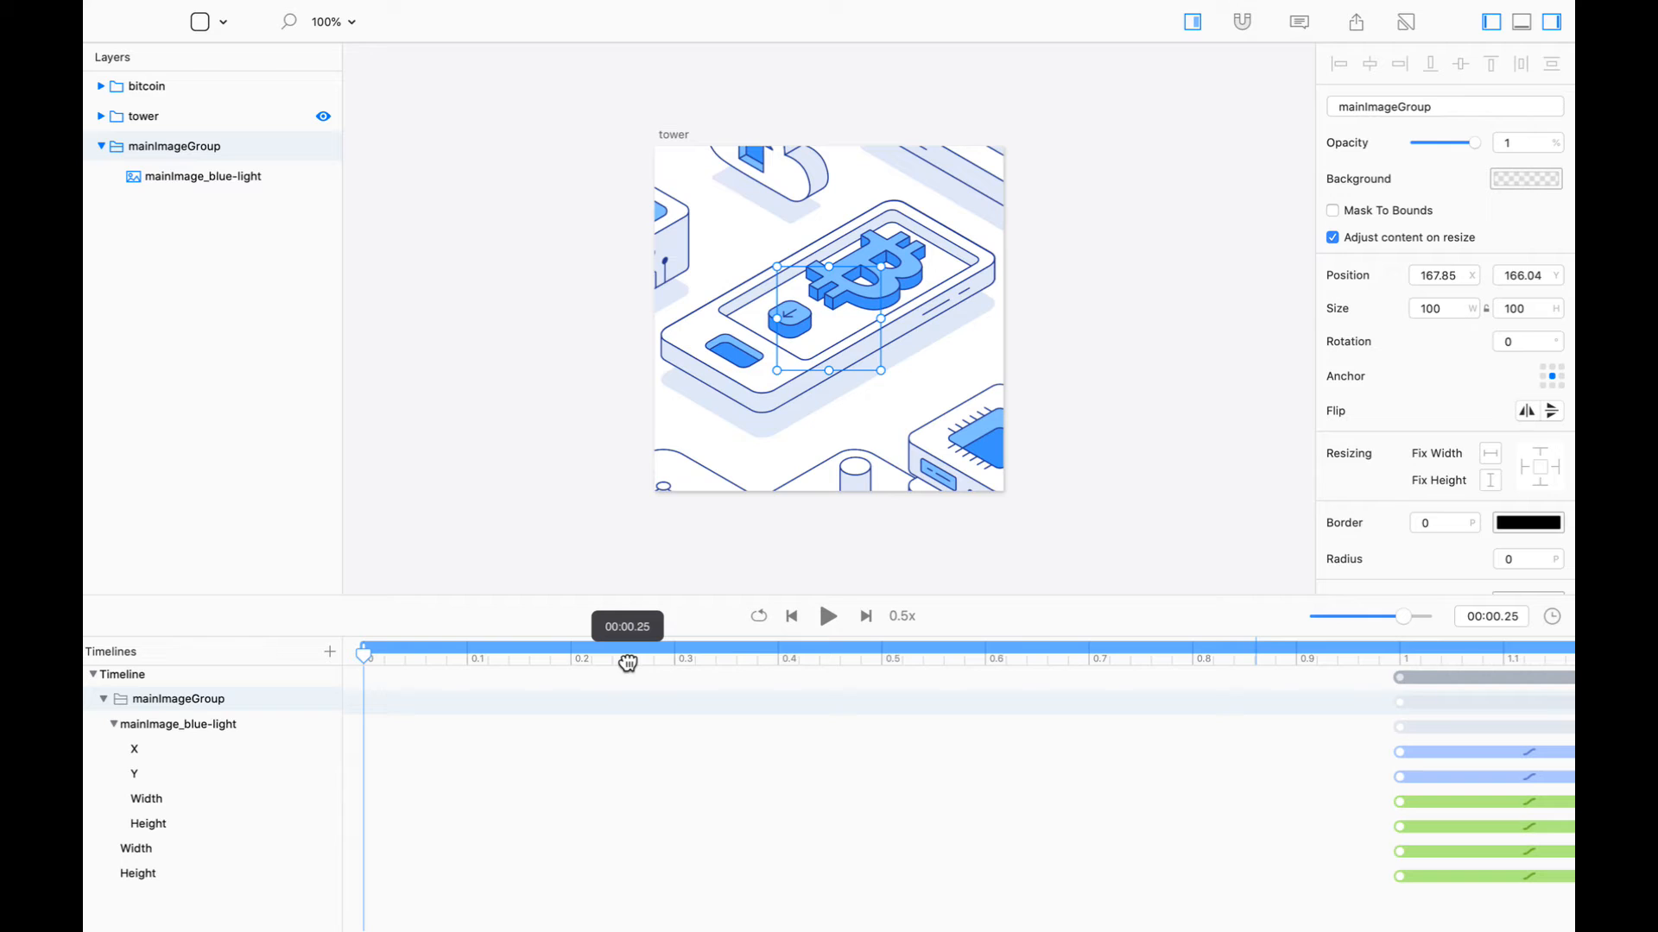
{"action": "left_click_drag", "start_coordinate": [628, 663], "coordinate": [328, 641]}
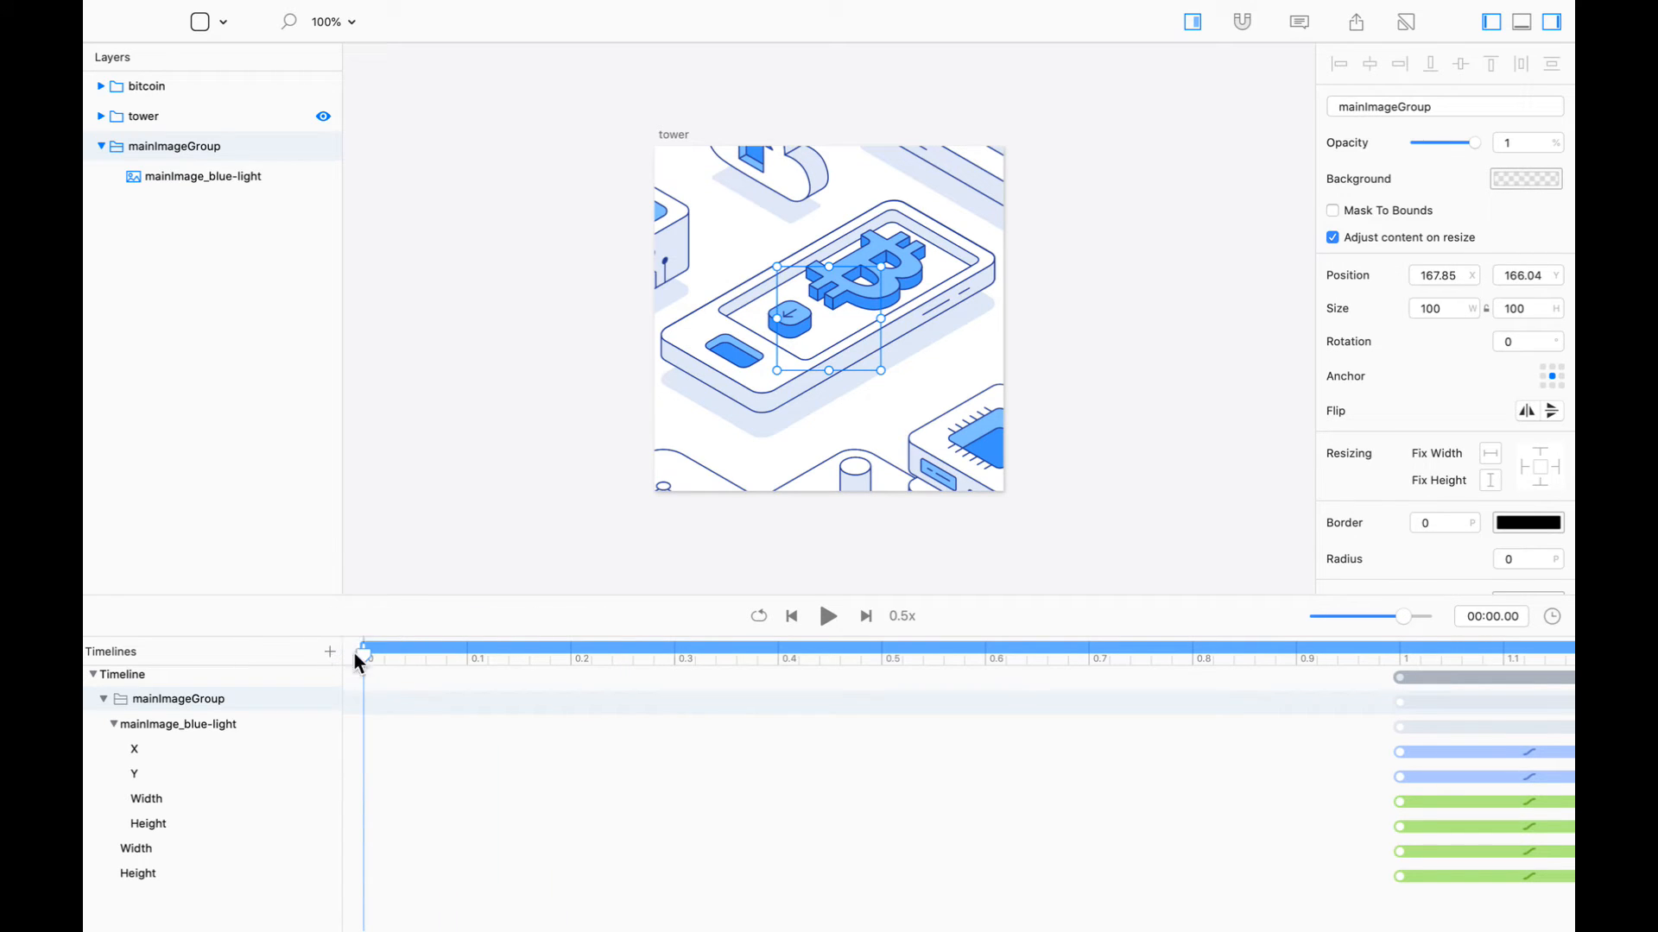
{"action": "left_click", "coordinate": [245, 79]}
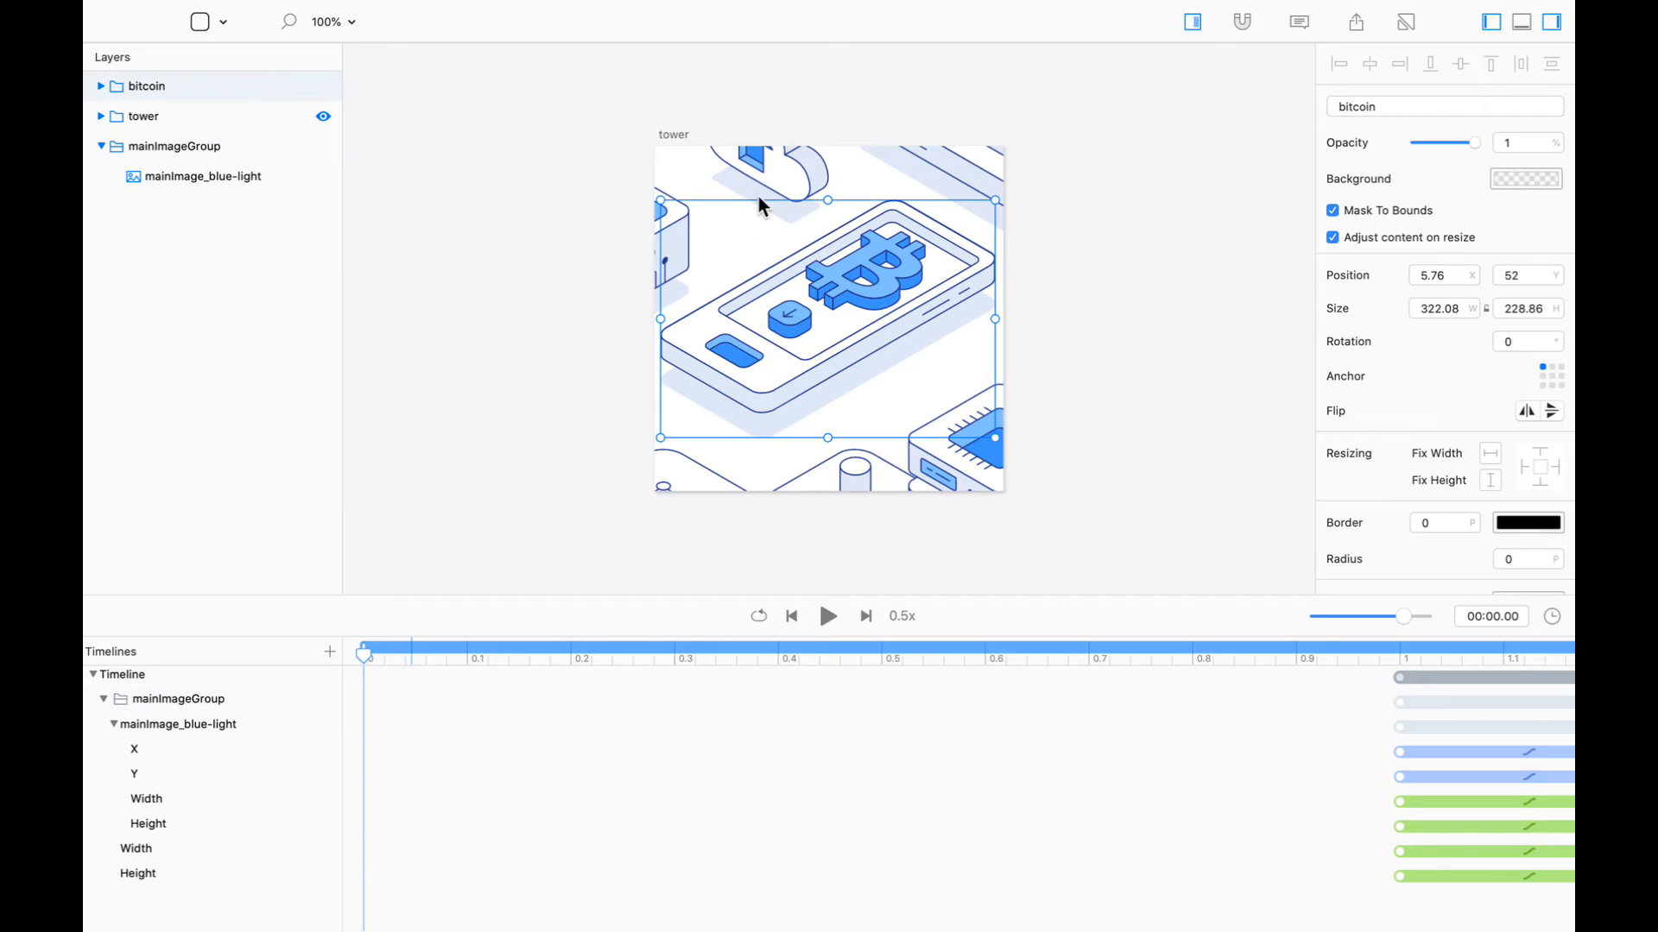
{"action": "double_click", "coordinate": [841, 289]}
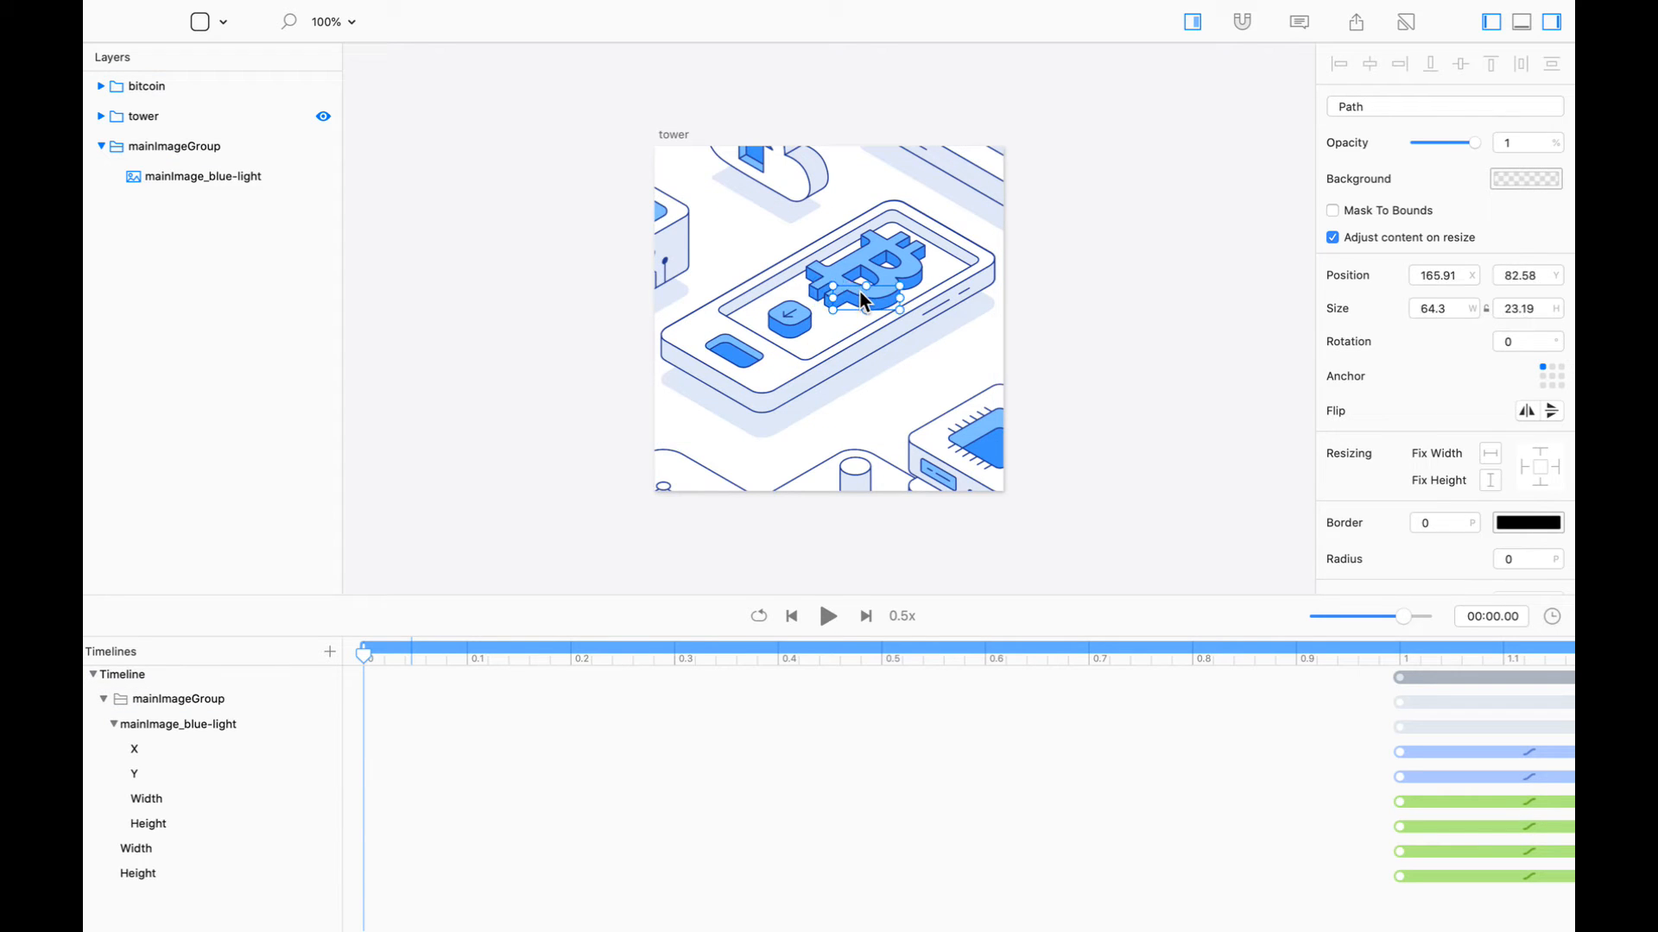
{"action": "left_click", "coordinate": [836, 272]}
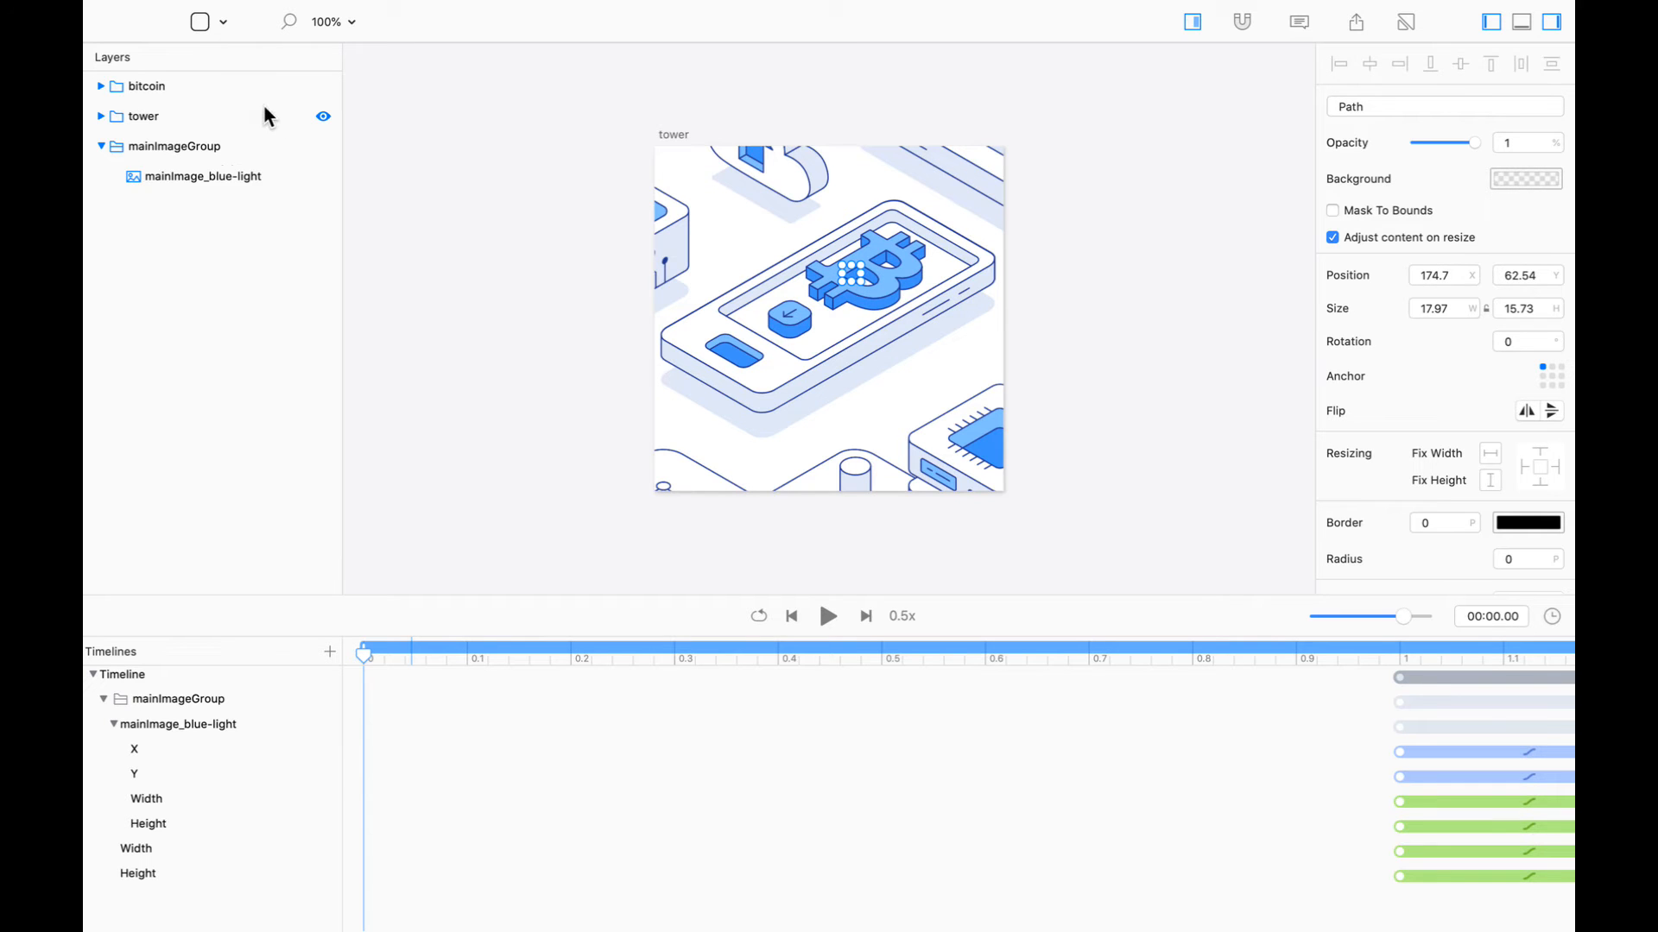
{"action": "left_click", "coordinate": [99, 86]}
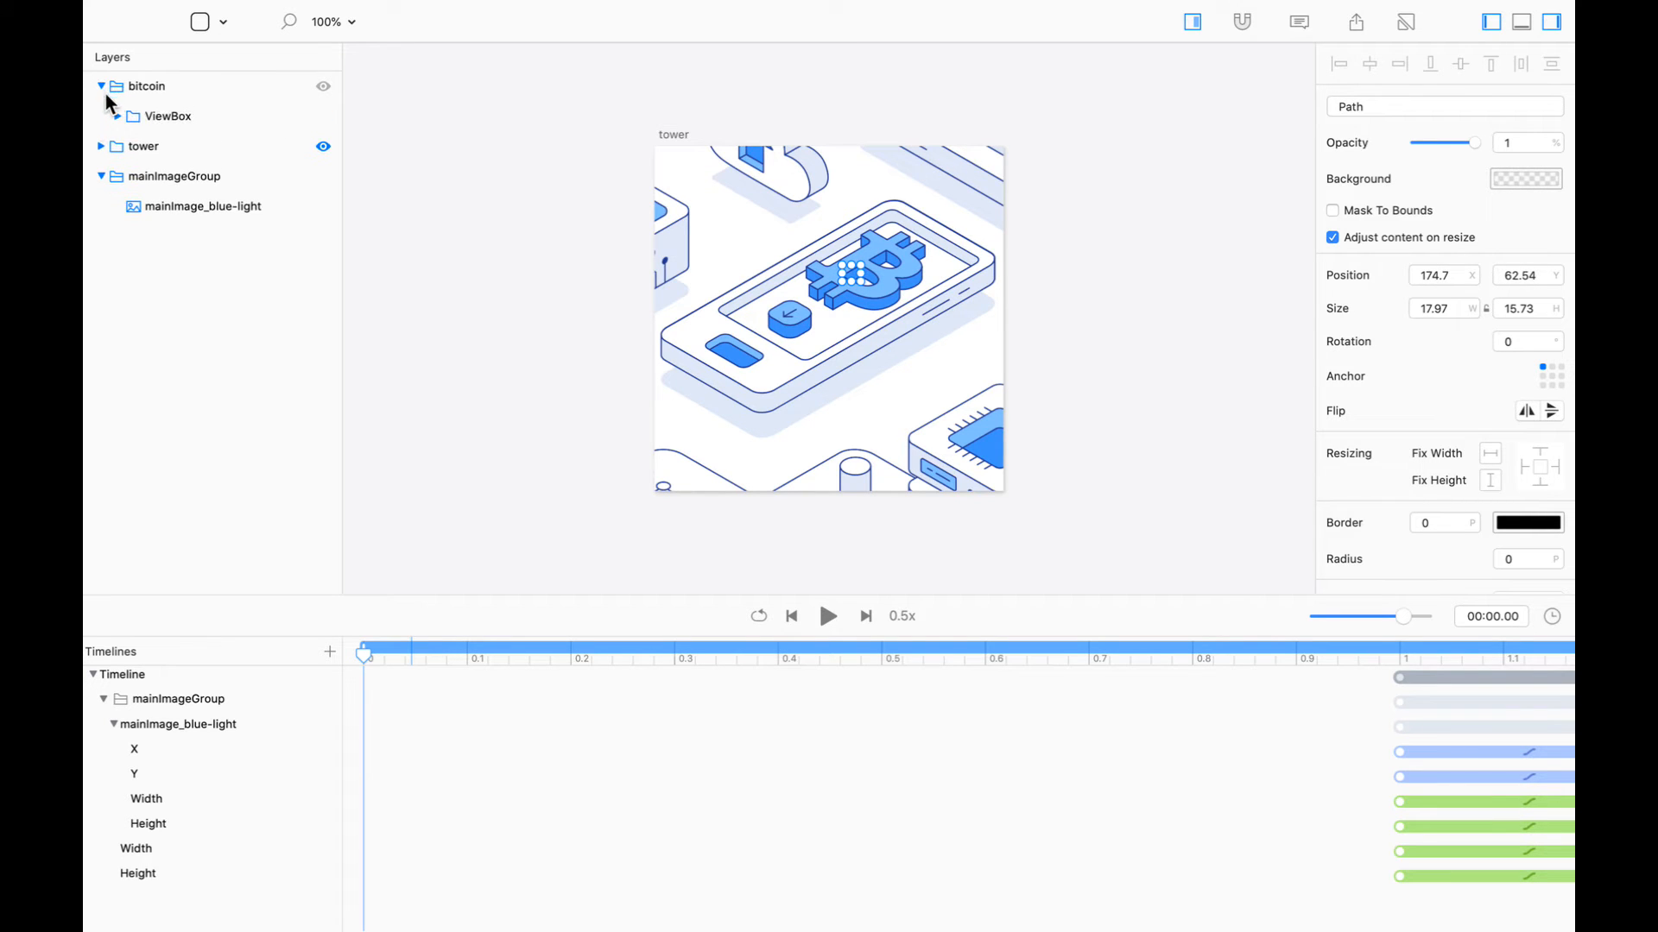
{"action": "left_click", "coordinate": [118, 116]}
{"action": "left_click", "coordinate": [216, 411]}
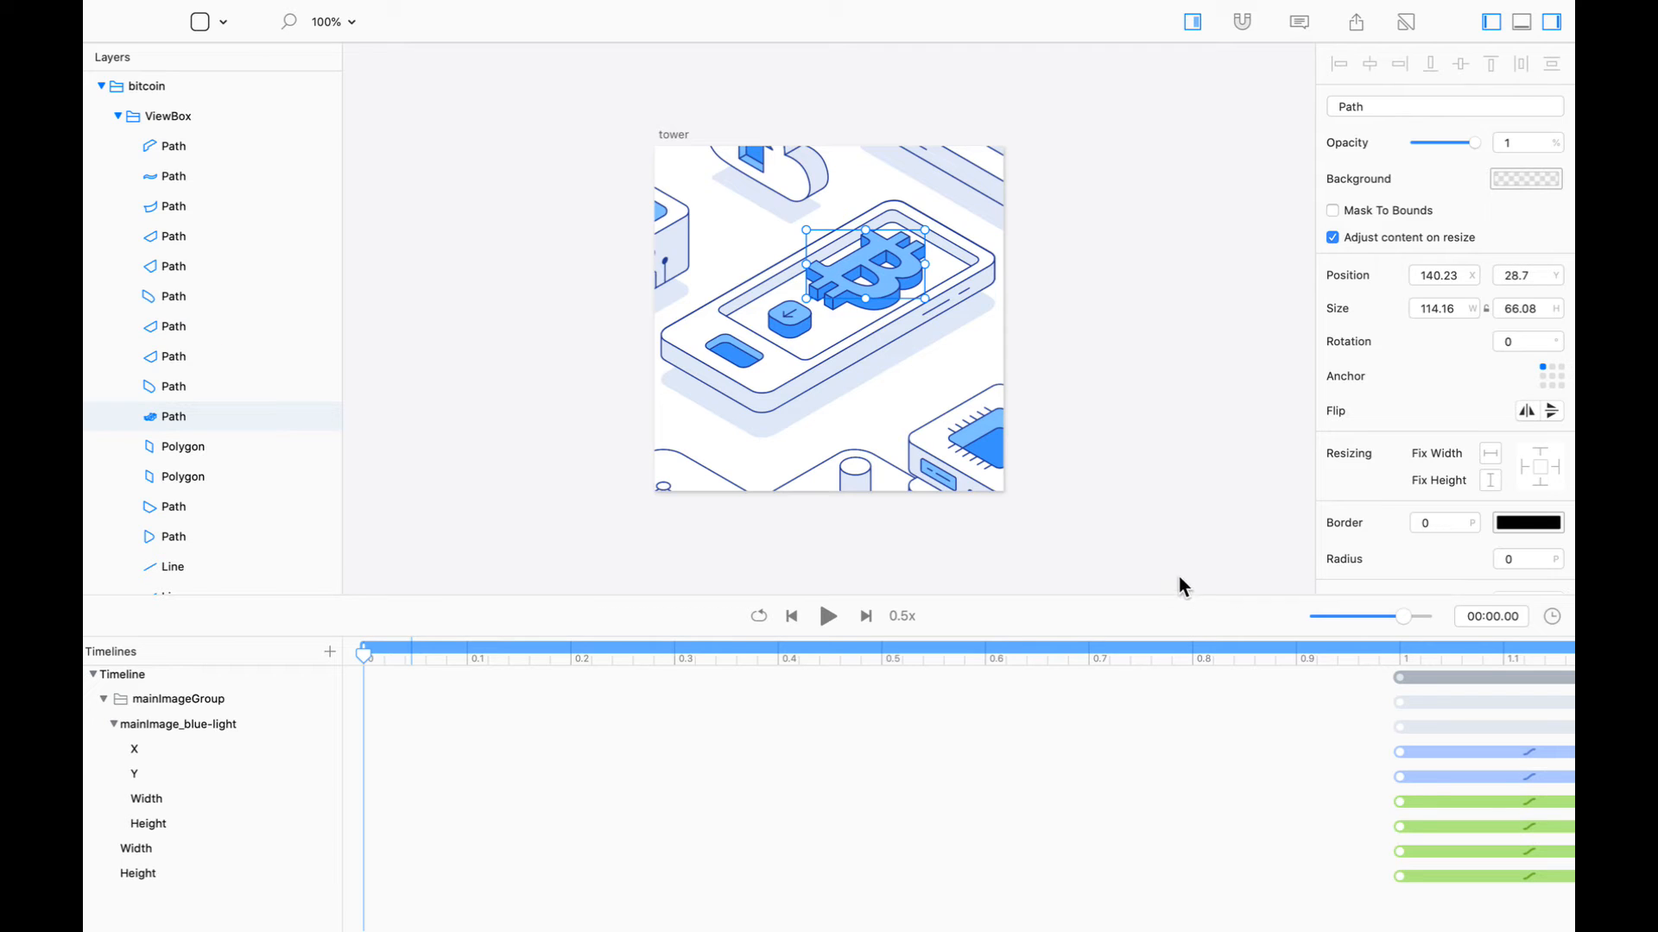
At 0.25 seconds, change the fill color of the bitcoin symbol's top-face Path to pink
{"action": "left_click", "coordinate": [572, 659]}
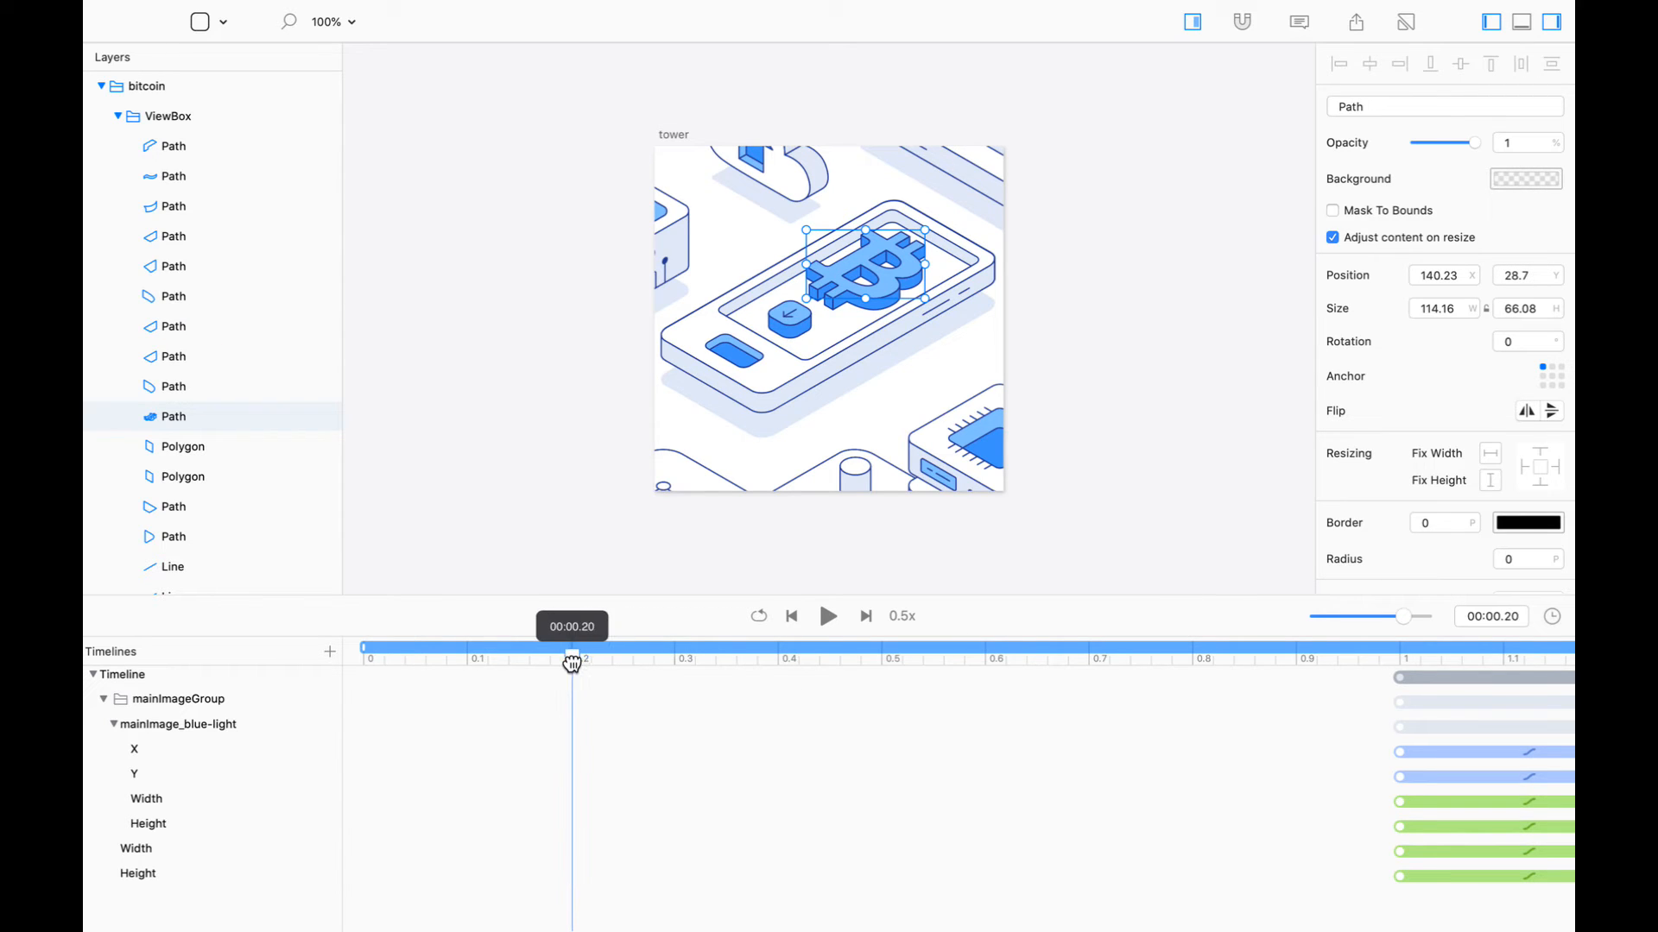
{"action": "left_click_drag", "start_coordinate": [572, 663], "coordinate": [621, 663]}
{"action": "scroll", "coordinate": [1421, 432], "scroll_direction": "down", "scroll_amount": 5}
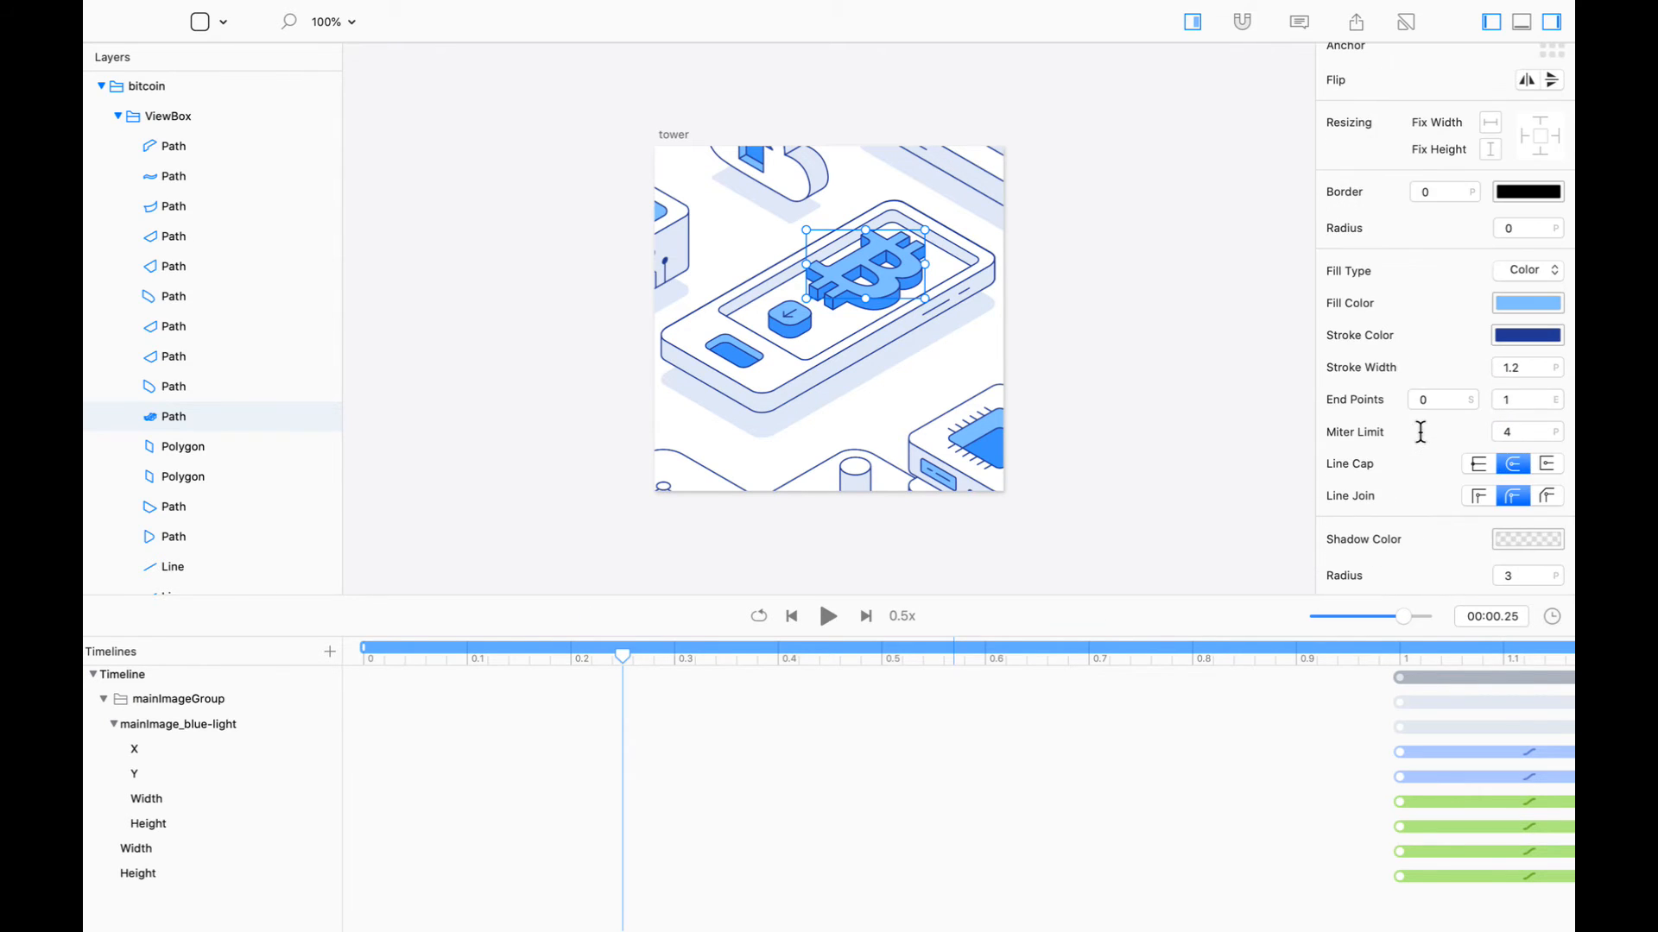
{"action": "left_click", "coordinate": [1526, 304]}
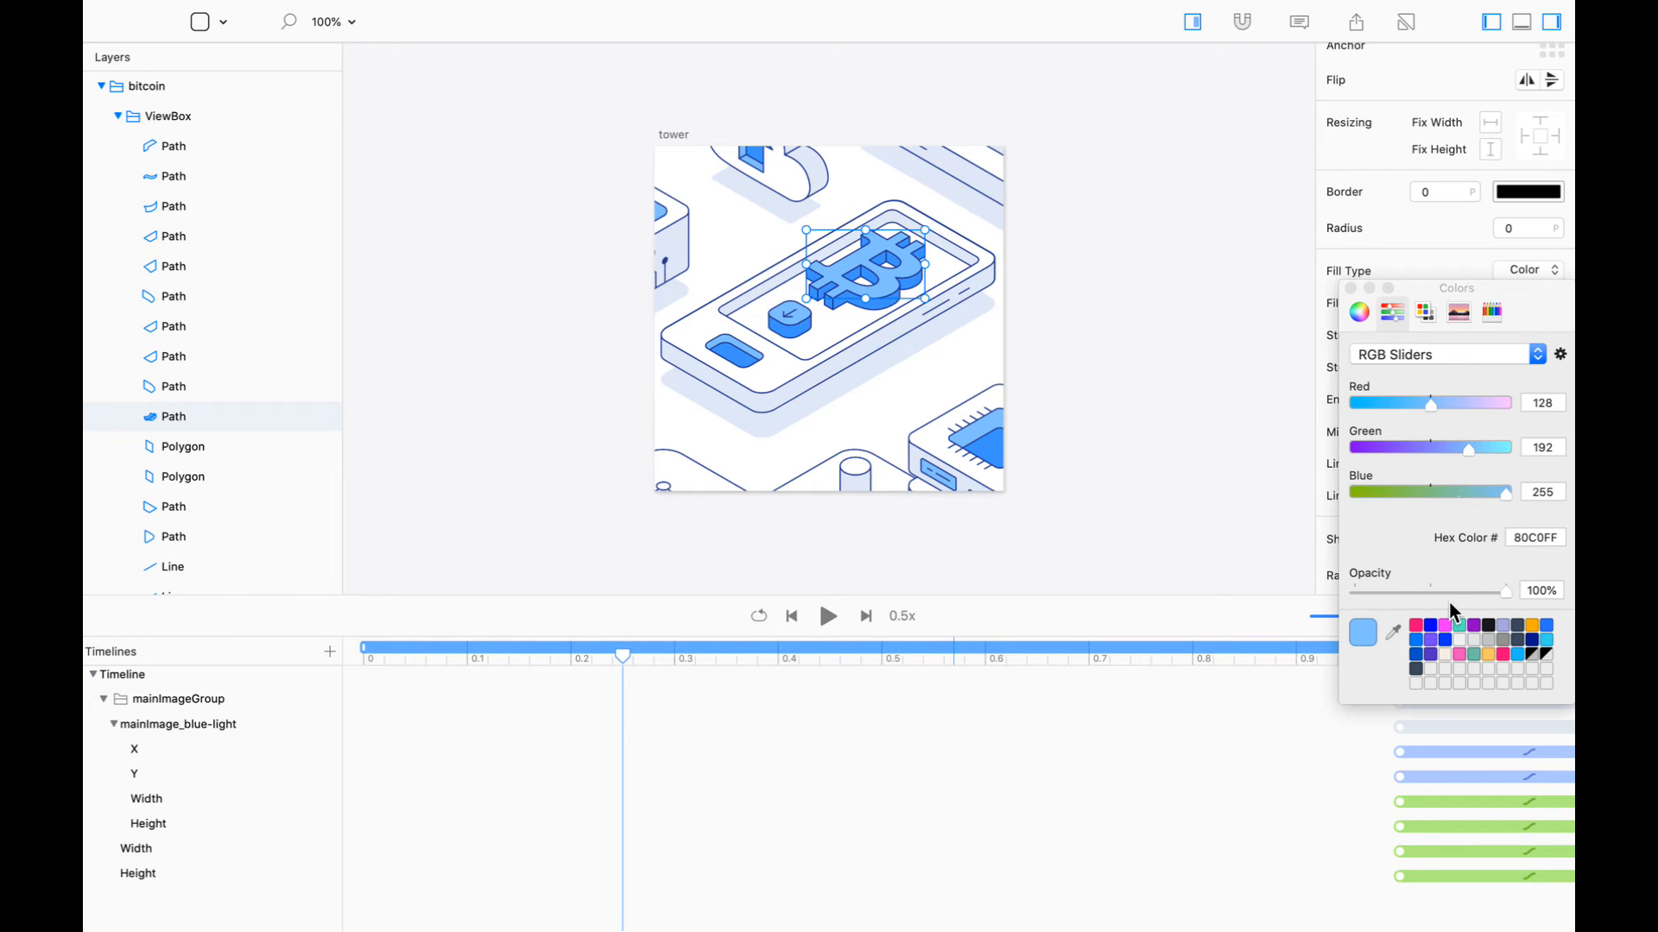
{"action": "mouse_move", "coordinate": [1421, 635]}
{"action": "left_mouse_down"}
{"action": "mouse_move", "coordinate": [1403, 596]}
{"action": "mouse_move", "coordinate": [1488, 442]}
{"action": "mouse_move", "coordinate": [1491, 506]}
{"action": "mouse_move", "coordinate": [1458, 494]}
{"action": "mouse_move", "coordinate": [1425, 529]}
{"action": "mouse_move", "coordinate": [1403, 630]}
{"action": "mouse_move", "coordinate": [1426, 635]}
{"action": "left_mouse_up"}
{"action": "left_click", "coordinate": [1428, 628]}
{"action": "left_click", "coordinate": [1416, 626]}
{"action": "left_click", "coordinate": [1350, 287]}
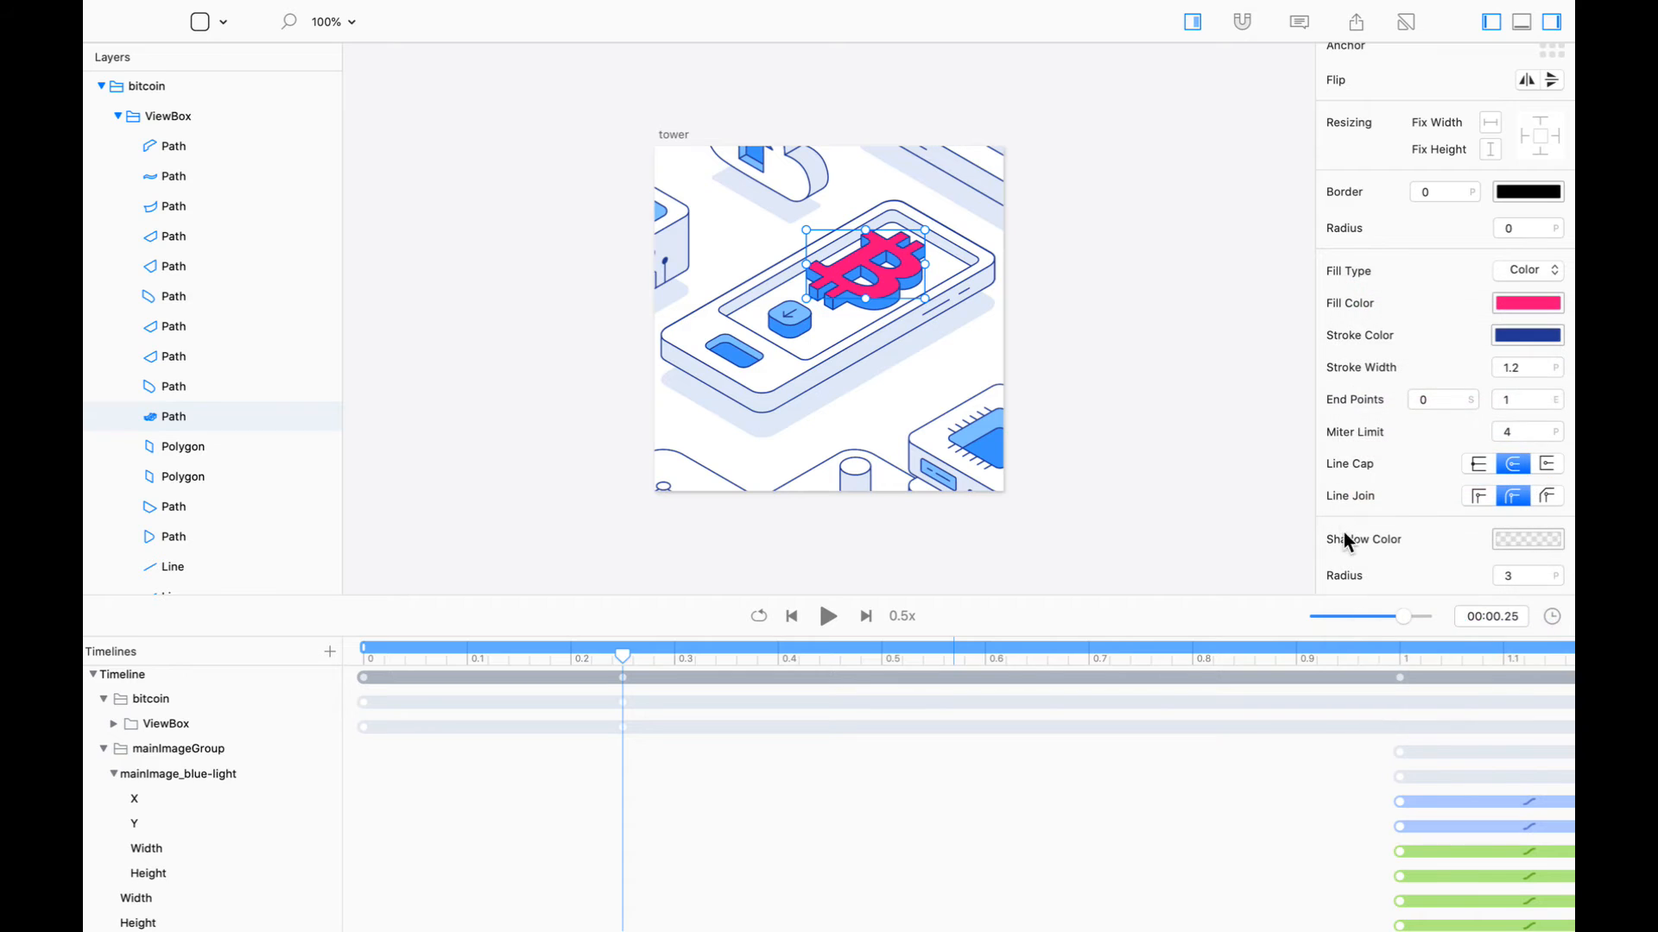
Expand the bitcoin Path's Fill Color track and move its last keyframe to 0.5 seconds
{"action": "left_click_drag", "start_coordinate": [1403, 618], "coordinate": [1387, 621]}
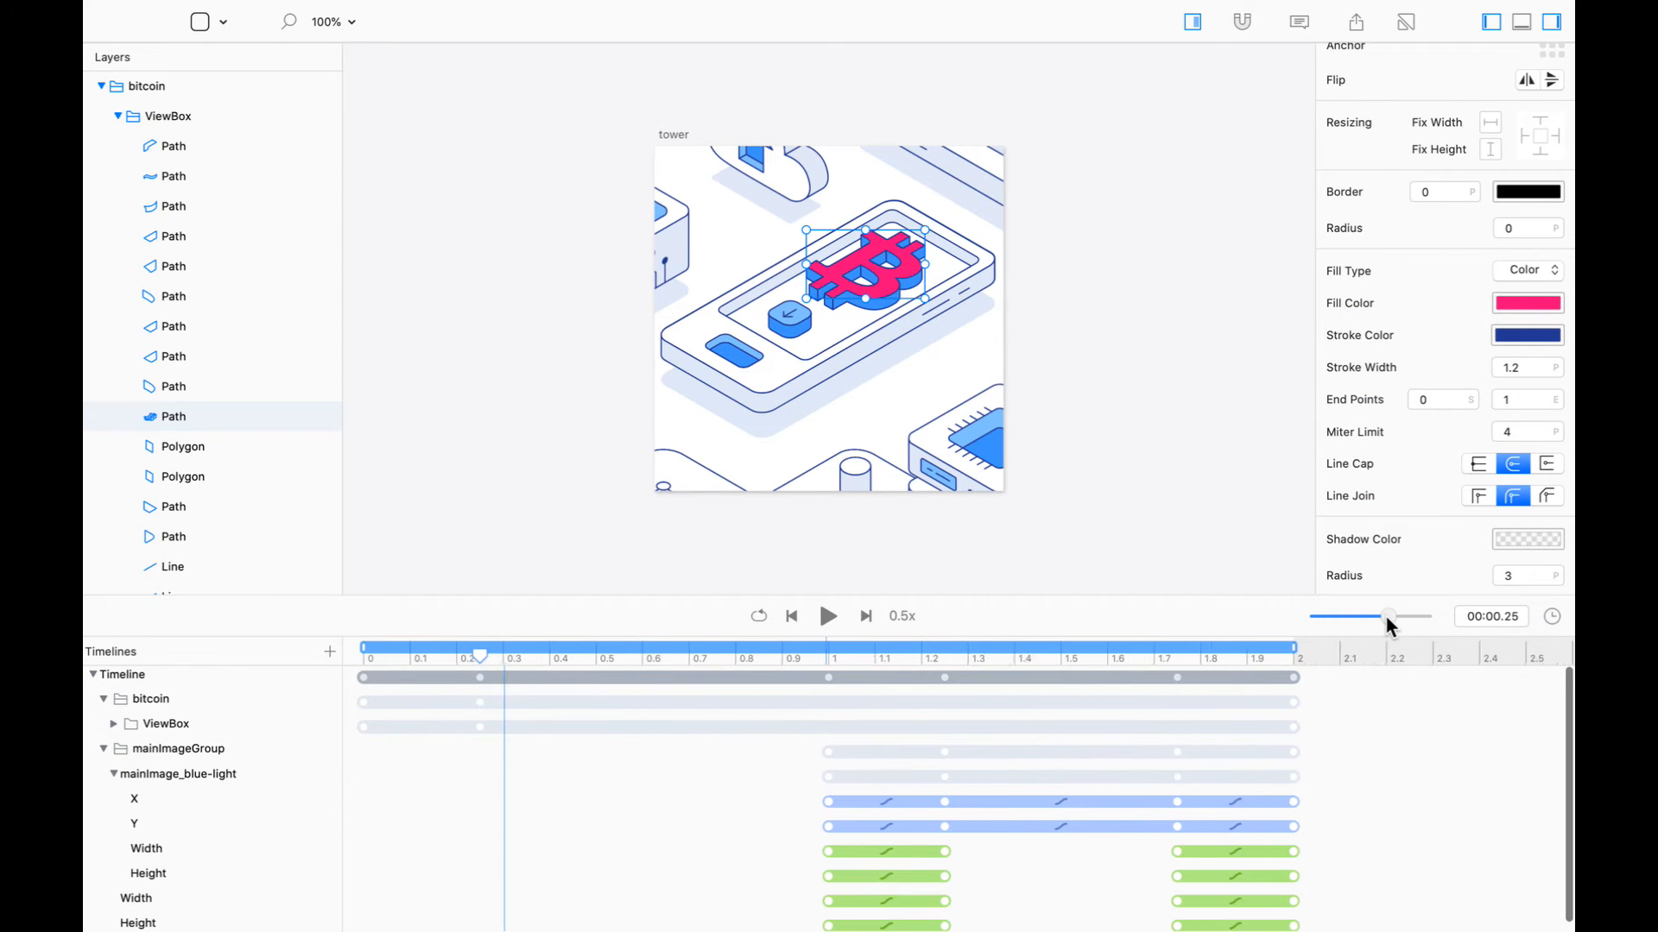
{"action": "left_click", "coordinate": [113, 724]}
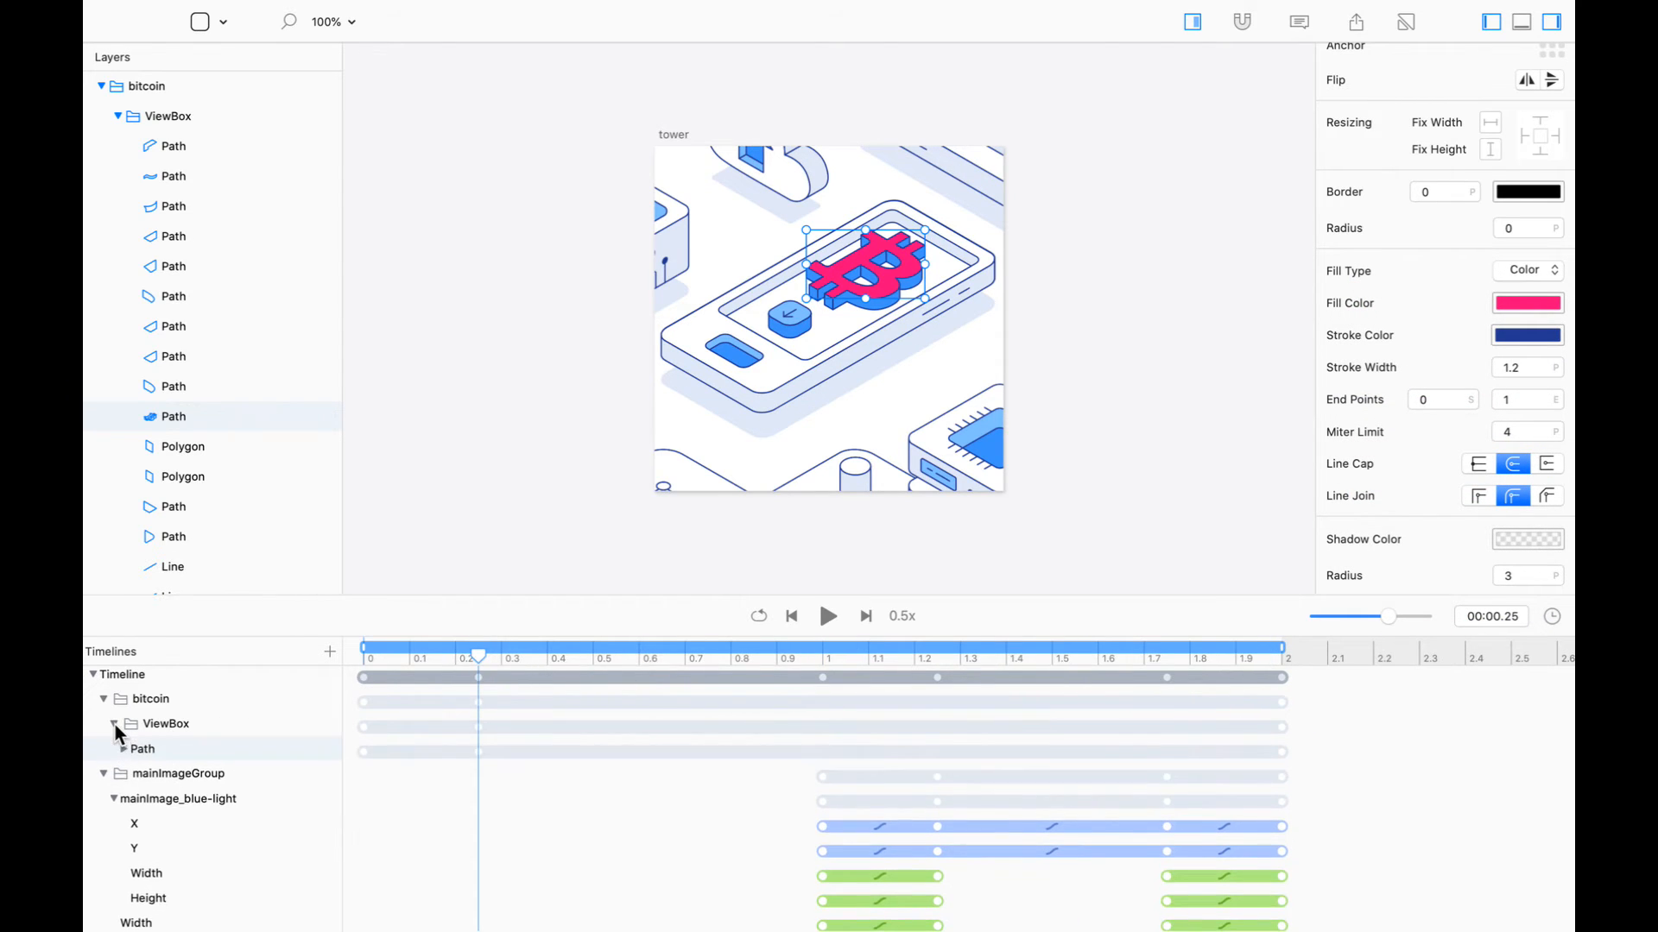
{"action": "left_click", "coordinate": [124, 749]}
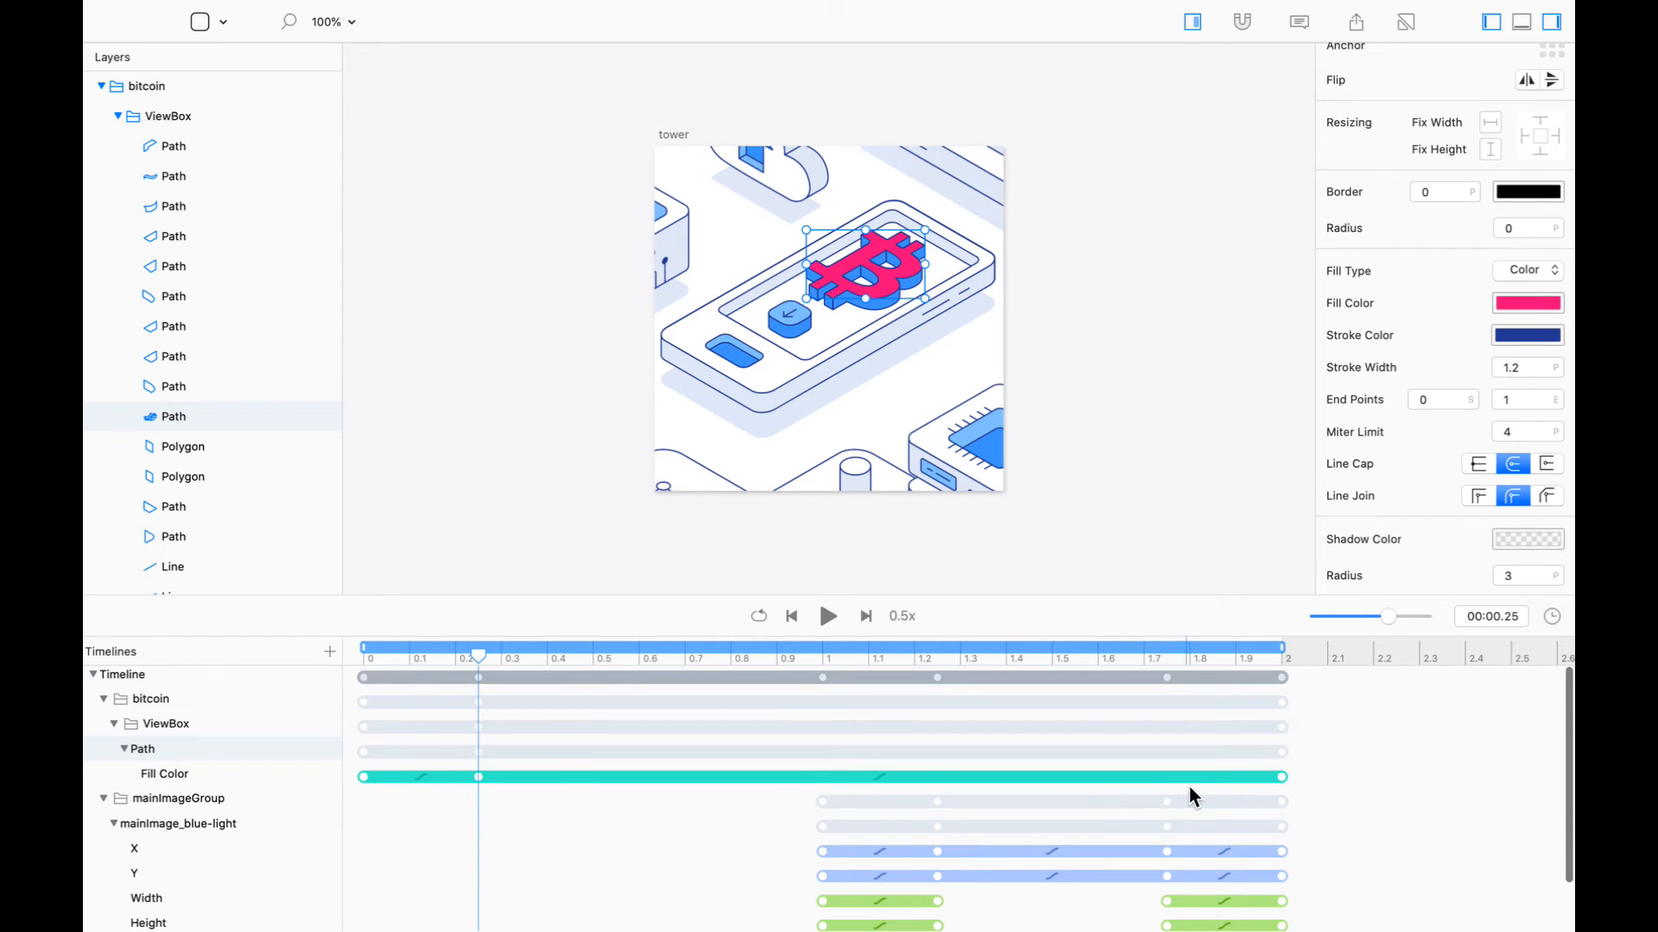
{"action": "left_click_drag", "start_coordinate": [1274, 777], "coordinate": [593, 795]}
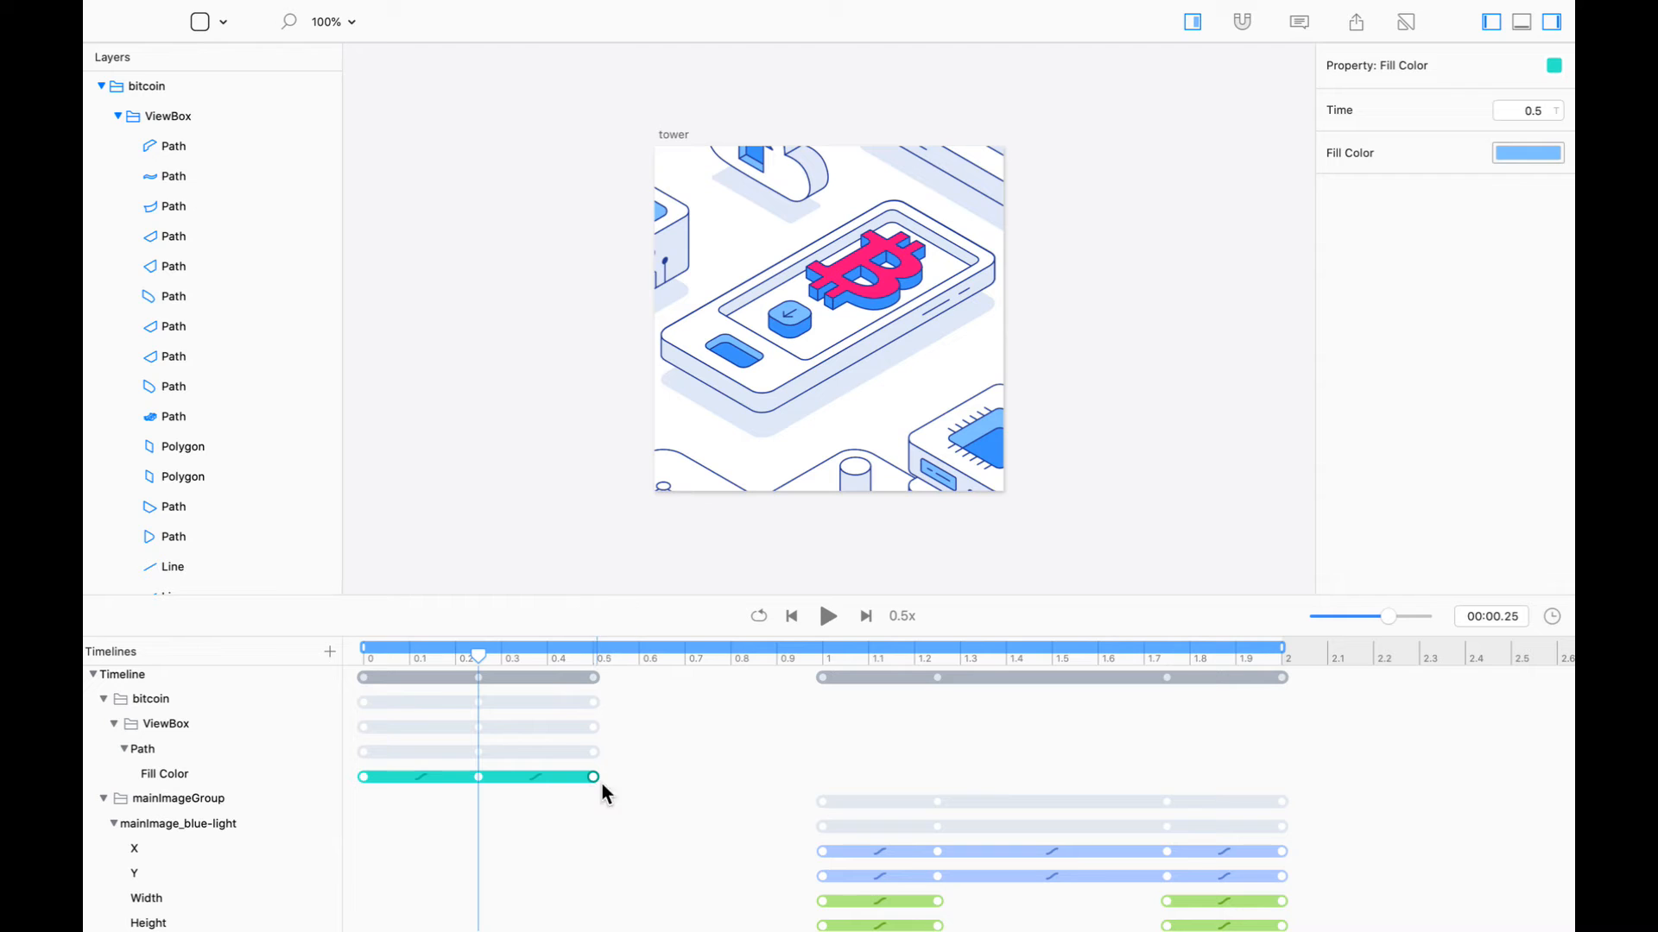
Duplicate the pink and blue Fill Color keyframes, placing the copies at 0.75 and 1 second
{"action": "left_click", "coordinate": [640, 754]}
{"action": "left_click_drag", "start_coordinate": [470, 660], "coordinate": [642, 696]}
{"action": "left_click_drag", "start_coordinate": [641, 755], "coordinate": [708, 791]}
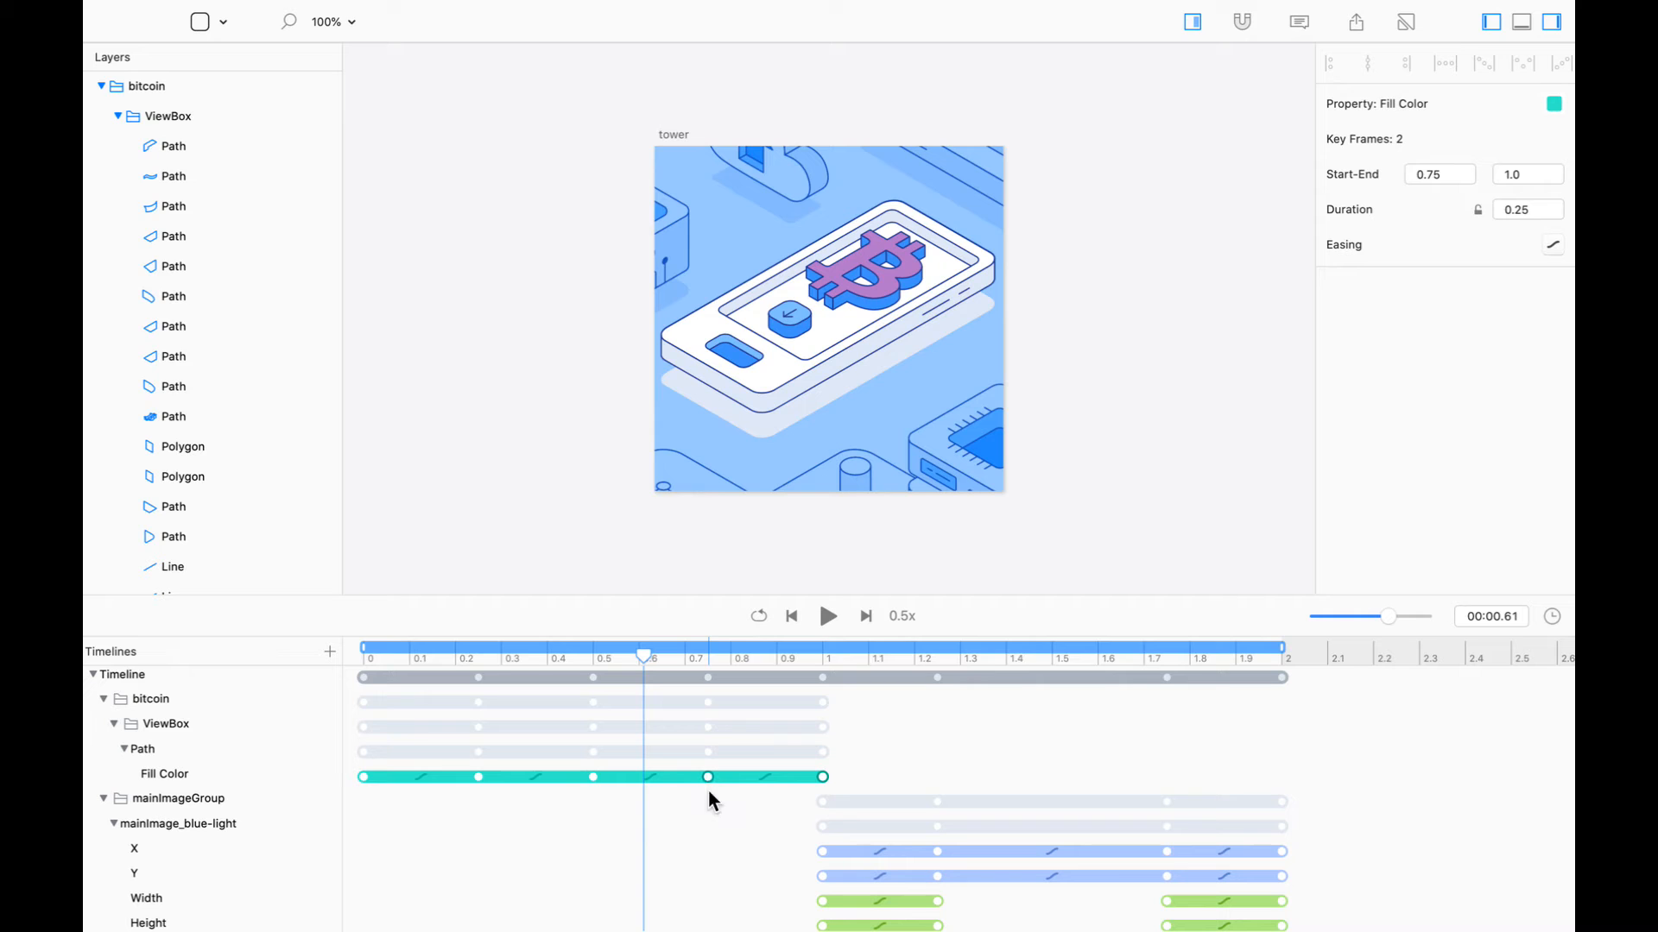
Return to the start and step through the bitcoin's Fill Color keyframes up to 0.75 seconds
{"action": "left_click_drag", "start_coordinate": [643, 654], "coordinate": [282, 677]}
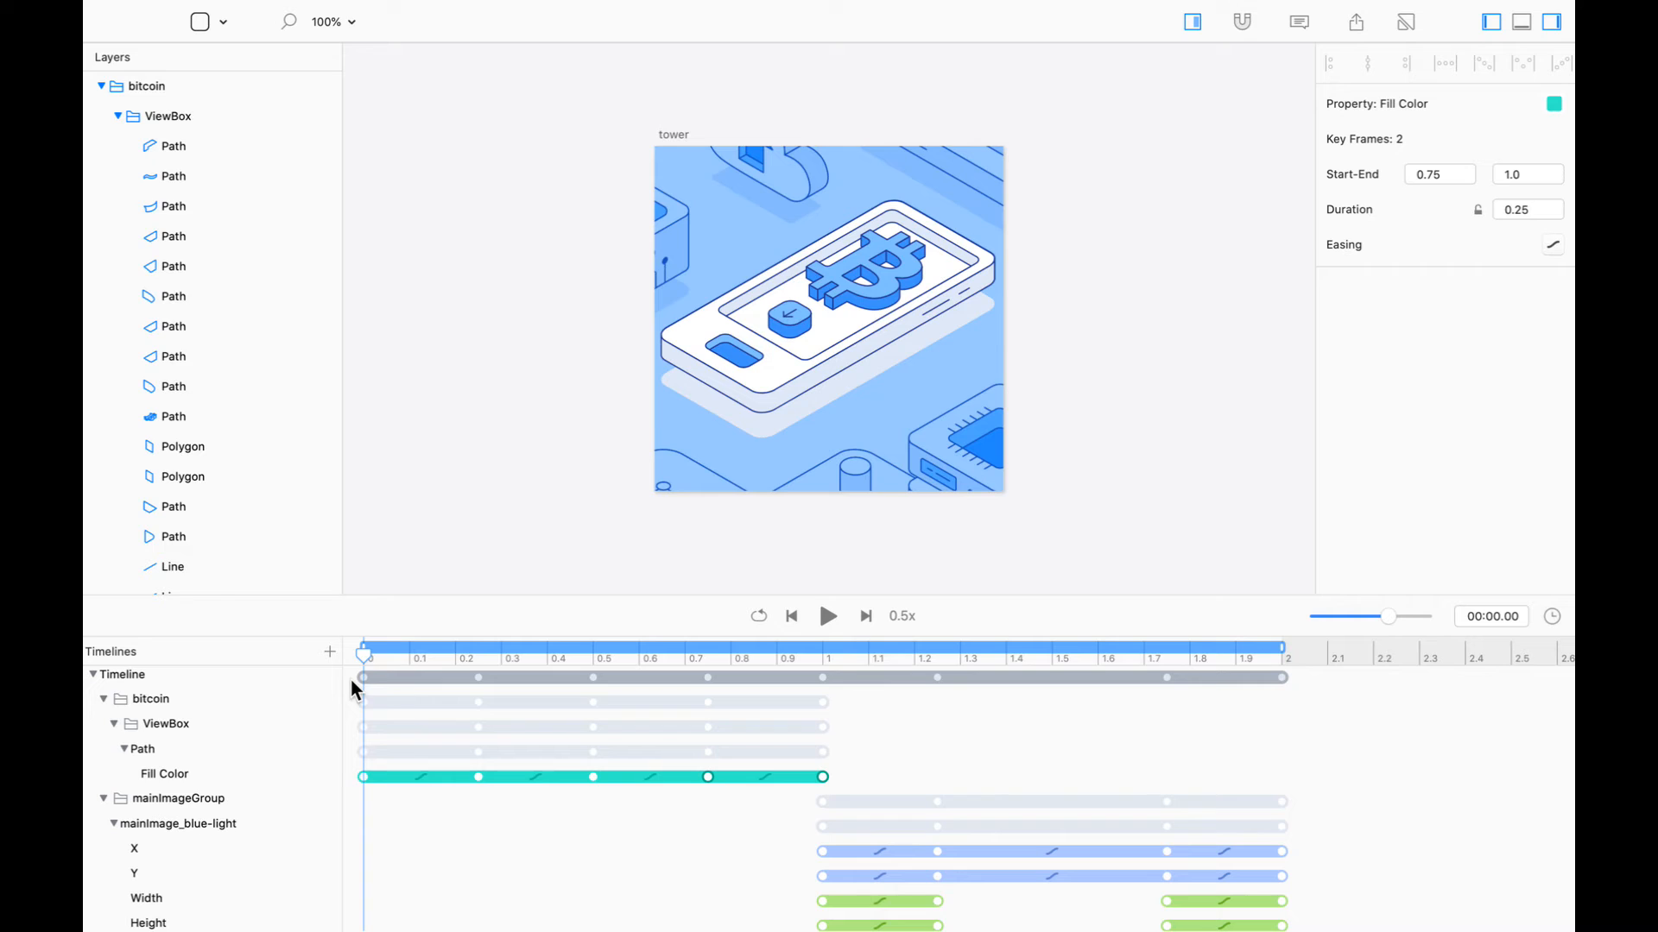
{"action": "key", "text": "Right"}
{"action": "key", "text": "Right"}
{"action": "key", "text": "Right"}
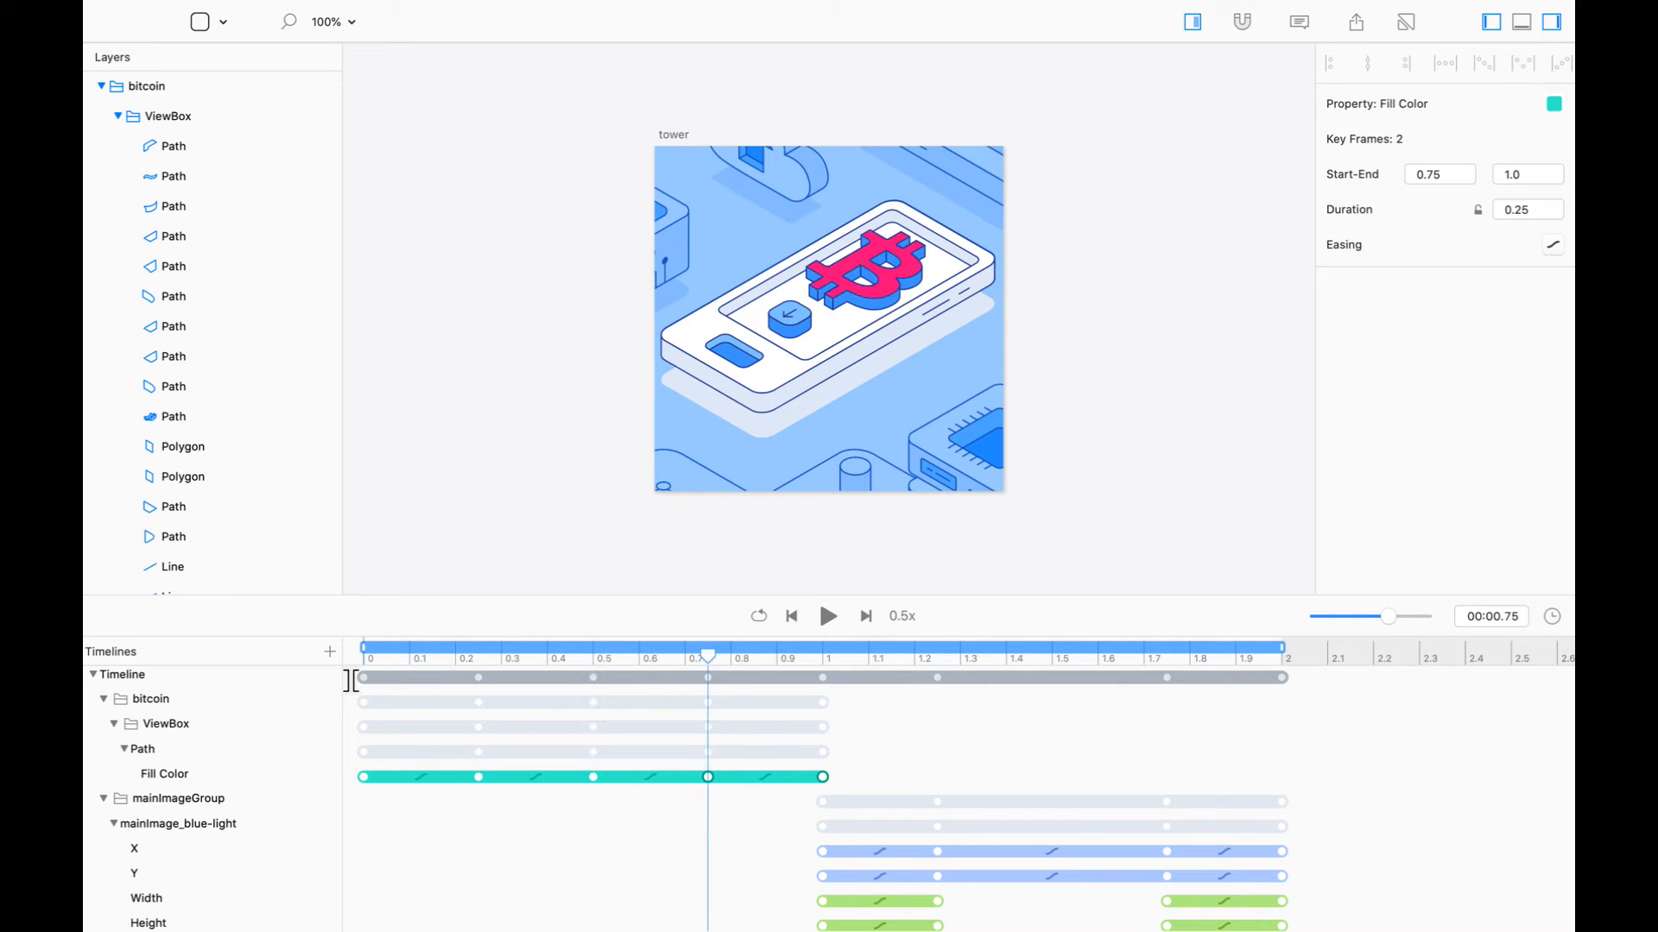
At 1 second, set the bitcoin layer's opacity to 0
{"action": "key", "text": "Right"}
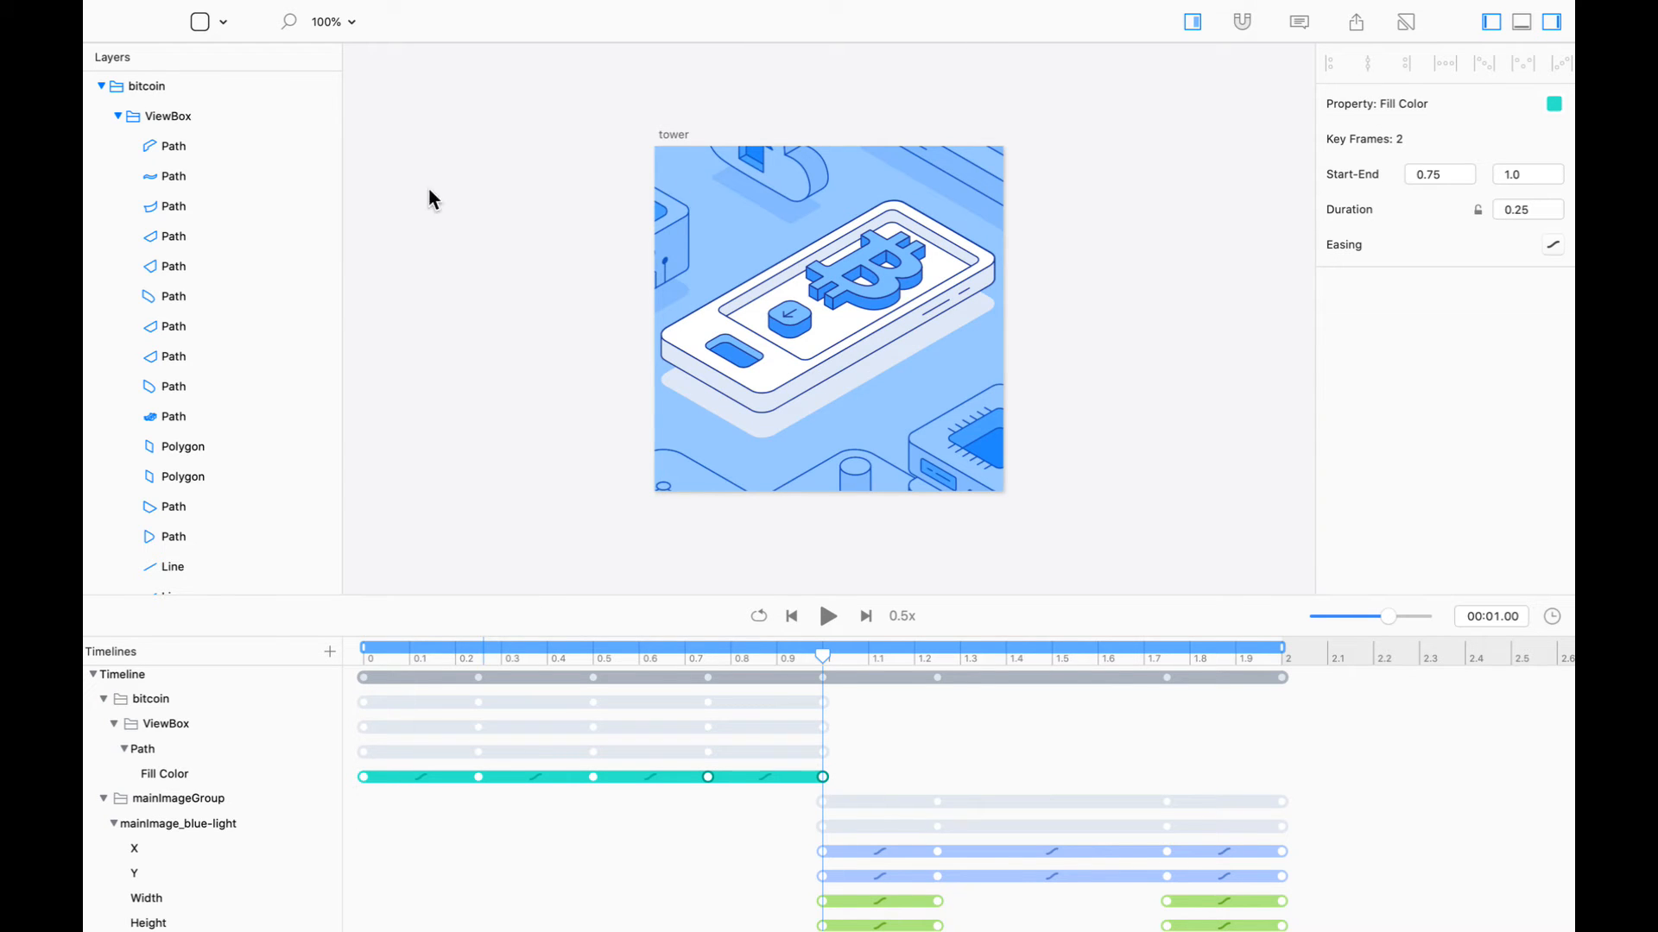
{"action": "left_click", "coordinate": [177, 90]}
{"action": "left_click_drag", "start_coordinate": [1474, 143], "coordinate": [1392, 139]}
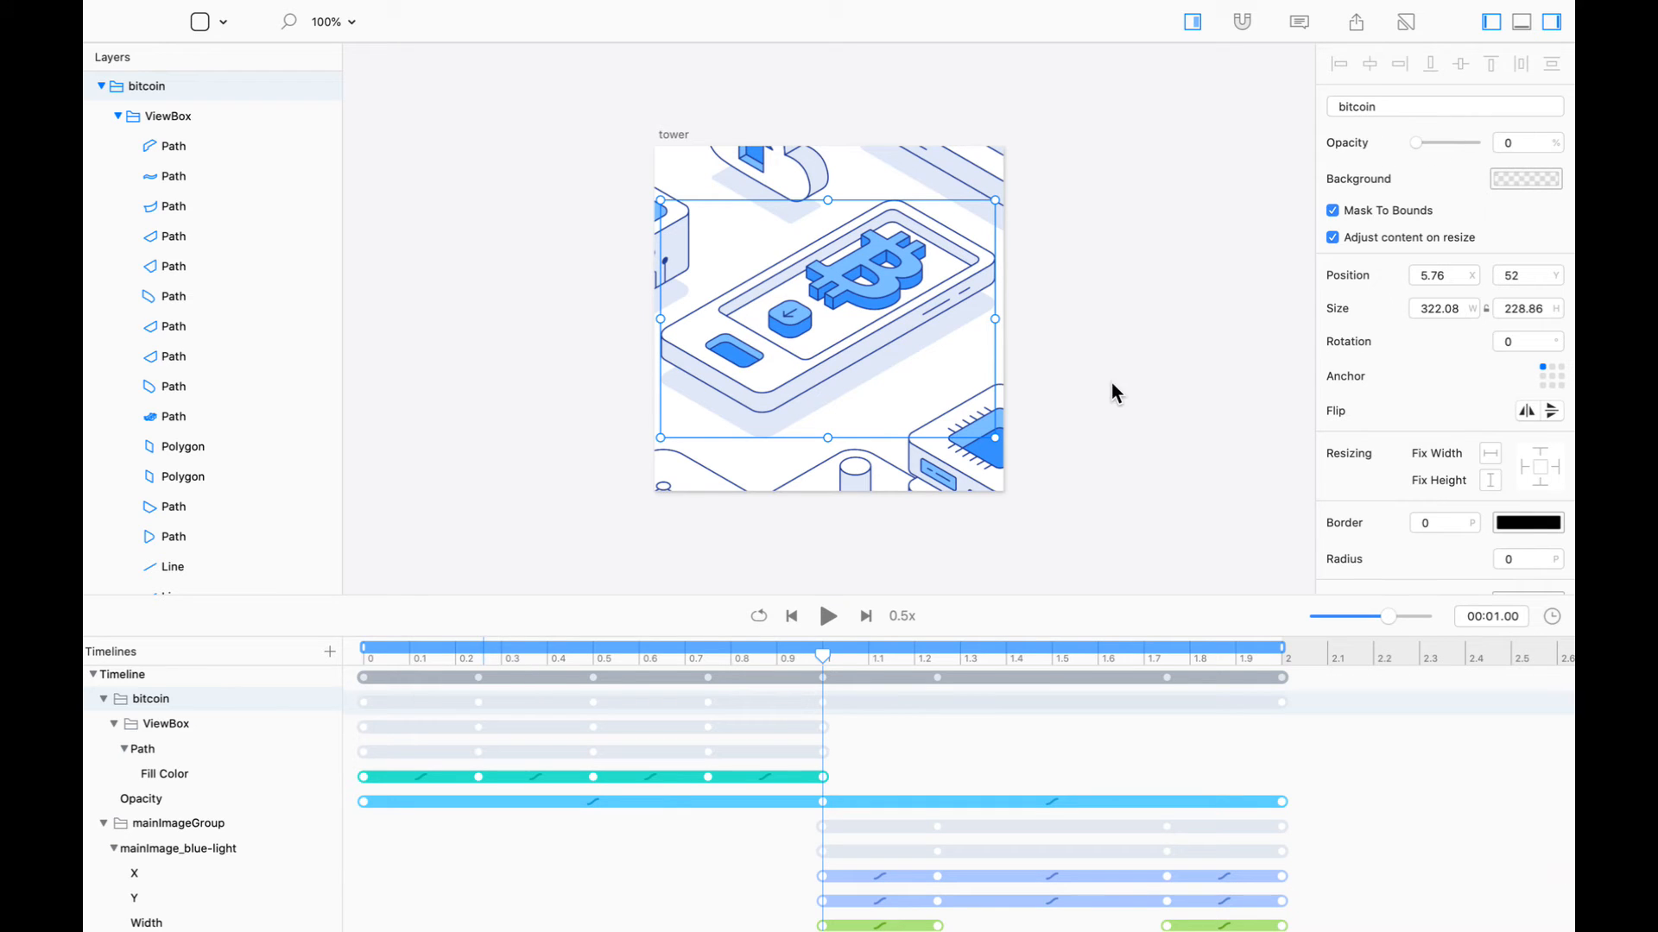
Delete the bitcoin layer's Opacity keyframe at 2 seconds
{"action": "left_click", "coordinate": [1283, 802]}
{"action": "key", "text": "Delete"}
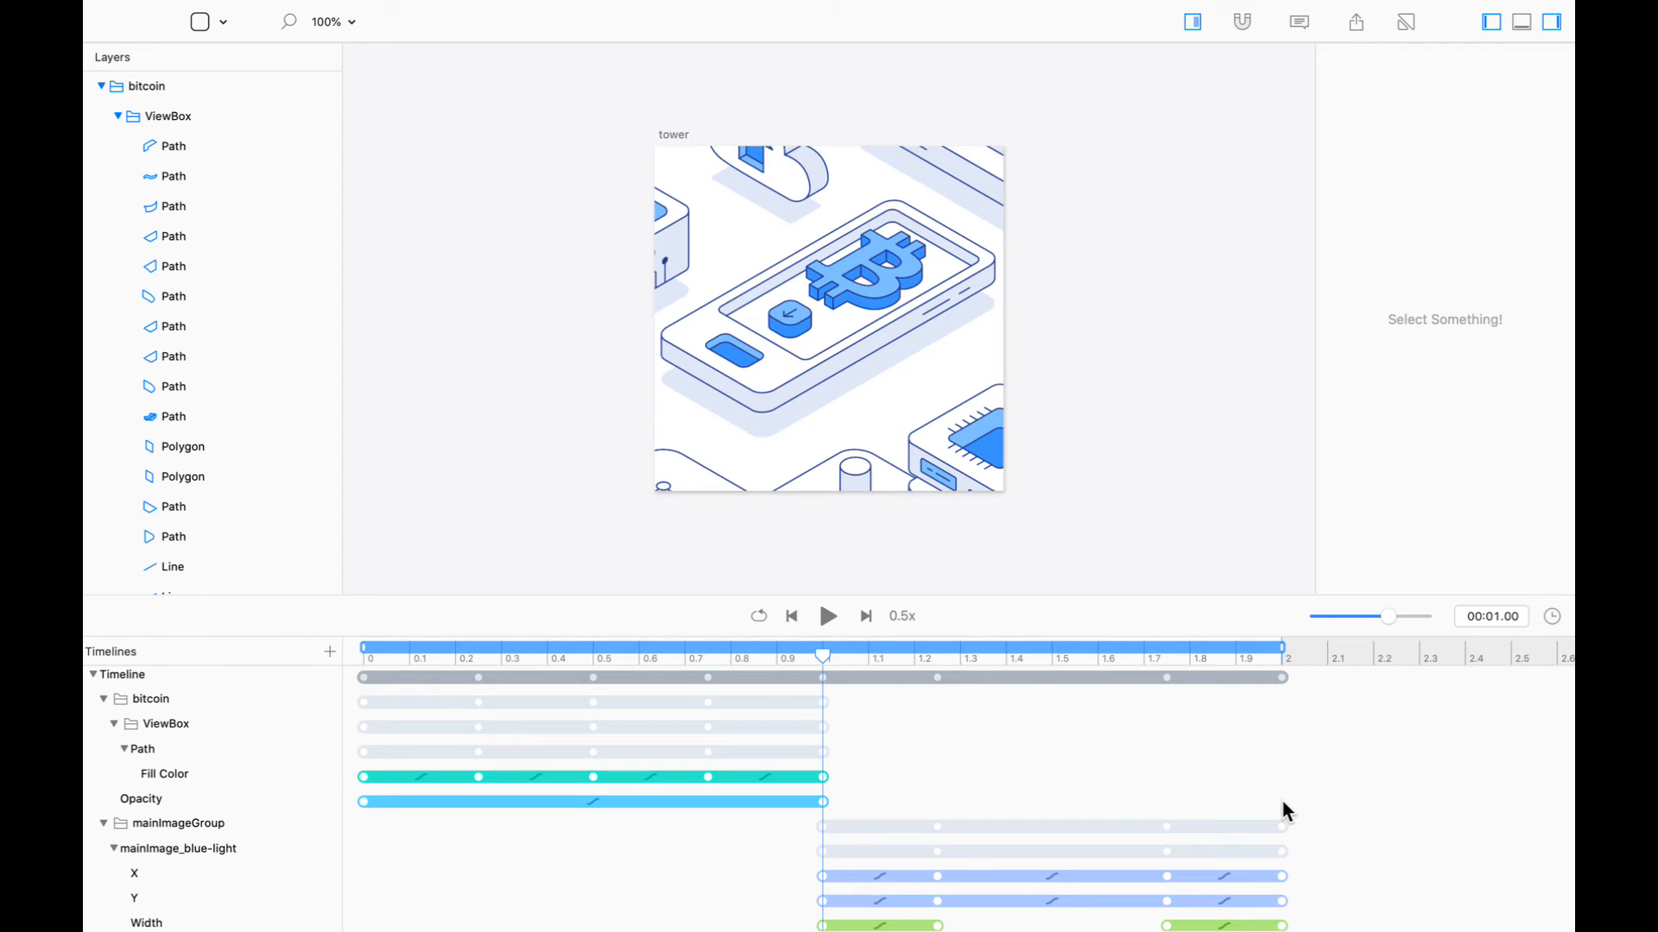
{"action": "key", "text": "super+z"}
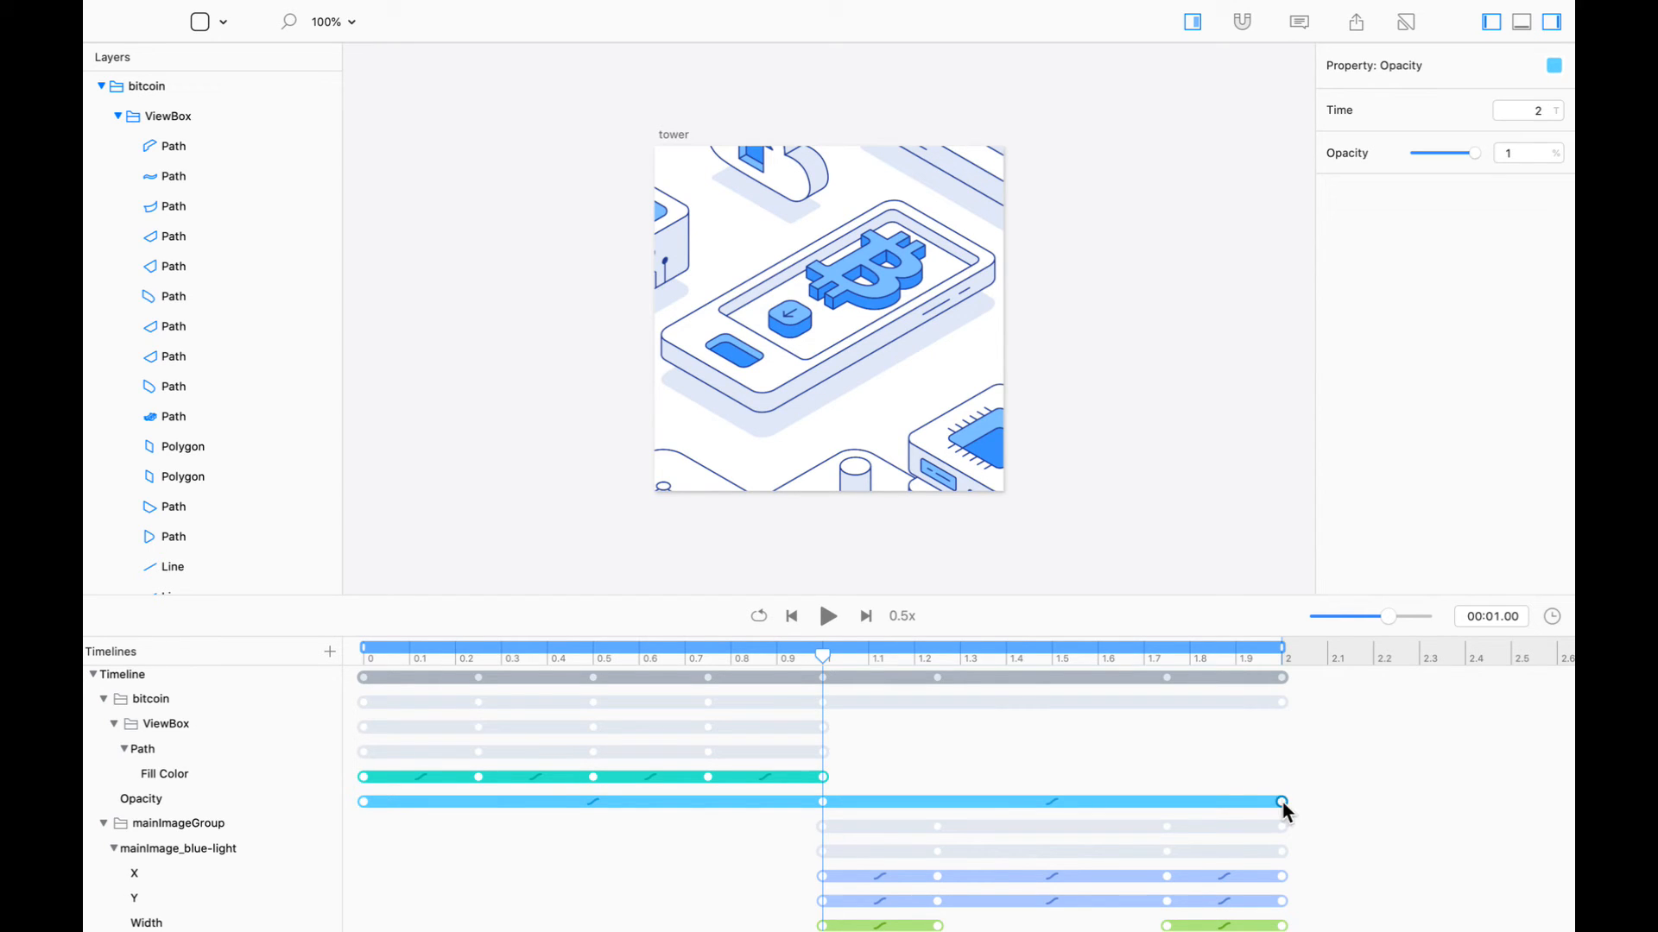
{"action": "key", "text": "Delete"}
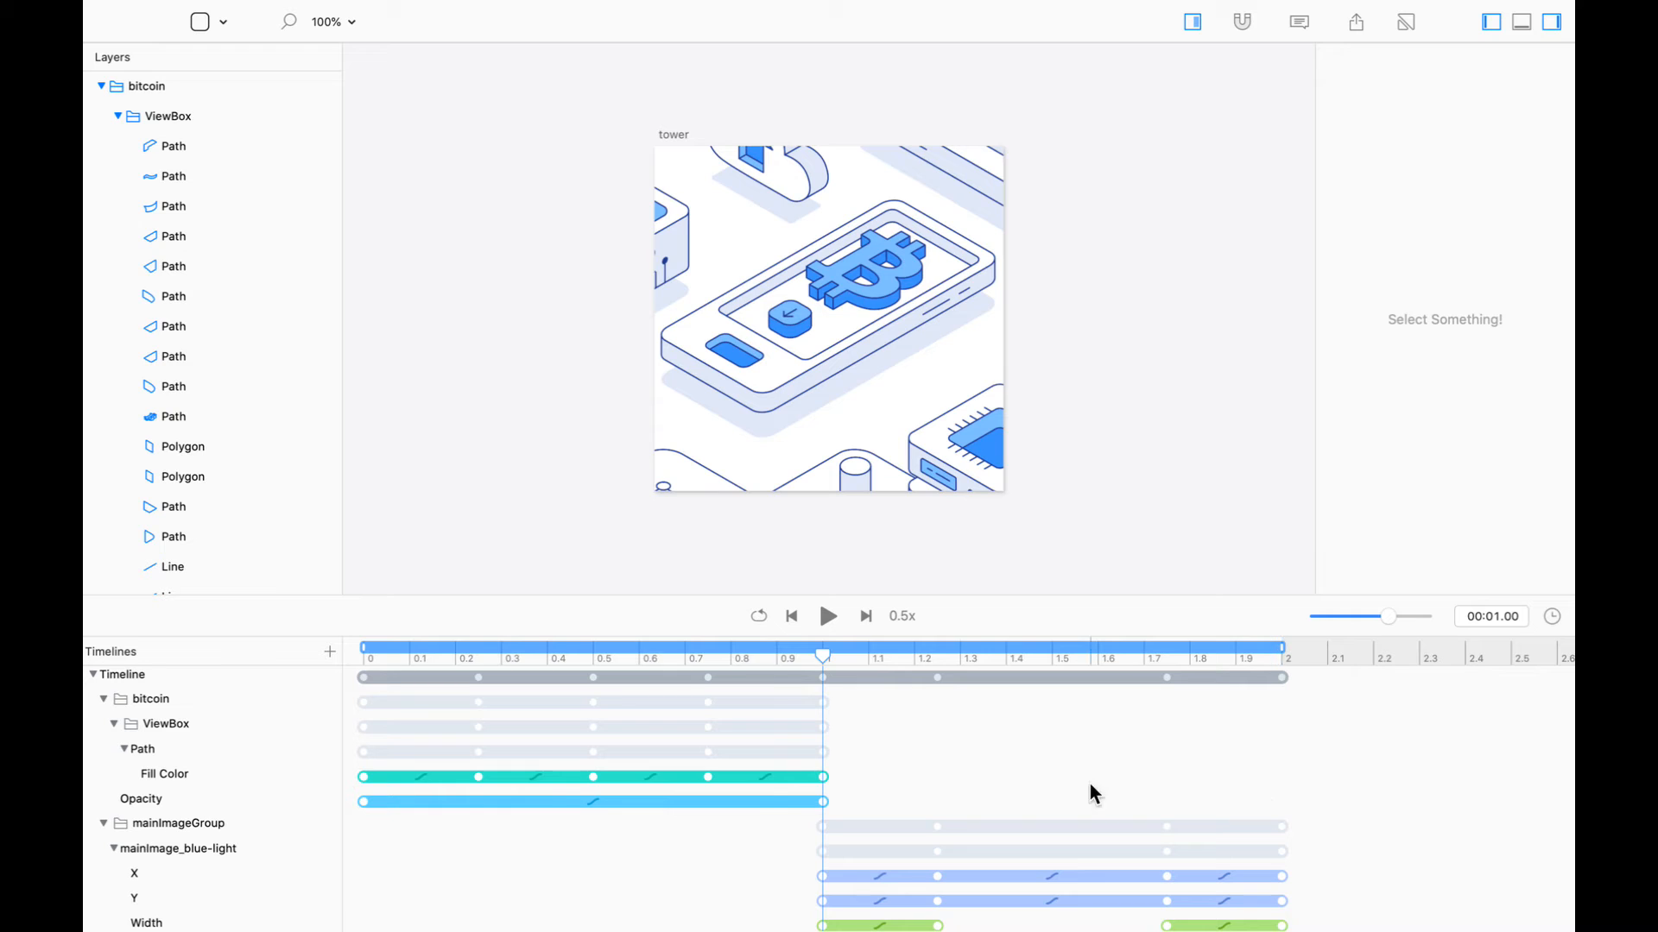
Set the easing of the bitcoin layer's Opacity transition to Step Right
{"action": "left_click", "coordinate": [593, 802]}
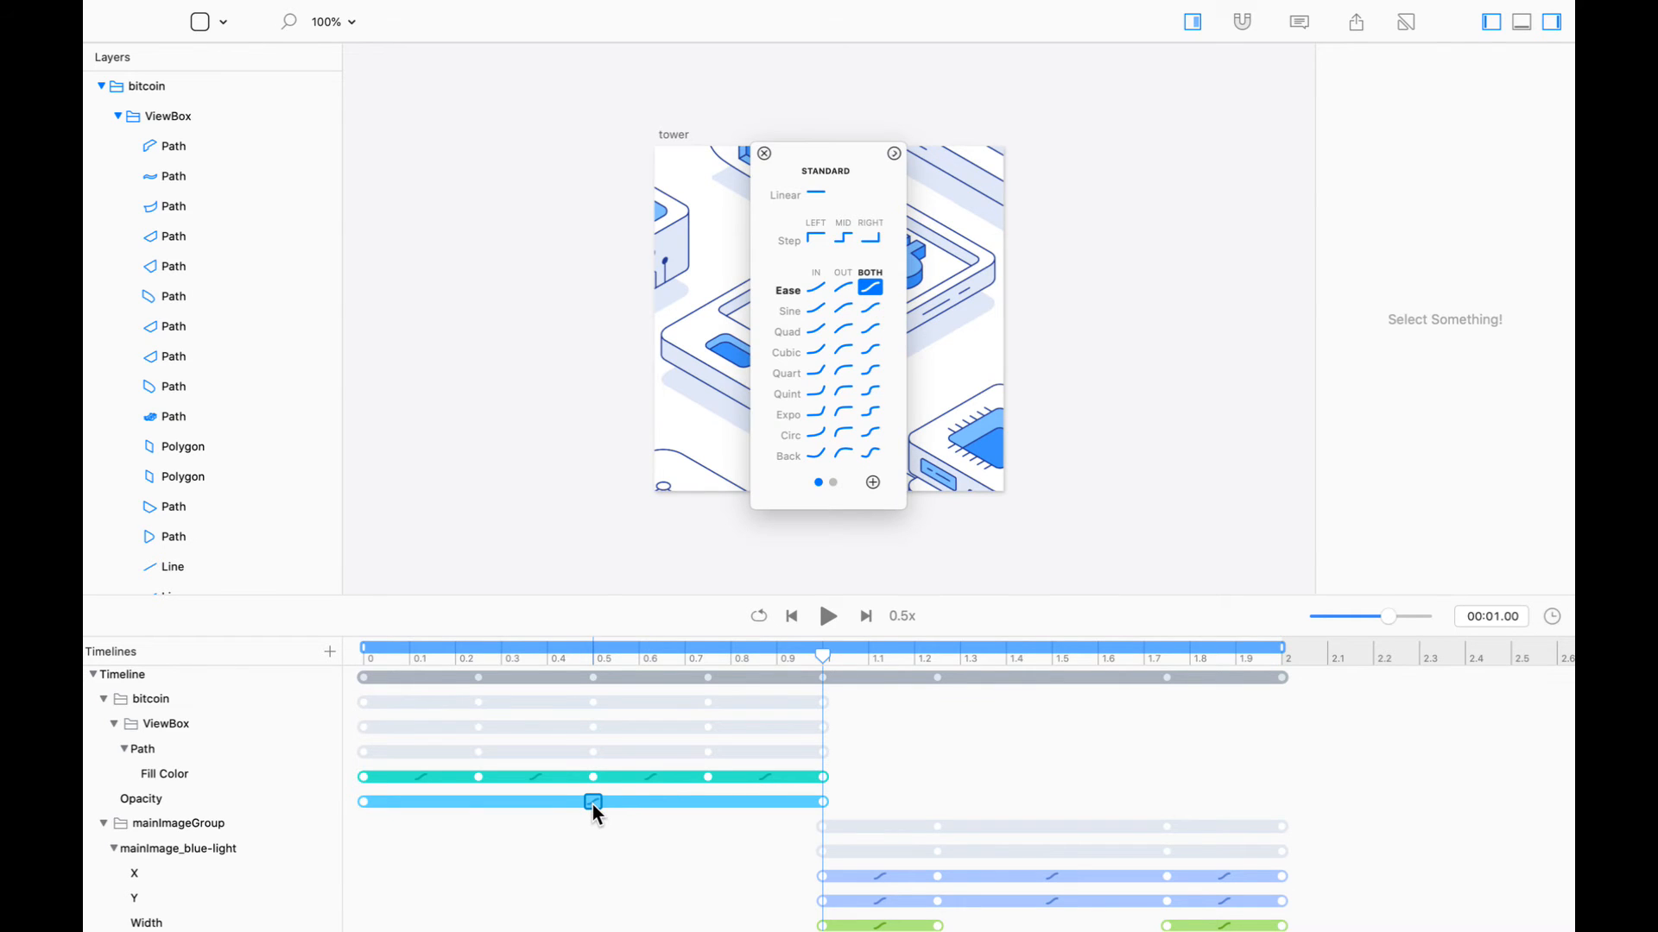
{"action": "left_click", "coordinate": [873, 242]}
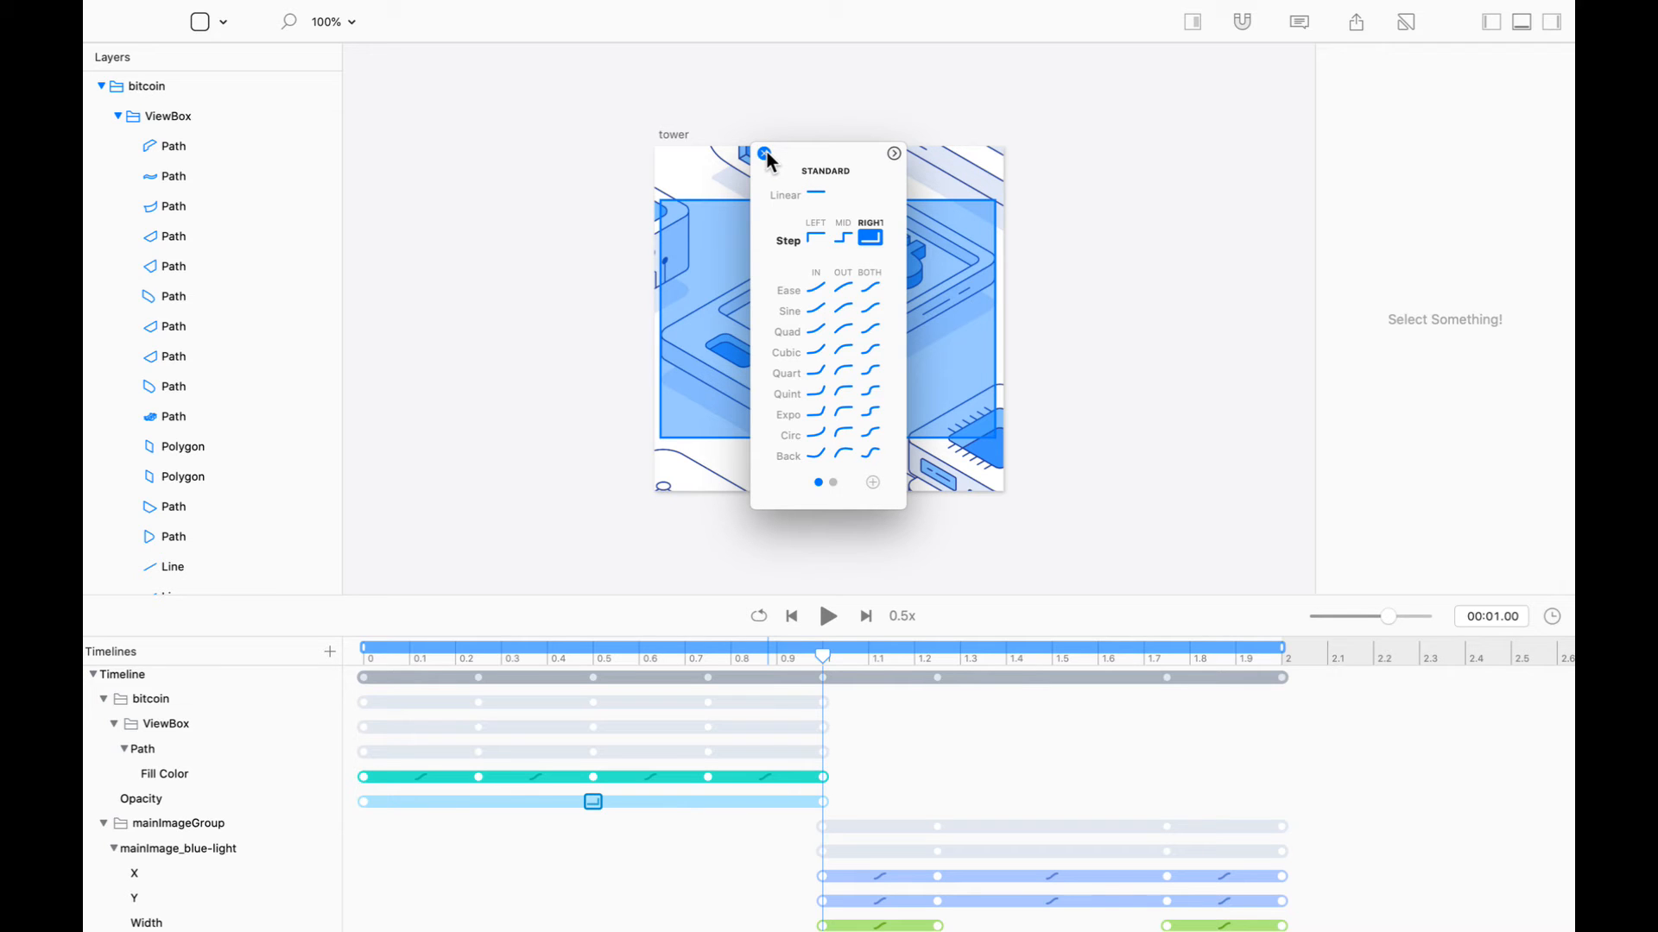
{"action": "left_click", "coordinate": [765, 154]}
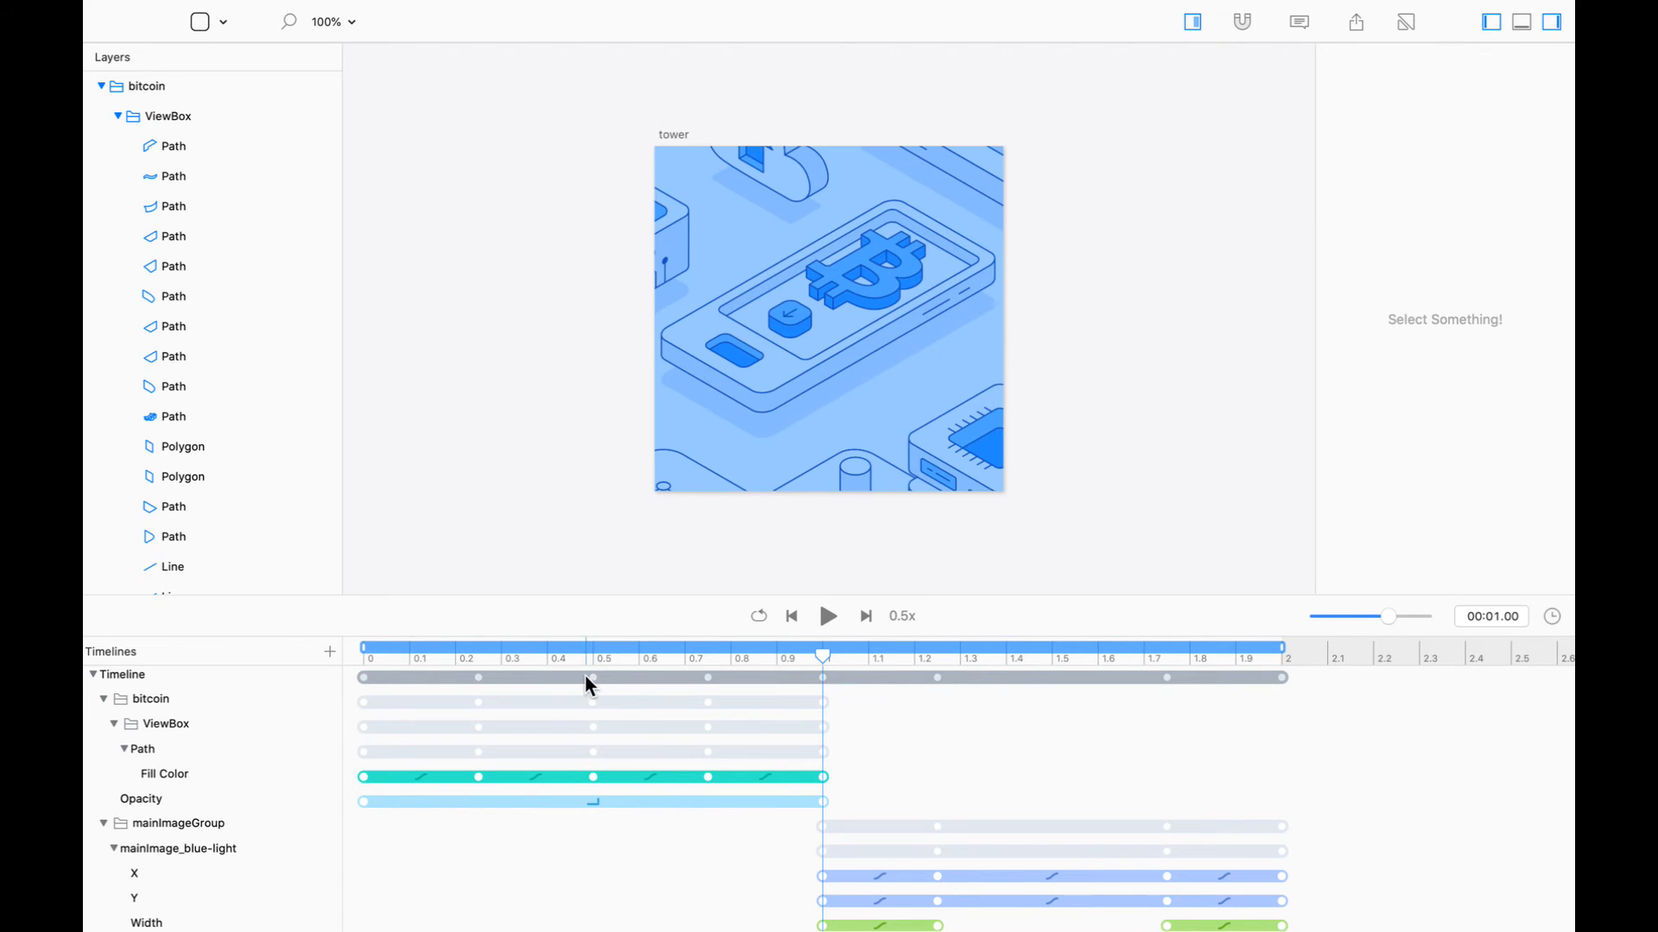
Return to the start of the timeline and play the animation through to check the bitcoin-to-tower transition
{"action": "left_click_drag", "start_coordinate": [374, 665], "coordinate": [99, 672]}
{"action": "left_click", "coordinate": [502, 454]}
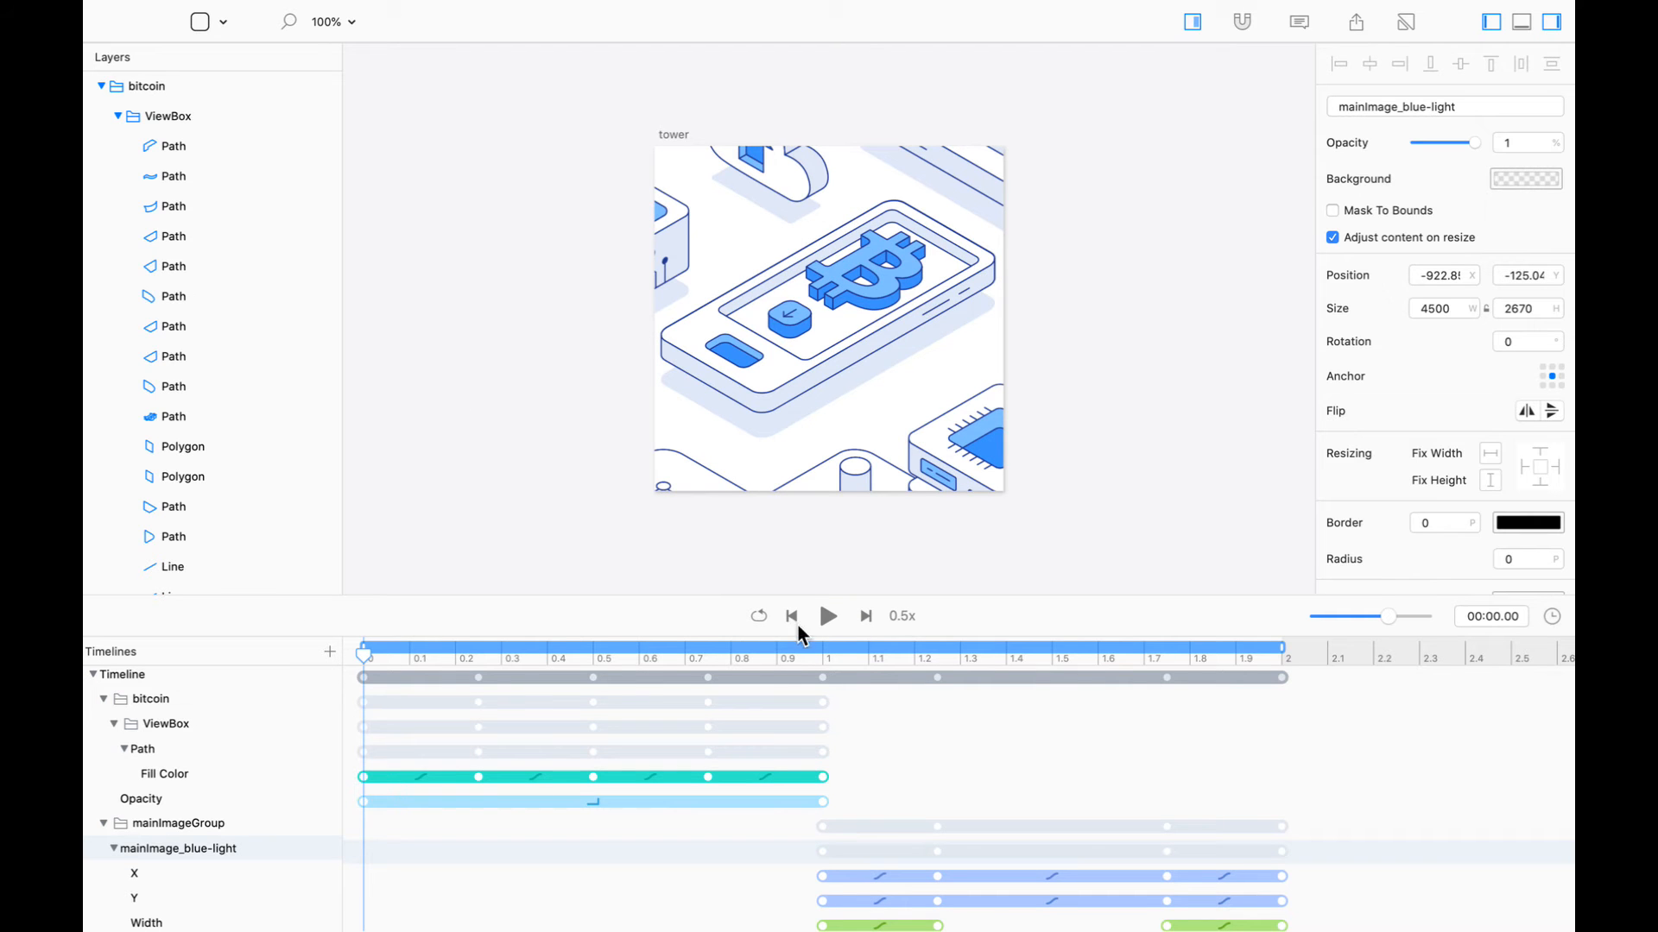
{"action": "left_click", "coordinate": [829, 618]}
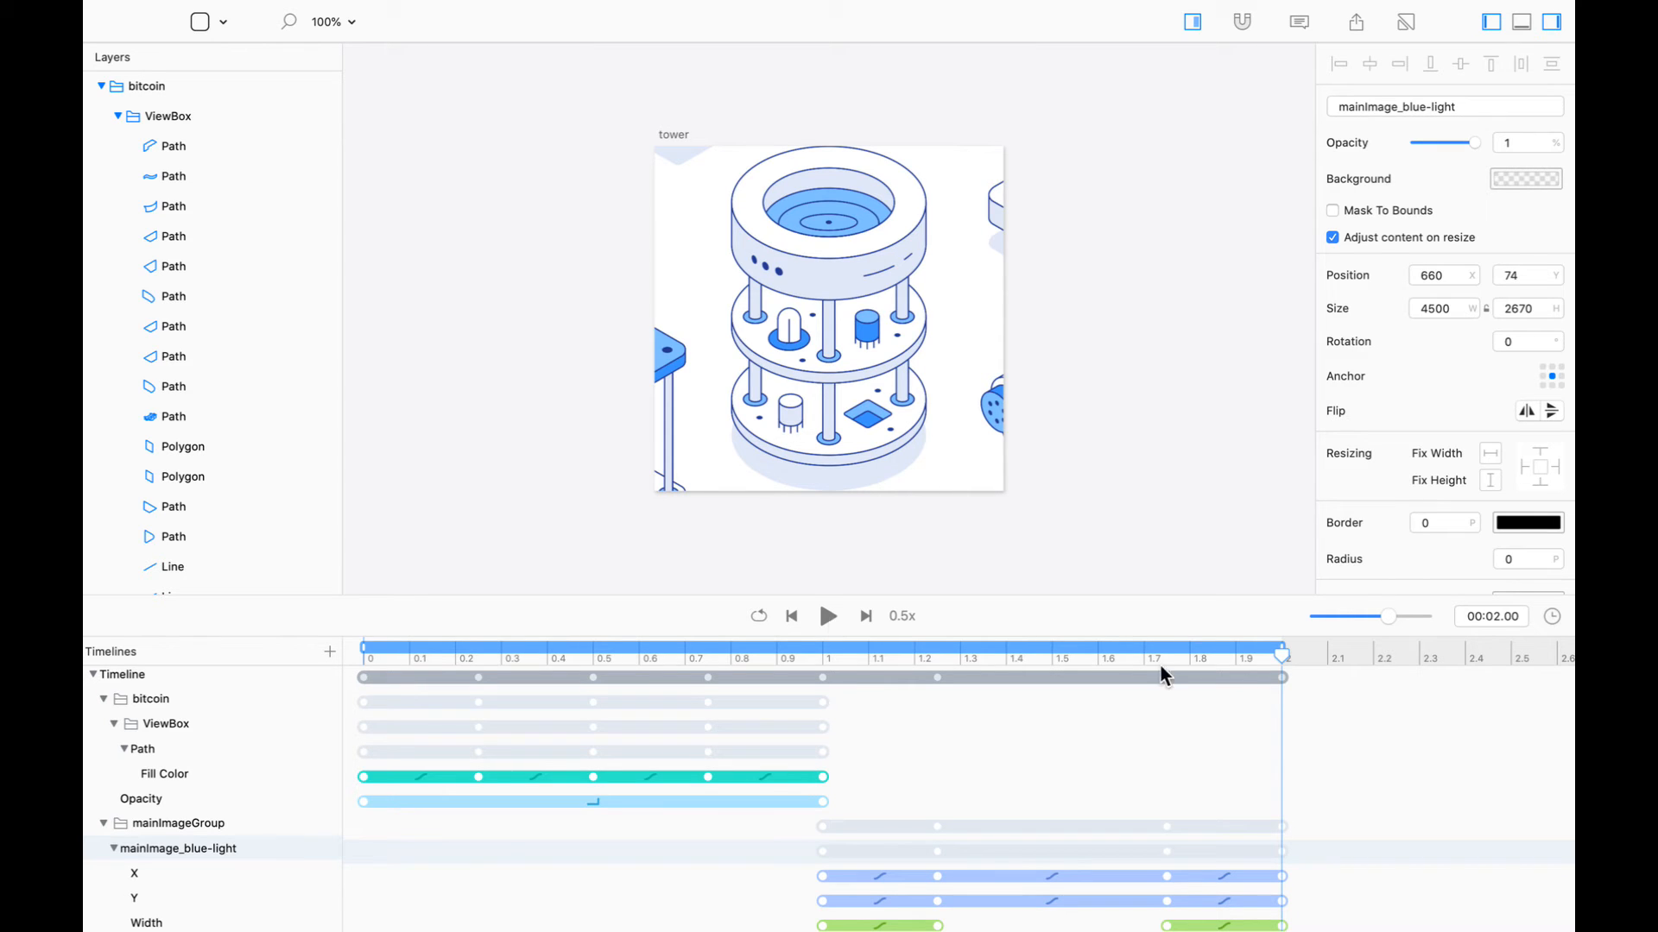
Extend the timeline length to 3 seconds using Expand, and examine the added time after the last keyframes
{"action": "left_click", "coordinate": [1552, 617]}
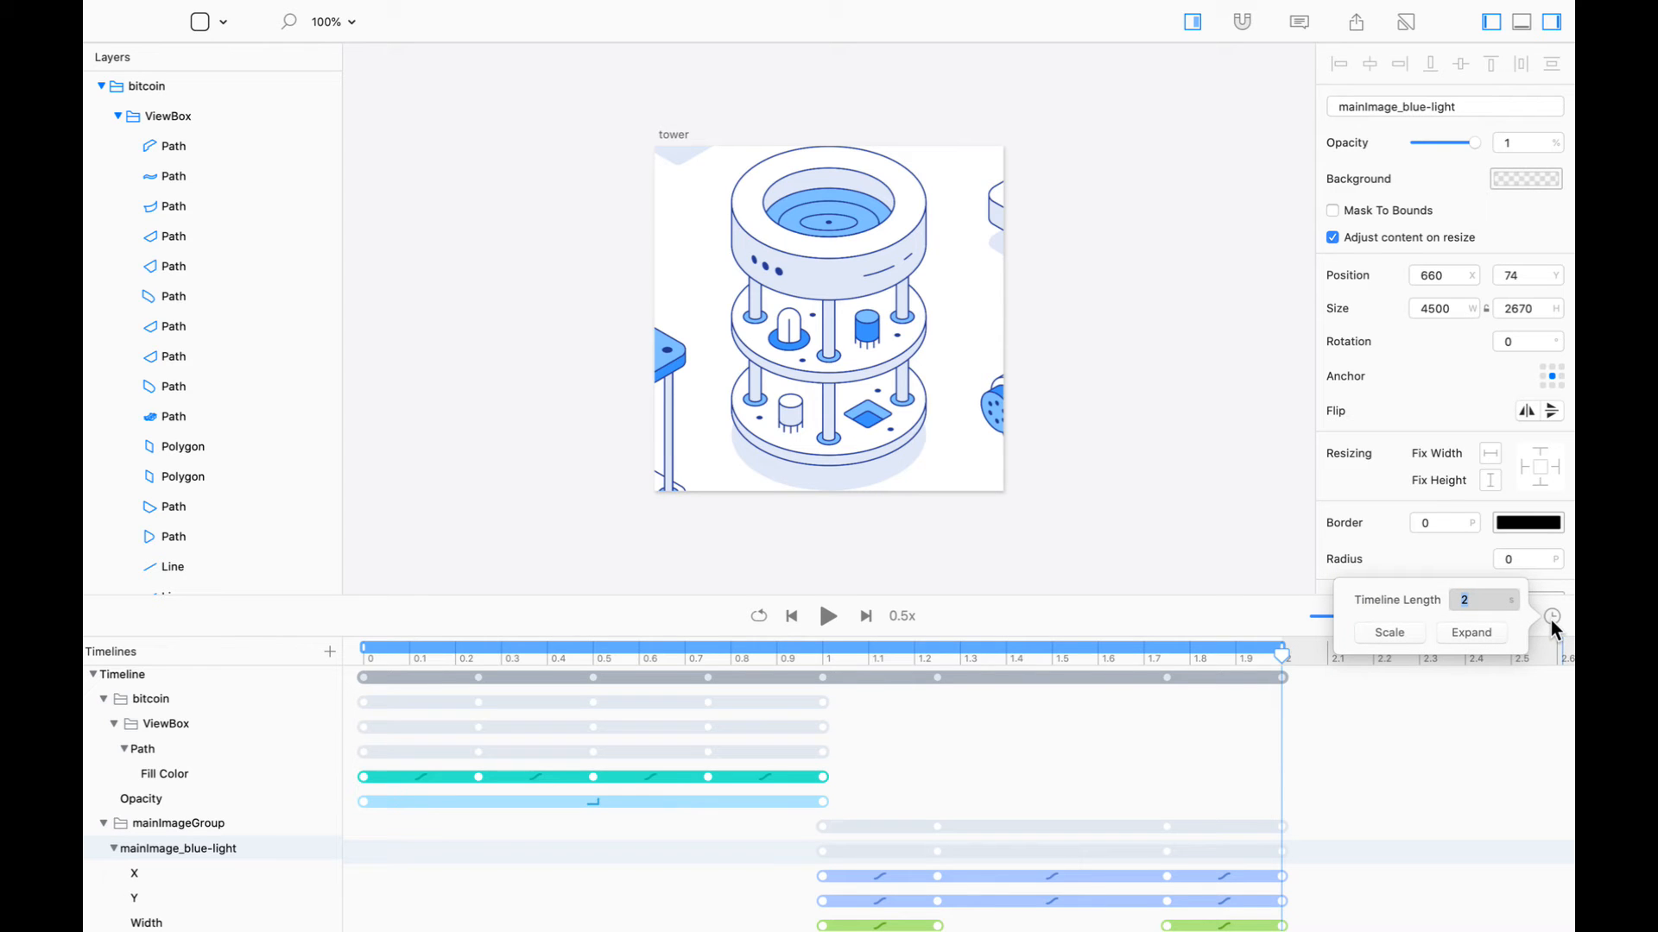
{"action": "type", "text": "3"}
{"action": "left_click", "coordinate": [1468, 635]}
{"action": "scroll", "coordinate": [1321, 768], "scroll_direction": "down", "scroll_amount": 3}
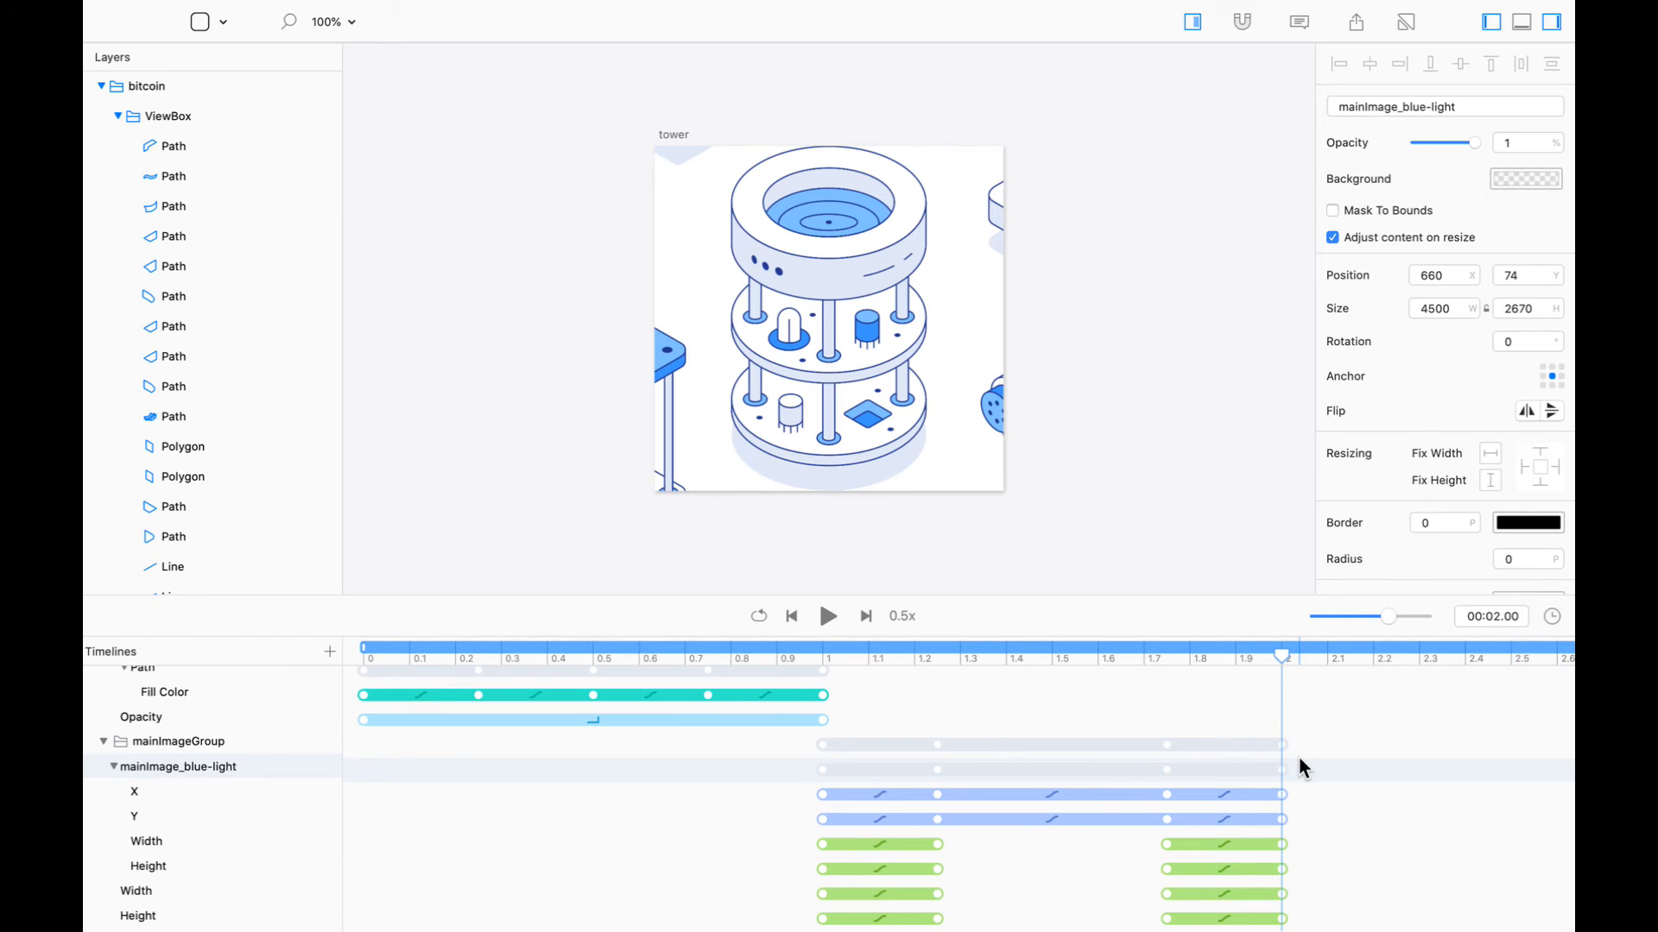
{"action": "scroll", "coordinate": [1301, 768], "scroll_direction": "right", "scroll_amount": 3}
{"action": "scroll", "coordinate": [1300, 760], "scroll_direction": "right", "scroll_amount": 2}
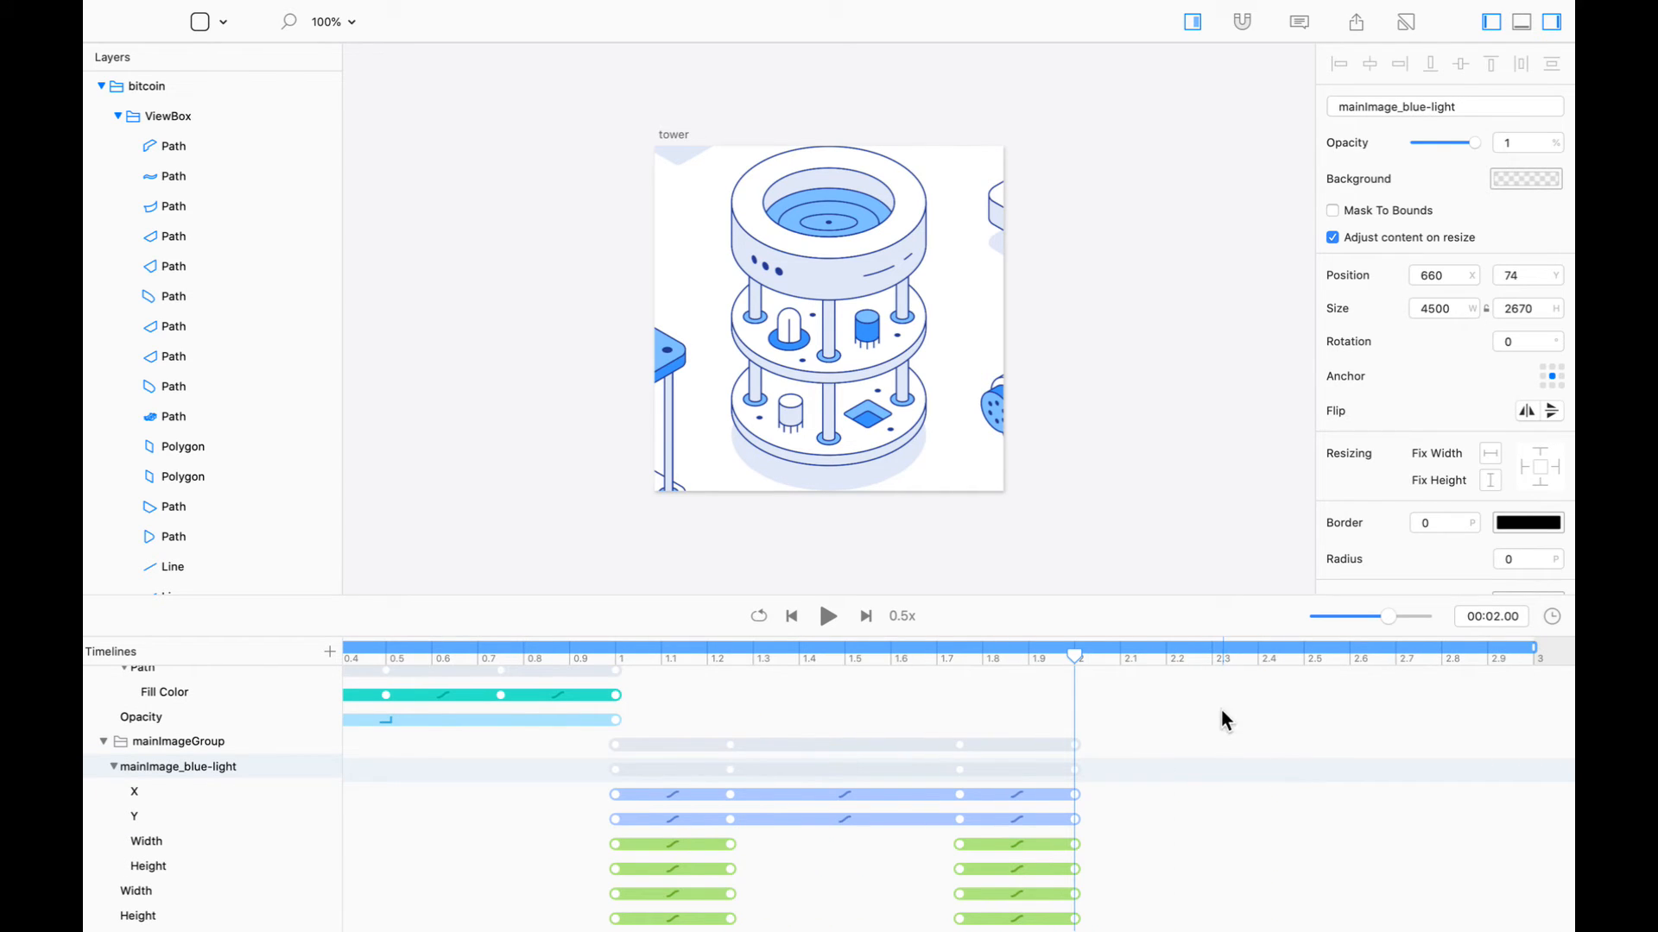
Collapse the bitcoin layer group and return the playhead to 0 seconds
{"action": "left_click_drag", "start_coordinate": [1074, 657], "coordinate": [1074, 656]}
{"action": "left_click", "coordinate": [93, 90]}
{"action": "left_click", "coordinate": [101, 86]}
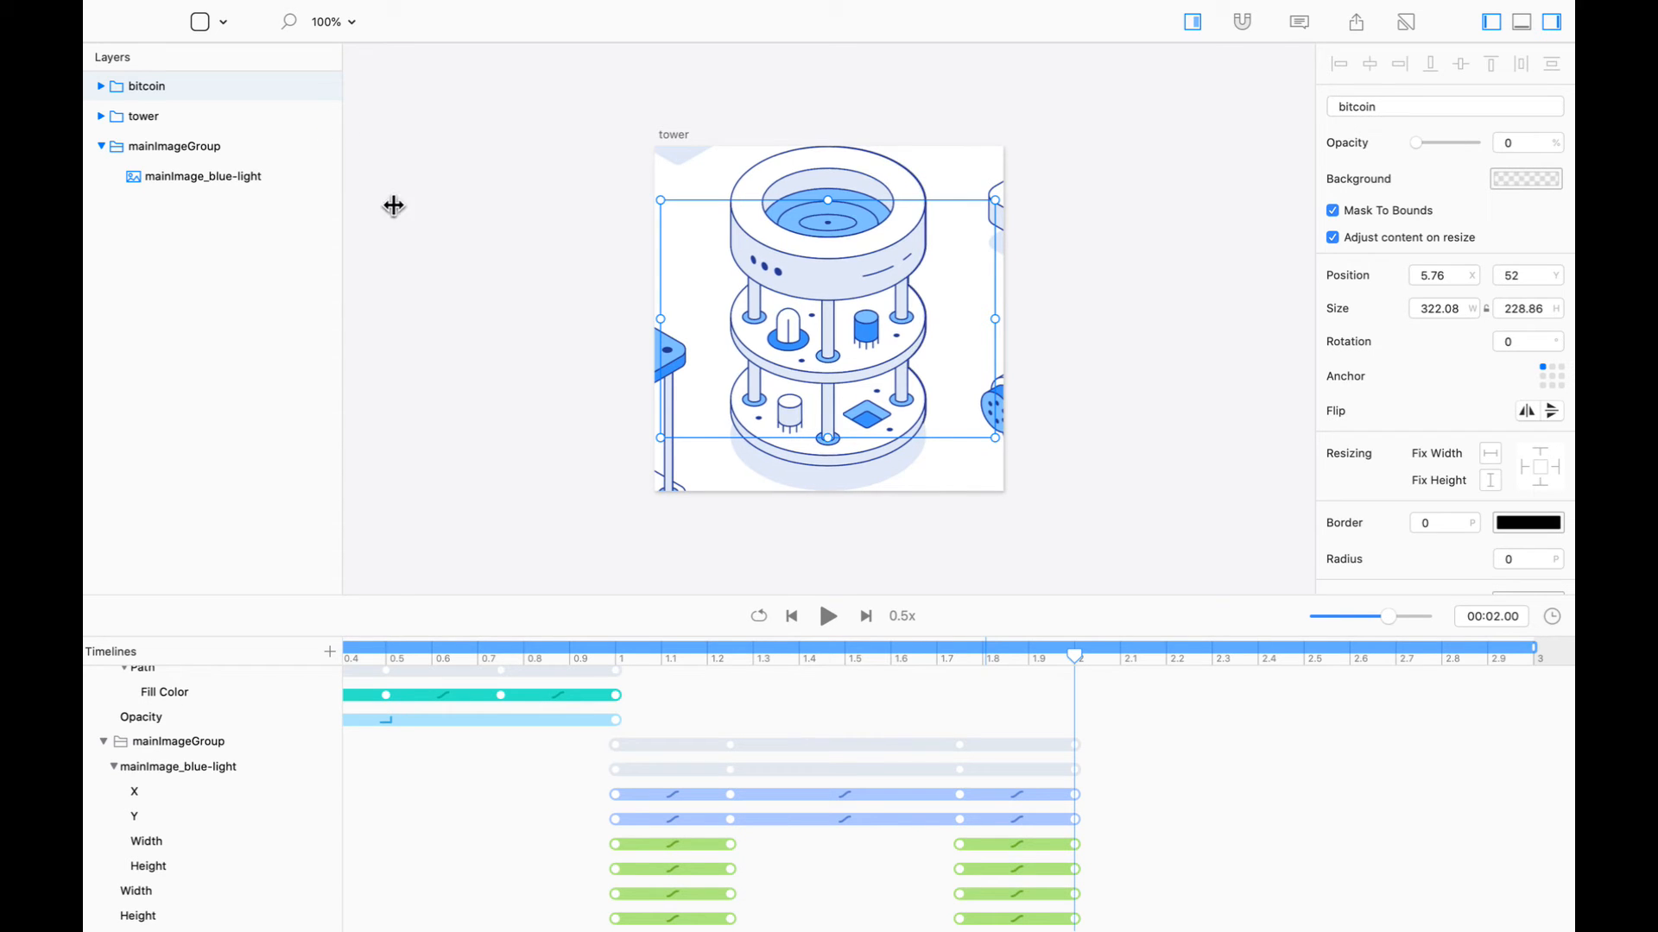
{"action": "left_click_drag", "start_coordinate": [1086, 655], "coordinate": [179, 704]}
{"action": "scroll", "coordinate": [532, 754], "scroll_direction": "left", "scroll_amount": 5}
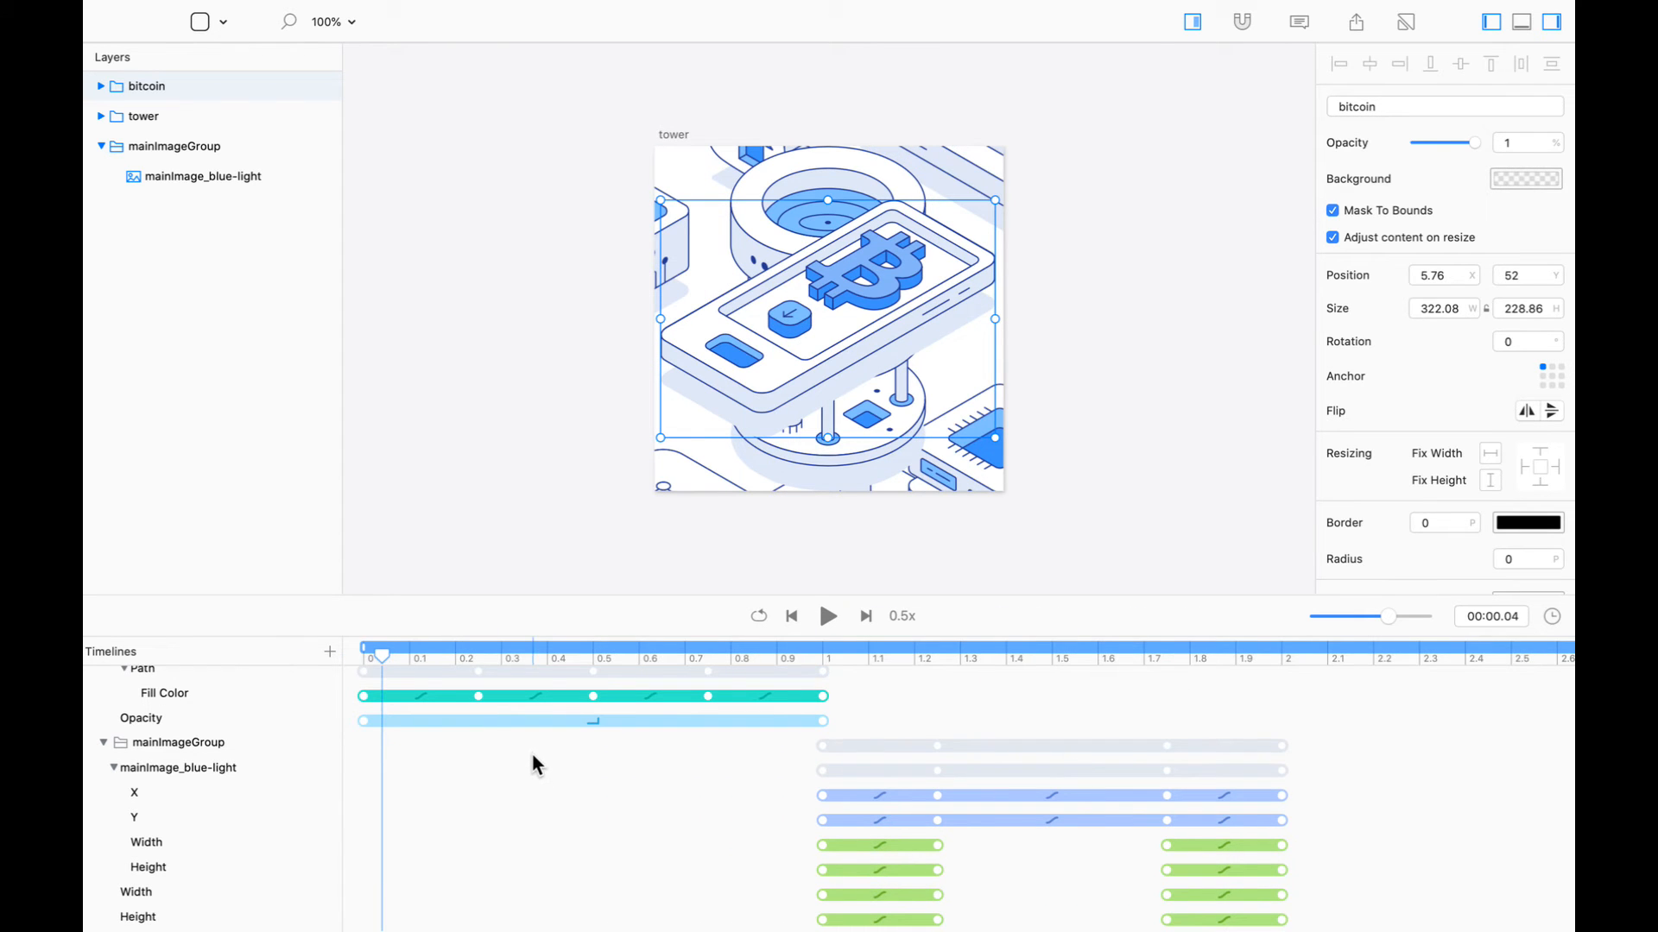
{"action": "left_click_drag", "start_coordinate": [385, 656], "coordinate": [364, 656]}
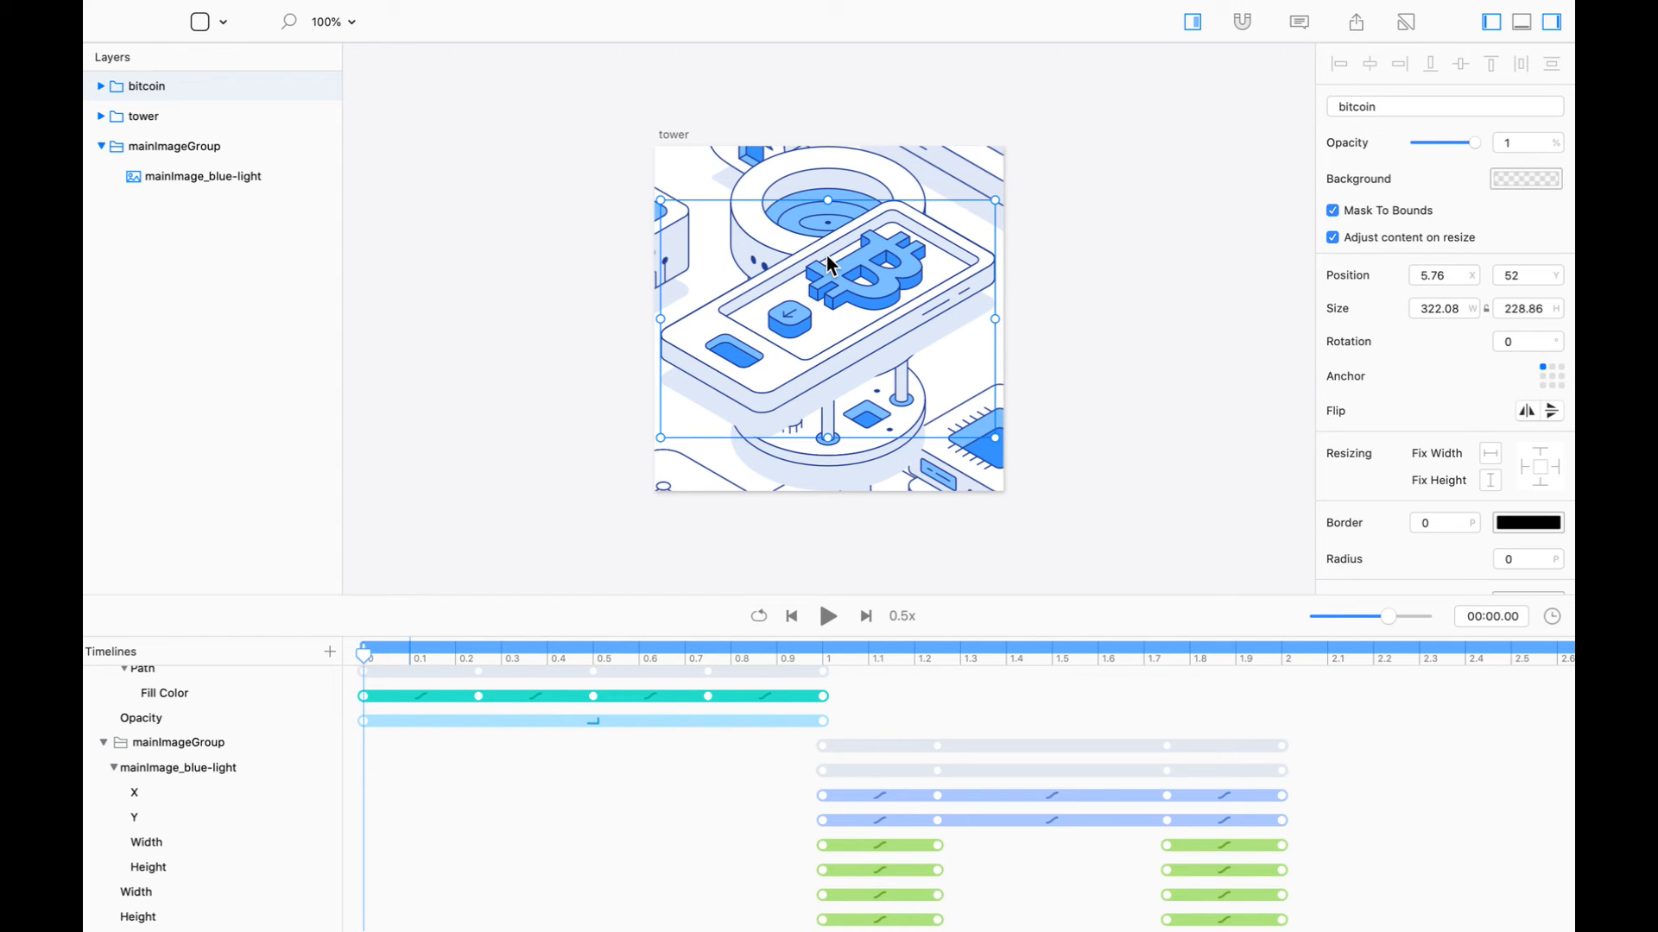
{"action": "left_click_drag", "start_coordinate": [1475, 140], "coordinate": [1292, 138]}
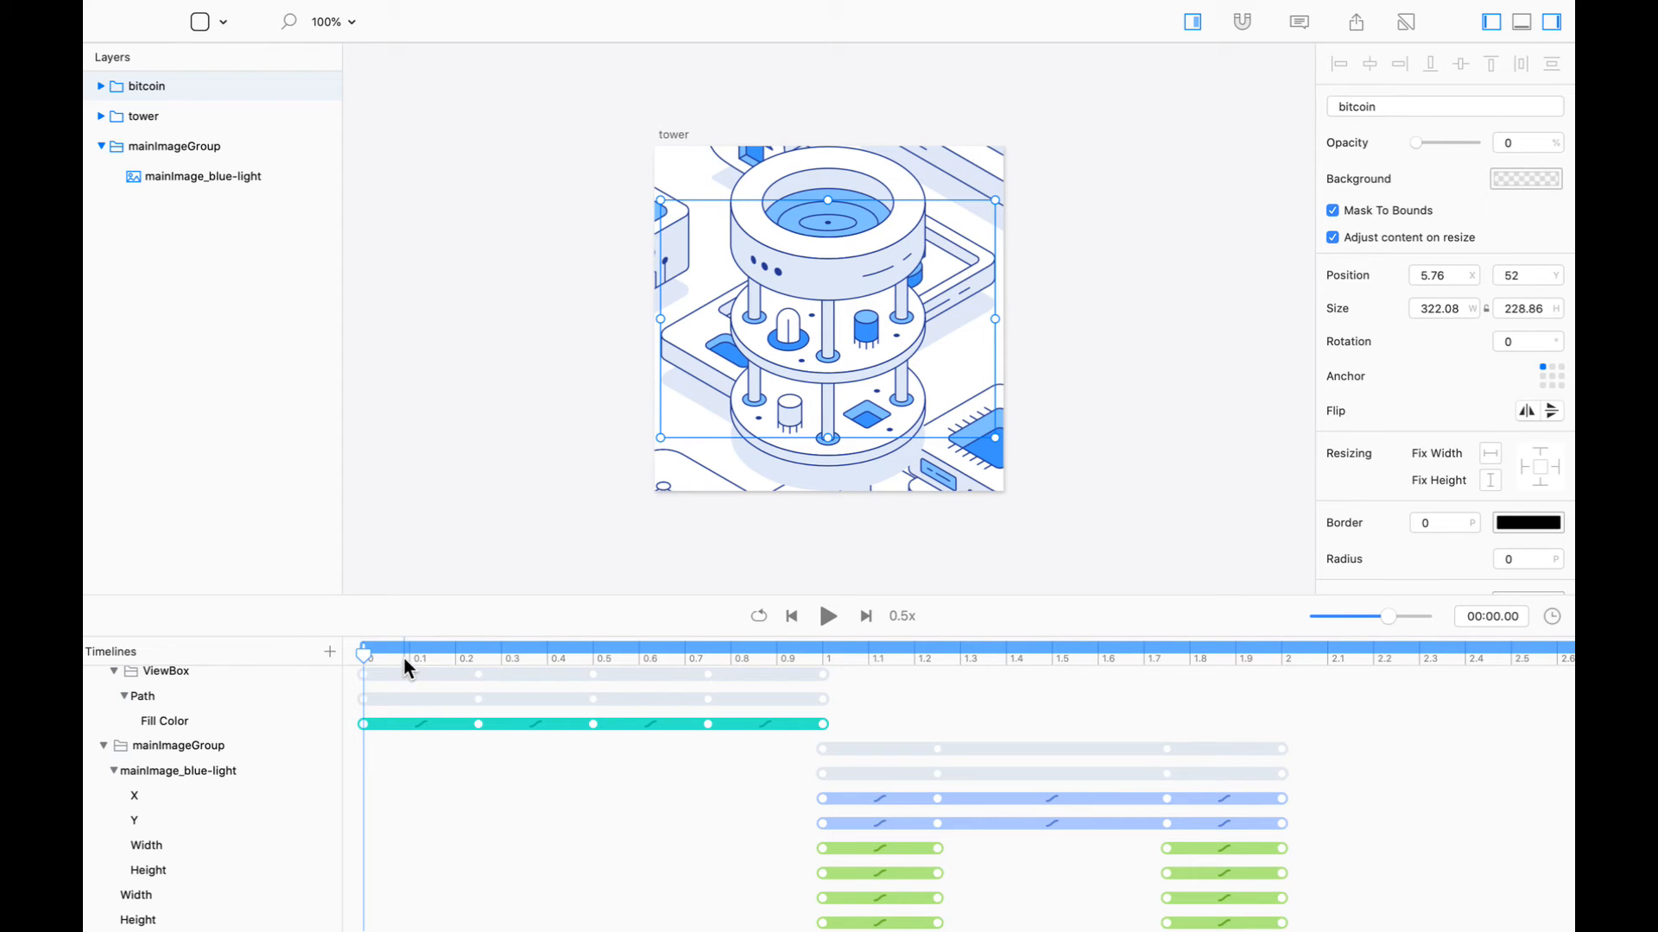
{"action": "scroll", "coordinate": [135, 702], "scroll_direction": "up", "scroll_amount": 2}
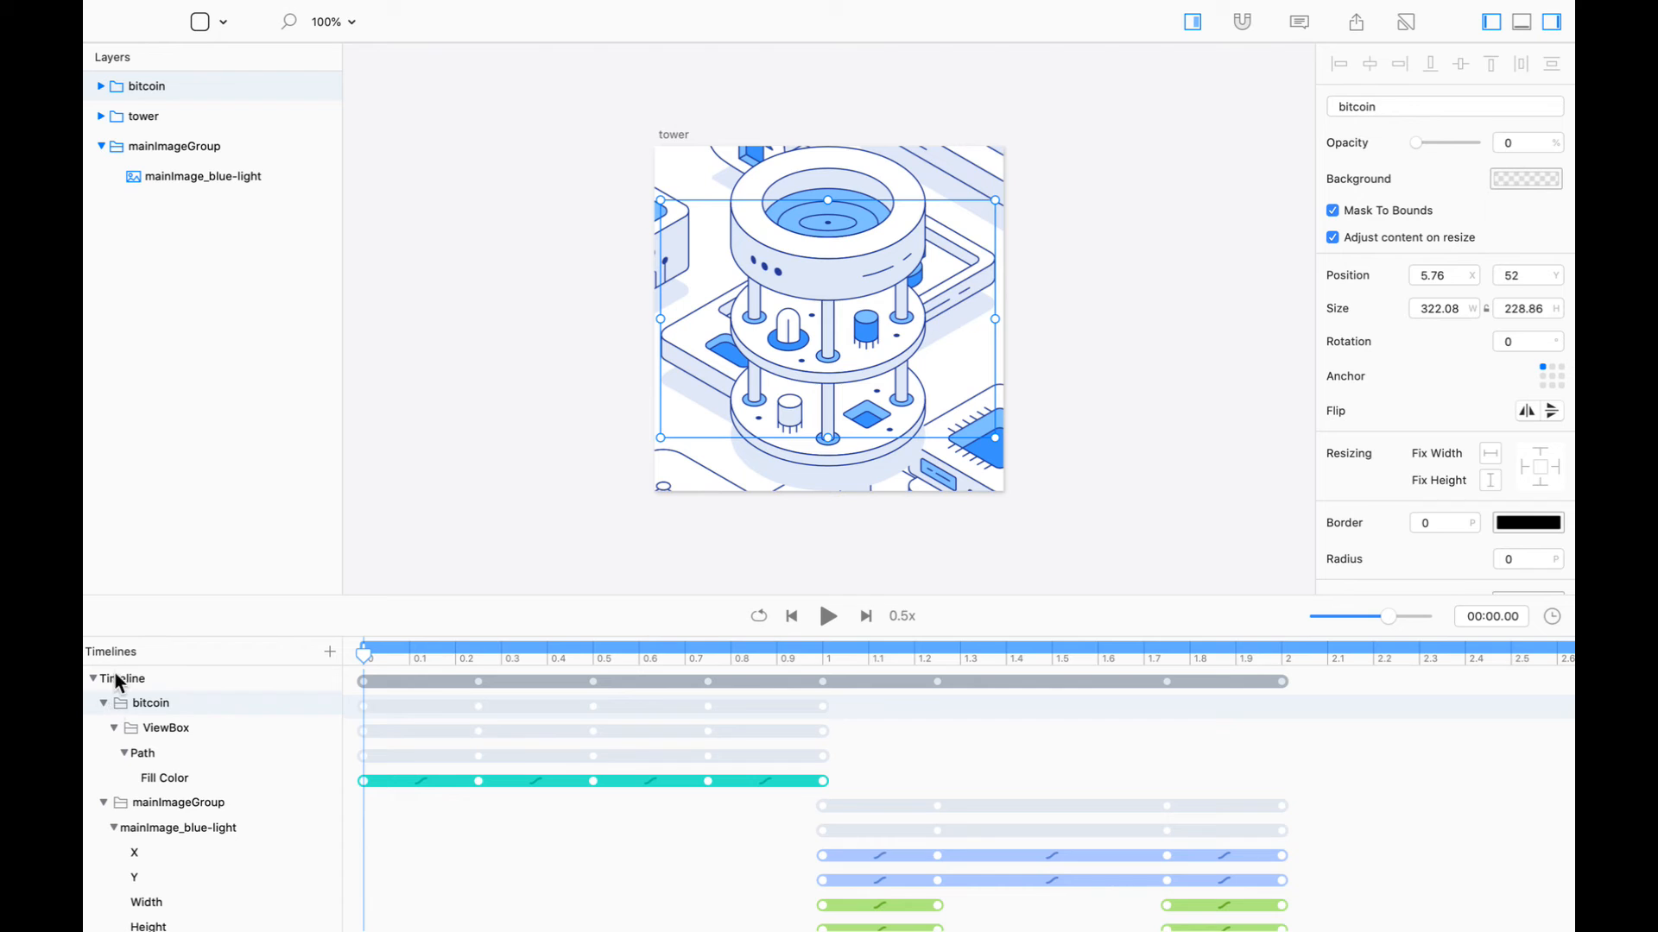
{"action": "key", "text": "super+z"}
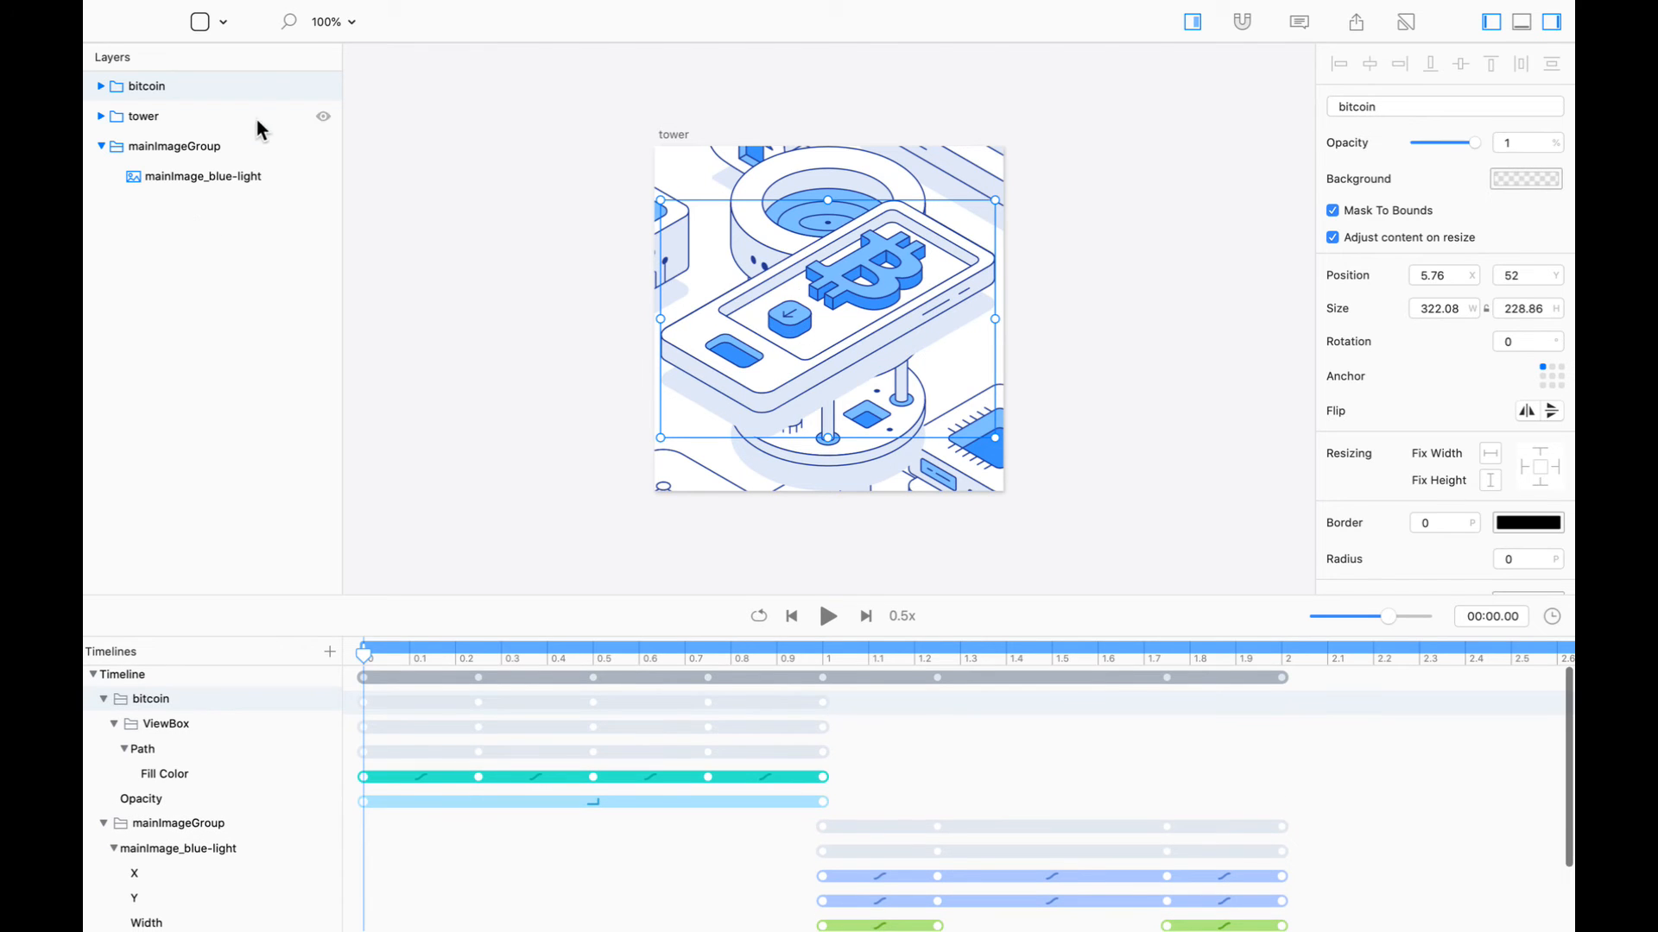
At 0 seconds, set the tower layer's opacity to 0 and expand its track in the timeline
{"action": "left_click", "coordinate": [212, 114]}
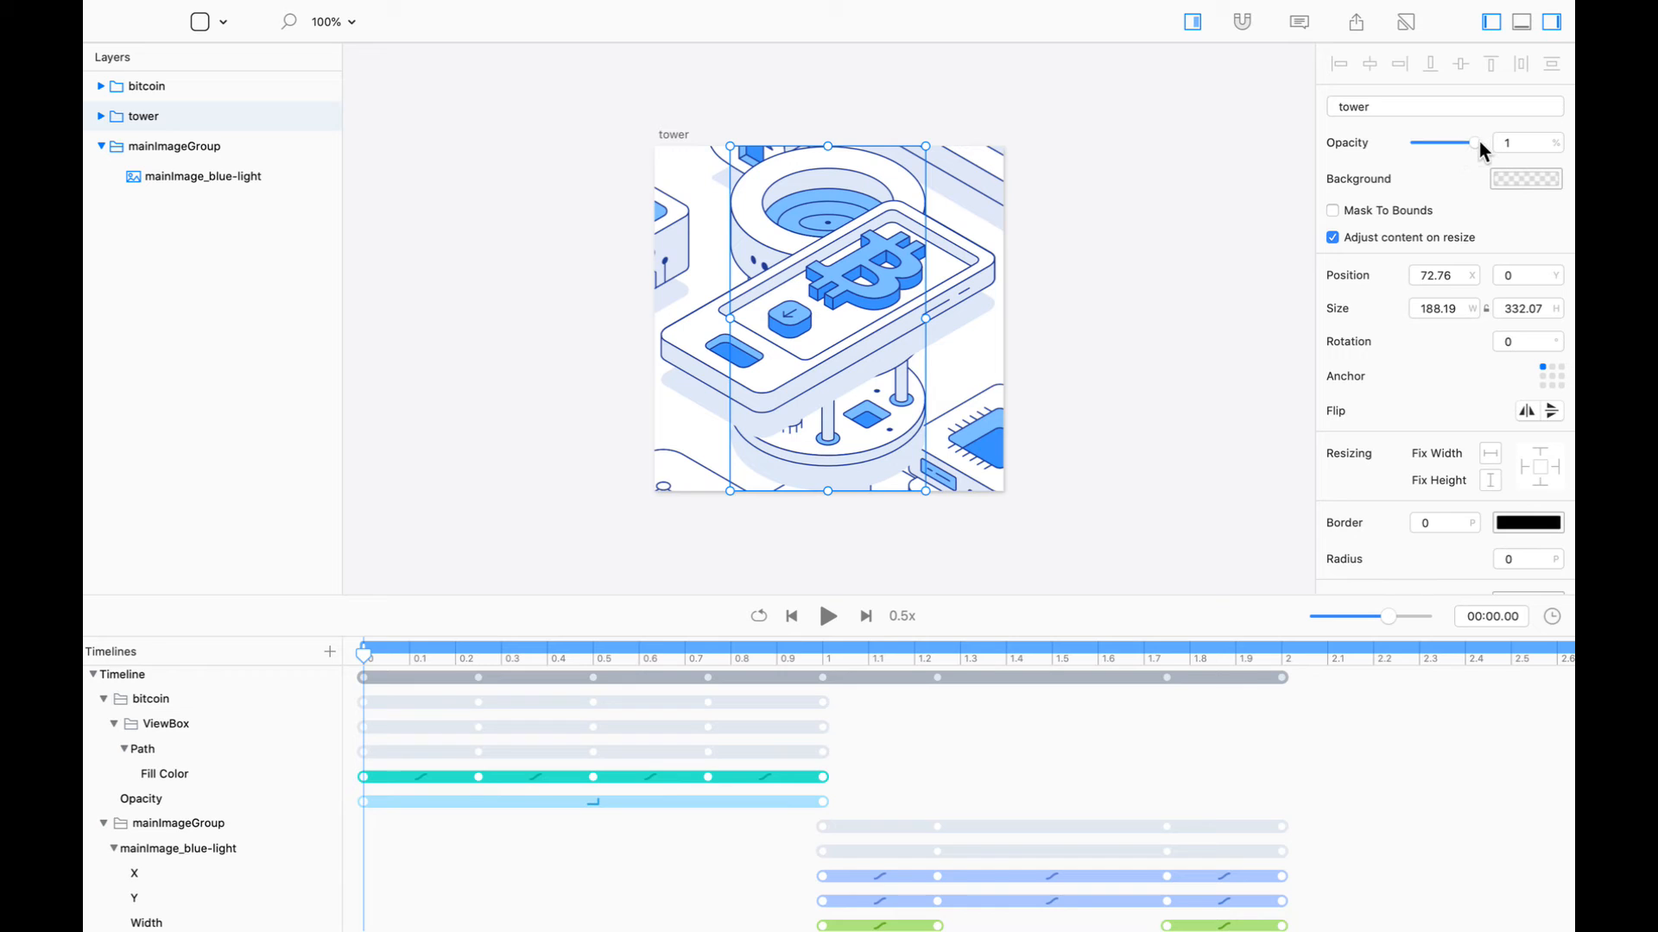
{"action": "left_click_drag", "start_coordinate": [1477, 145], "coordinate": [1266, 154]}
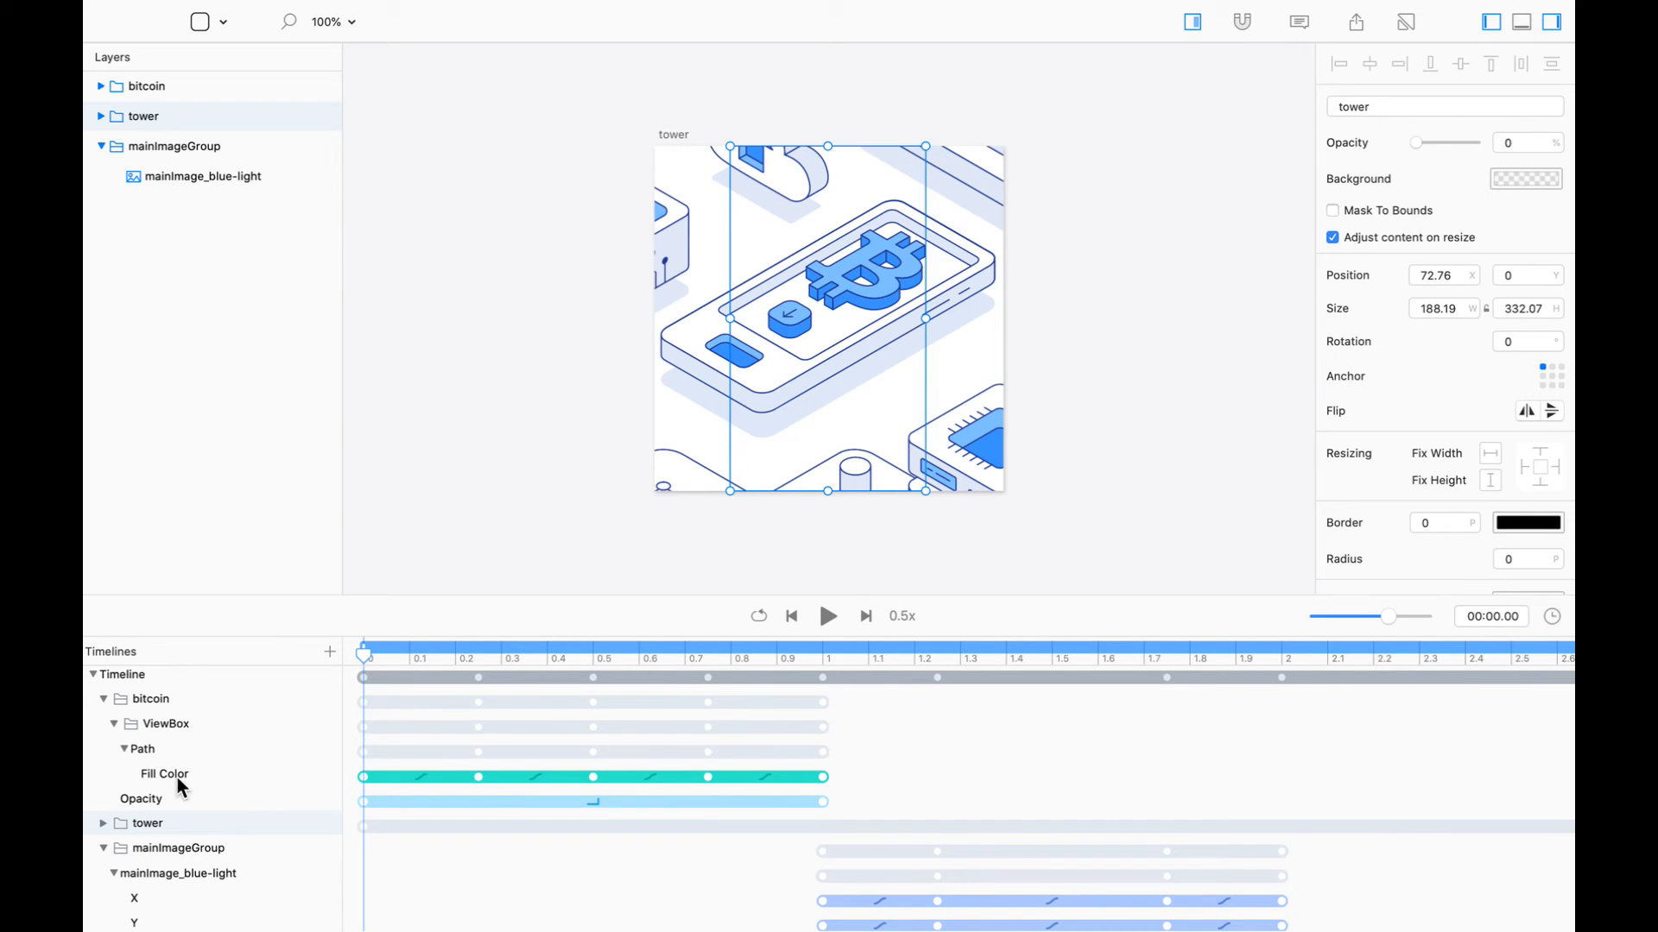
{"action": "left_click", "coordinate": [103, 823]}
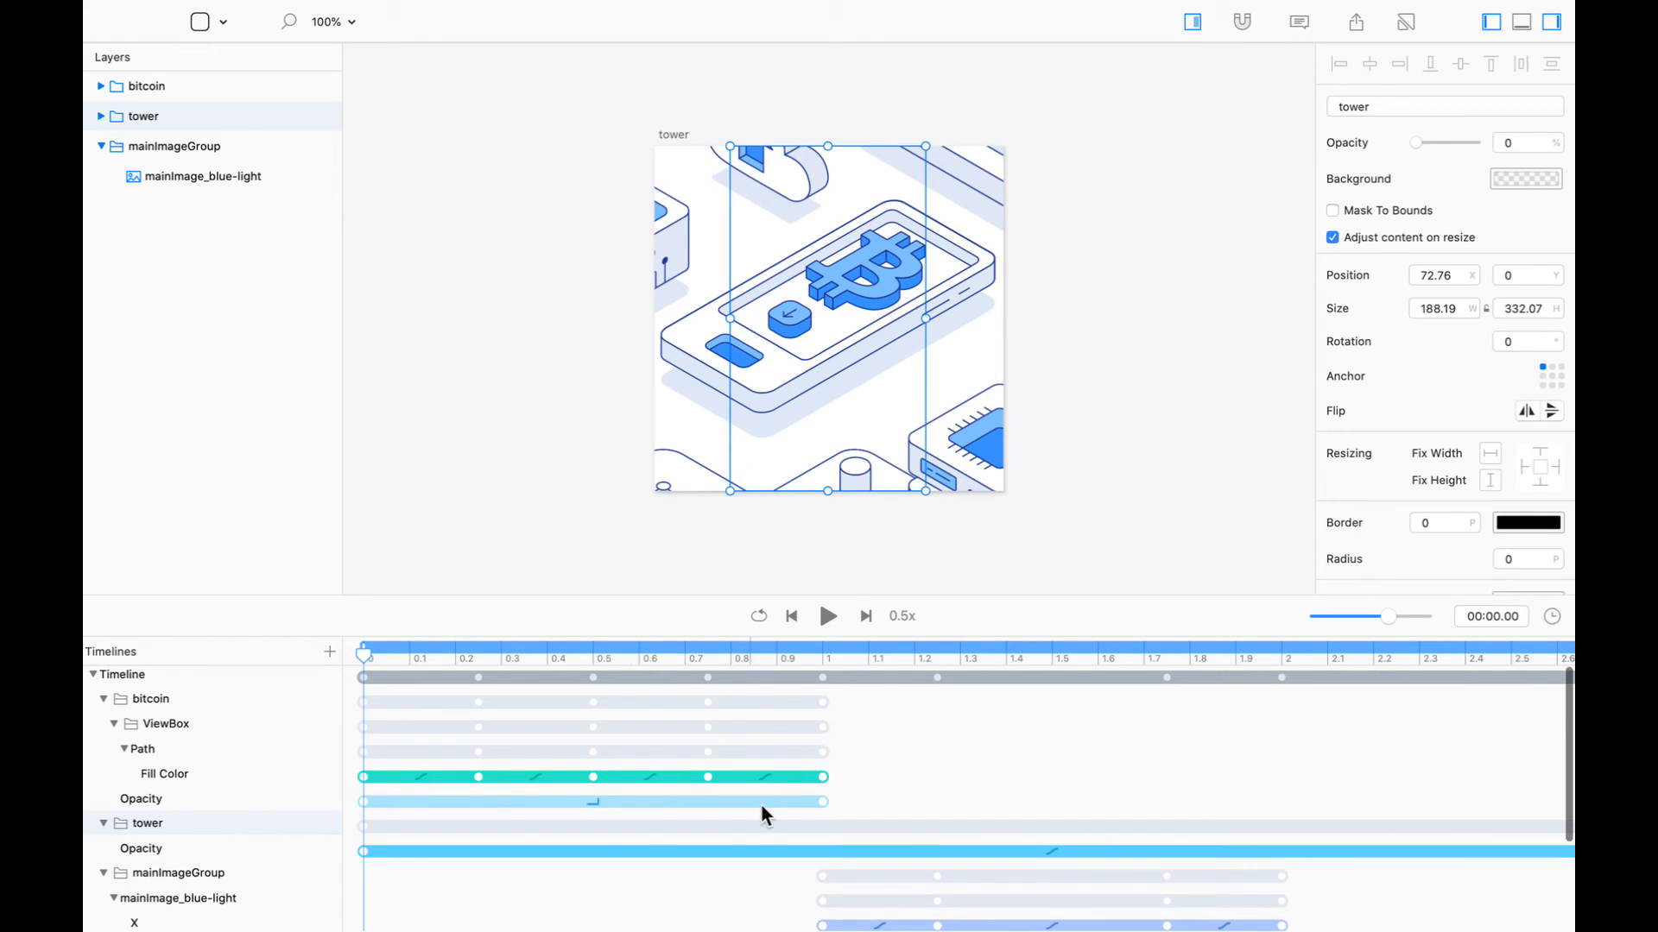
Move the tower's last Opacity keyframe to 2 seconds, aligning it with the final X keyframe of mainImage_blue-light
{"action": "scroll", "coordinate": [960, 732], "scroll_direction": "down", "scroll_amount": 2}
{"action": "scroll", "coordinate": [960, 732], "scroll_direction": "right", "scroll_amount": 5}
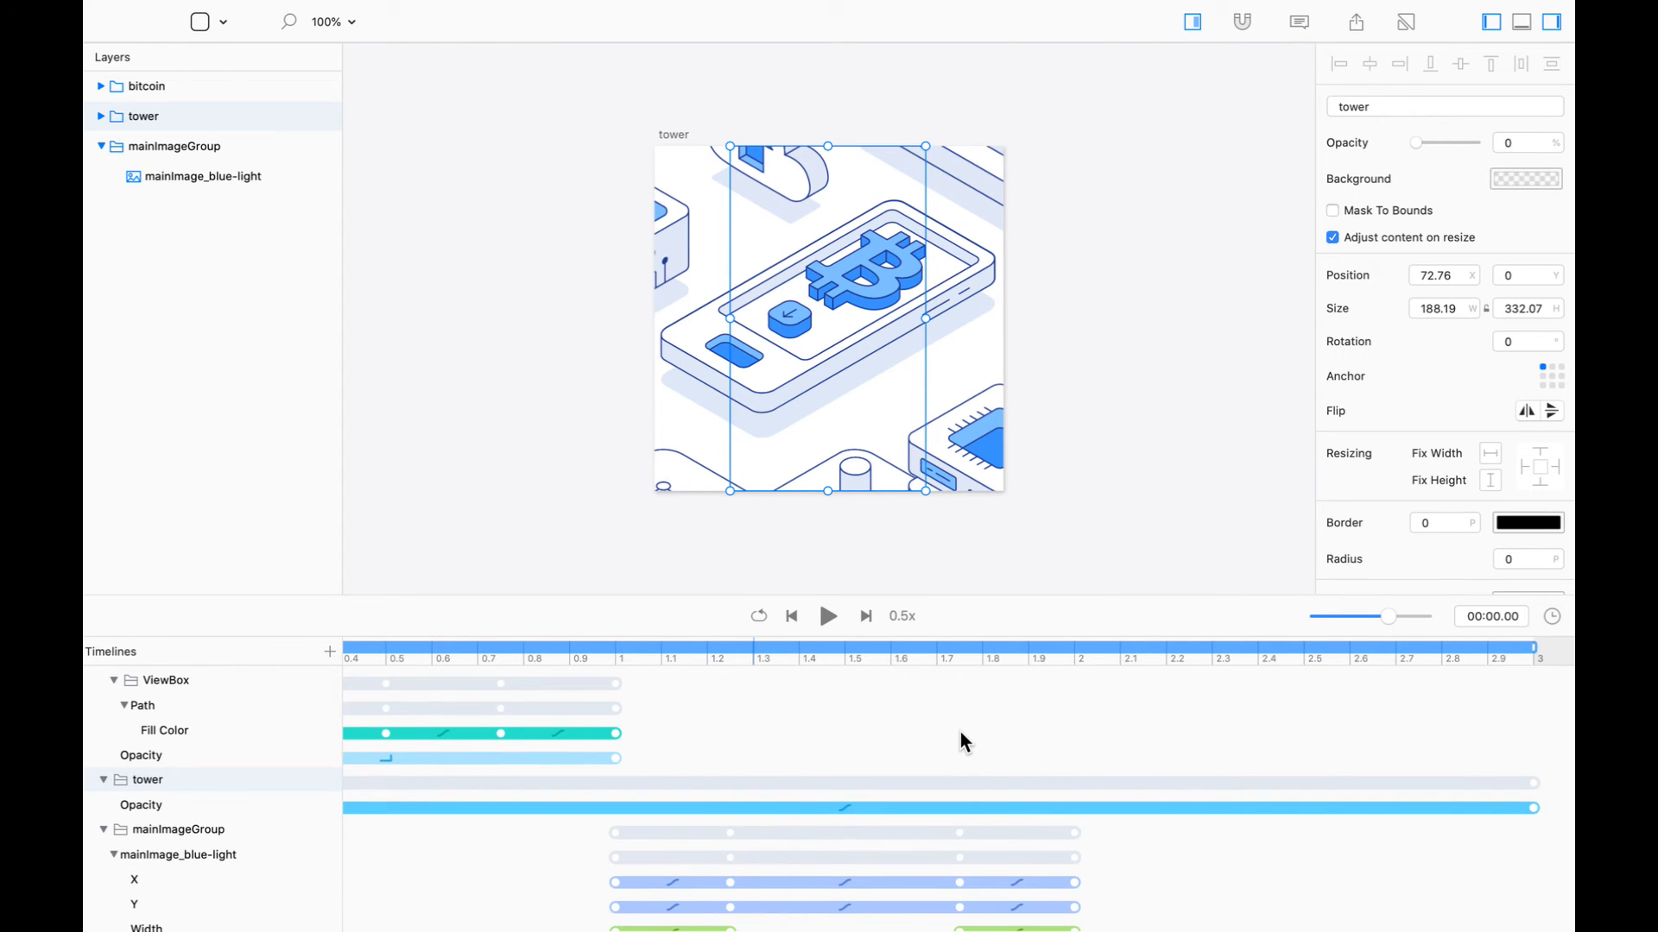
{"action": "left_click_drag", "start_coordinate": [1543, 808], "coordinate": [1094, 844]}
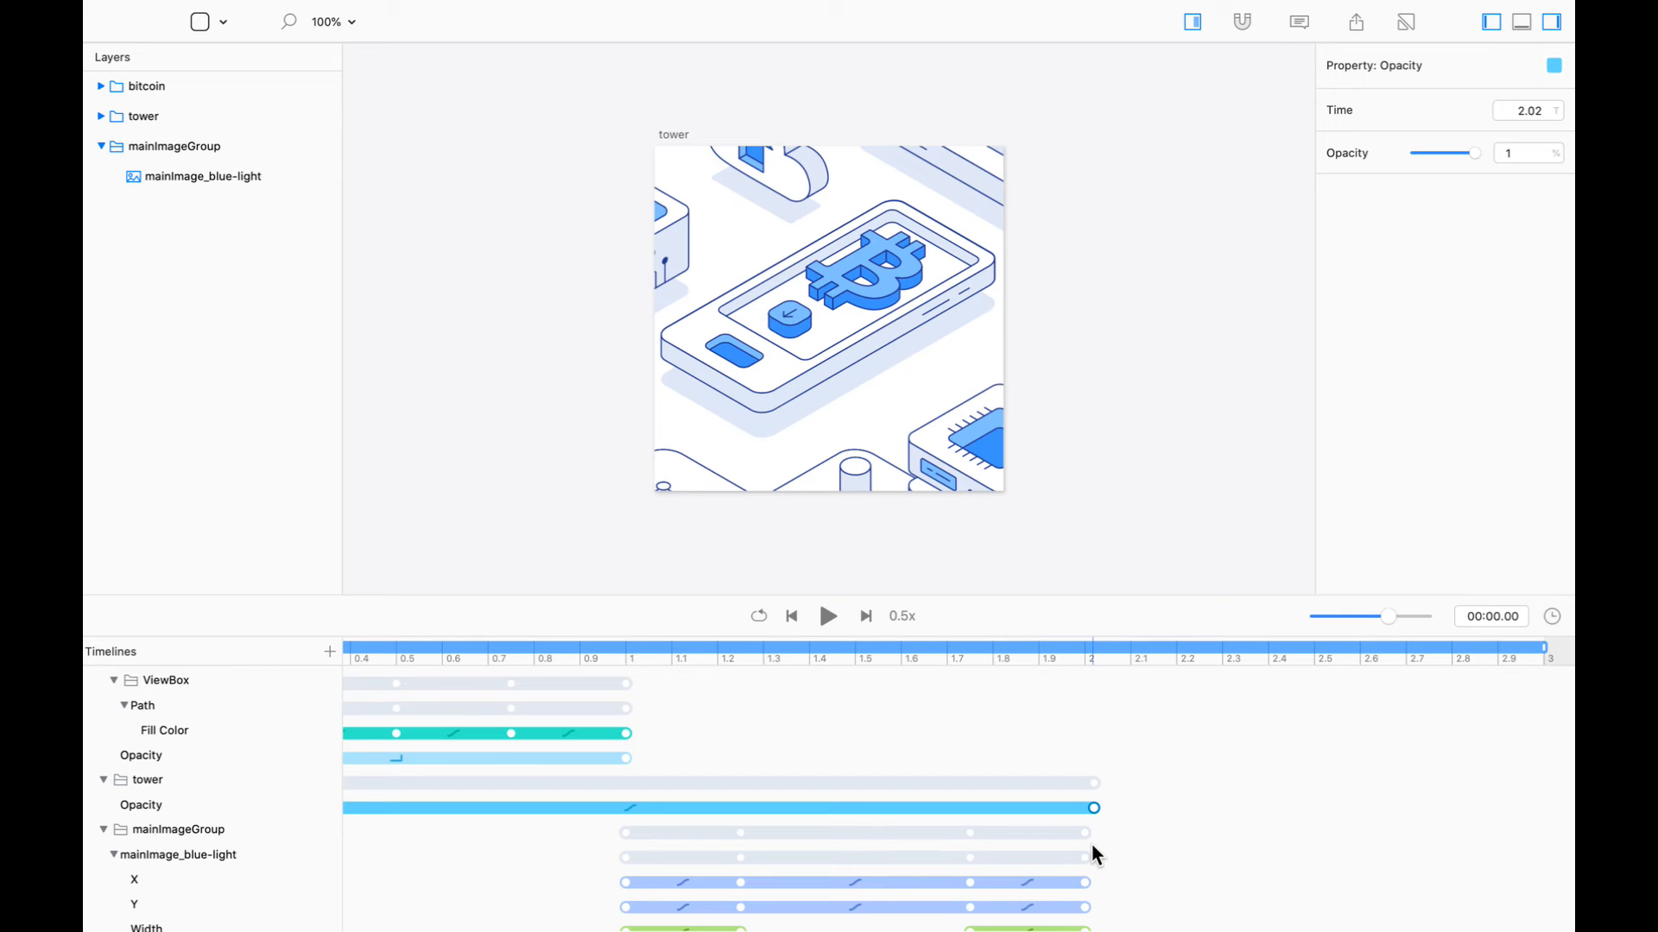
{"action": "scroll", "coordinate": [1031, 776], "scroll_direction": "down", "scroll_amount": 3}
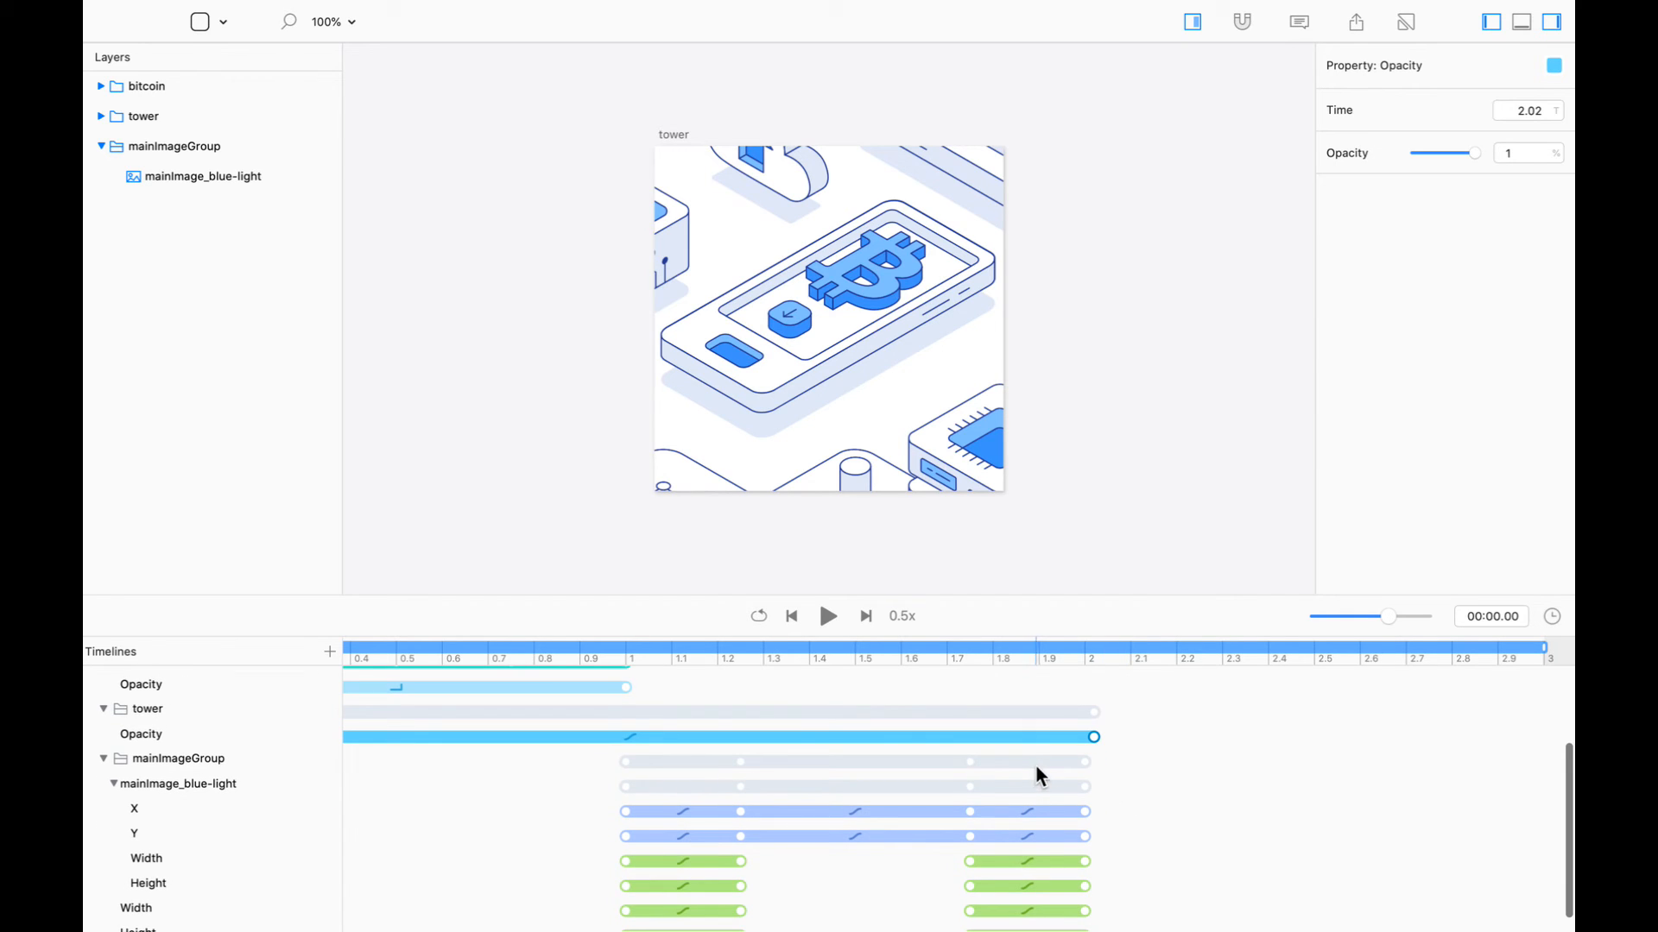
{"action": "left_click", "coordinate": [1156, 707]}
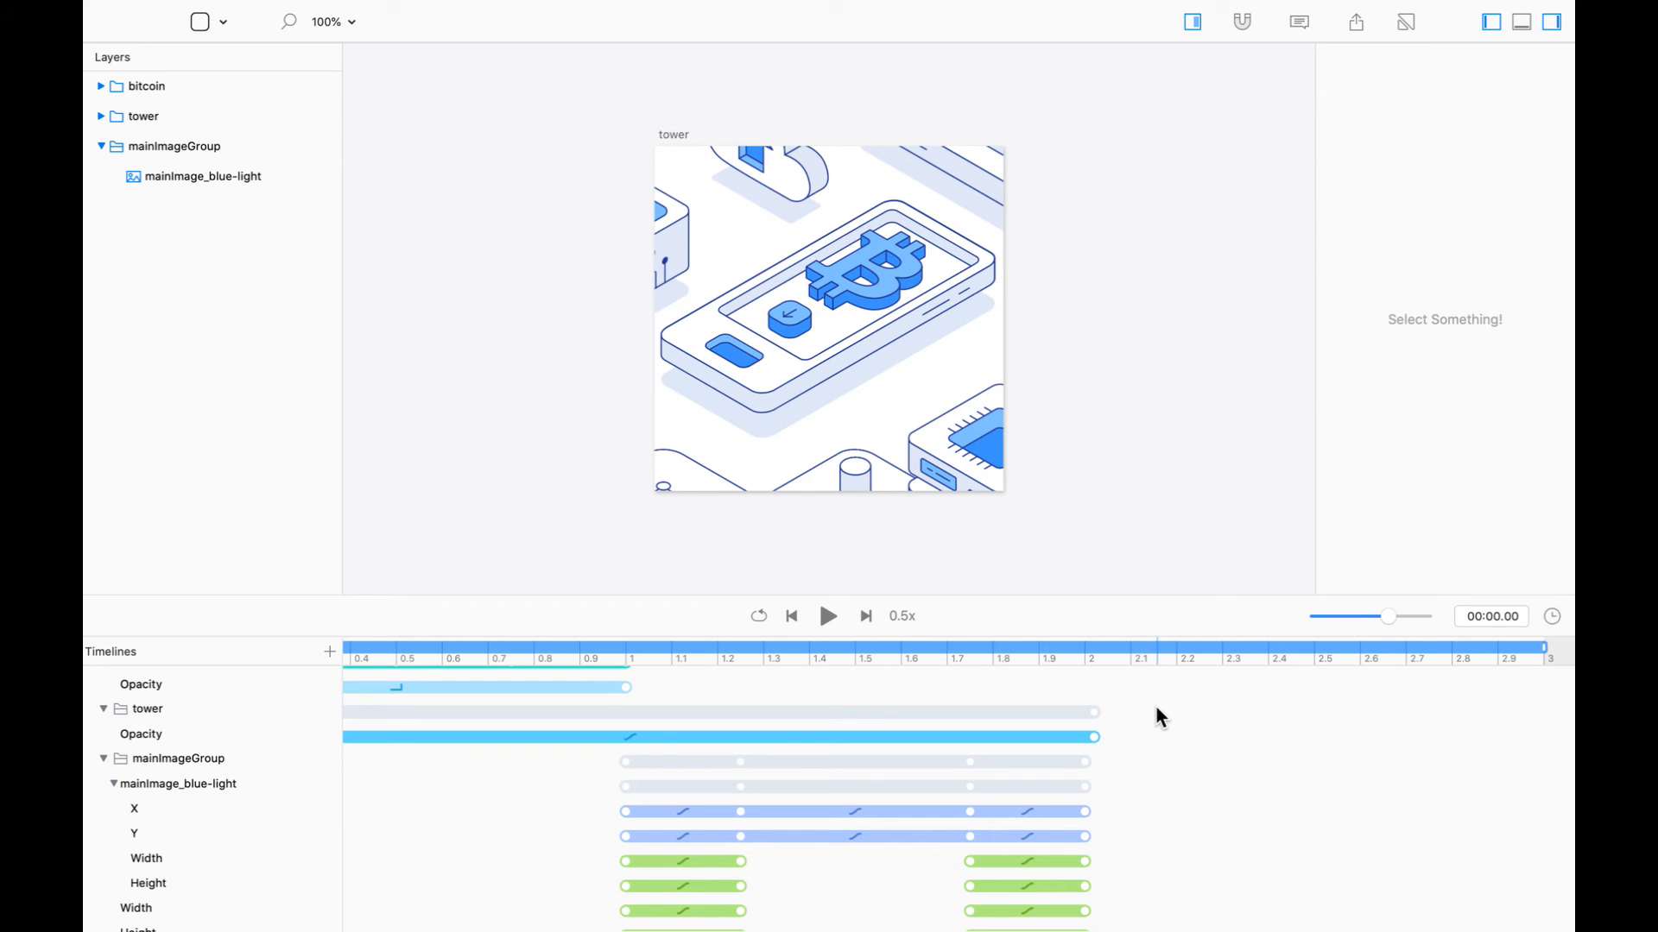
{"action": "left_click_drag", "start_coordinate": [1094, 736], "coordinate": [1069, 821]}
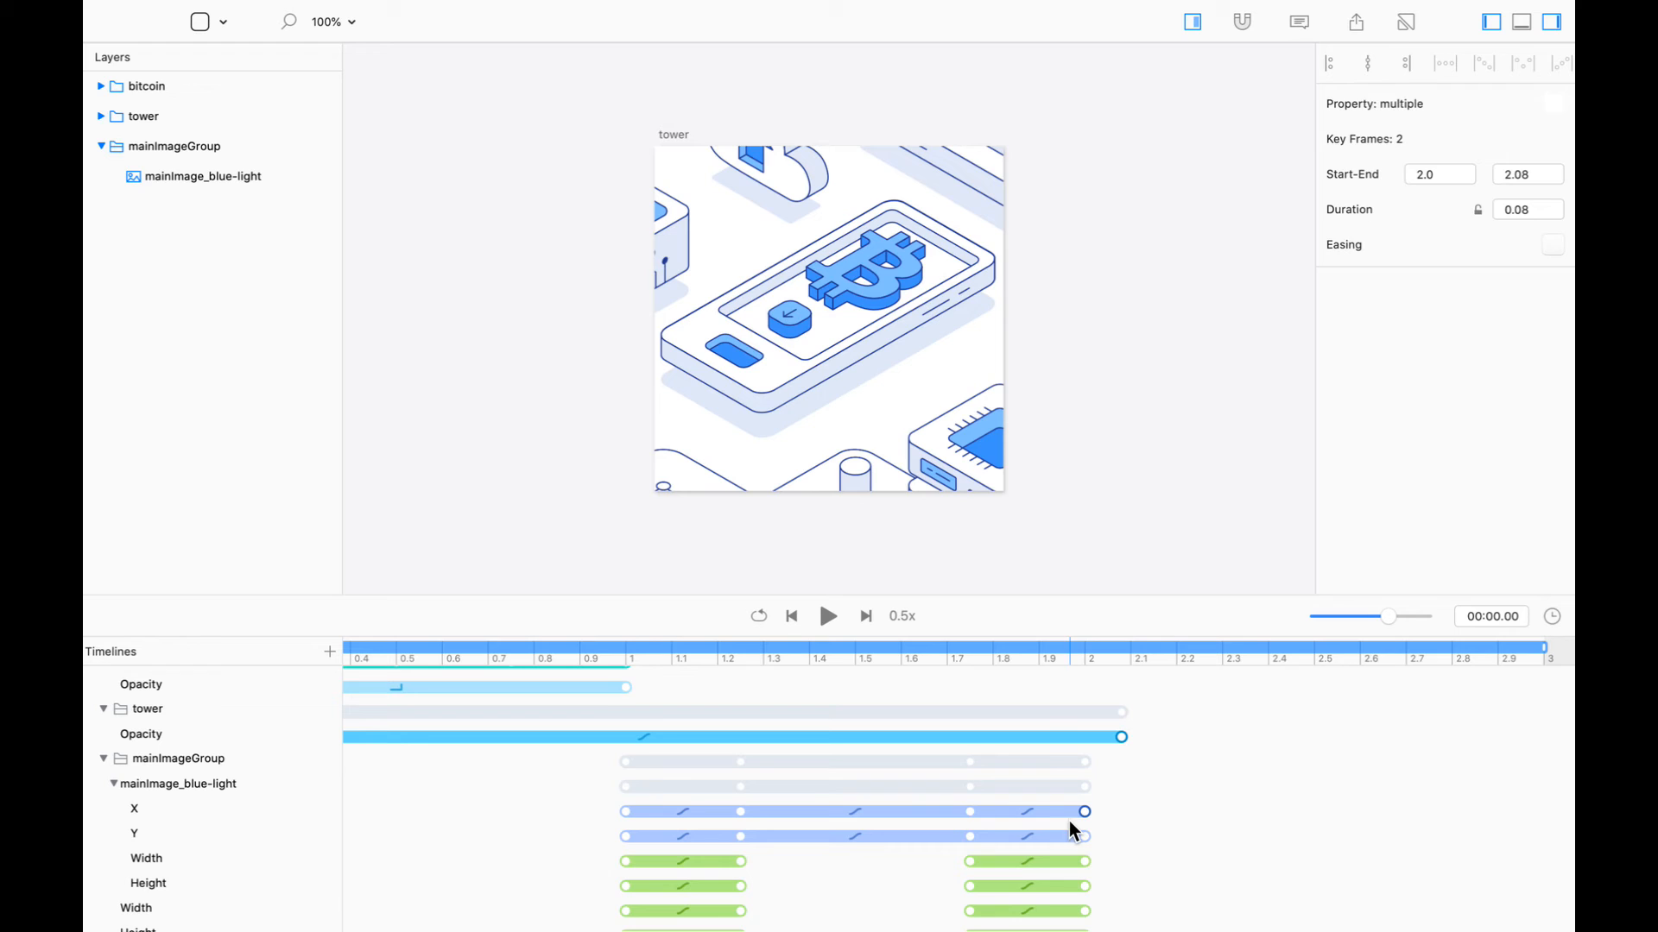
{"action": "left_click_drag", "start_coordinate": [1206, 696], "coordinate": [1069, 821]}
{"action": "left_click", "coordinate": [1331, 62]}
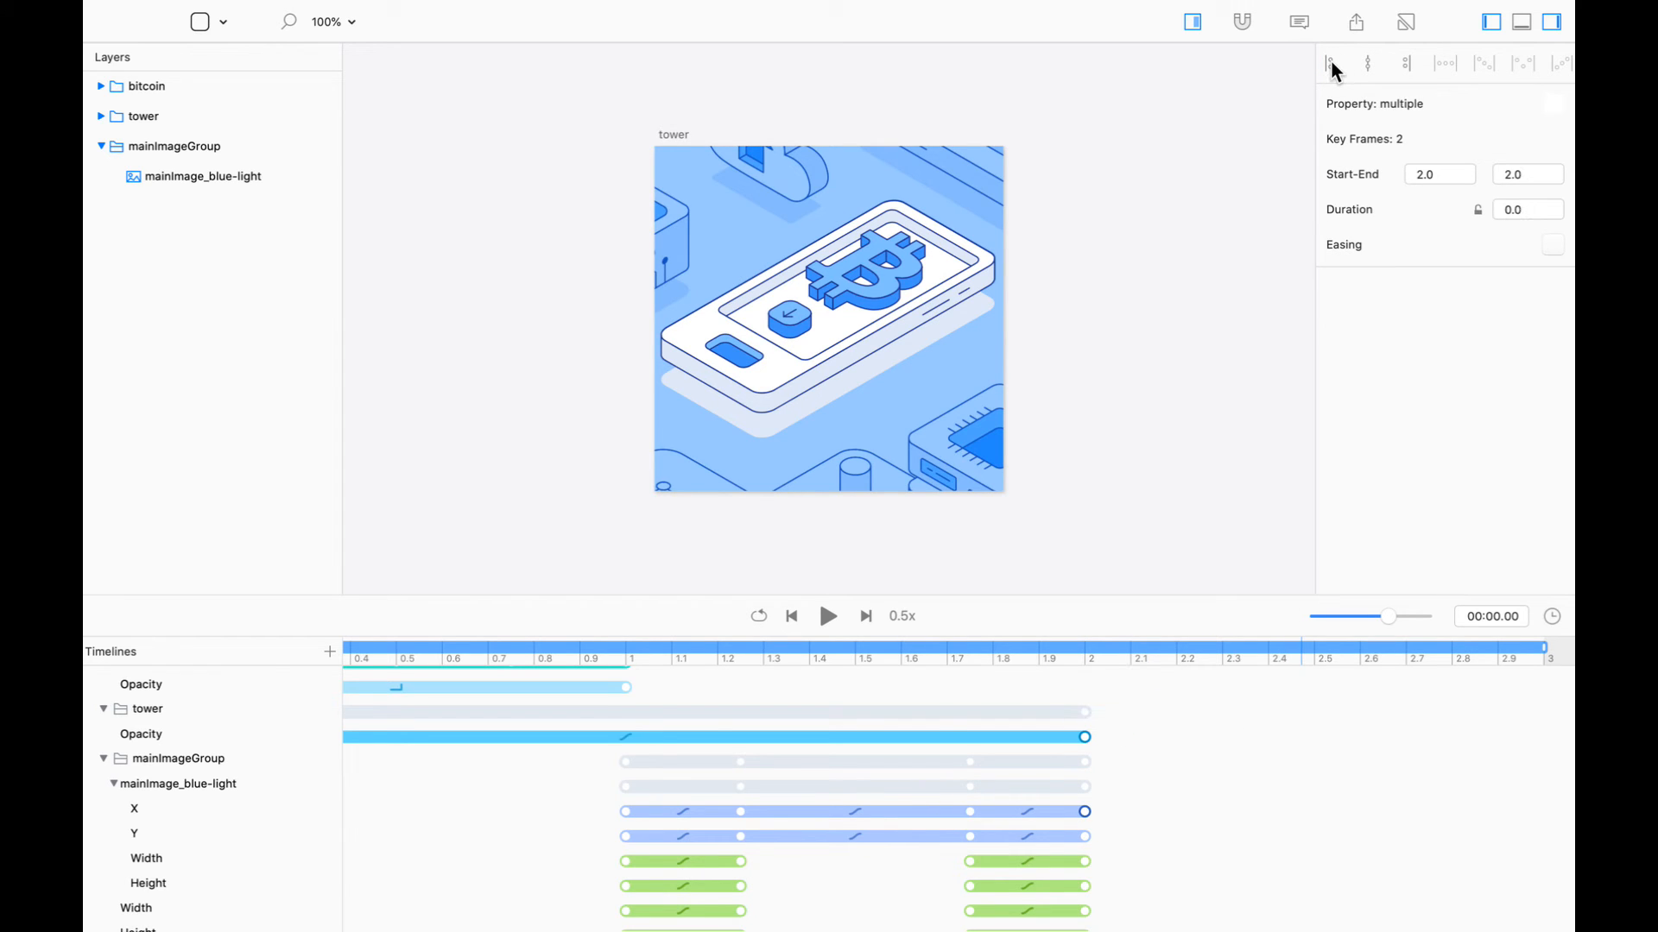
Set the easing of the tower layer's Opacity transition to Step Right
{"action": "left_click", "coordinate": [1107, 734]}
{"action": "left_click", "coordinate": [627, 738]}
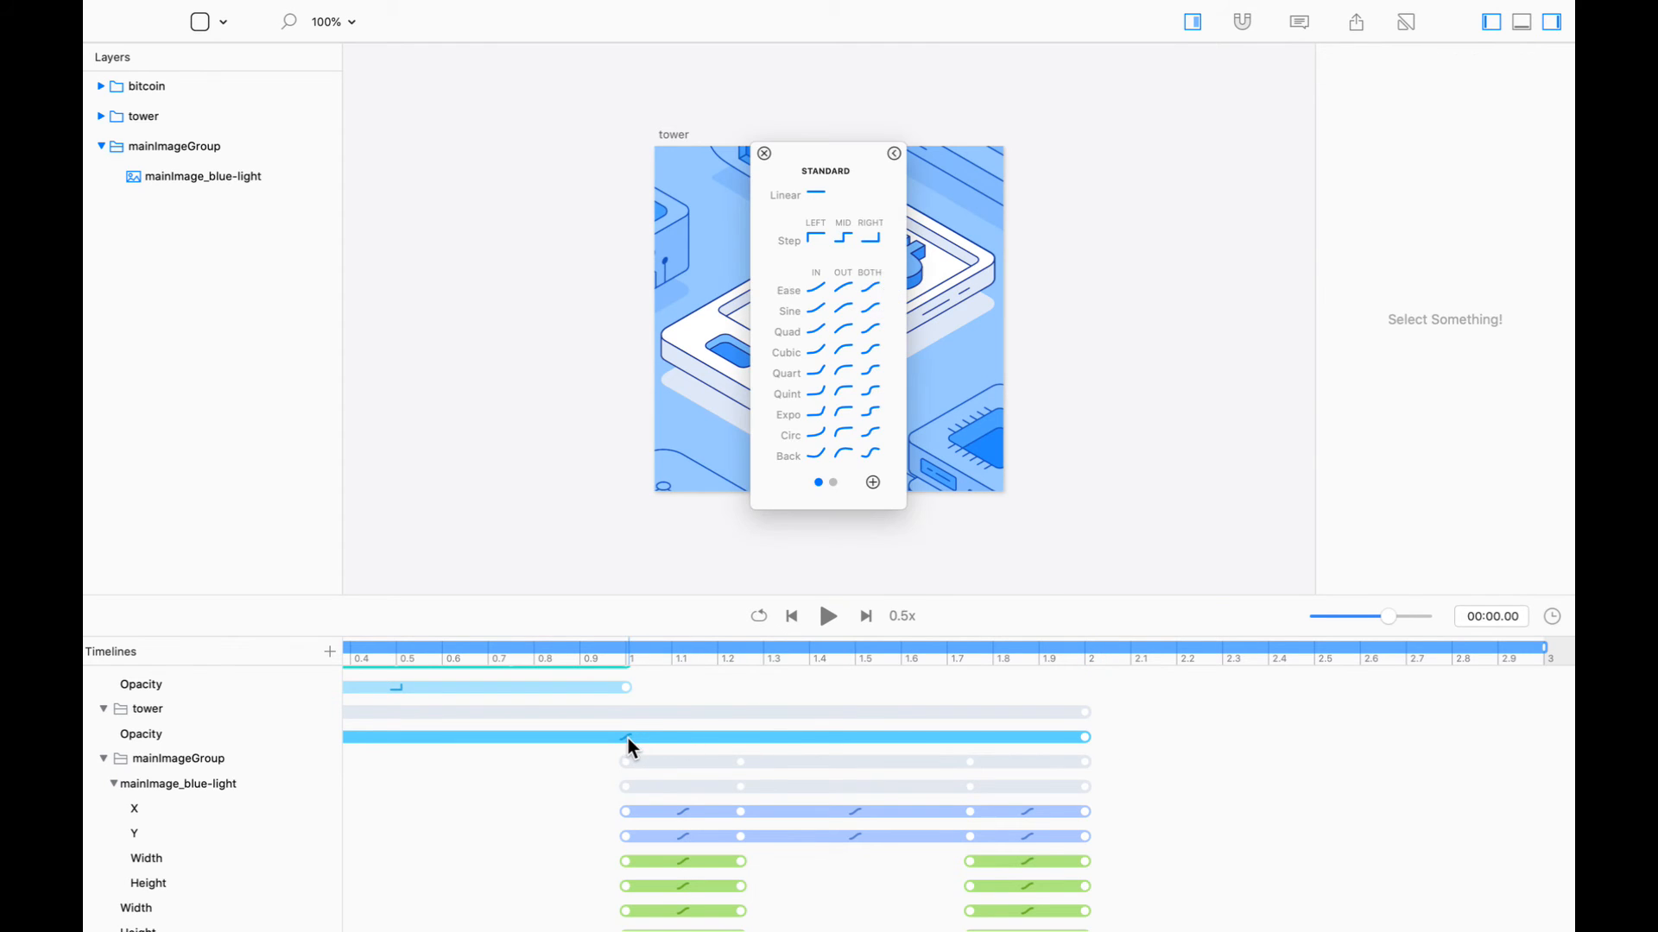
{"action": "left_click", "coordinate": [873, 239]}
{"action": "left_click", "coordinate": [765, 155]}
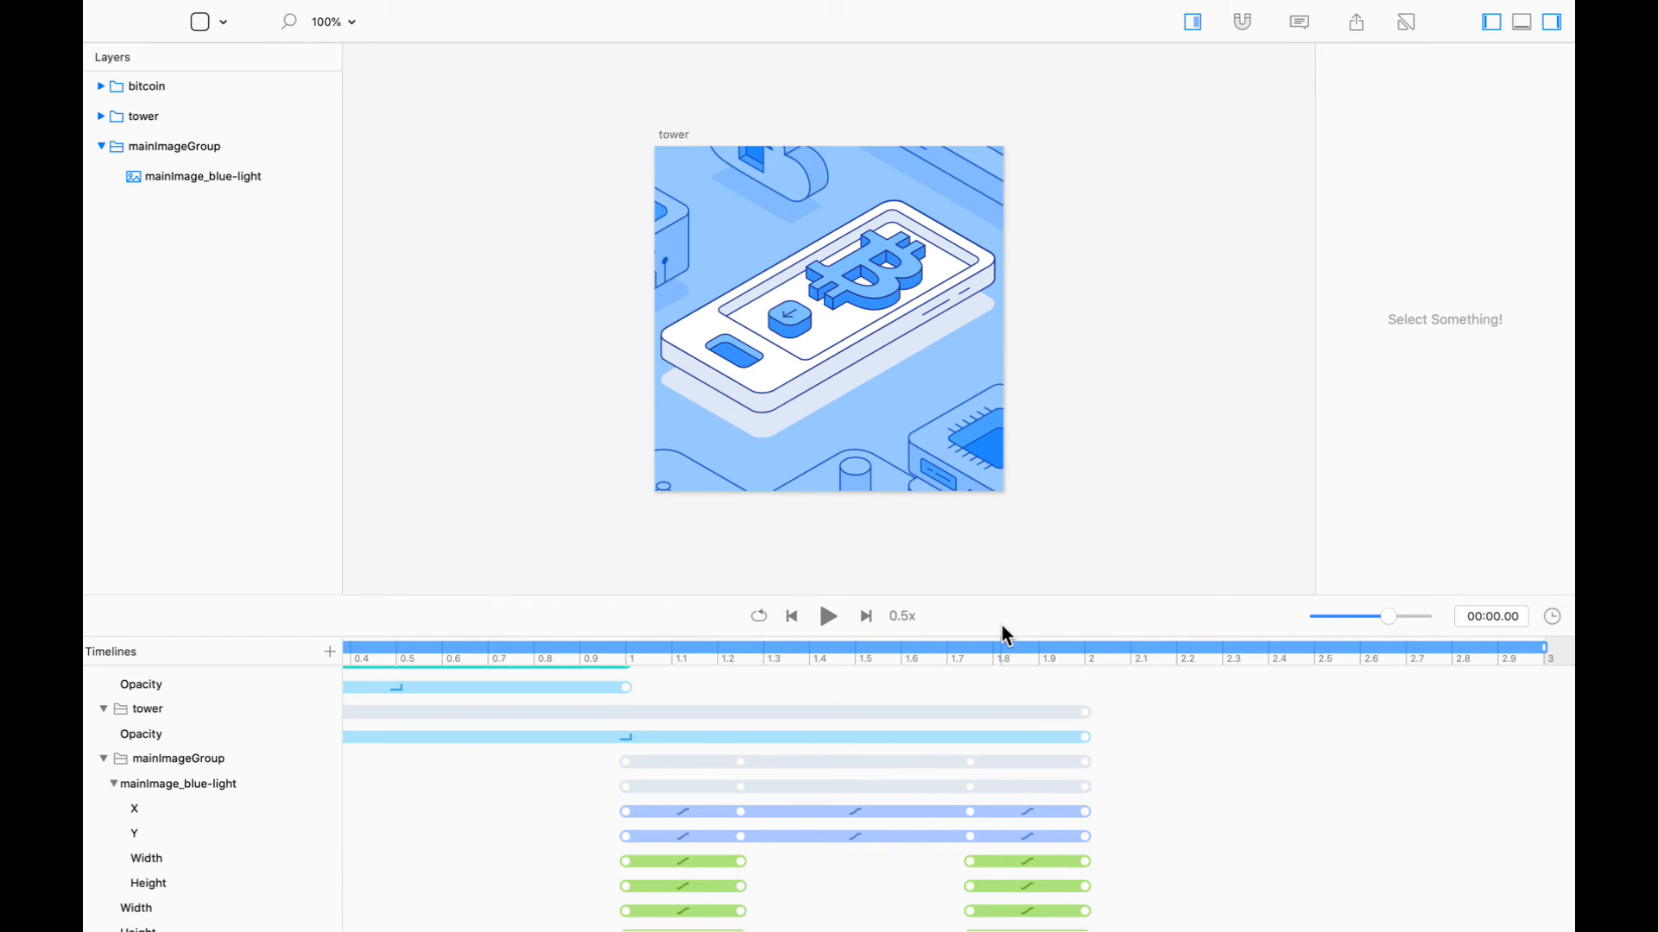
Move the playhead to 2.25 seconds and hide the bitcoin layer group
{"action": "left_click_drag", "start_coordinate": [1021, 661], "coordinate": [1200, 658]}
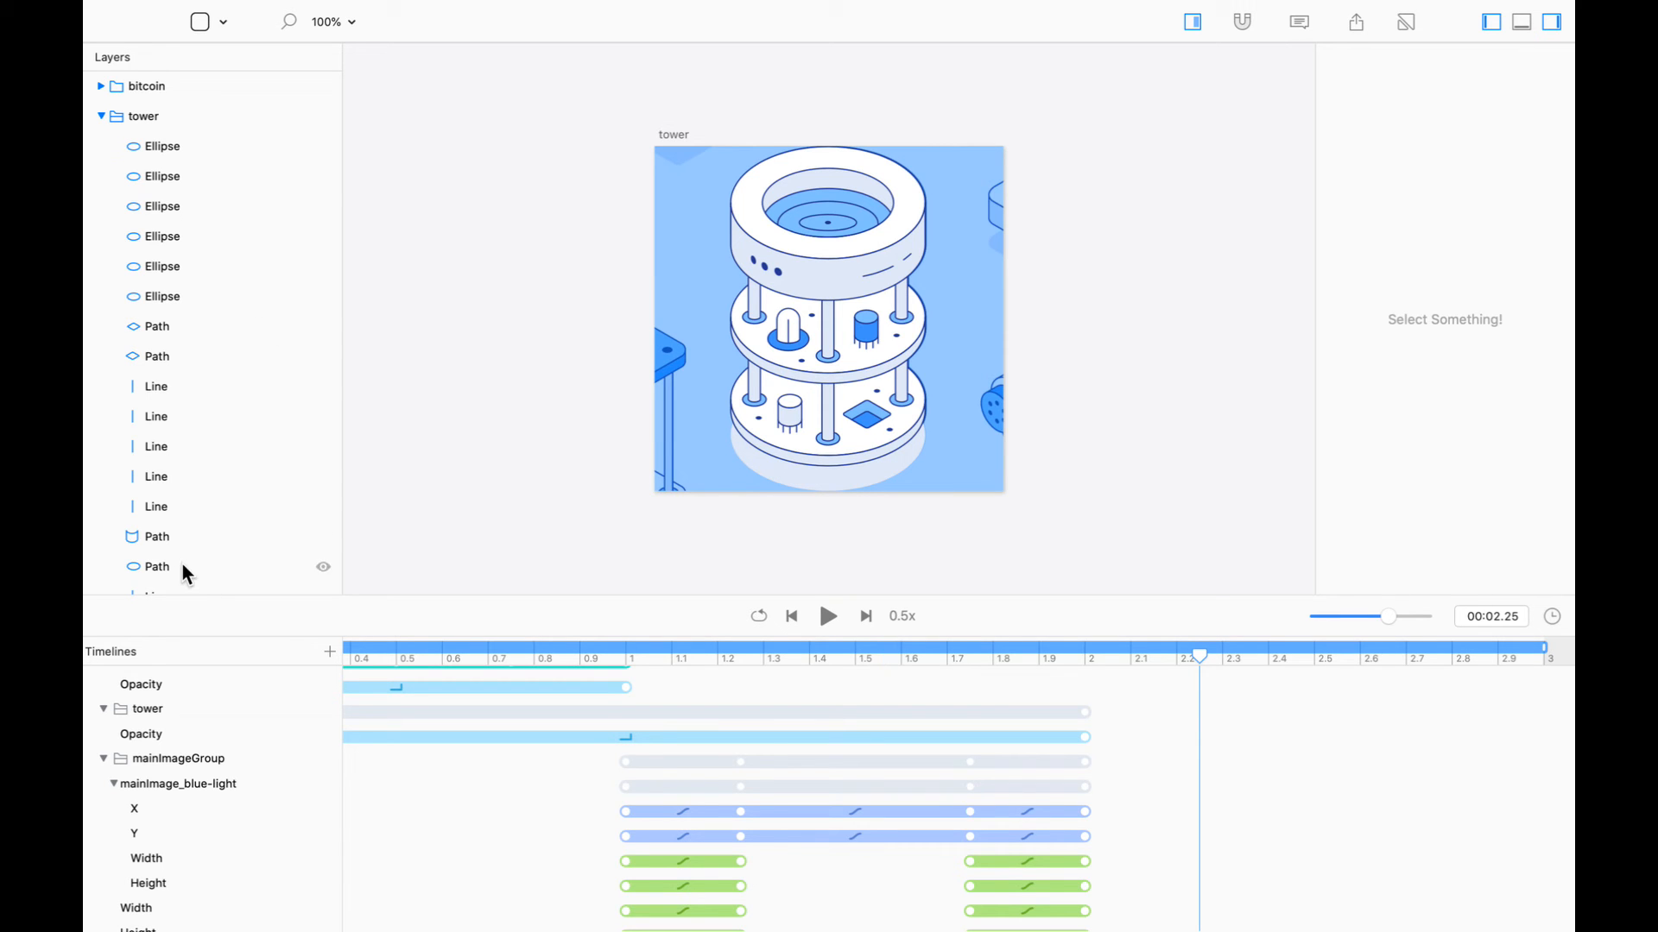
{"action": "left_click", "coordinate": [323, 86]}
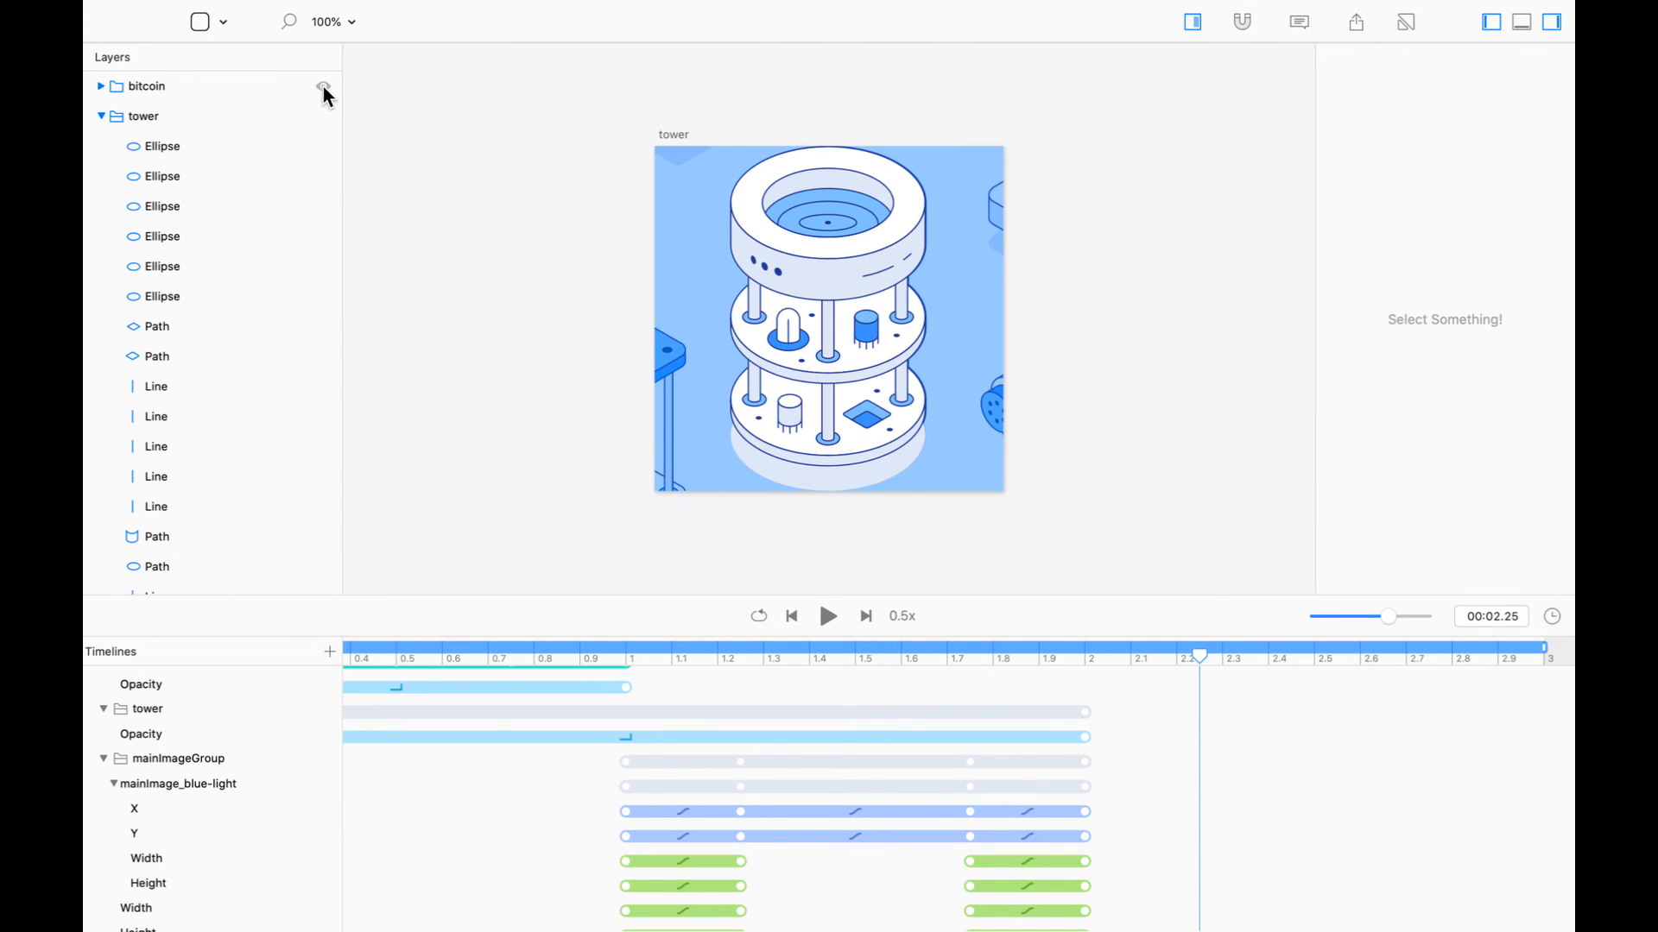
Set the fill of the capsule-shaped path on the tower's middle level to teal 50E3C2 and expand its timeline track
{"action": "left_click", "coordinate": [784, 330]}
{"action": "left_click", "coordinate": [789, 333]}
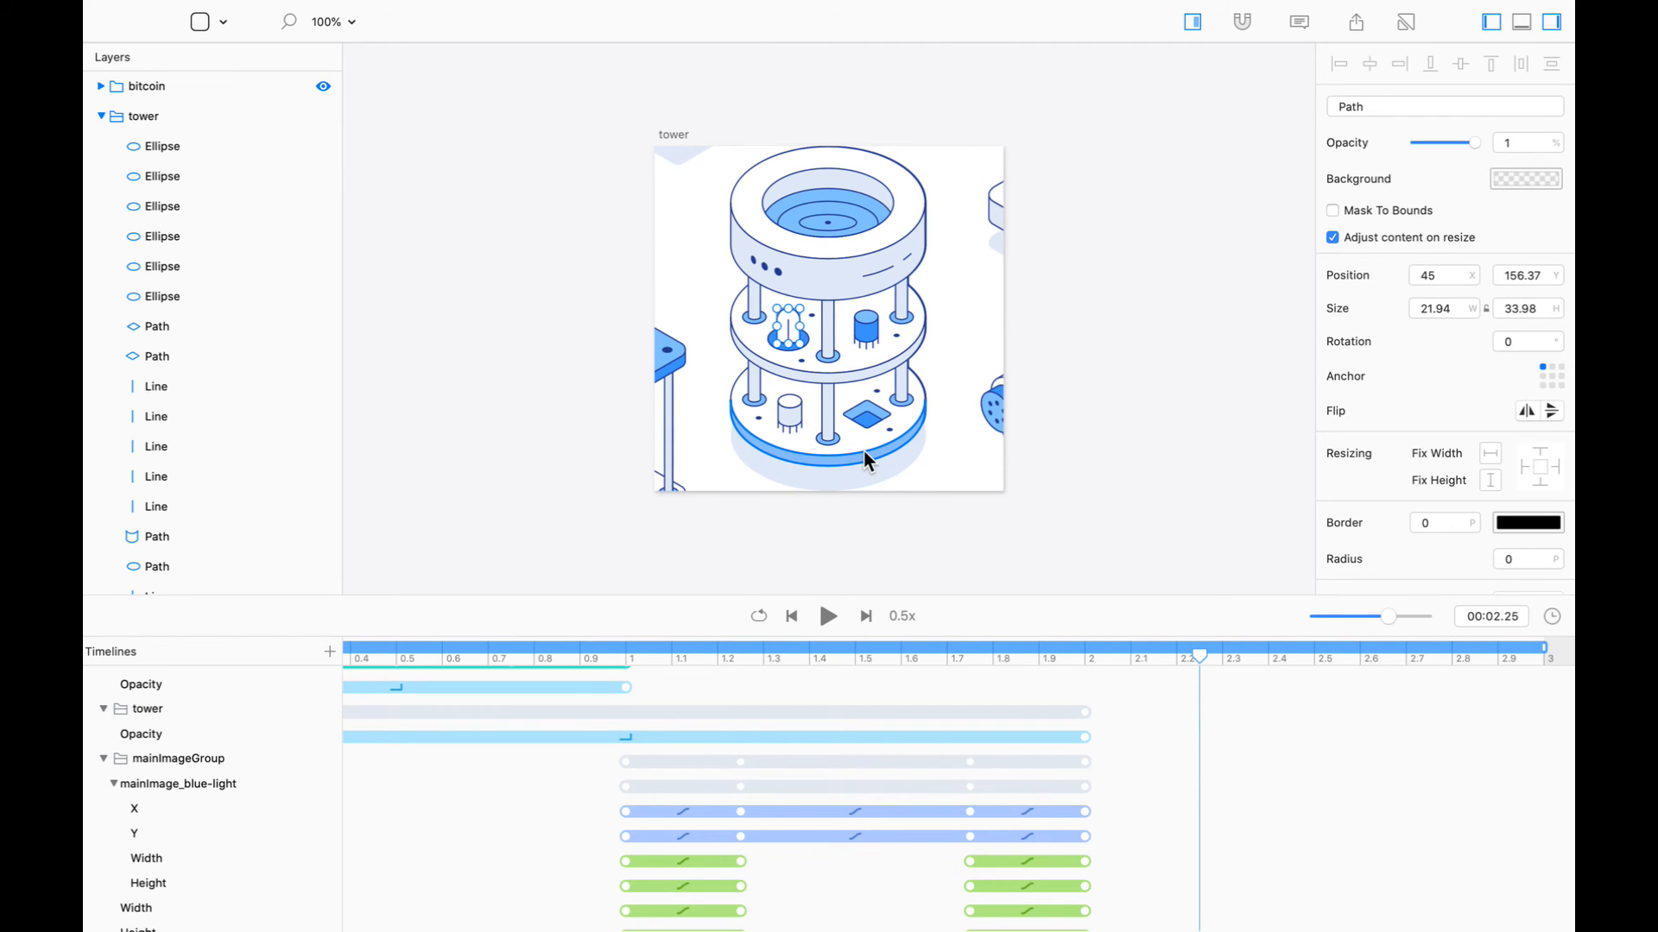
{"action": "scroll", "coordinate": [1414, 471], "scroll_direction": "down", "scroll_amount": 3}
{"action": "scroll", "coordinate": [1414, 471], "scroll_direction": "down", "scroll_amount": 6}
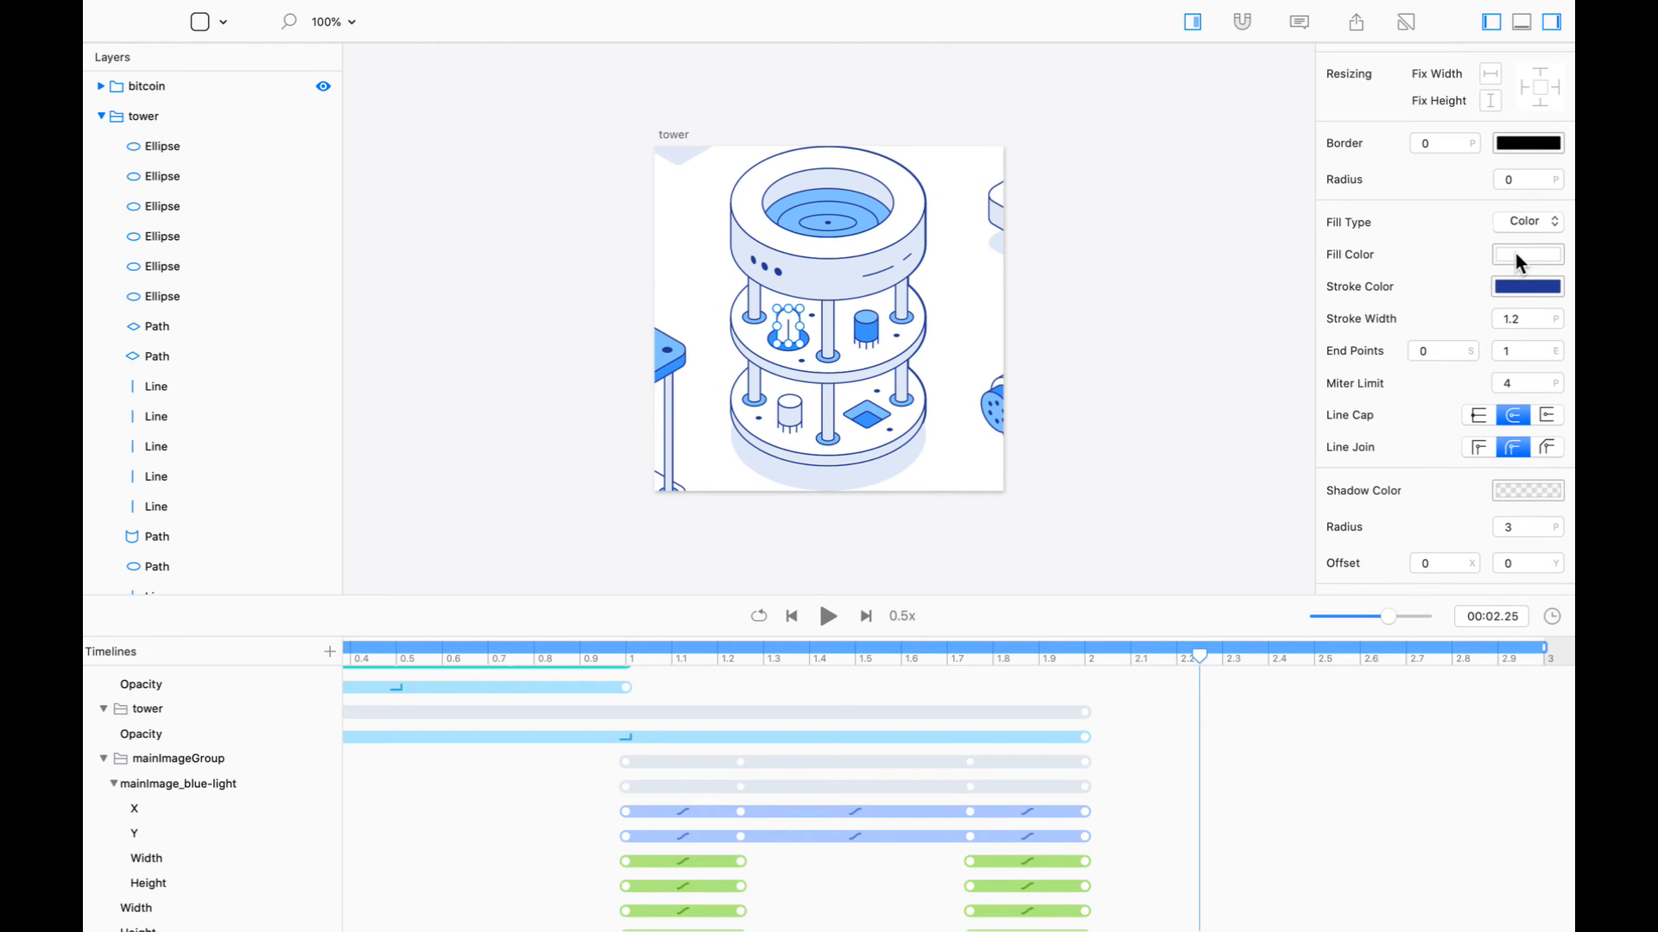
{"action": "left_click", "coordinate": [1520, 257]}
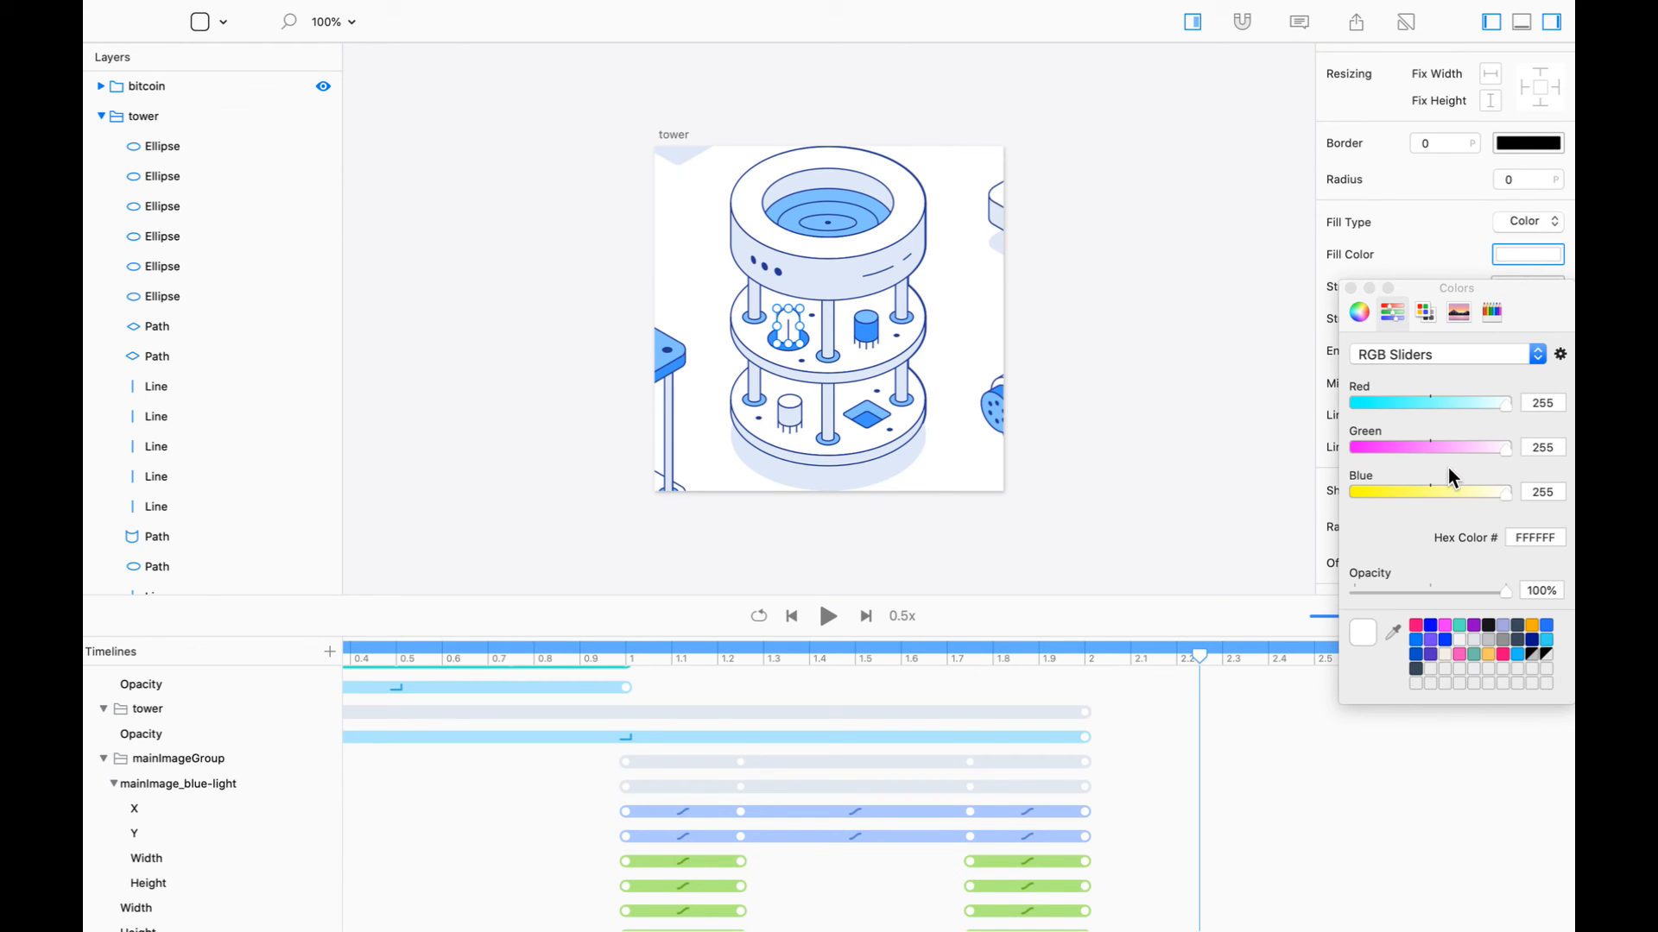
{"action": "left_click", "coordinate": [1459, 627]}
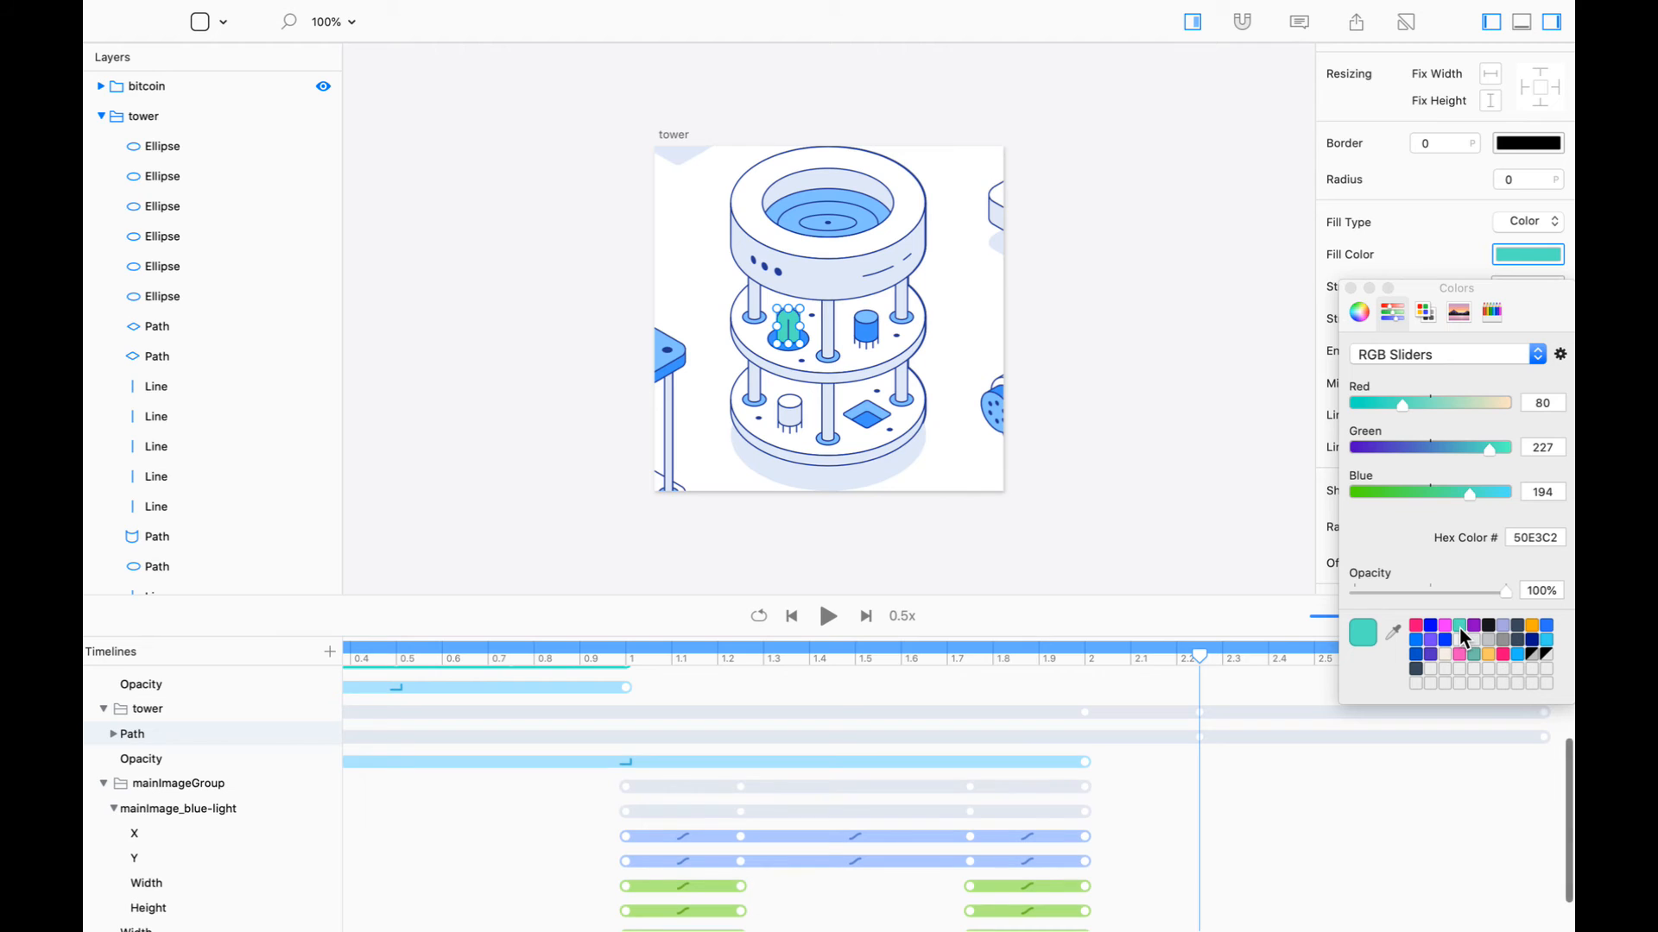
{"action": "left_click", "coordinate": [1350, 287]}
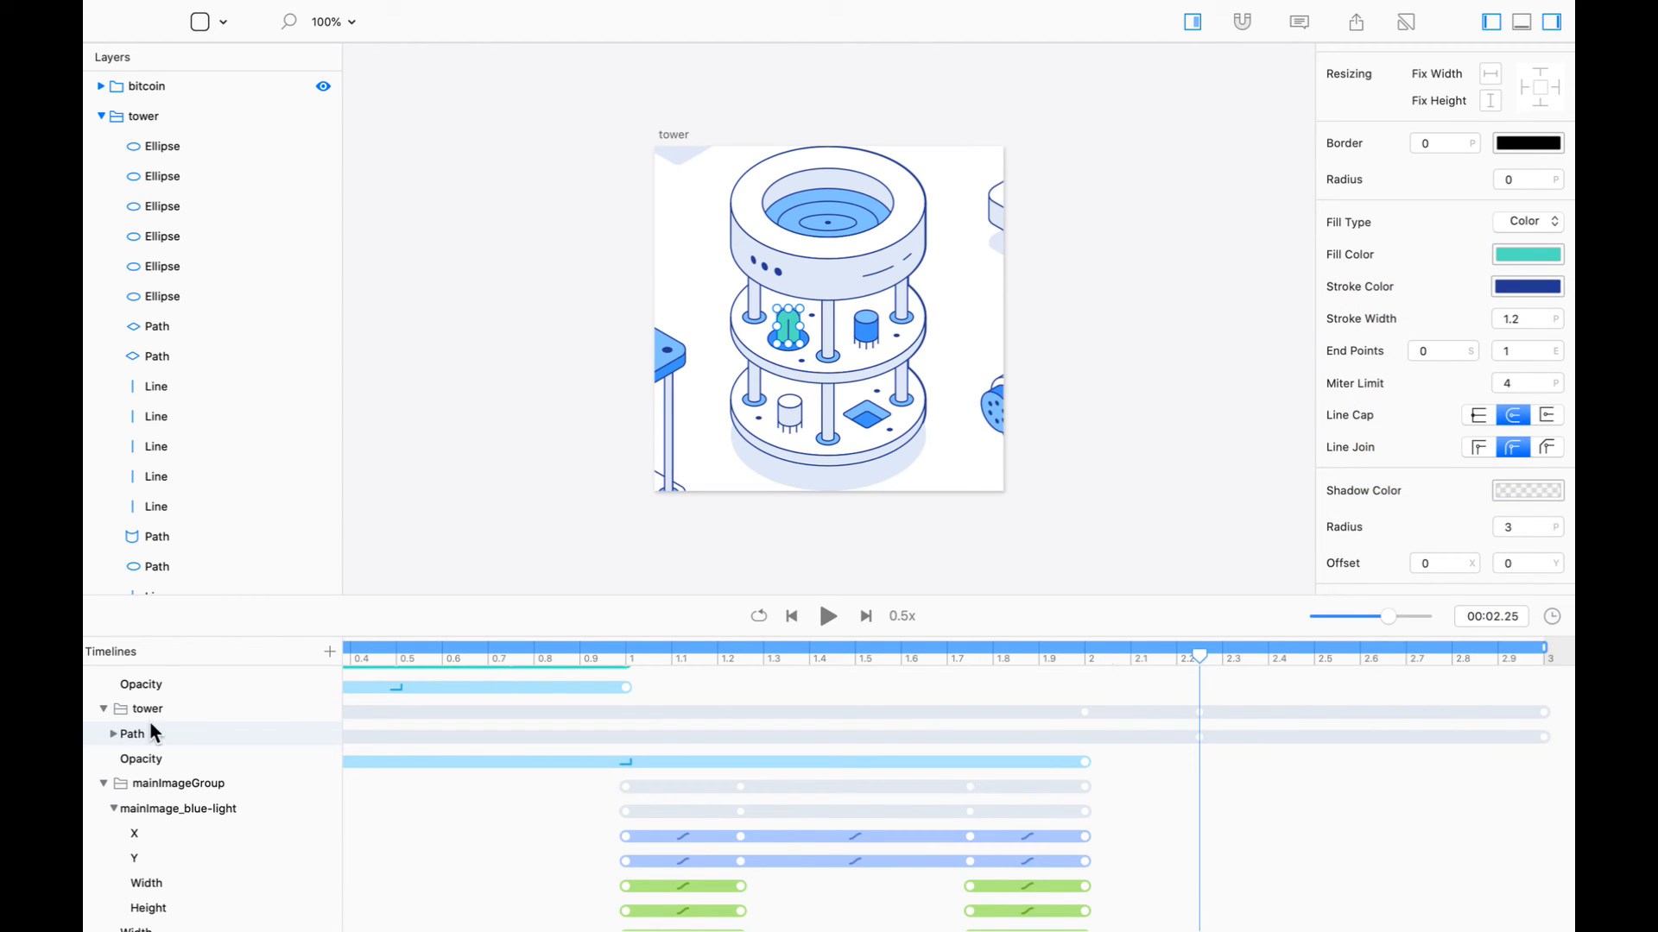
{"action": "left_click", "coordinate": [115, 735]}
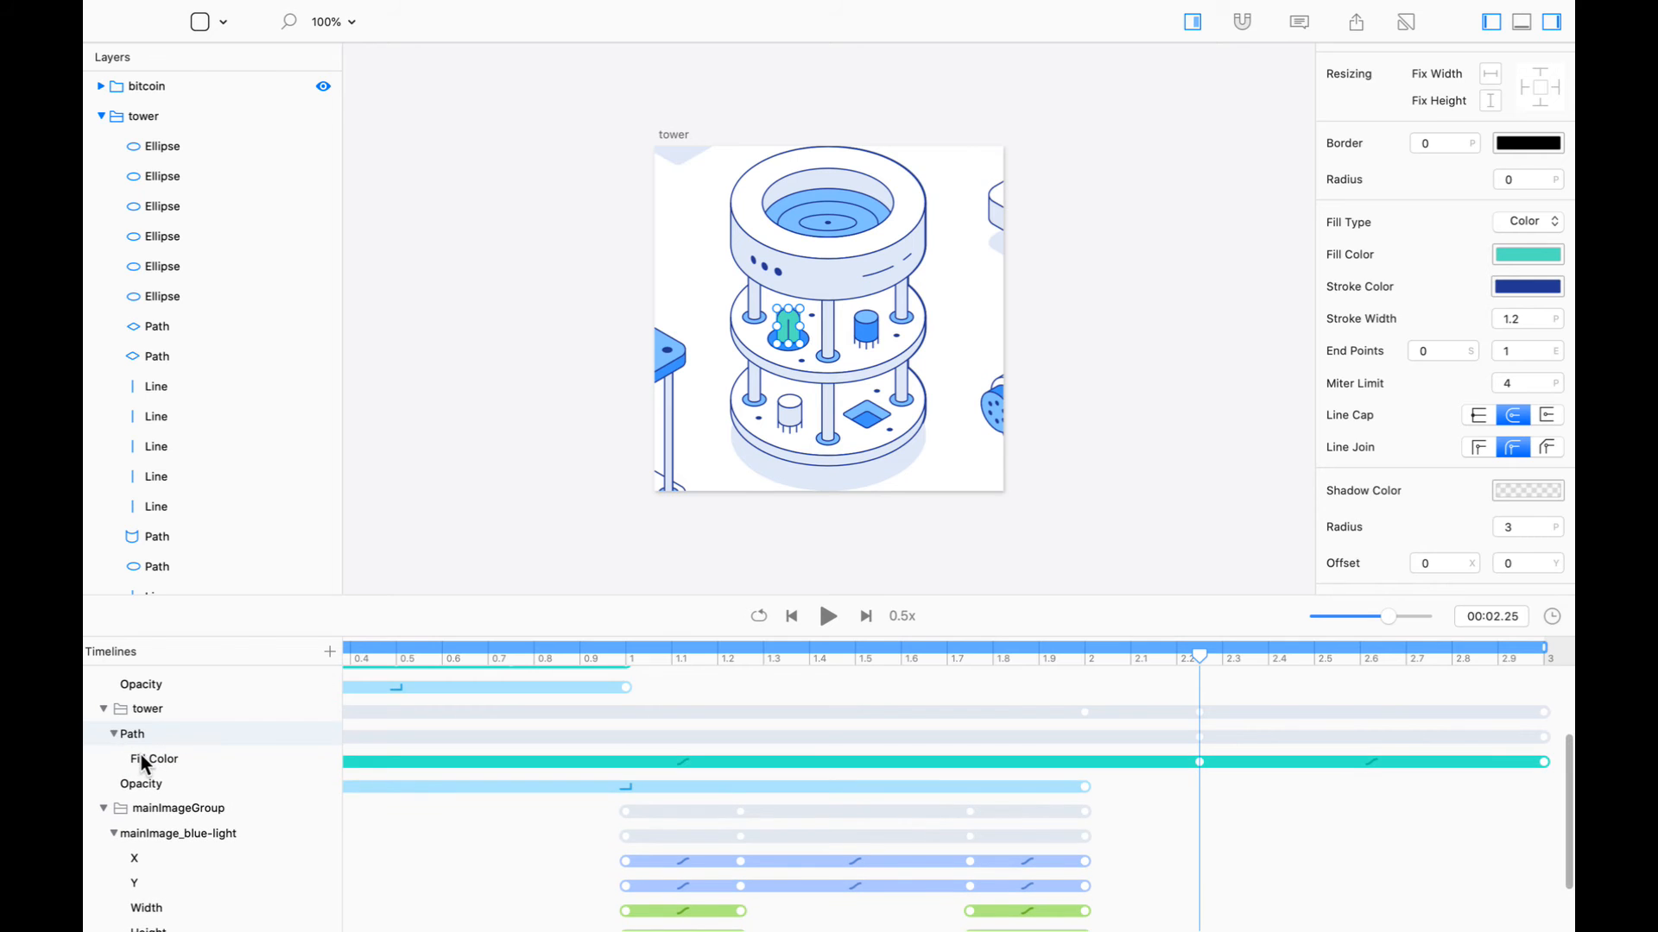
{"action": "key", "text": "XF86AudioMute"}
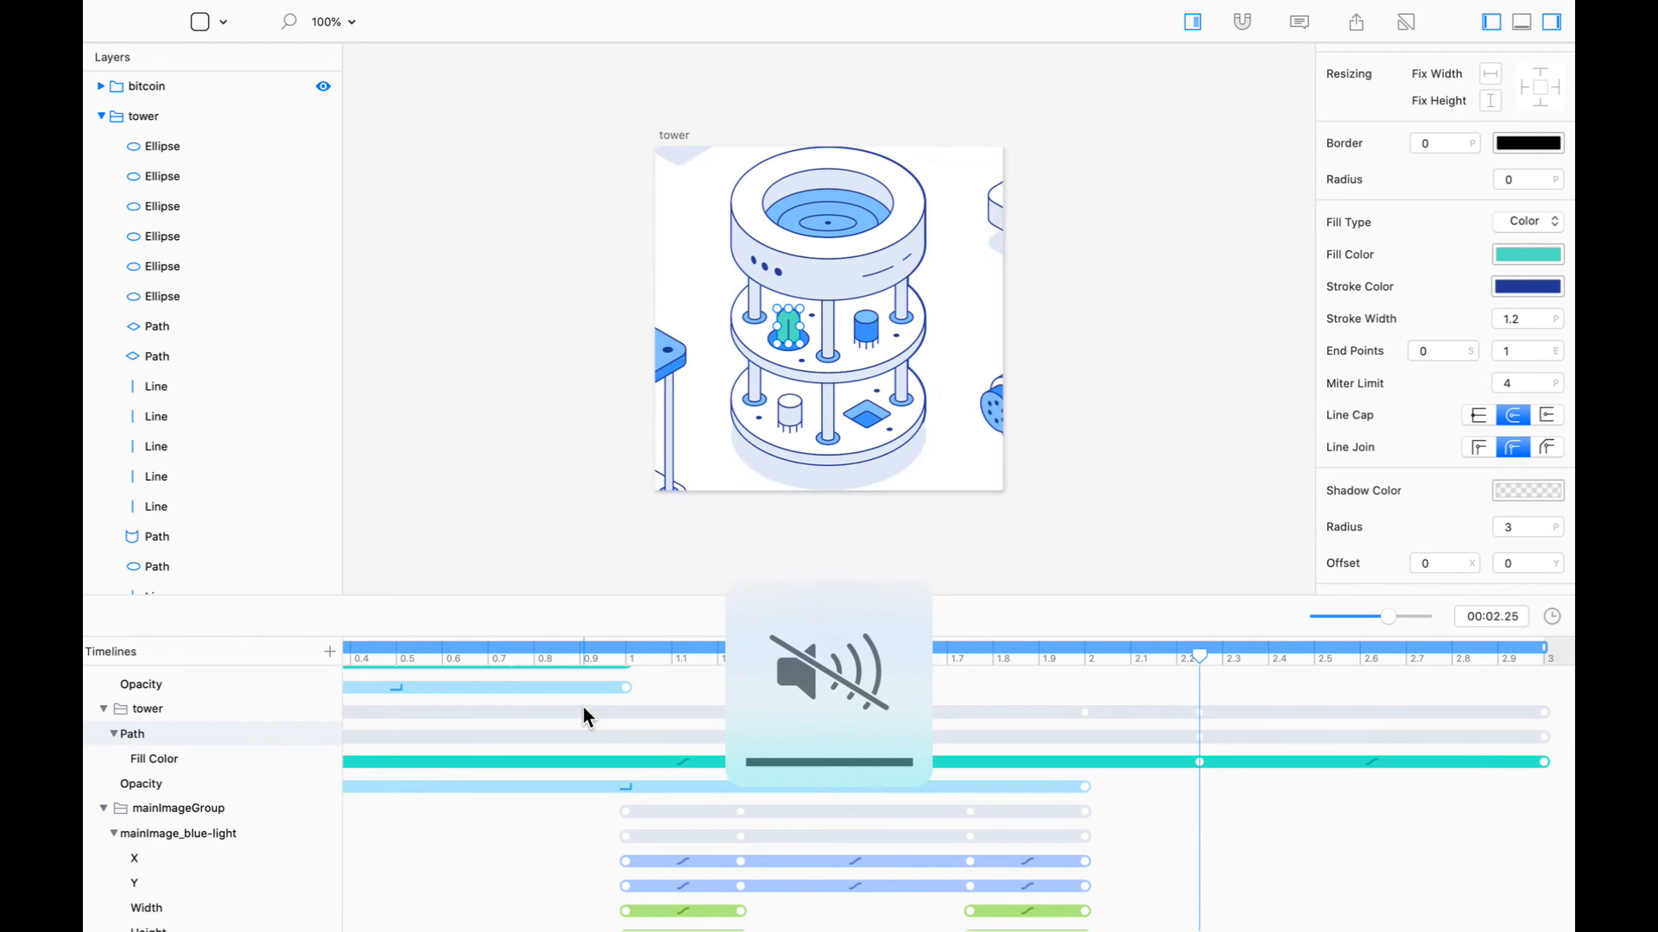
{"action": "key", "text": "Up"}
{"action": "key", "text": "super+minus"}
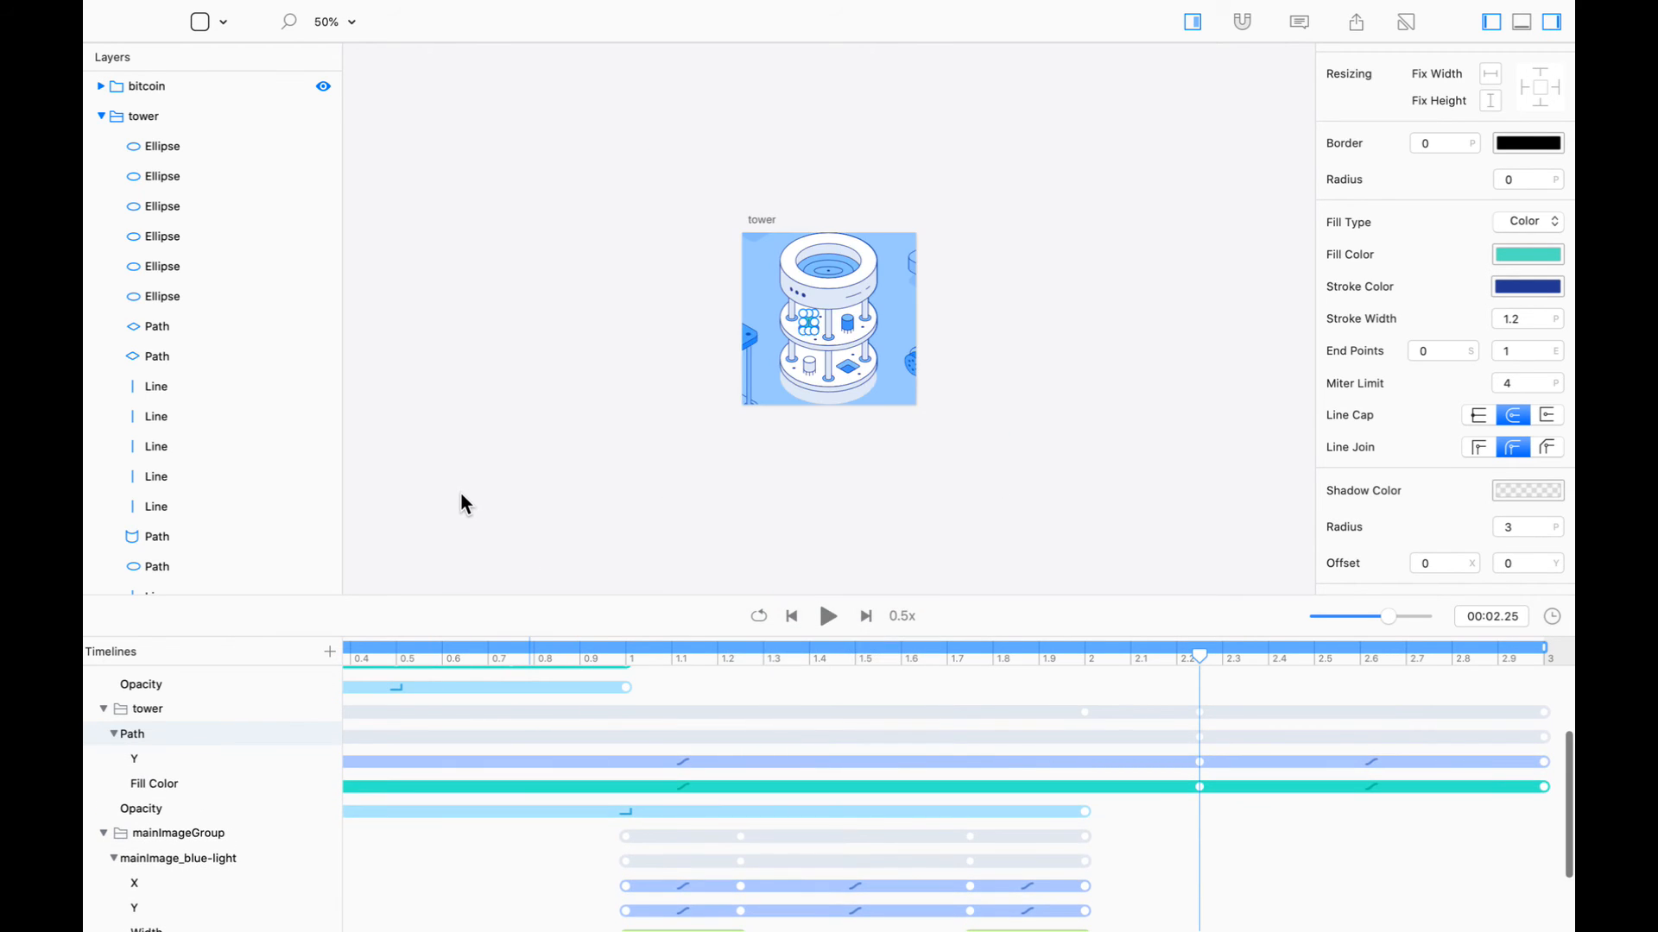
{"action": "key", "text": "super+plus"}
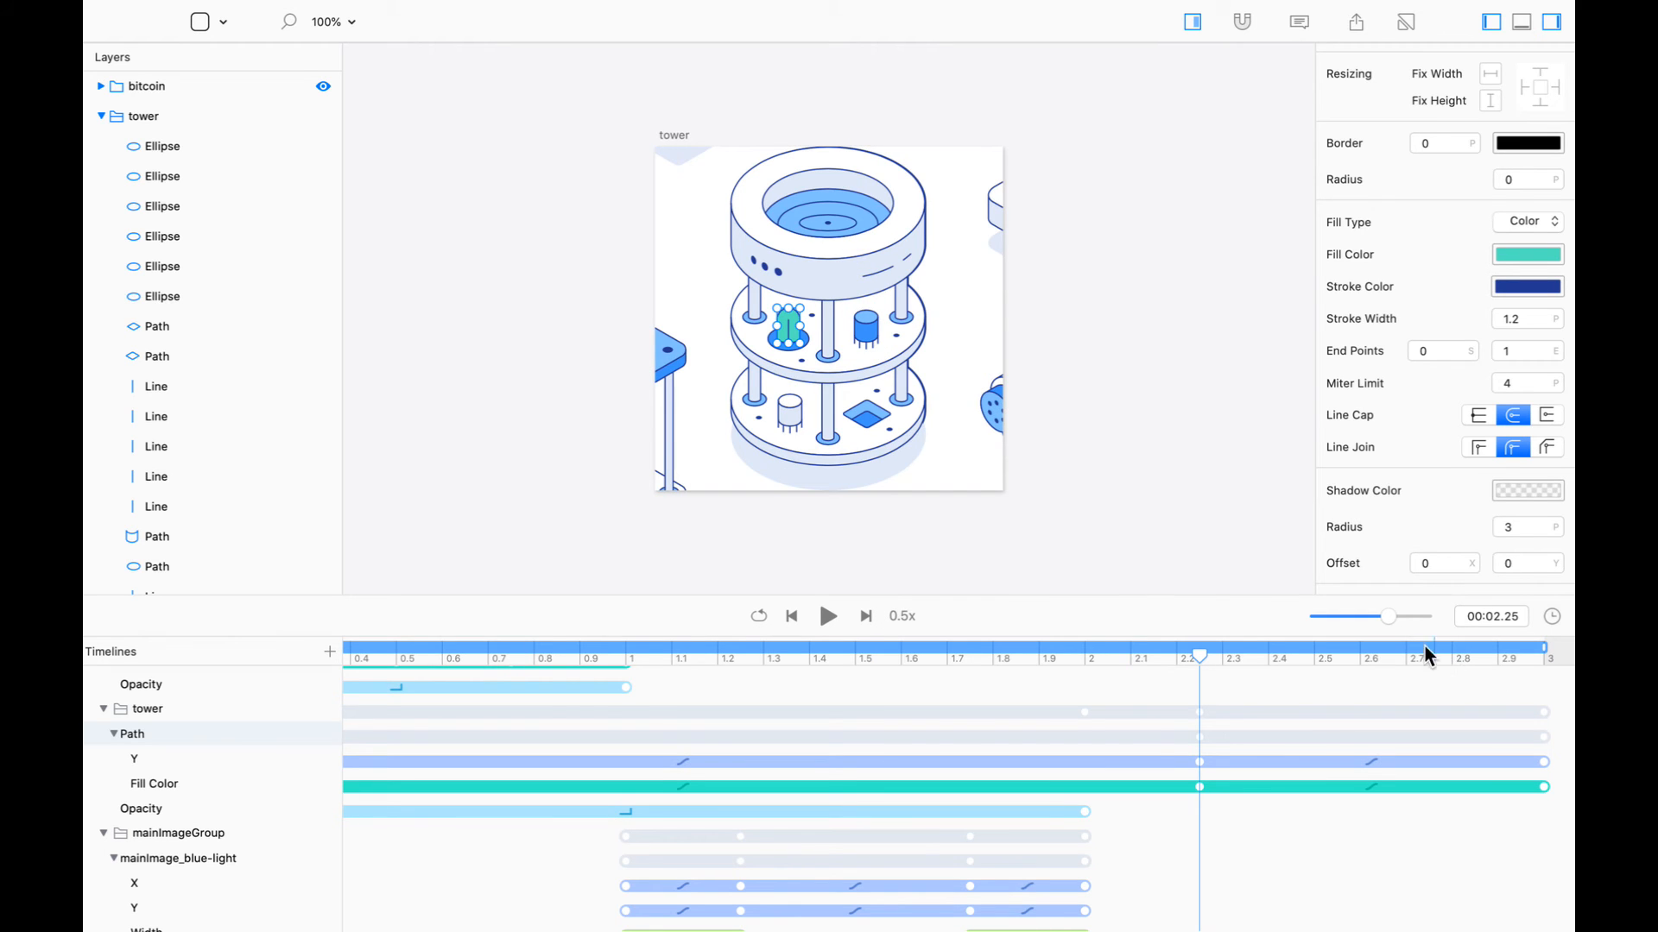
Remove the unwanted Y animation from the tower's capsule path by deleting its Y keyframes at 0 and 3 seconds
{"action": "left_click_drag", "start_coordinate": [1388, 618], "coordinate": [1379, 618]}
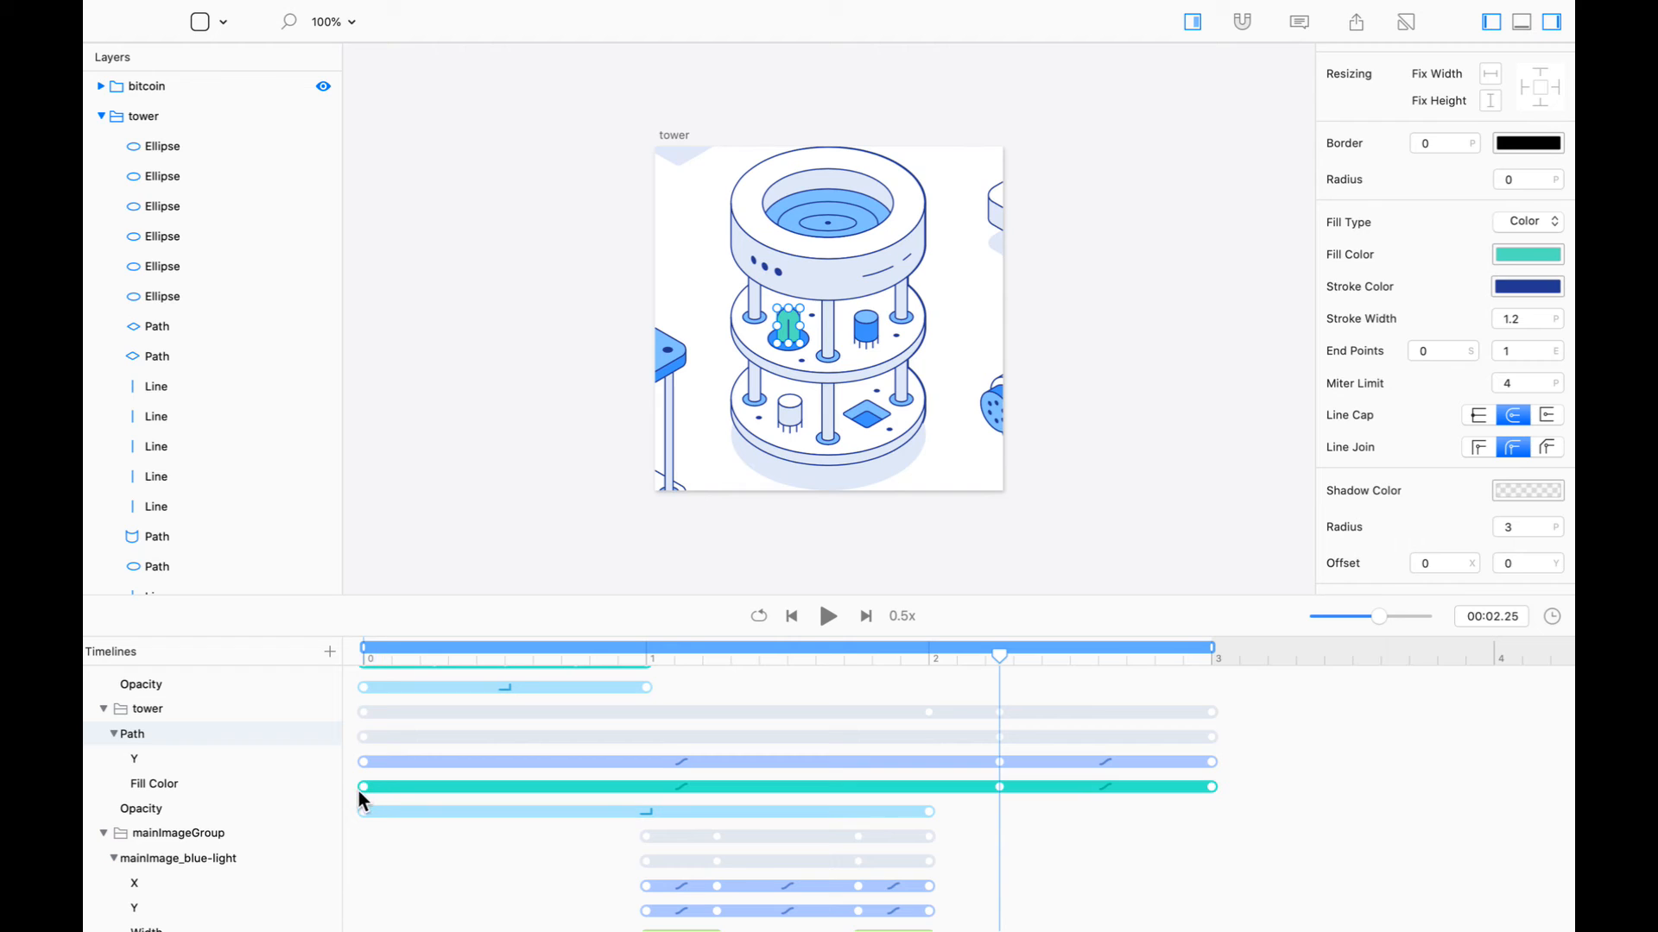
{"action": "left_click", "coordinate": [364, 761]}
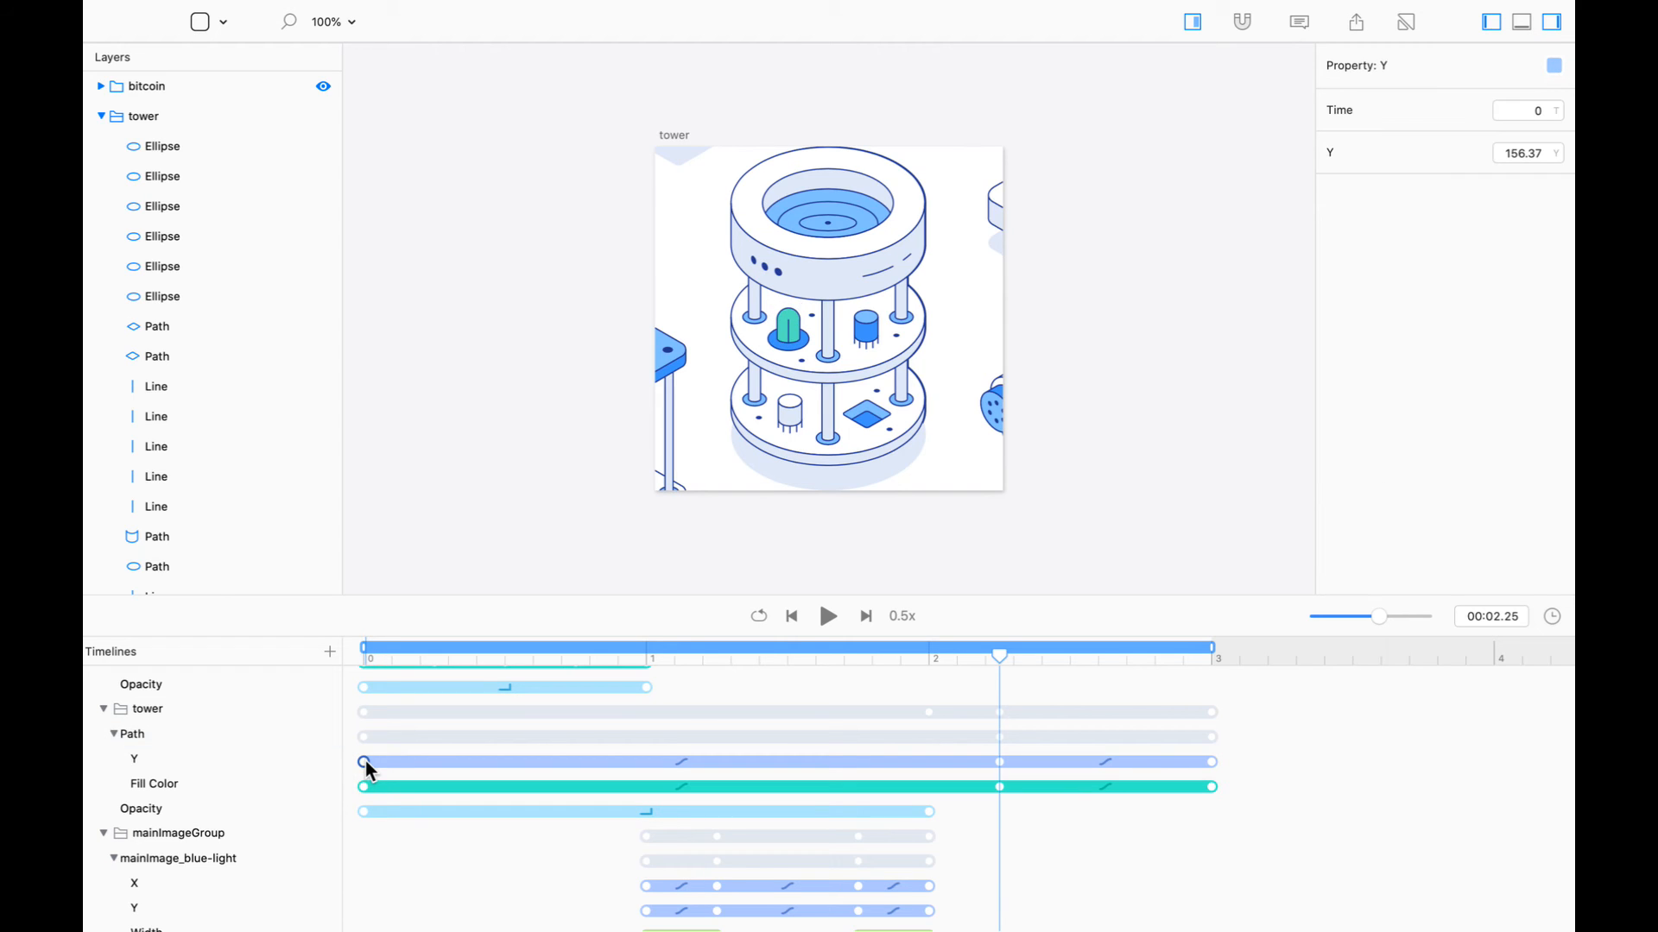
{"action": "key", "text": "Delete"}
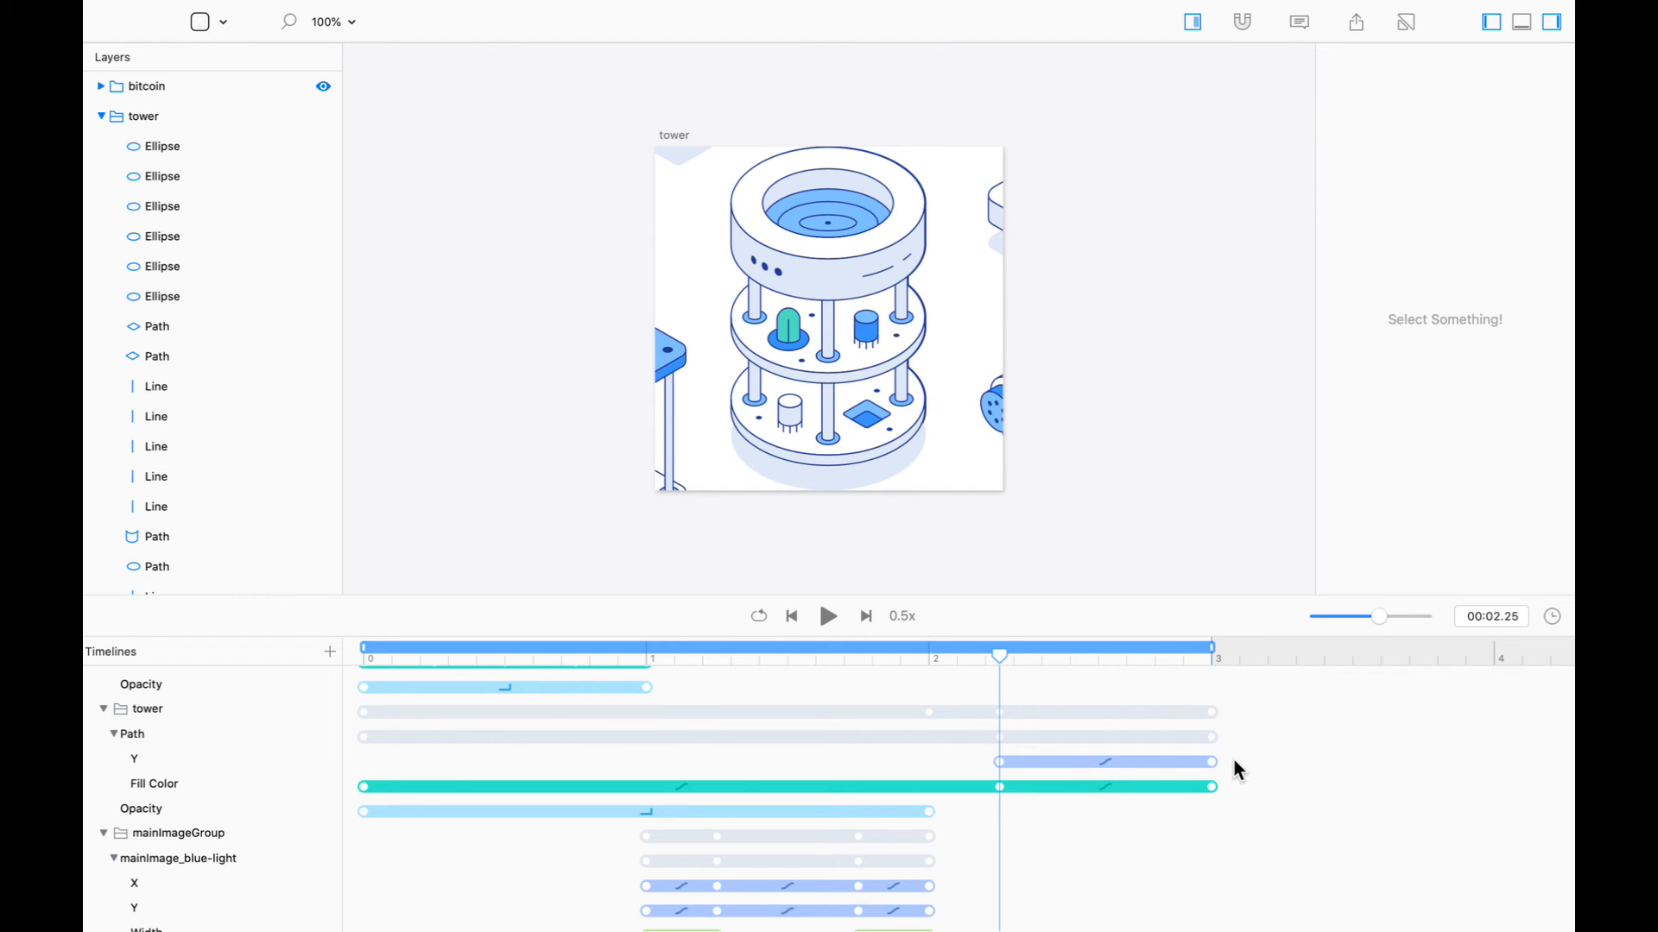
{"action": "left_click", "coordinate": [1210, 763]}
{"action": "key", "text": "Delete"}
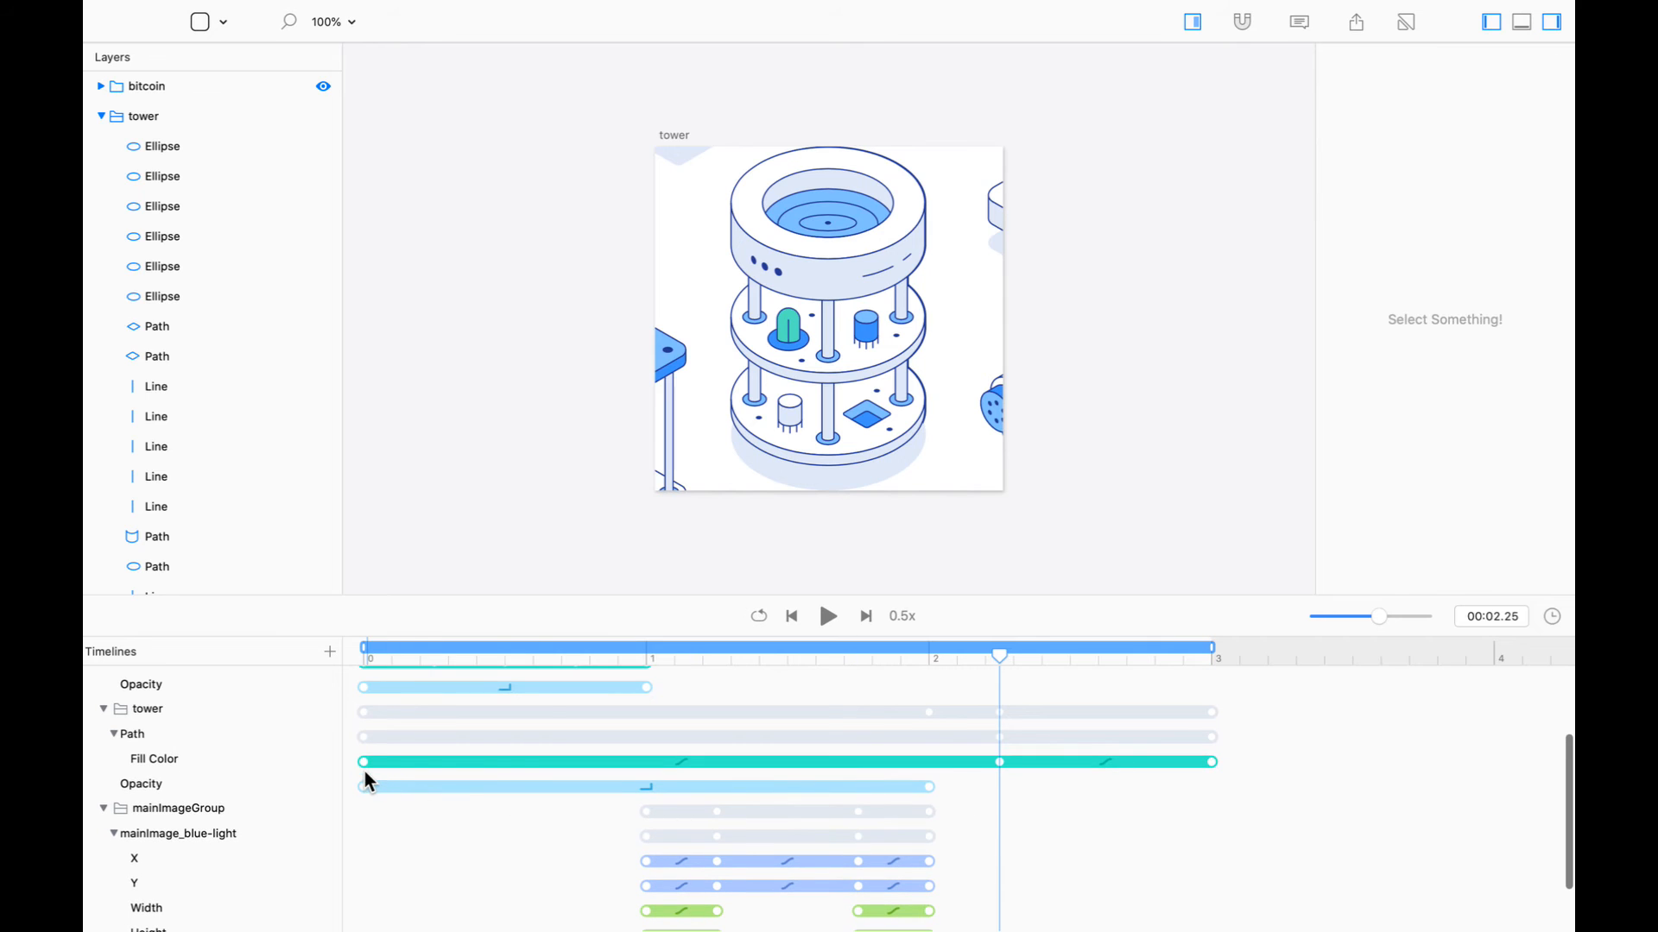
Move the capsule path's first Fill Color keyframe to 2 seconds, aligned with the tower's last Opacity keyframe
{"action": "left_click_drag", "start_coordinate": [364, 763], "coordinate": [941, 801]}
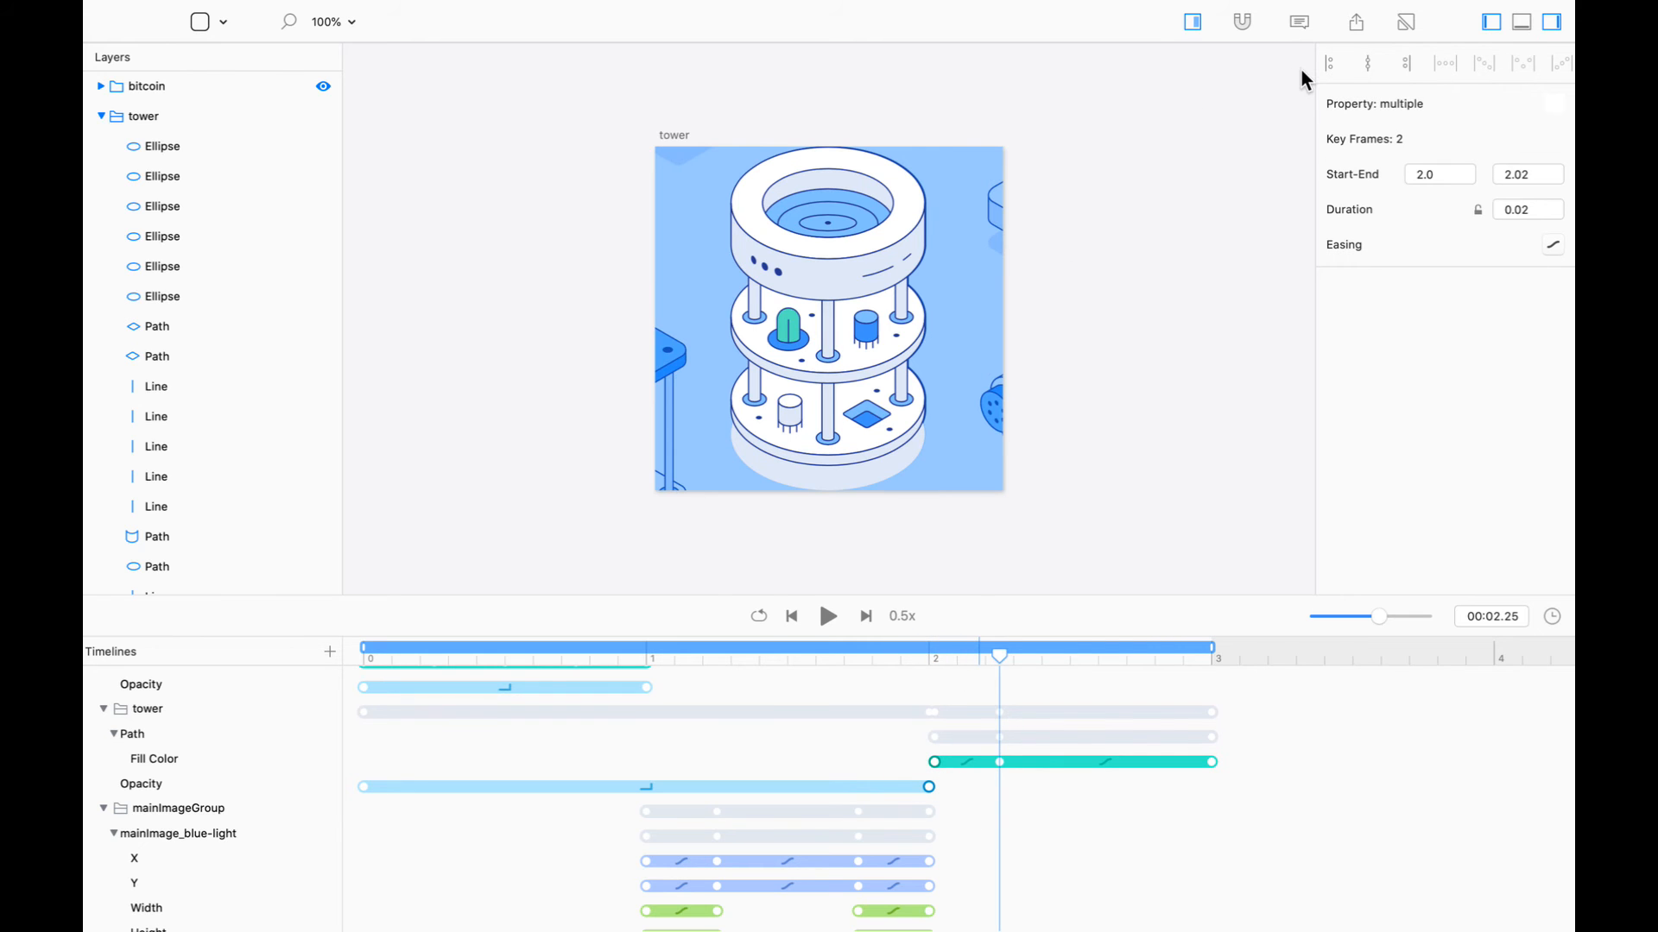
{"action": "left_click", "coordinate": [1329, 63]}
Copy the capsule path's final Fill Color keyframe to 2.5 seconds and its 2.25-second keyframe to 2.75 seconds
{"action": "left_click", "coordinate": [1218, 770]}
{"action": "left_click", "coordinate": [1216, 768]}
{"action": "left_click_drag", "start_coordinate": [1213, 770], "coordinate": [1068, 769]}
{"action": "left_click", "coordinate": [1095, 749]}
{"action": "left_click", "coordinate": [1036, 763]}
{"action": "left_click_drag", "start_coordinate": [999, 766], "coordinate": [1141, 762]}
{"action": "left_click", "coordinate": [1283, 808]}
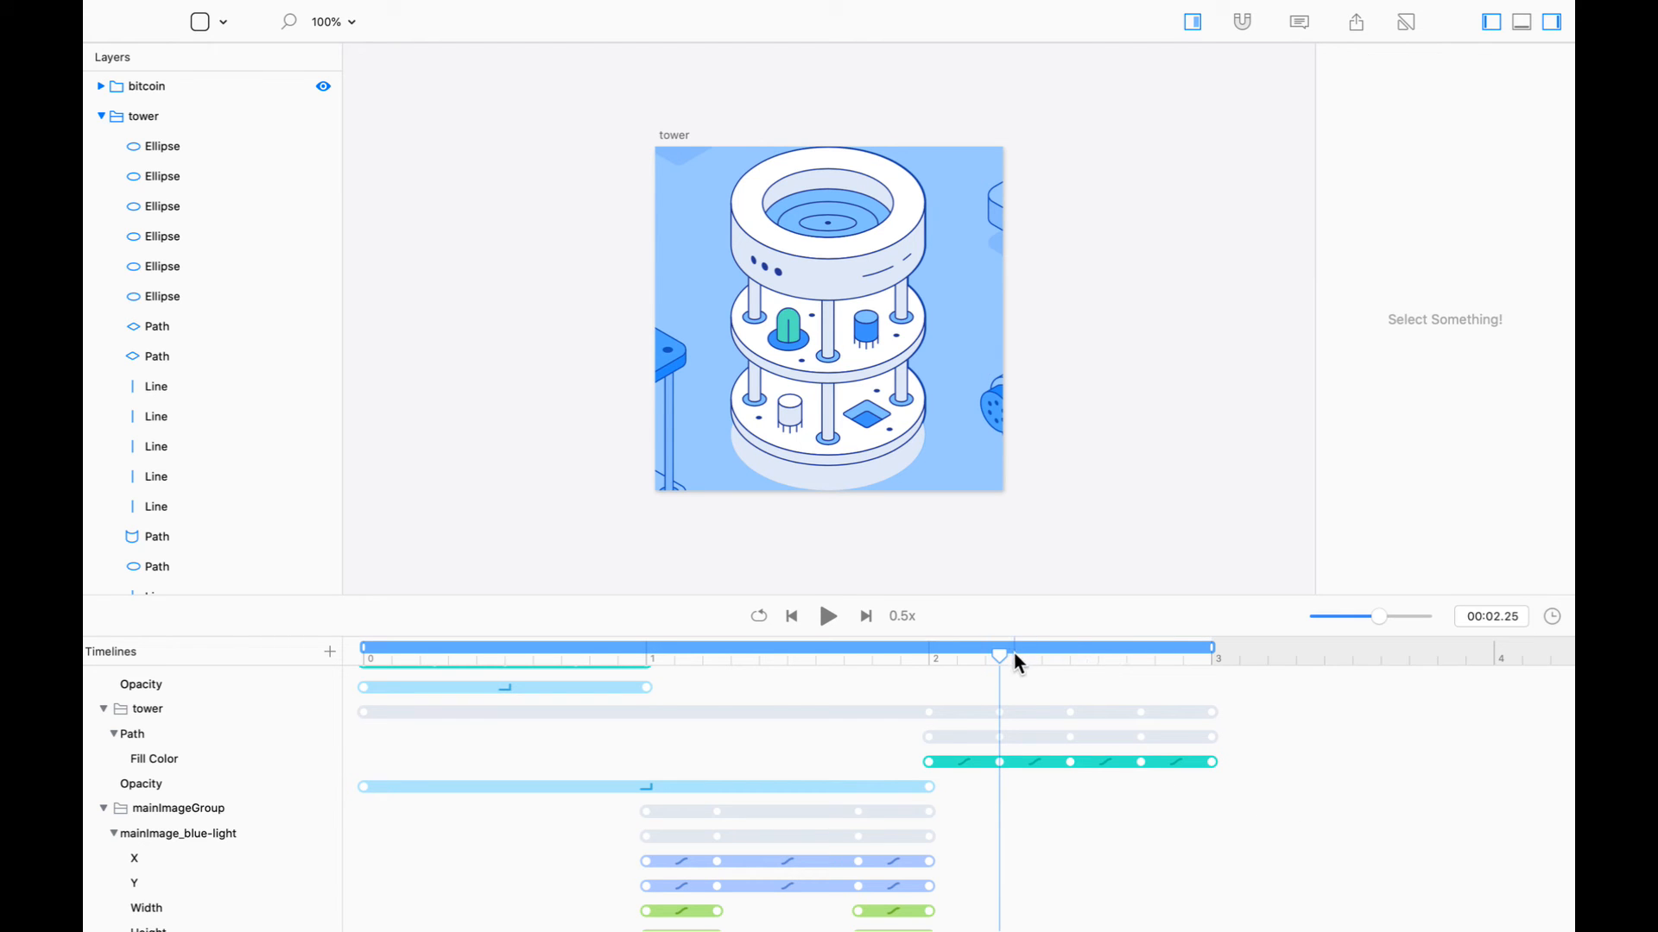
Scrub the playhead to 3 seconds and back toward the start to review the animation
{"action": "left_click_drag", "start_coordinate": [999, 657], "coordinate": [1315, 700]}
{"action": "left_click", "coordinate": [1122, 398]}
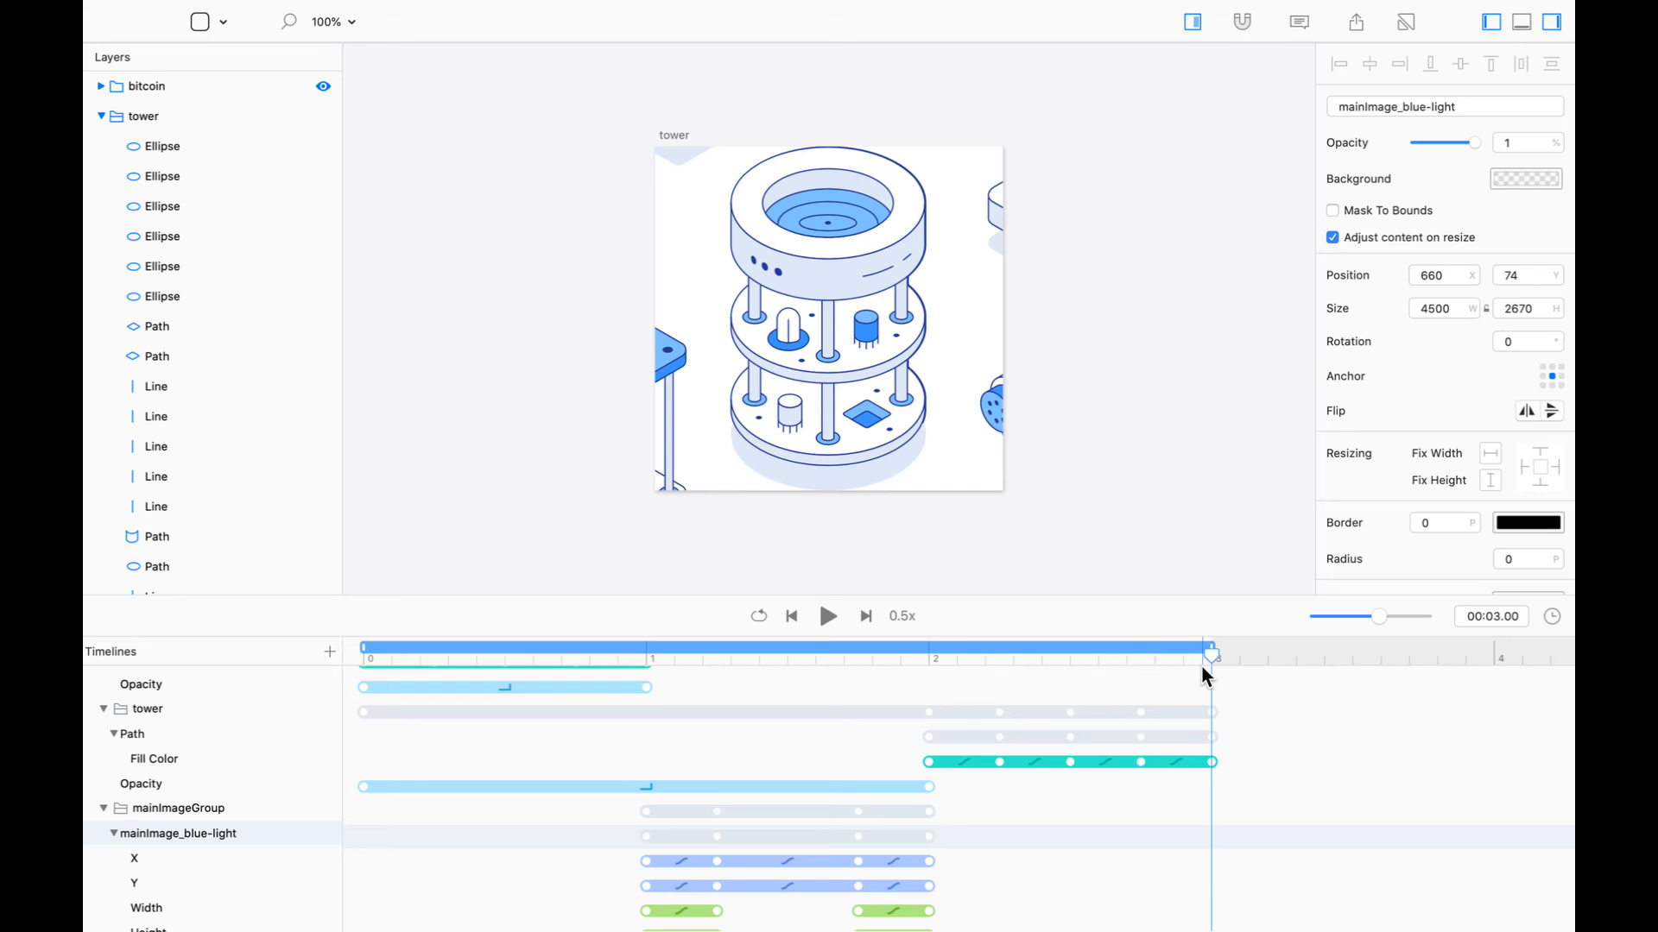
{"action": "left_click_drag", "start_coordinate": [1217, 652], "coordinate": [325, 621]}
Enlarge the canvas area by shrinking the timeline and play the whole animation
{"action": "left_click_drag", "start_coordinate": [991, 594], "coordinate": [988, 766]}
{"action": "left_click", "coordinate": [828, 787]}
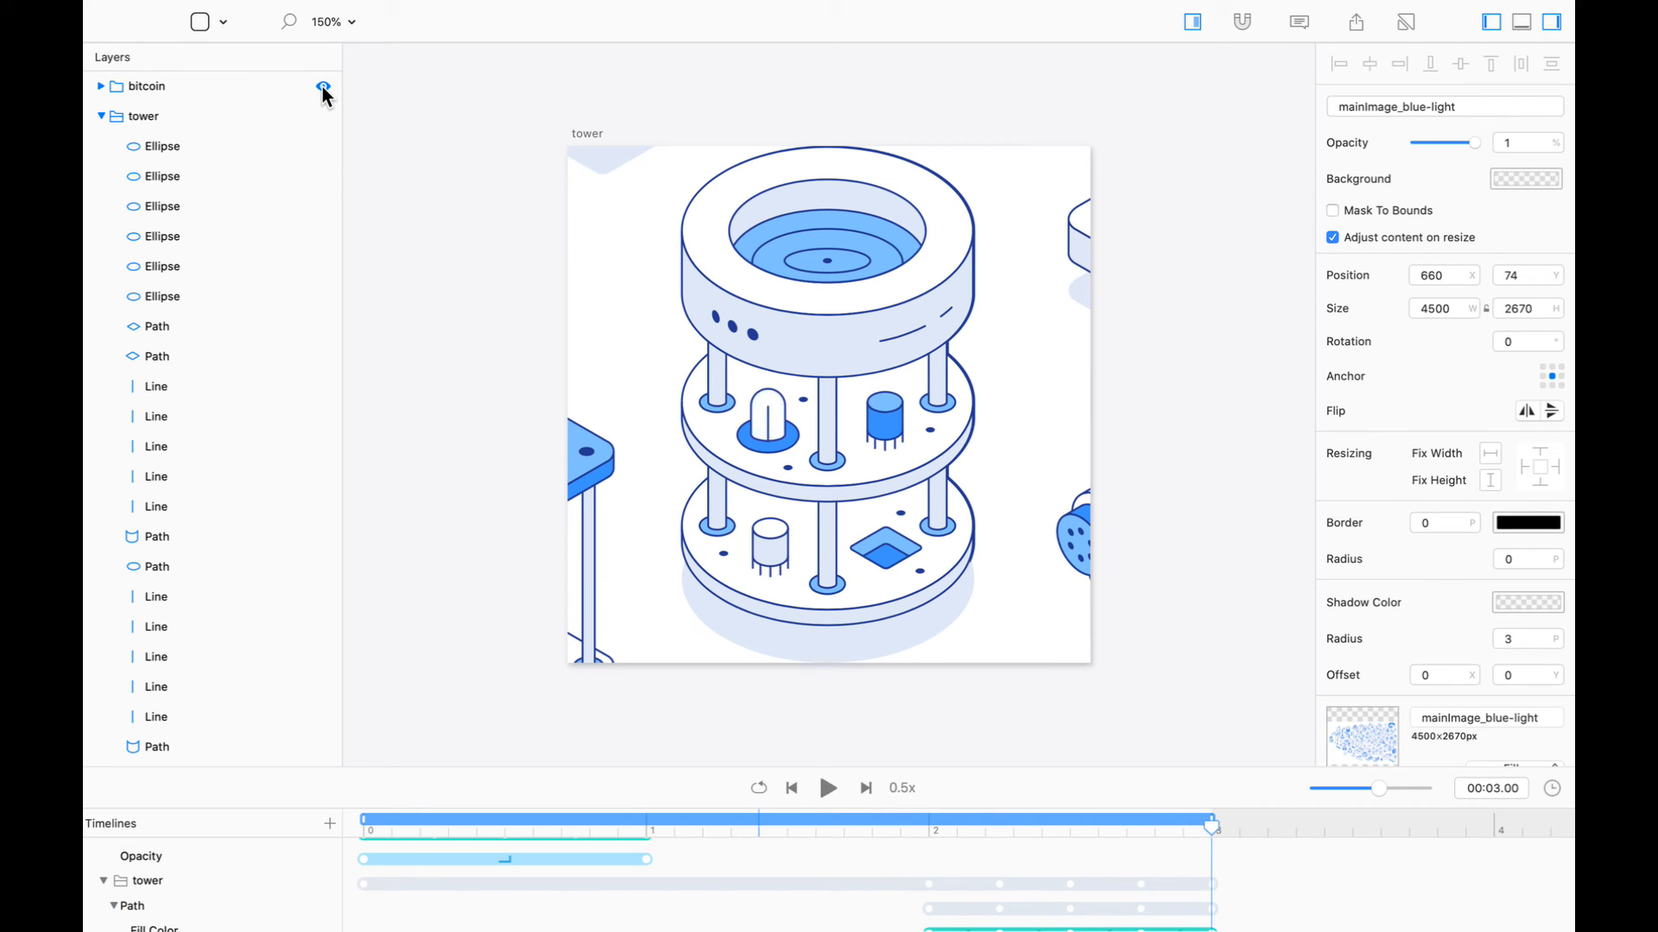
{"action": "left_click", "coordinate": [827, 789]}
{"action": "left_click", "coordinate": [828, 787]}
Export the animation to the Desktop as an MP4 video named Timeline
{"action": "key", "text": "super+e"}
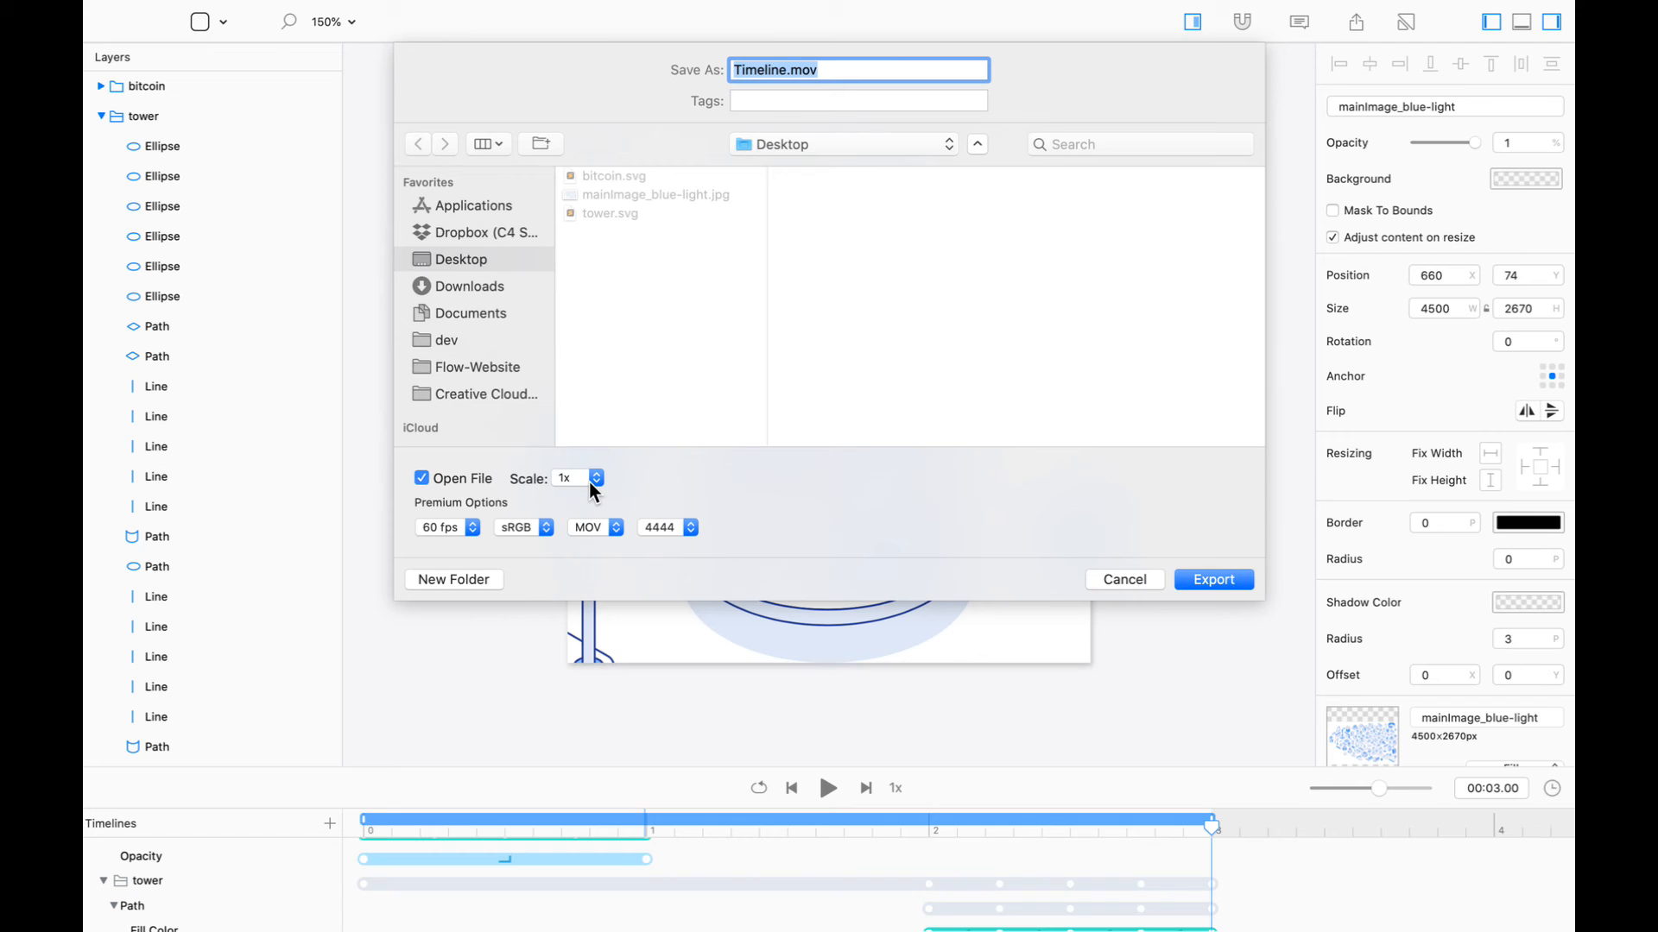
{"action": "left_click", "coordinate": [639, 529]}
{"action": "left_click", "coordinate": [670, 561]}
{"action": "left_click", "coordinate": [590, 528]}
{"action": "left_click", "coordinate": [607, 544]}
{"action": "left_click", "coordinate": [1229, 575]}
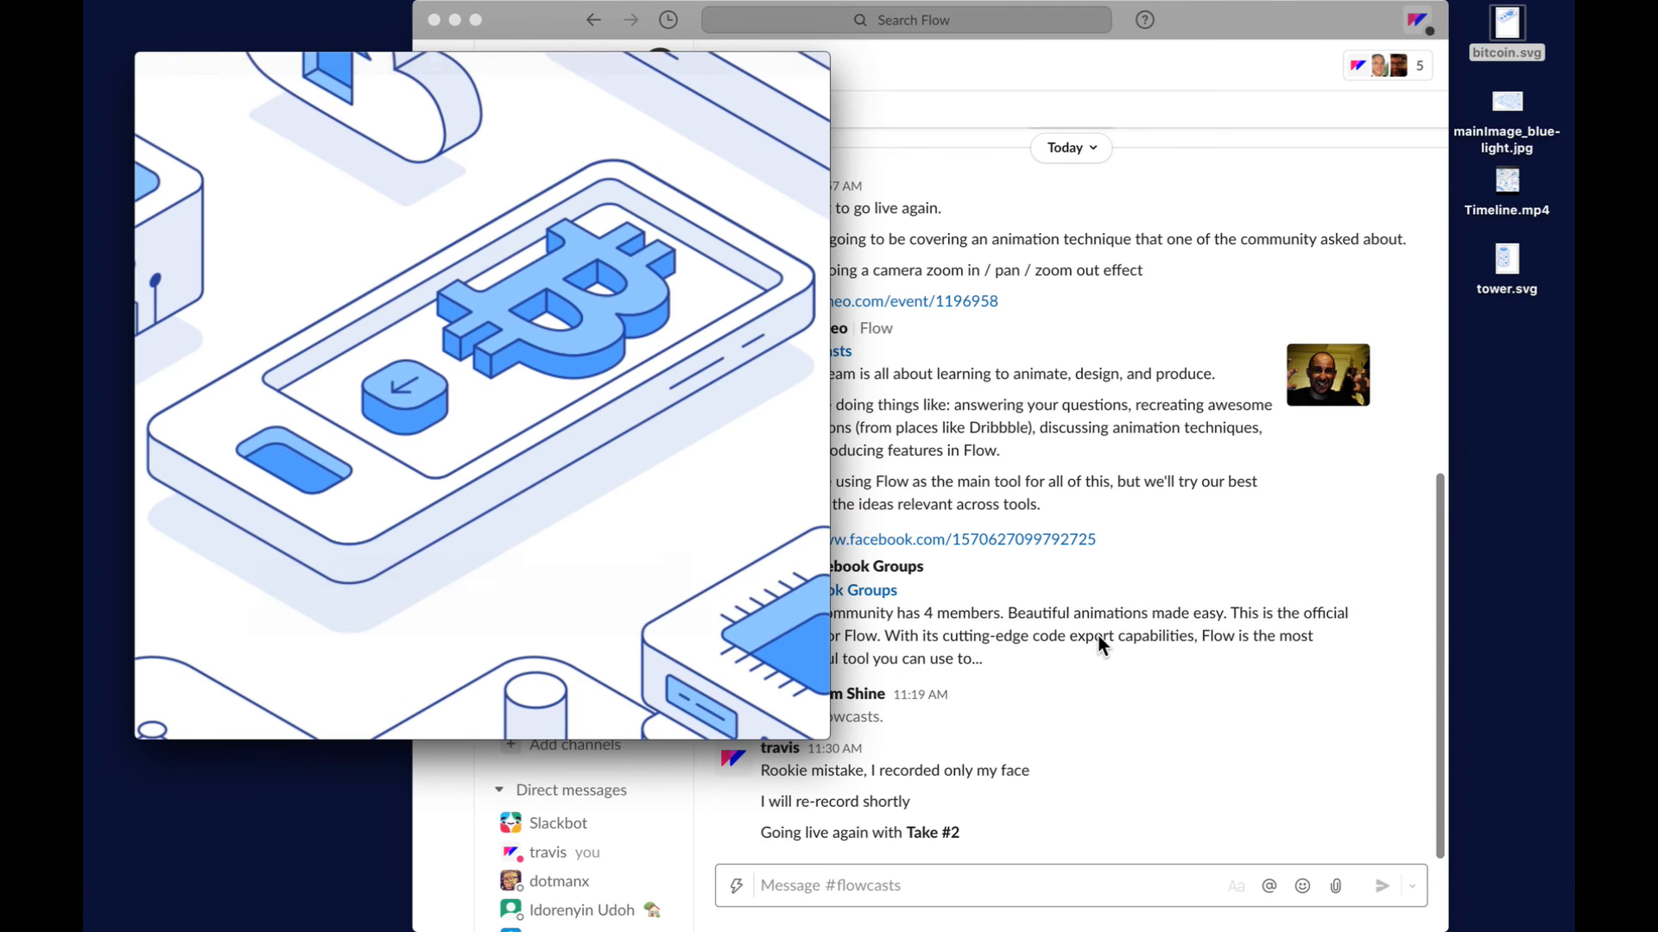
Move the Timeline.mp4 player window clear of the desktop's edge and play the exported video
{"action": "left_click_drag", "start_coordinate": [632, 89], "coordinate": [875, 96]}
{"action": "left_click", "coordinate": [723, 592]}
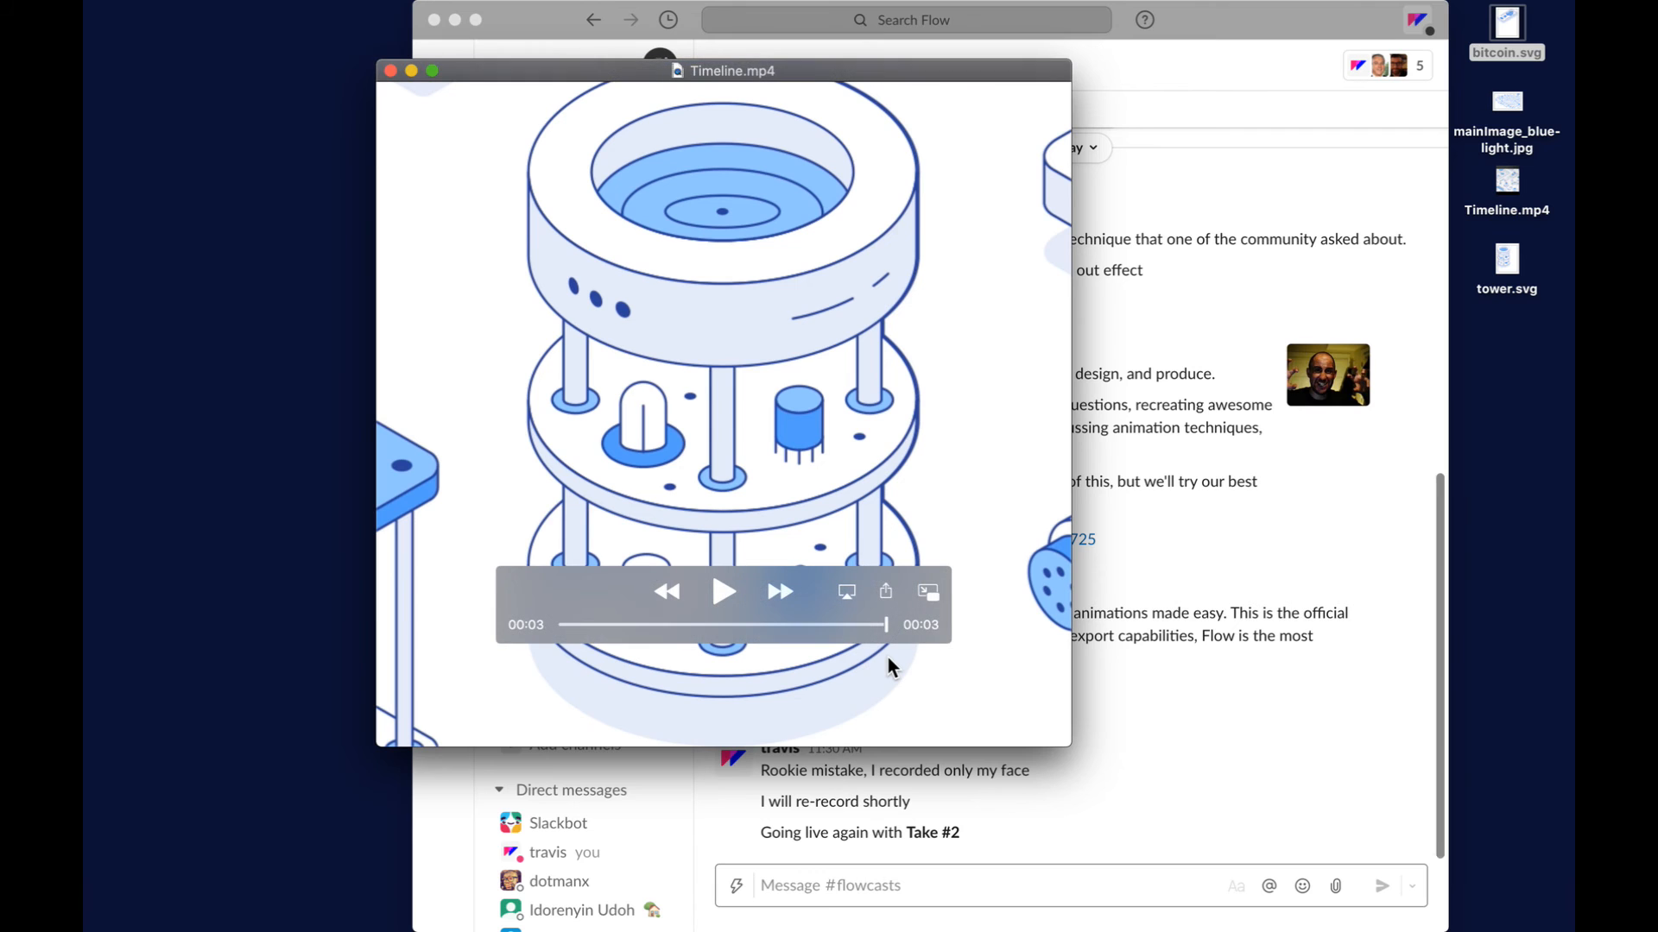
{"action": "key", "text": "space"}
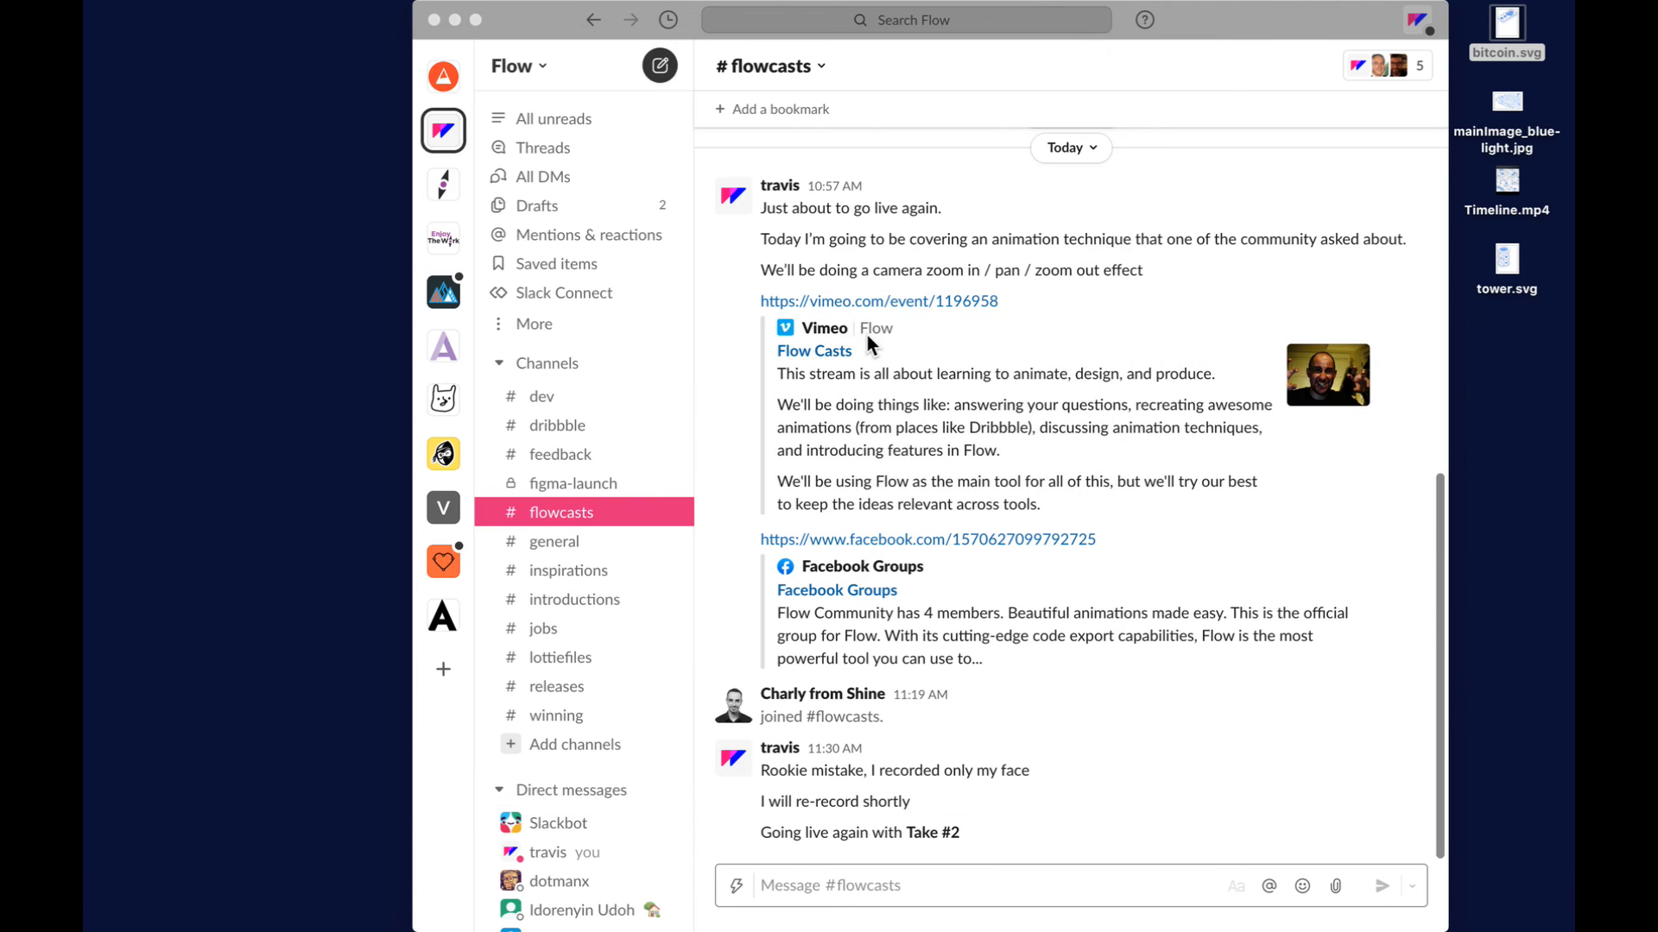
Switch to Livestream Studio and choose the Webcam 1 feed for the output
{"action": "key", "text": "ctrl+Right"}
{"action": "key", "text": "super+Tab"}
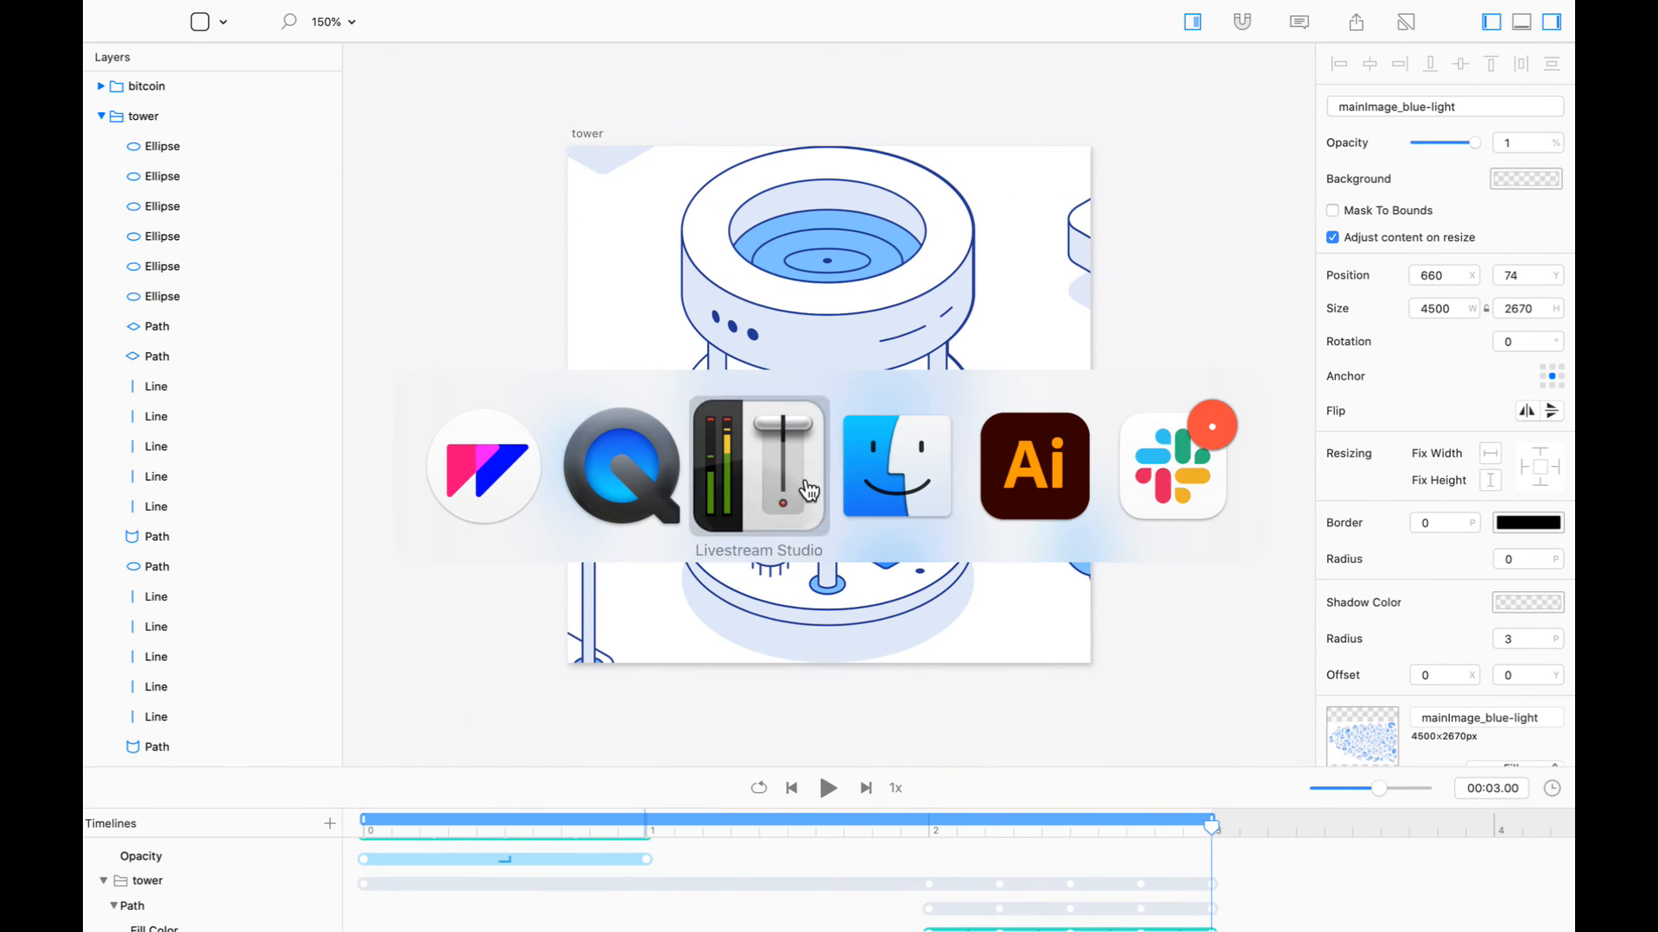
{"action": "left_click", "coordinate": [698, 495]}
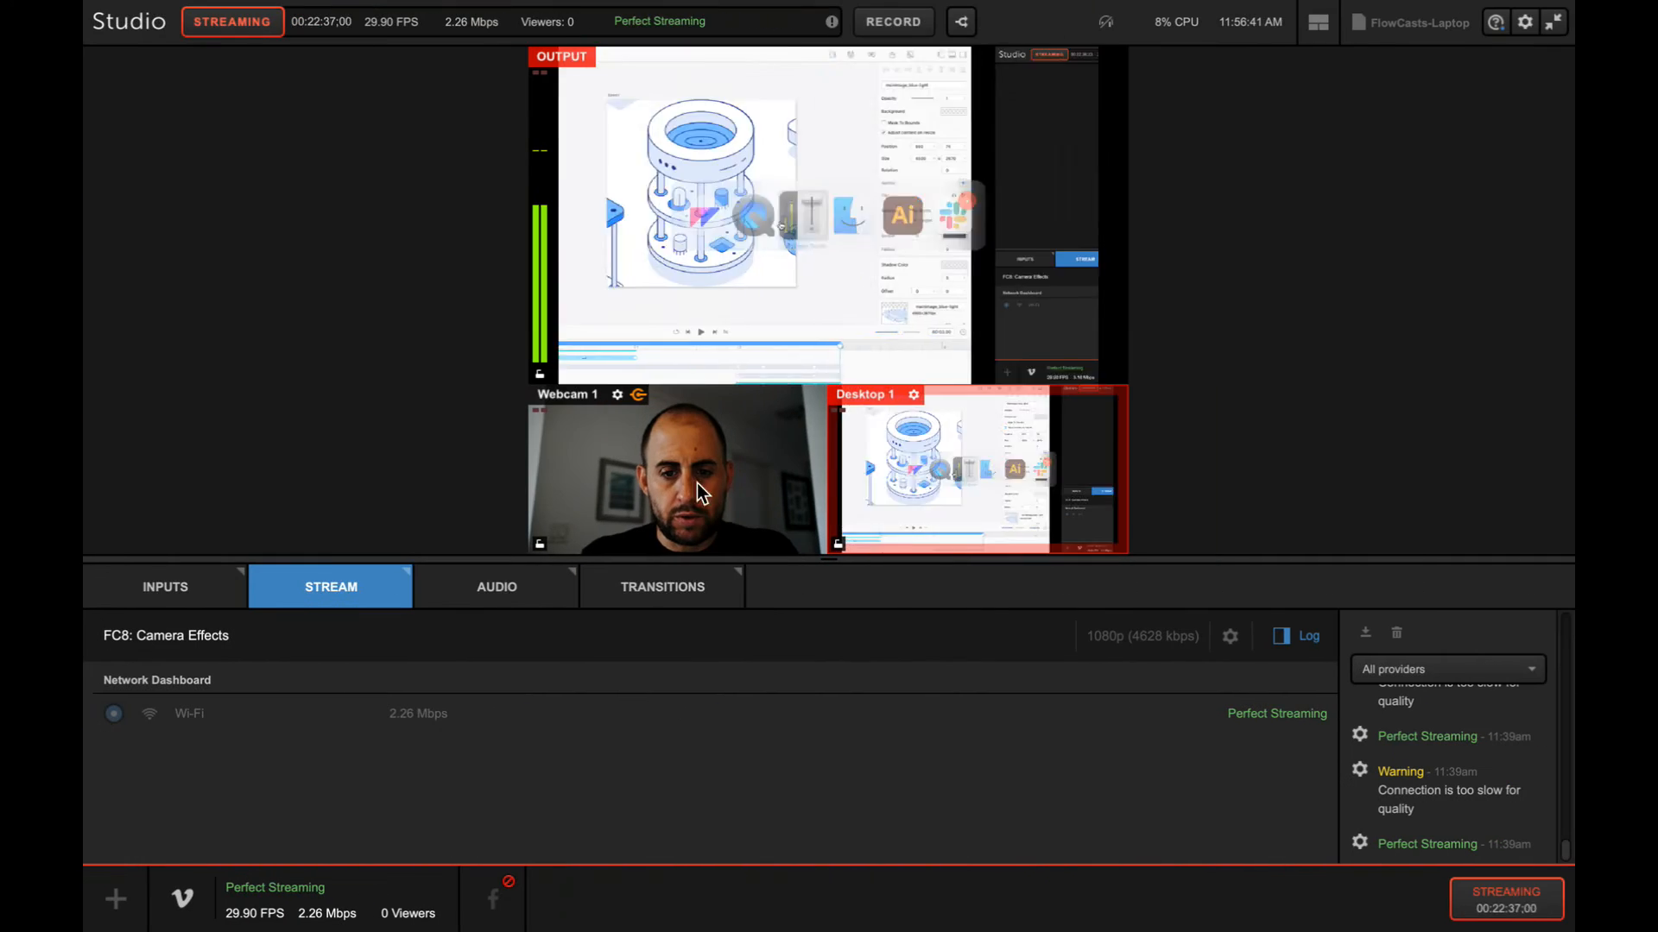